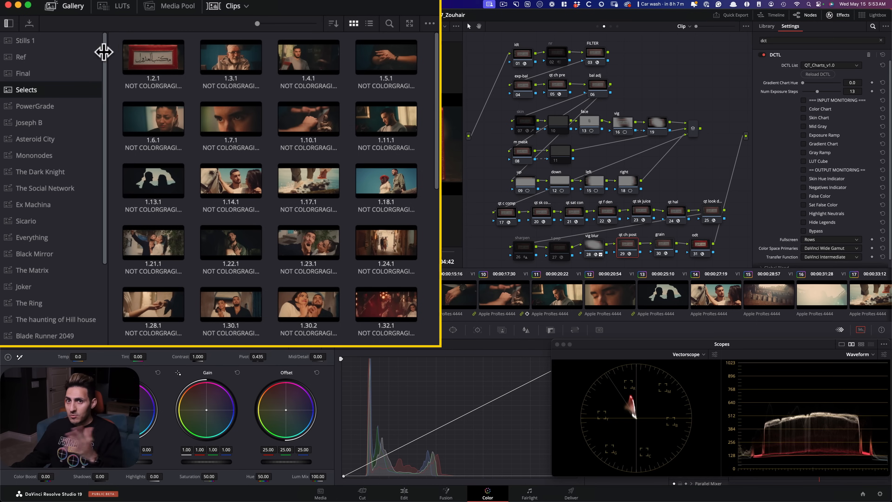
Show the Ref stills album in the gallery and open the Ref timeline on the Color page
click(65, 74)
click(57, 57)
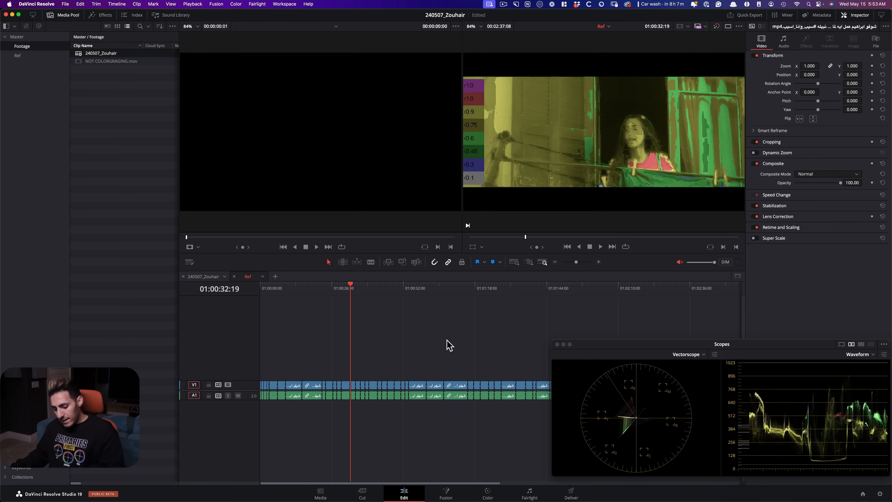
key(shift+6)
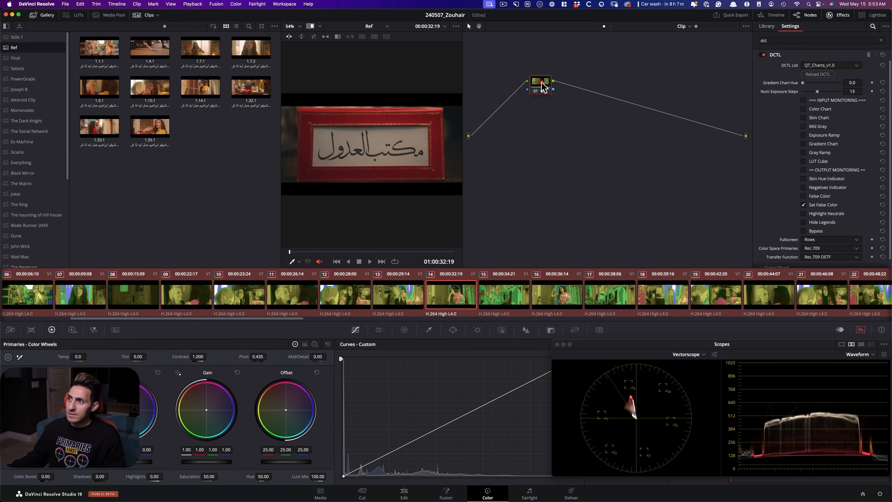
Disable the QT_Charts node on clip 14 and copy that grade to all clips in the Ref timeline
click(523, 199)
click(451, 290)
key(super+a)
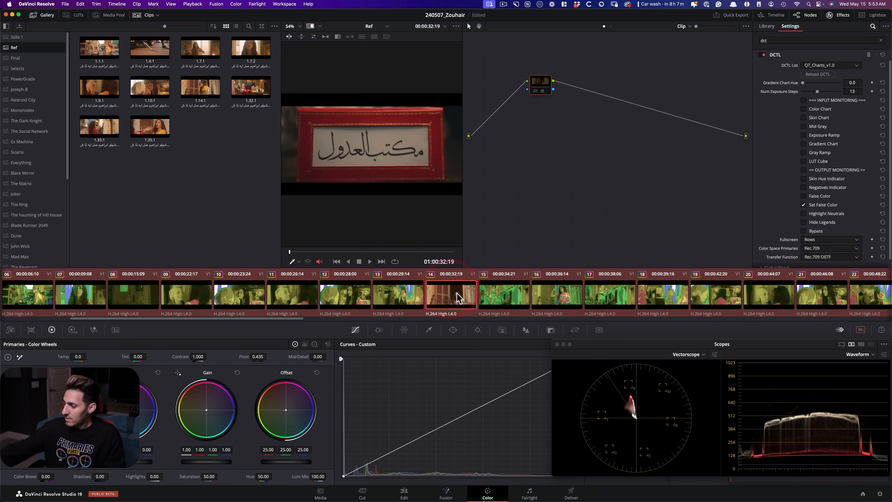
middle_click(457, 294)
click(465, 299)
click(390, 296)
click(450, 302)
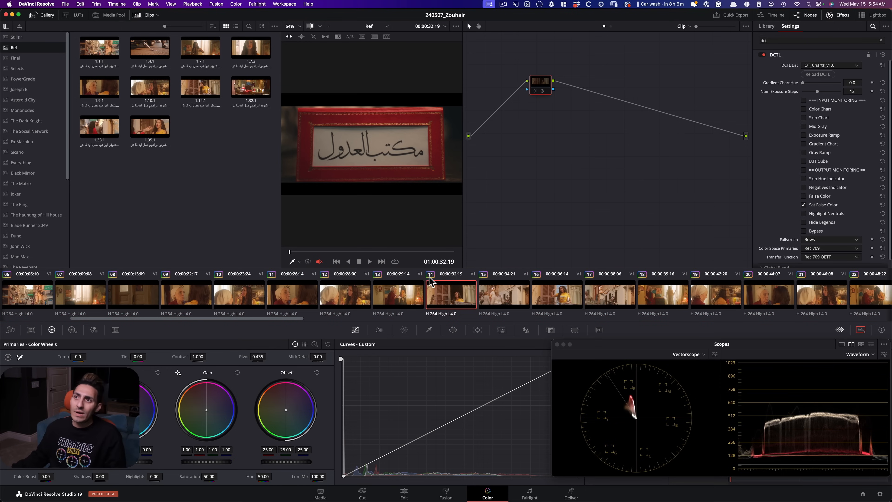
Review the ungraded look of the reference clips from clip 1 through clip 11
drag(237, 318, 36, 316)
click(26, 298)
click(90, 300)
click(332, 296)
click(522, 296)
click(571, 298)
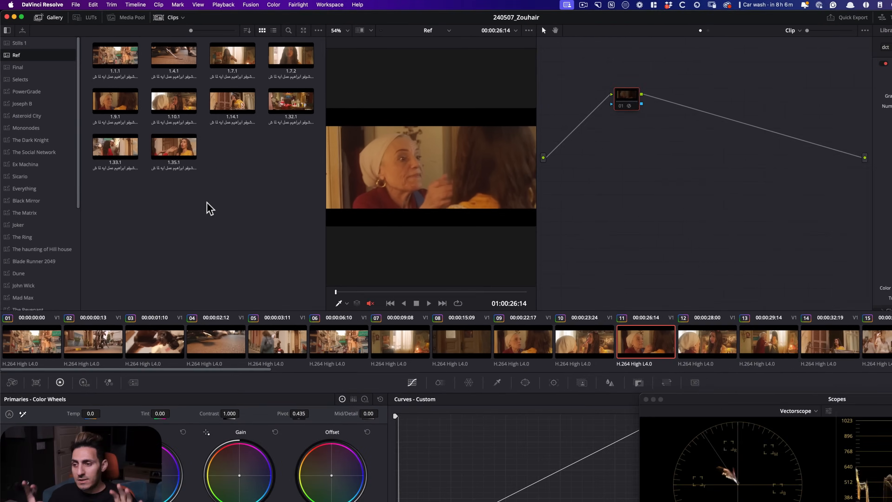
Re-enable the QT_Charts node on clip 11 and hide the gallery to enlarge the viewer
click(623, 101)
click(623, 116)
drag(624, 95, 627, 145)
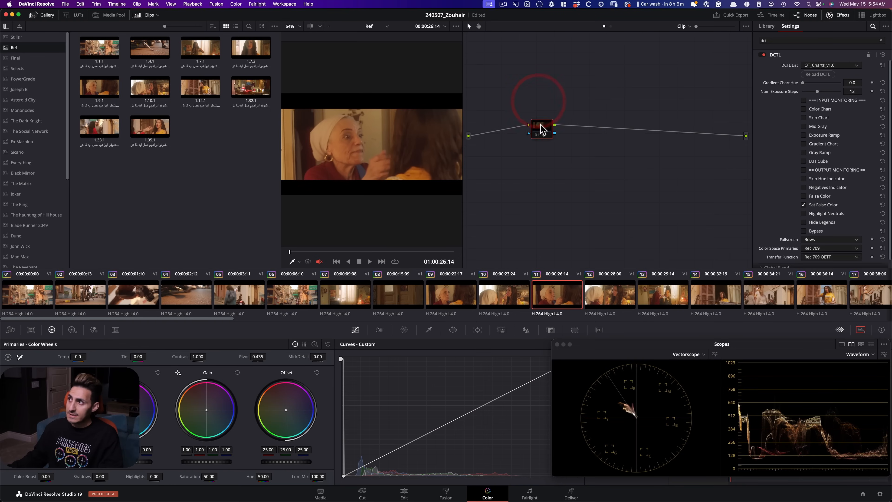
key(super+w)
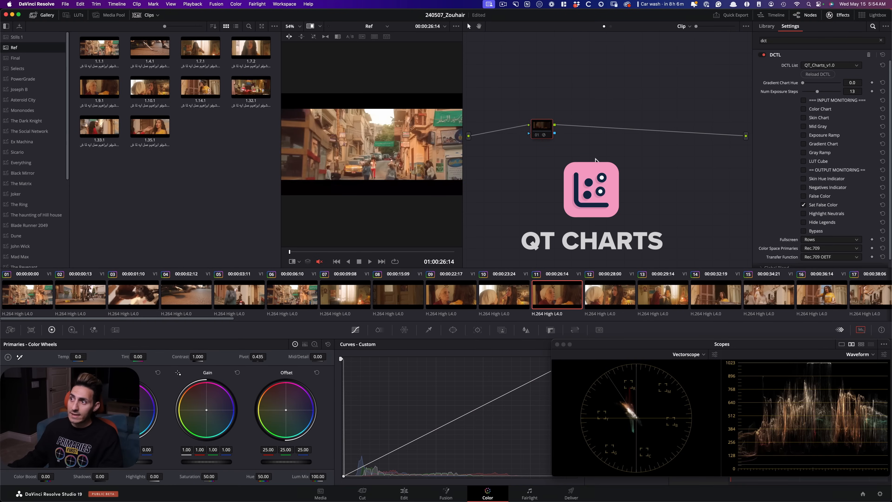
key(super+w)
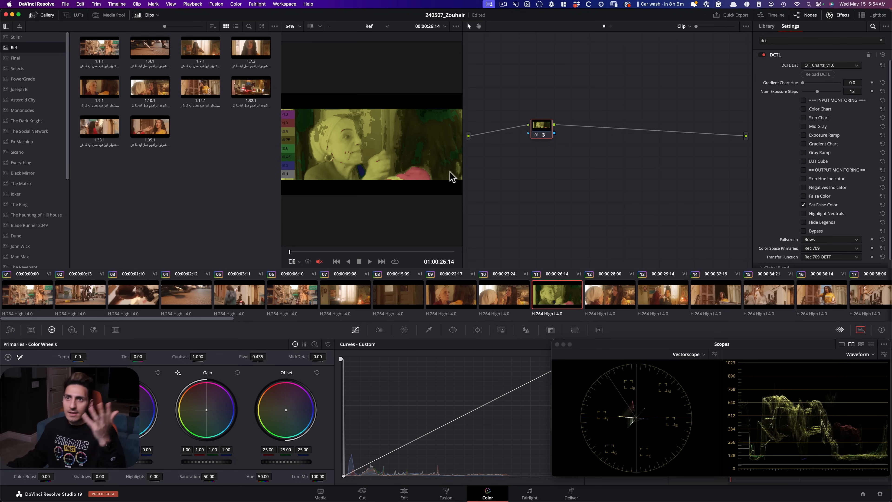
click(45, 15)
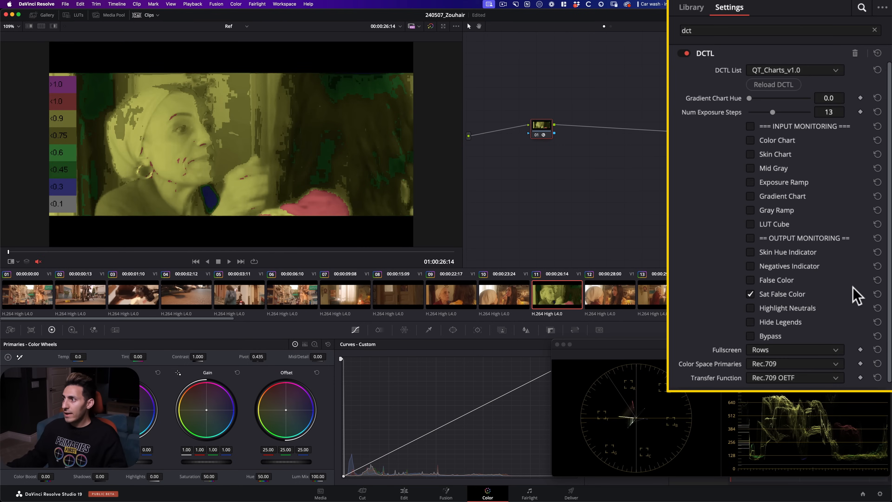
Switch the QT_Charts DCTL on clips 11 and 12 from Sat False Color to False Color
click(825, 204)
click(778, 281)
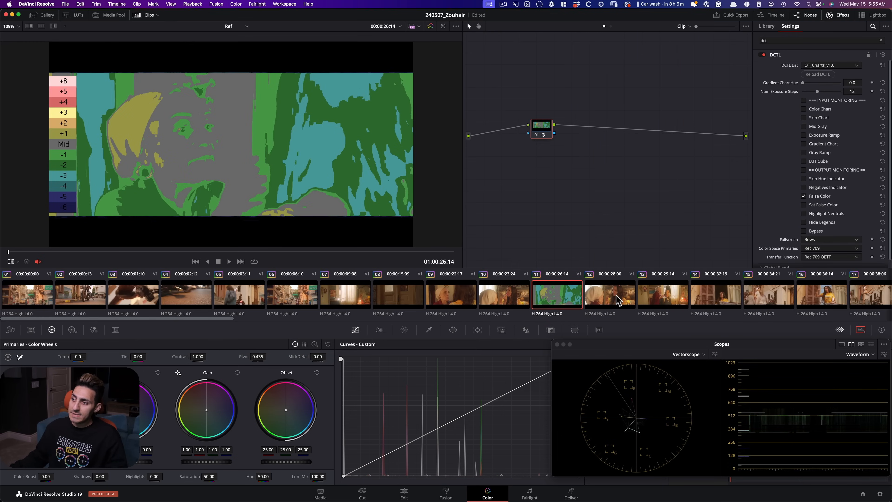
click(617, 301)
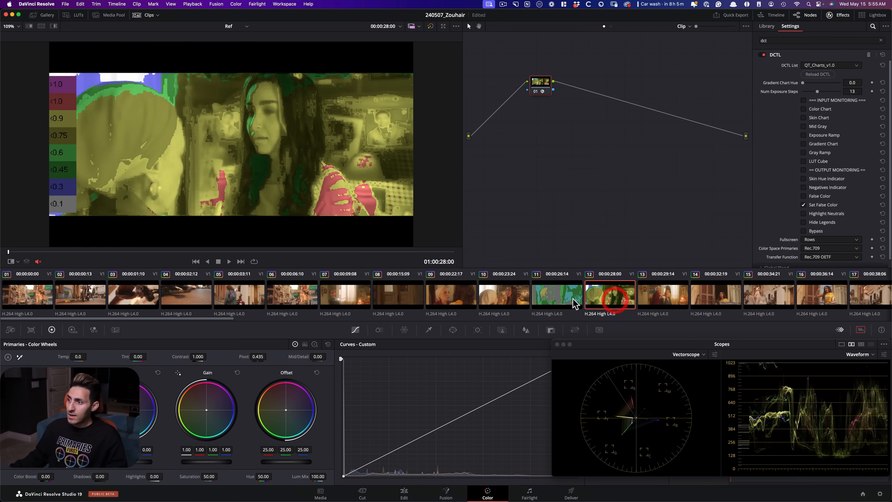
click(821, 205)
click(819, 196)
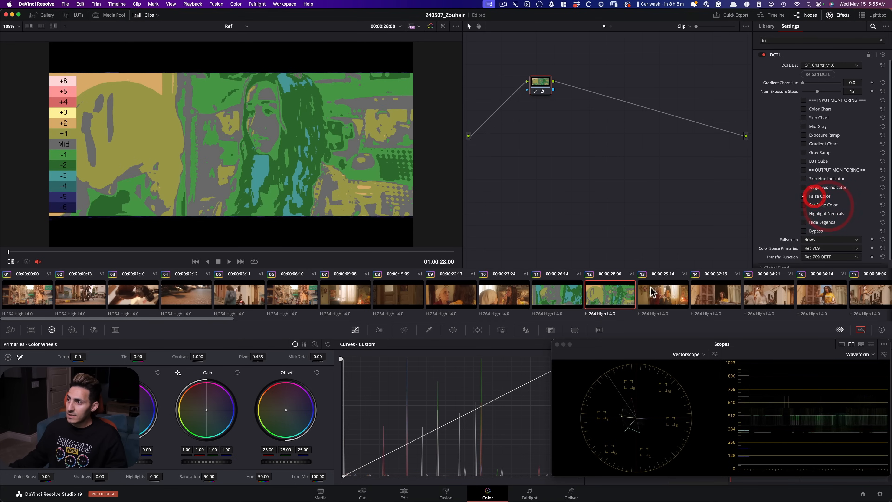
Copy clip 12's False Color grade to every clip in the timeline and review the opening clips up to clip 5
click(624, 302)
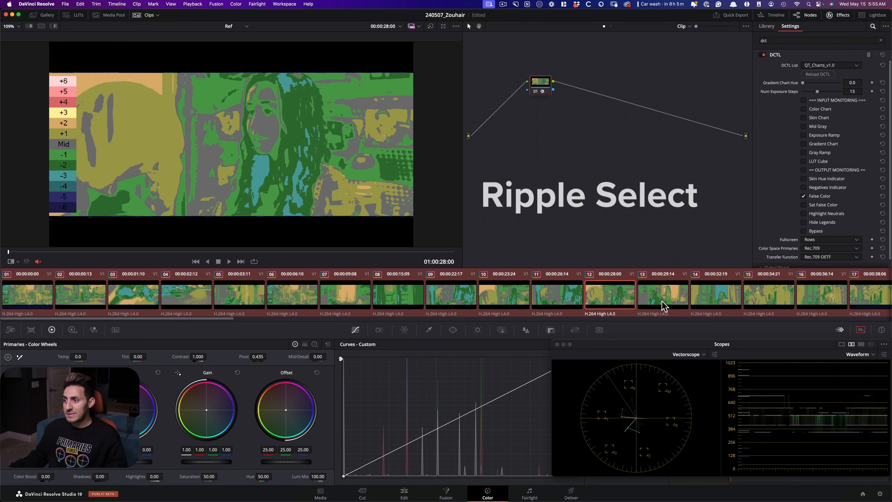
click(665, 295)
key(Home)
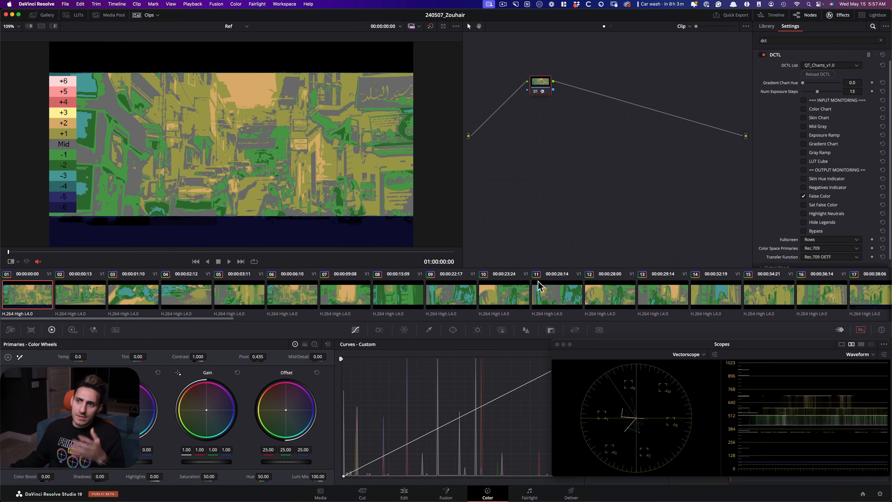
click(134, 295)
click(186, 297)
click(246, 297)
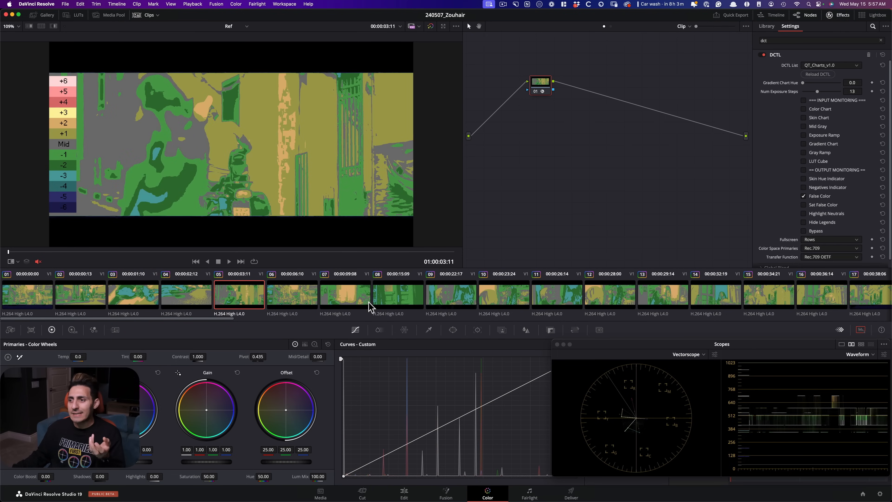
Show all clips in the Lightbox with larger thumbnails and open the clip at 01:02:31:13
key(super+shift+l)
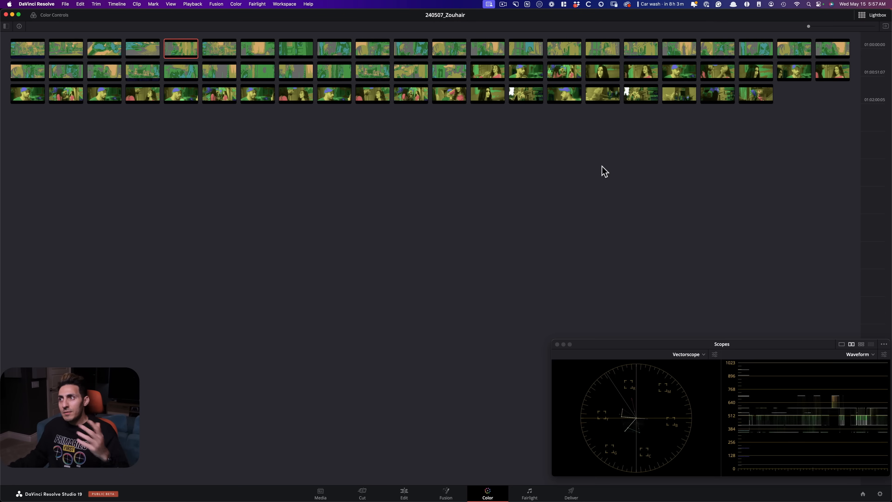
drag(812, 26, 826, 27)
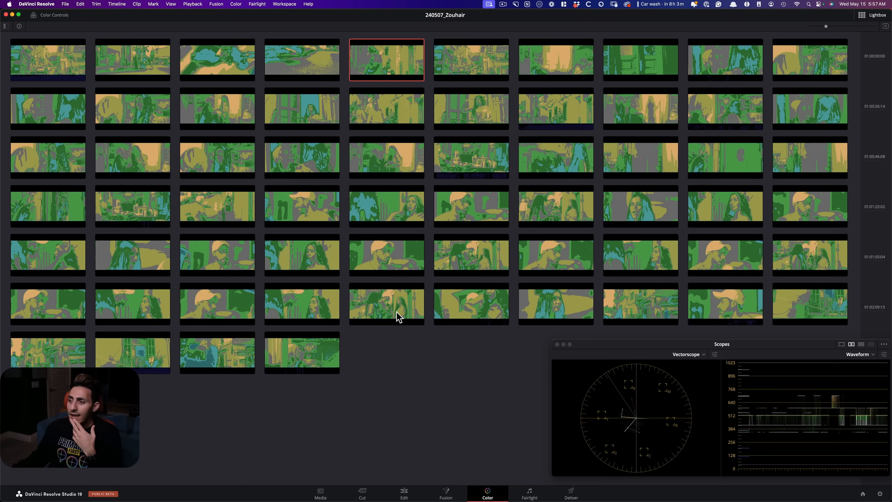
double_click(217, 357)
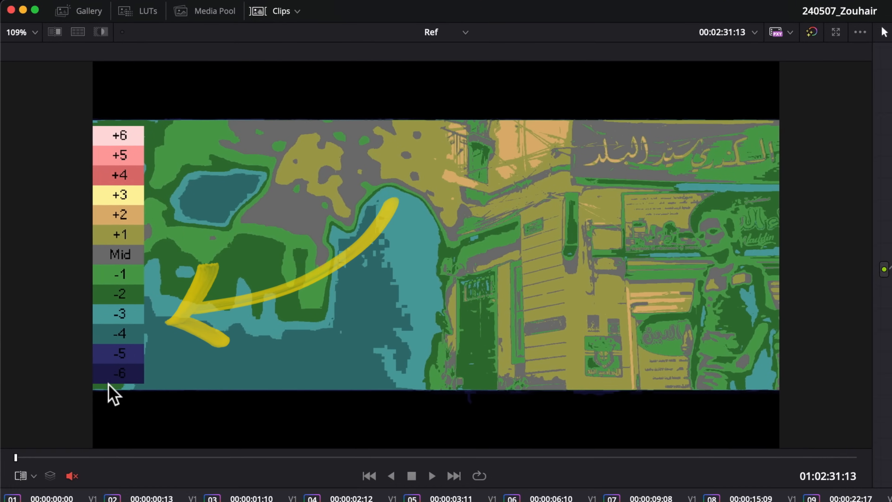
Disable the False Color node and compare the waveform of the reference clips between clip 10 and clip 15
key(super+d)
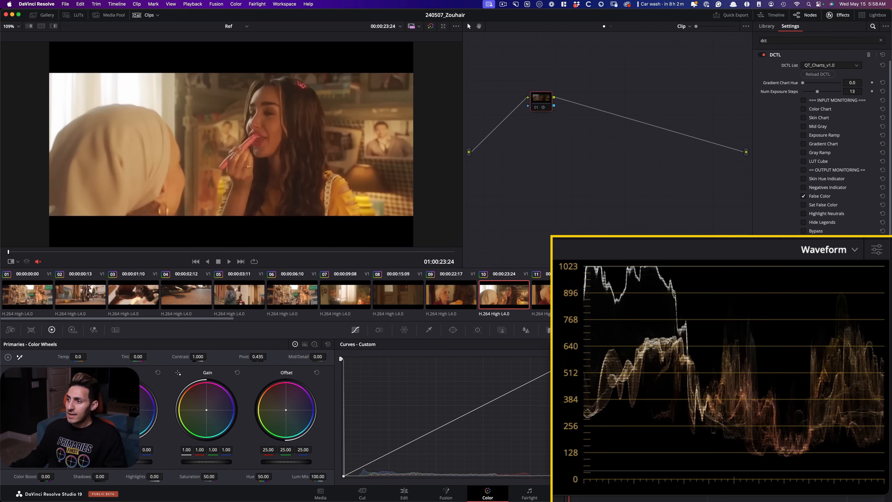
key(Down)
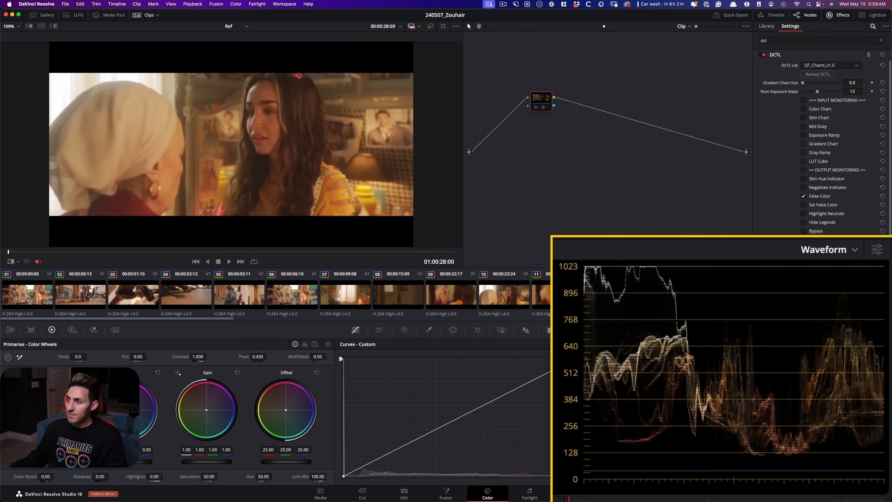
key(Down)
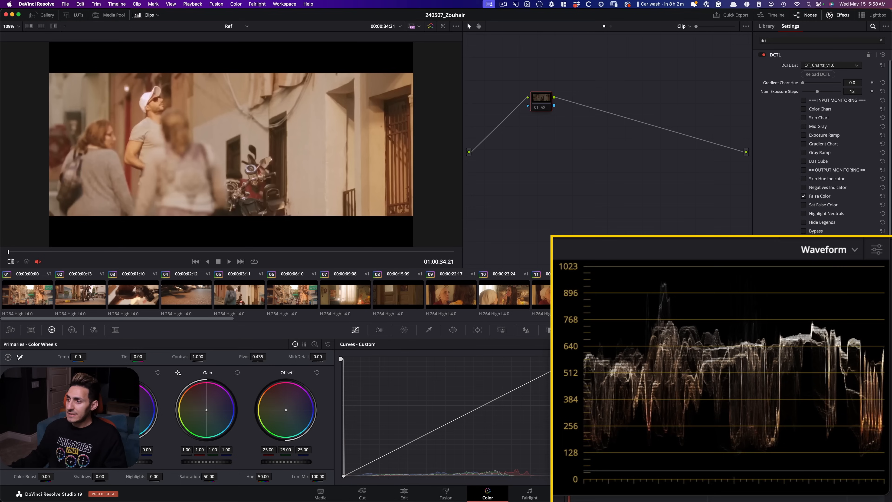
key(Up)
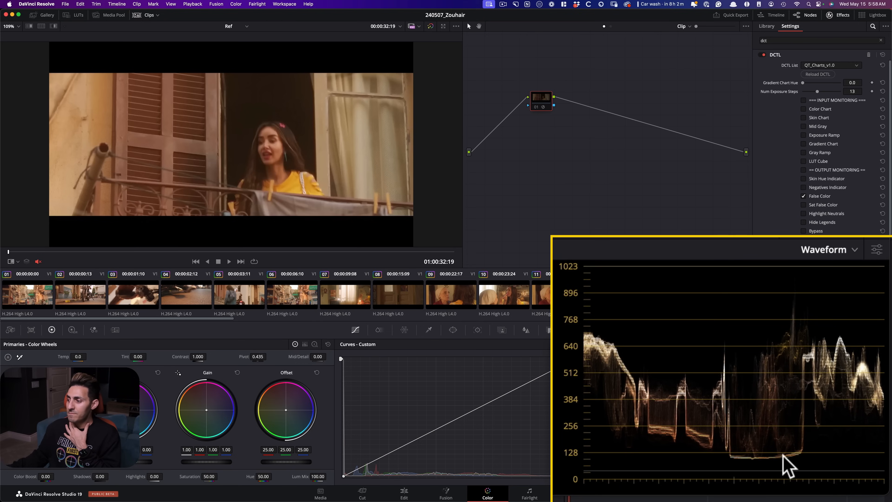
Examine clip 14's color channels on the Parade scope and restore the Vectorscope
click(559, 285)
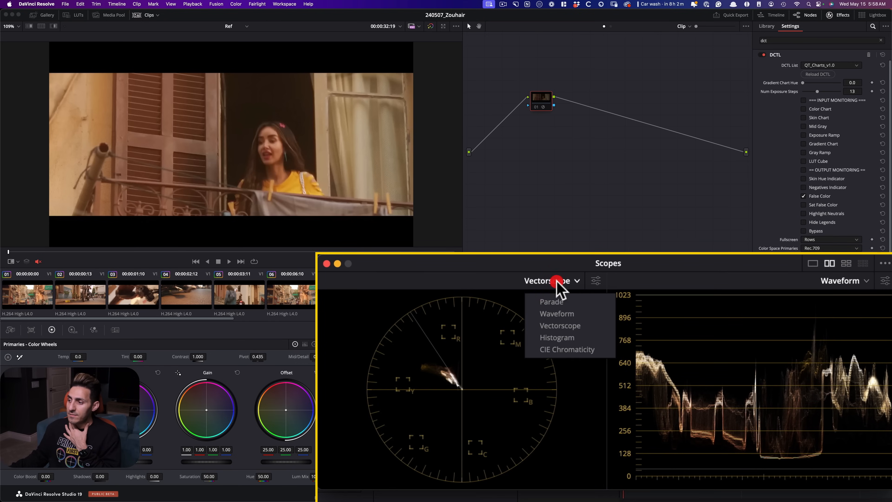
click(560, 301)
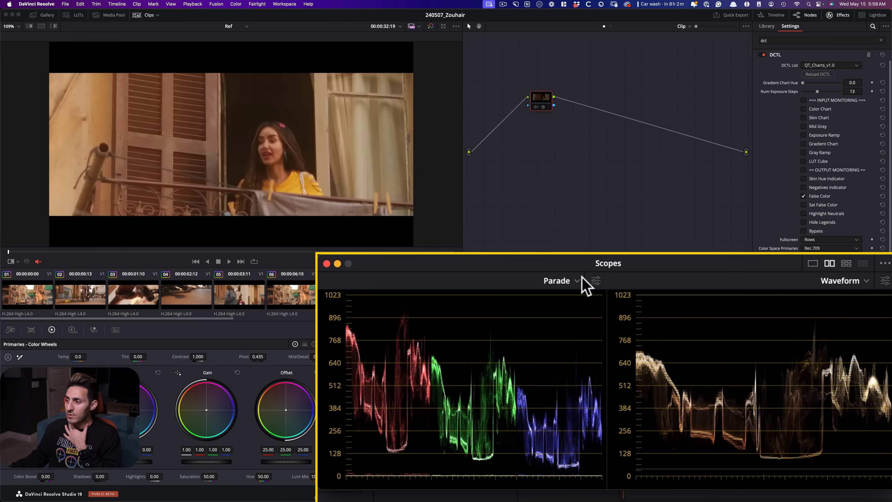
click(572, 280)
click(586, 326)
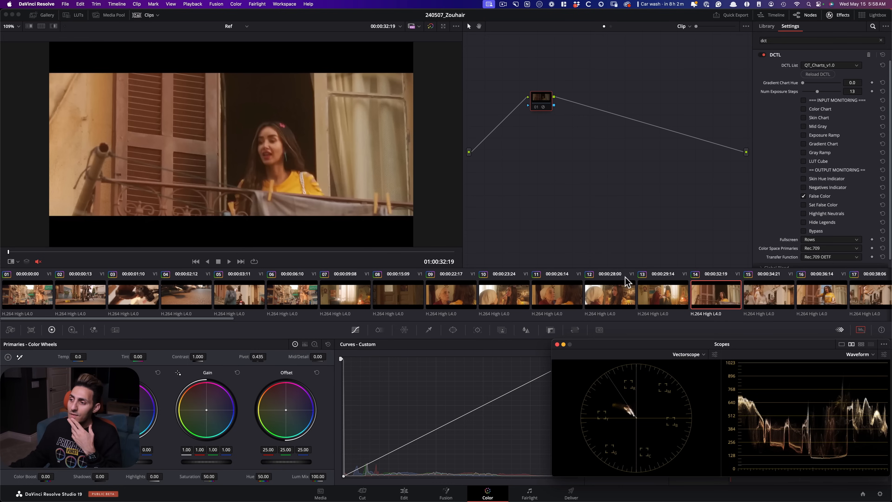
Compare the vectorscope and waveform of the indoor and balcony shots across clips 9 to 16
click(619, 296)
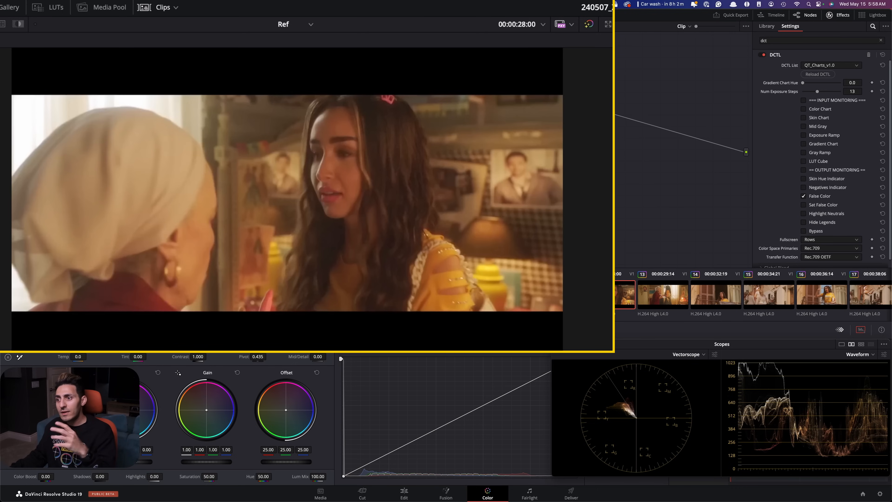
click(462, 303)
click(522, 303)
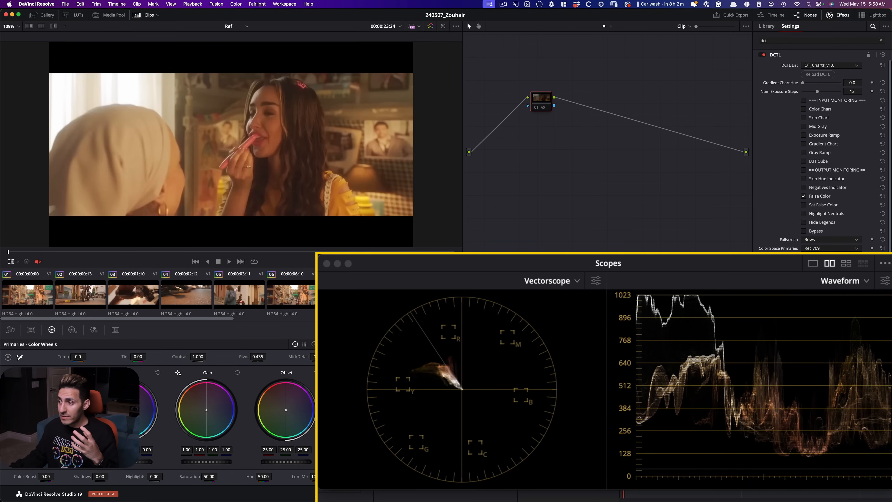
click(565, 301)
click(618, 302)
key(Down)
key(Down)
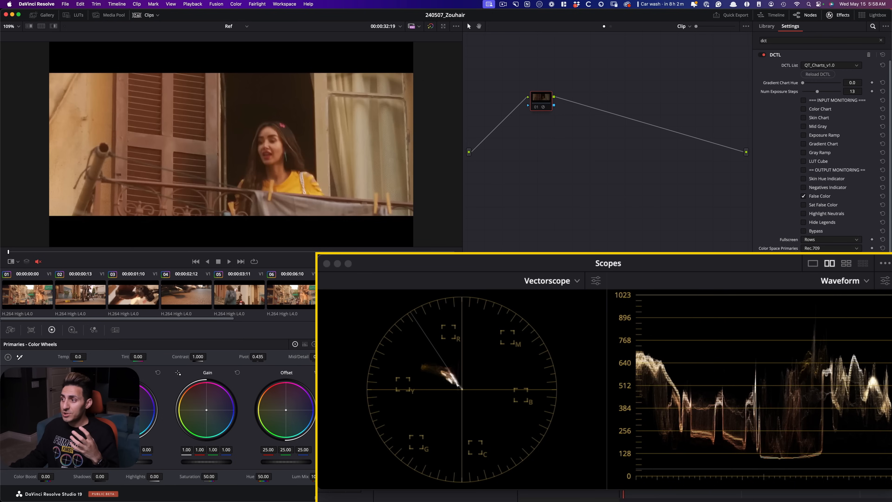
click(802, 305)
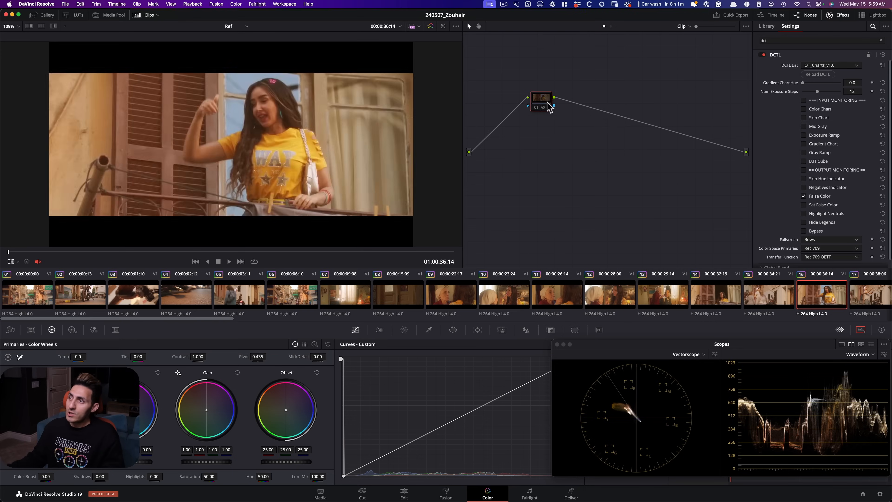
Re-enable the QT_Charts node on clip 16 and switch it from False Color to Sat False Color
key(super+d)
click(814, 196)
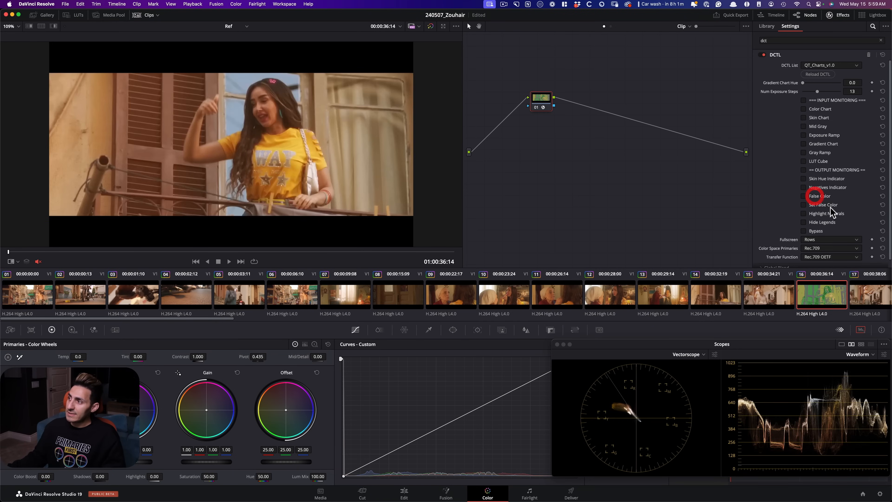
click(811, 204)
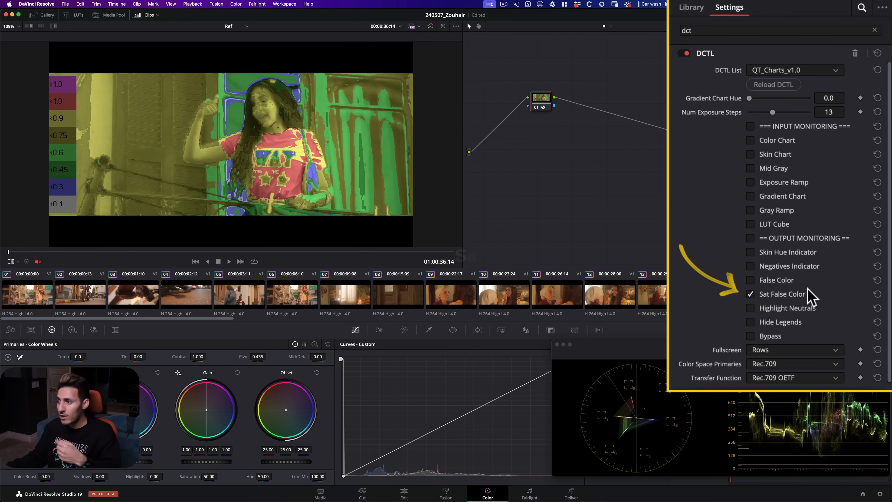
Copy clip 16's Sat False Color grade to all clips and check the saturation of clips 11 and 10
key(super+a)
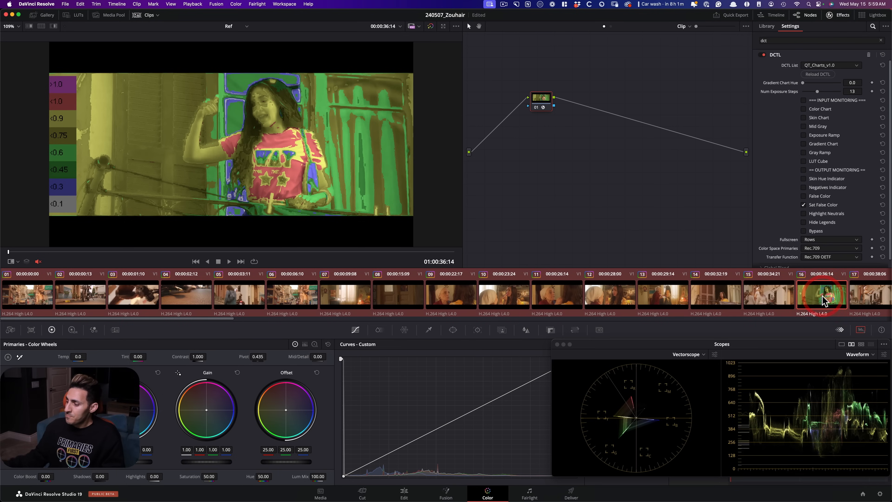
middle_click(823, 300)
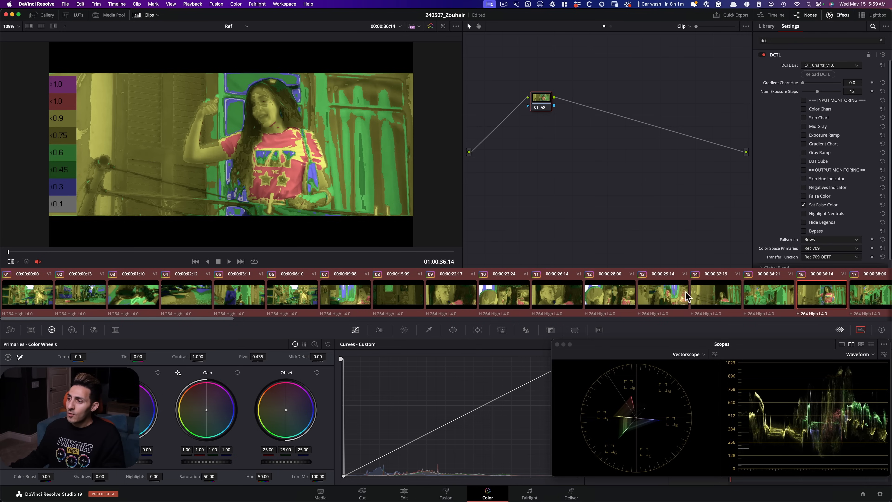
click(552, 290)
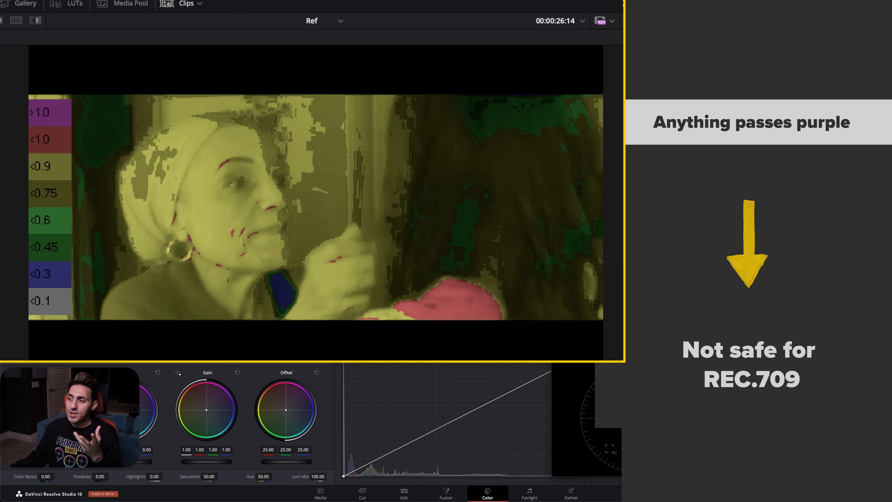
key(Up)
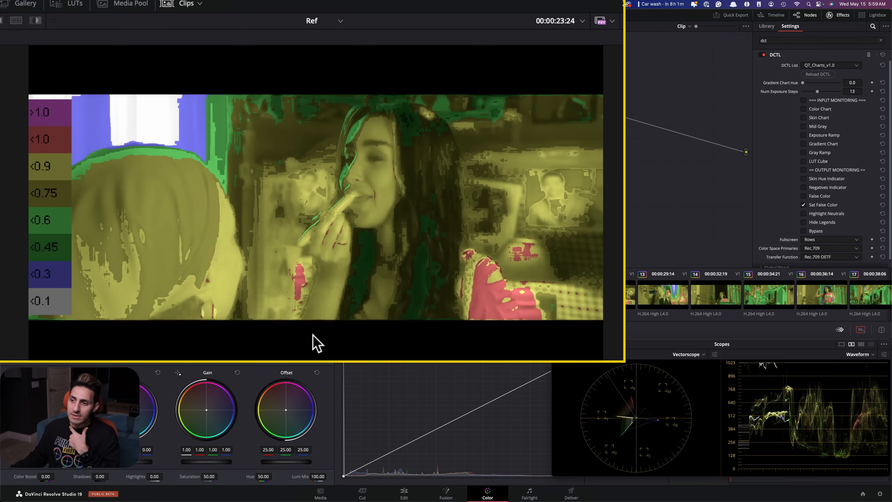
Examine clip 6's Sat False Color overlay in an enlarged viewer and restore the standard layout
click(292, 294)
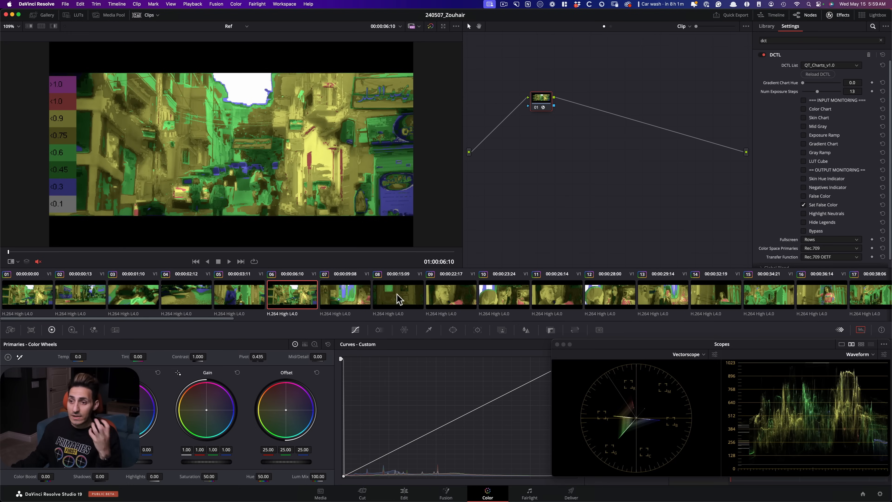
key(shift+f)
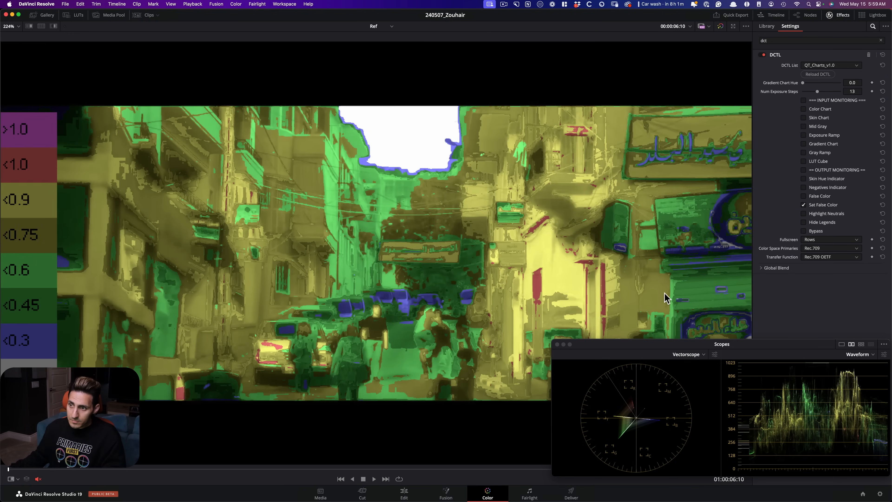
key(shift+f)
Open the Lightbox and check the saturation overlay of the street and couple shots across clips 41 to 64
key(shift+l)
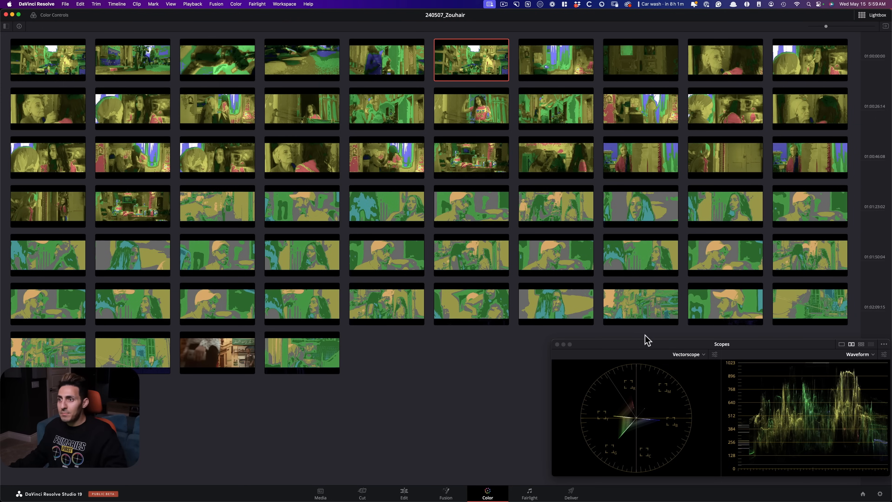
click(473, 304)
click(463, 255)
click(378, 303)
click(476, 257)
click(263, 251)
click(298, 313)
click(307, 361)
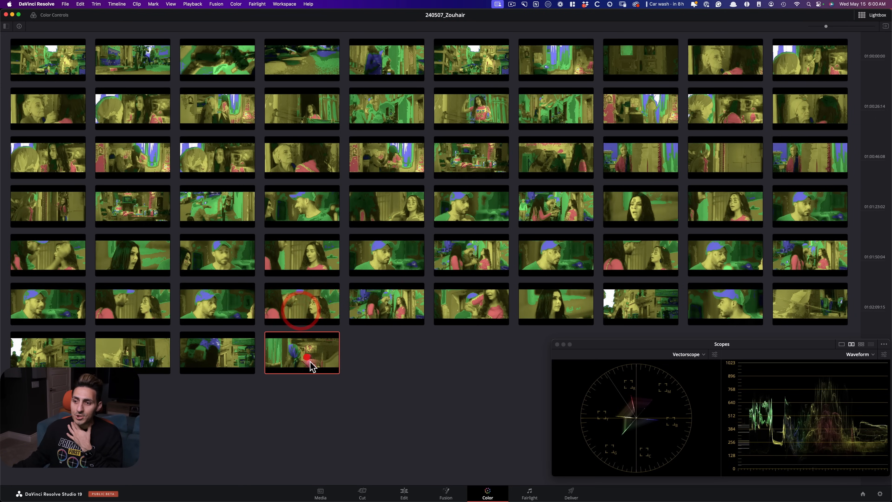
click(124, 307)
click(32, 240)
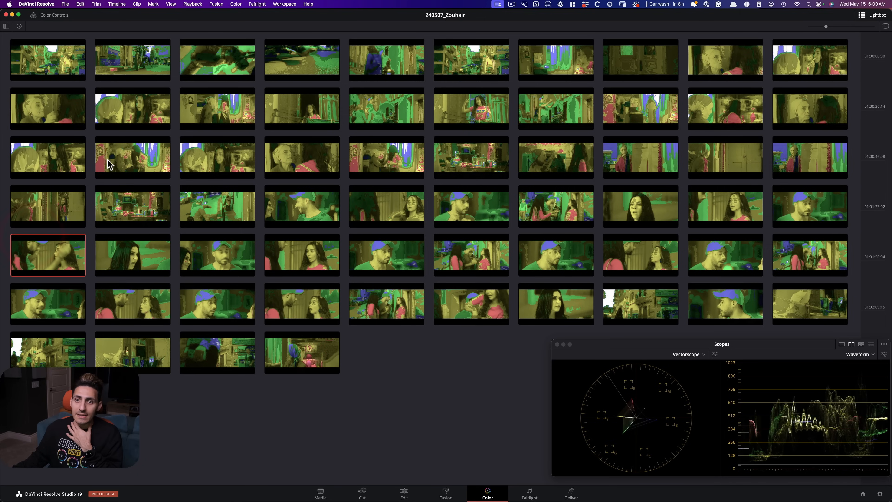
Compare the saturation overlays of the indoor and balcony shots across clips 11 to 25, ending on clip 18, and close the Lightbox
click(114, 159)
click(54, 162)
click(144, 110)
click(217, 103)
click(67, 106)
click(234, 109)
click(314, 160)
click(381, 160)
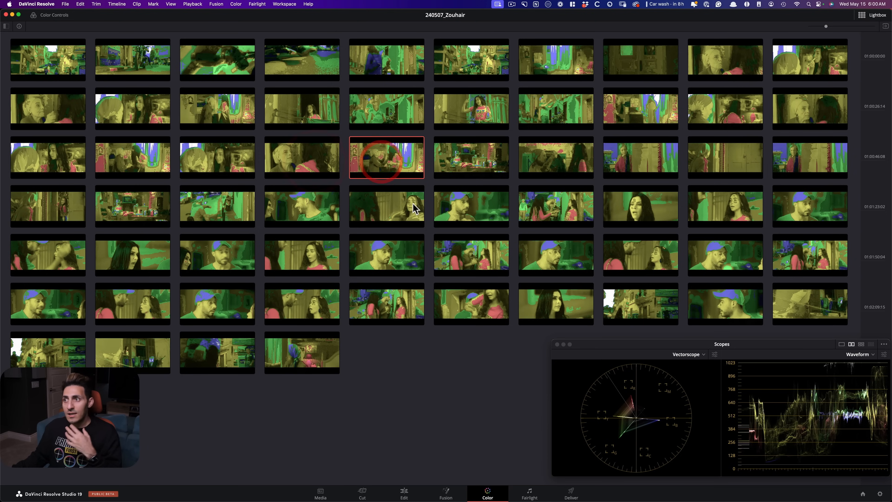
click(465, 109)
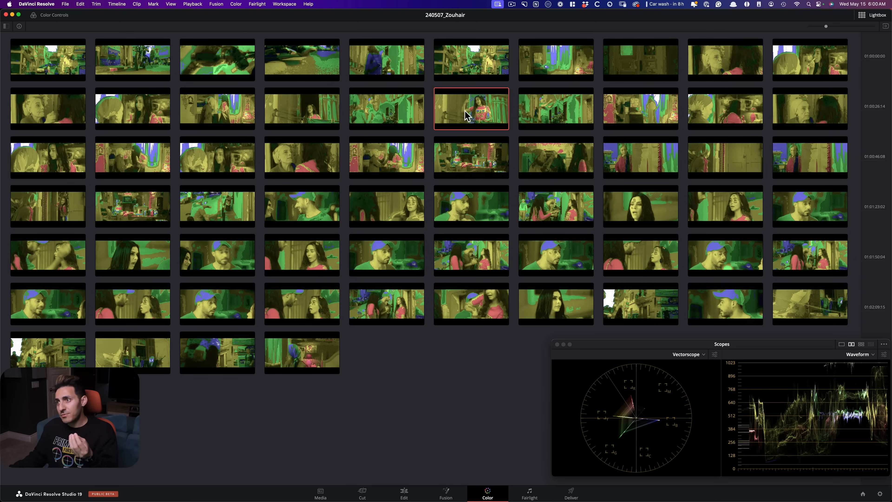
click(649, 110)
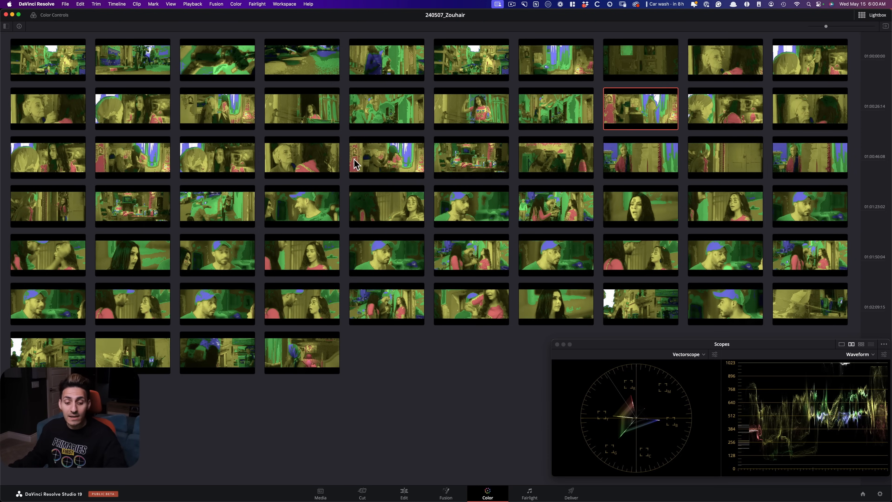
key(Escape)
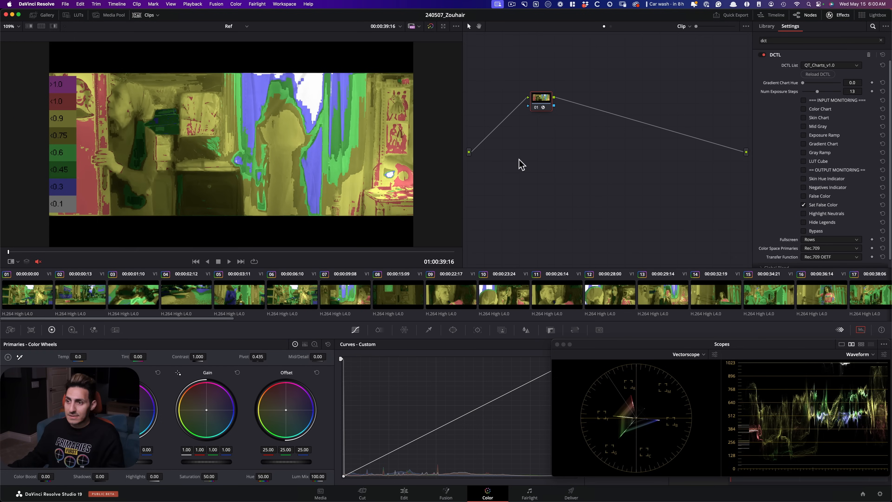
Disable the QT_Charts node on clips 18 and 6 and copy the disabled state to all clips
click(541, 100)
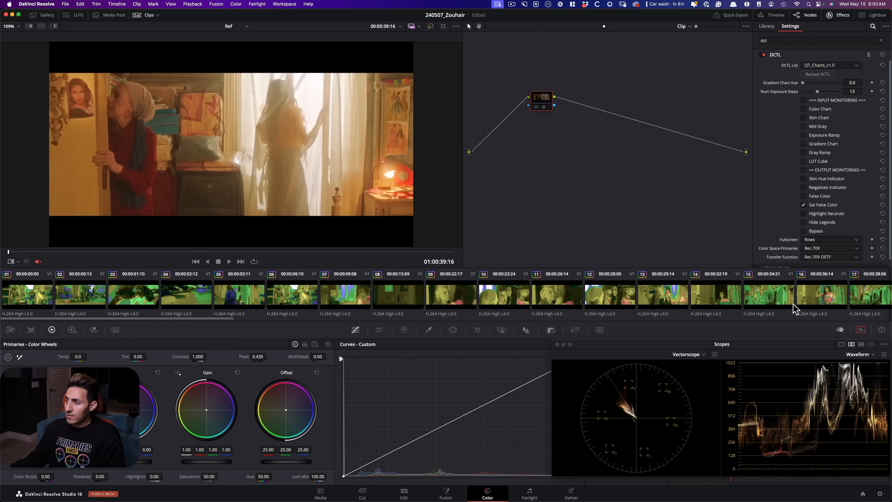
click(317, 300)
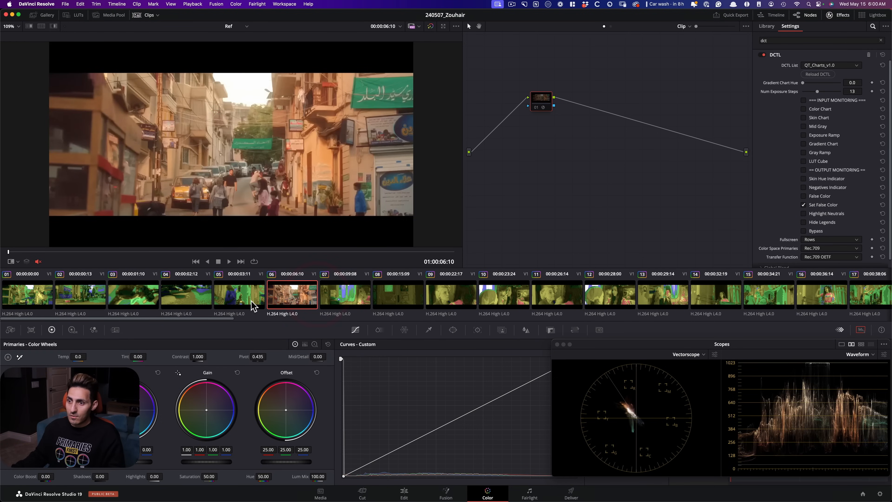
click(288, 301)
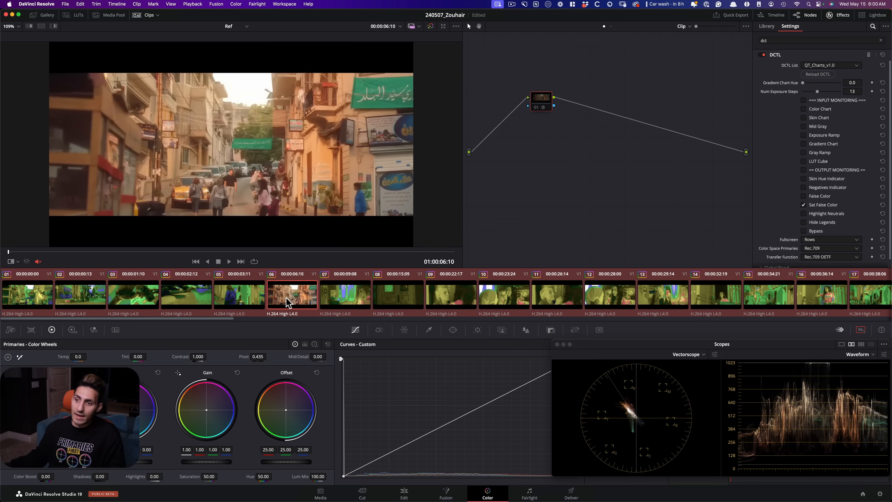
Compare the images and scopes of clips 7, 11, 10, 12, 13 and 16 without the false color overlay
click(368, 292)
click(535, 288)
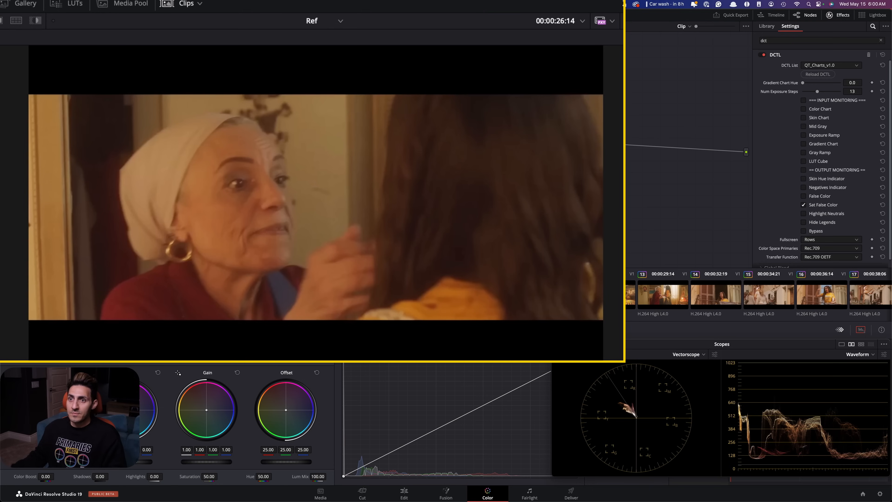
click(505, 293)
click(608, 293)
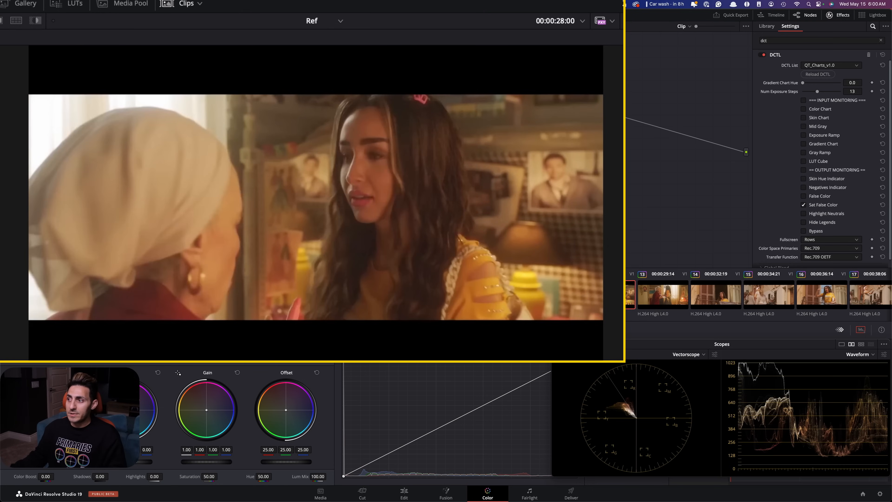
click(665, 300)
click(814, 297)
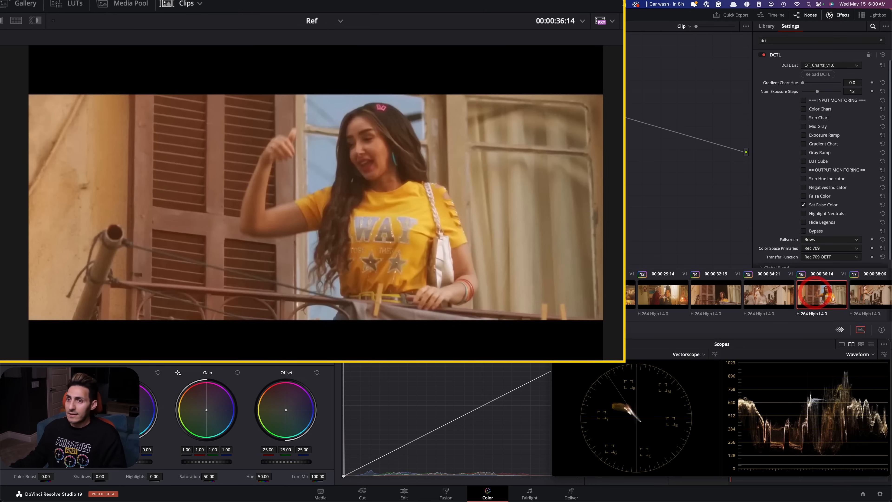
Examine the indoor window shot in clip 22, scrubbing back to 00:00:49:13
scroll(656, 301, down, 4)
scroll(646, 302, down, 4)
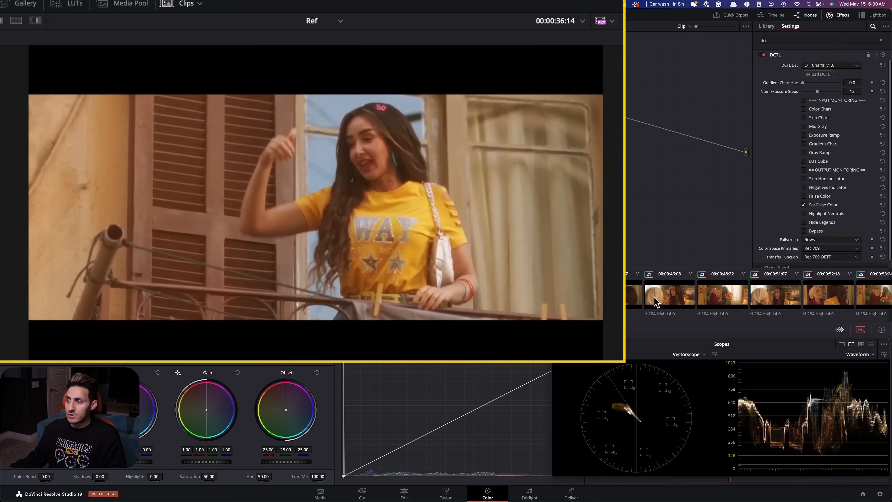
click(555, 297)
scroll(551, 297, down, 5)
click(537, 297)
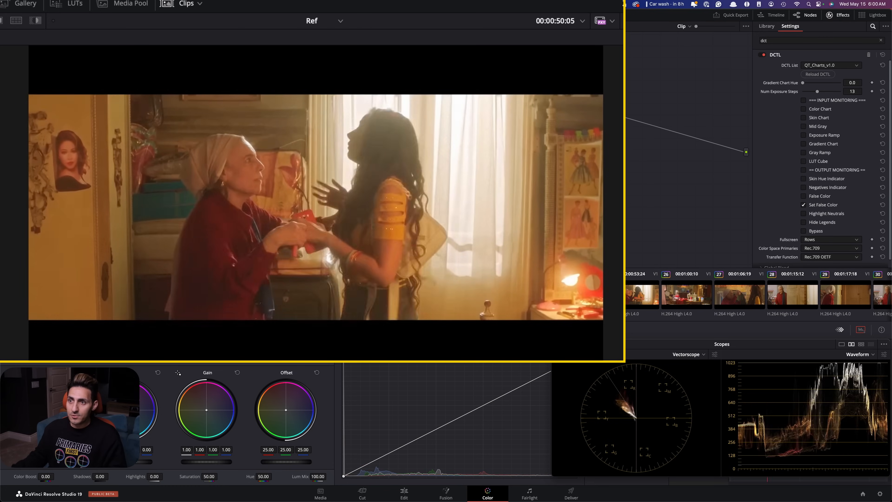
drag(217, 375, 148, 374)
click(872, 305)
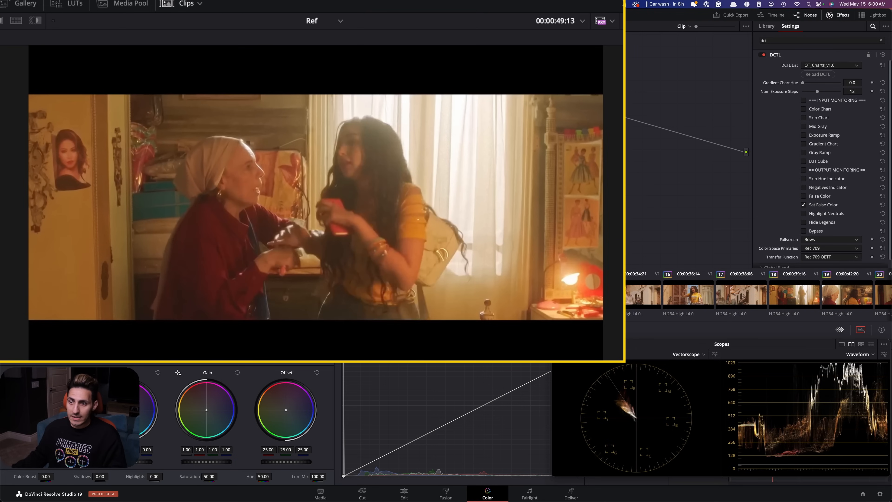
scroll(706, 301, right, 3)
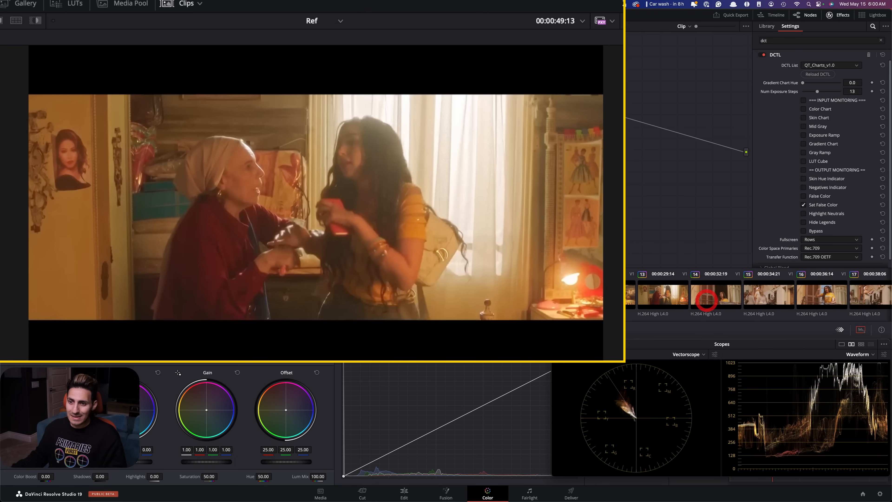
scroll(706, 301, right, 3)
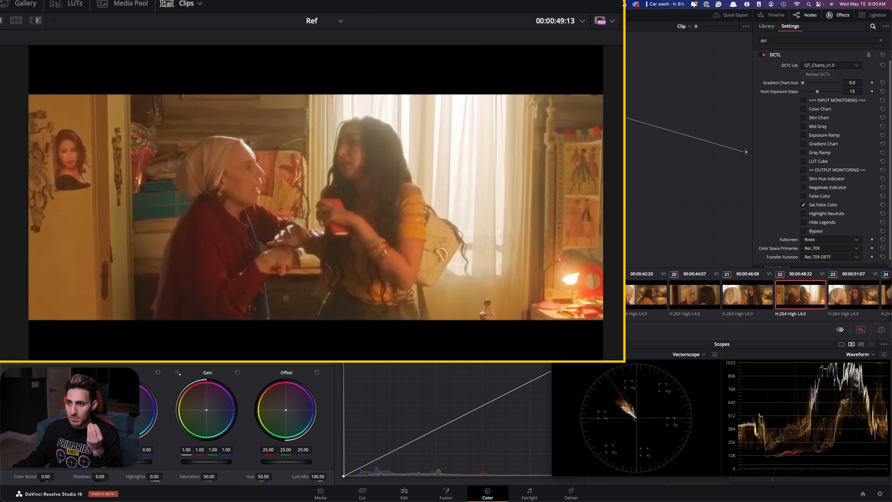
Examine clip 14's balcony shot at 00:00:34:12 and briefly show the gallery's Ref stills
click(430, 295)
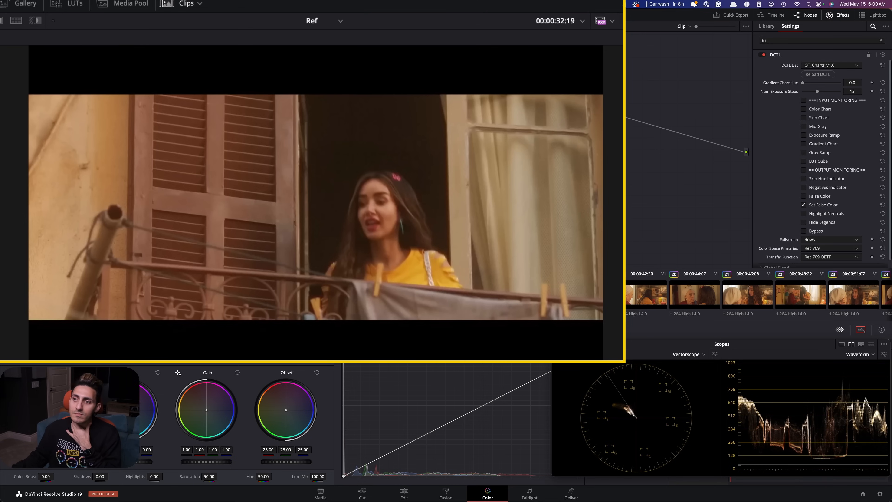
click(333, 248)
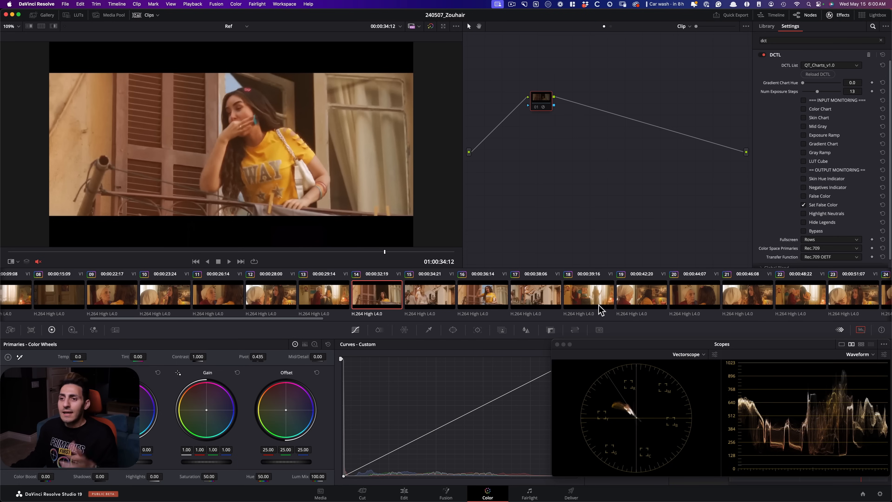
click(45, 16)
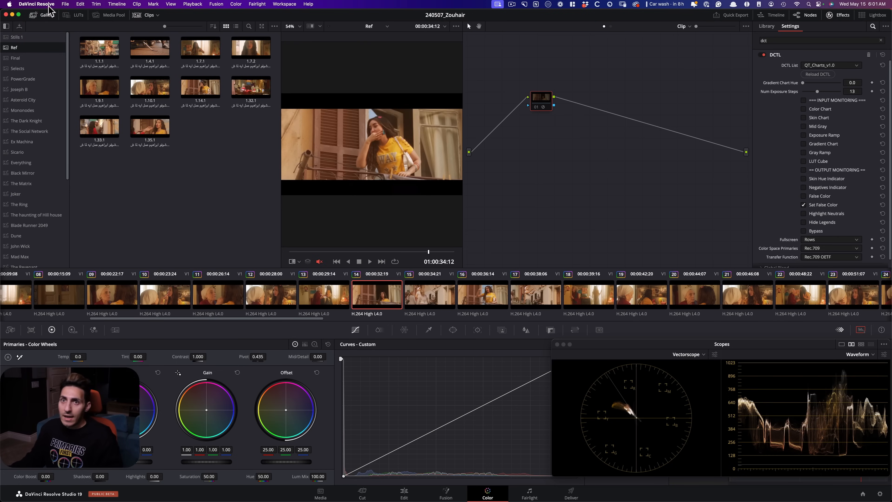
click(45, 15)
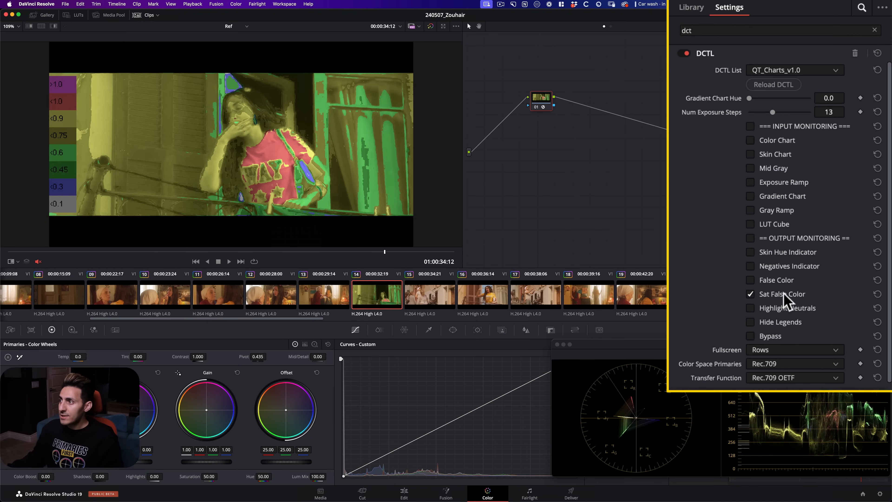
Try the Skin Hue Indicator in place of Sat False Color on clip 14 and restore Sat False Color
click(784, 295)
click(787, 252)
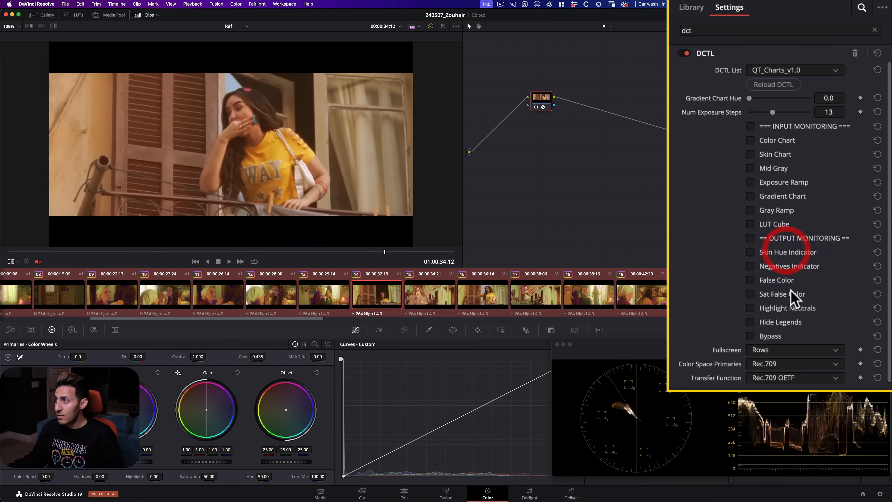
click(752, 295)
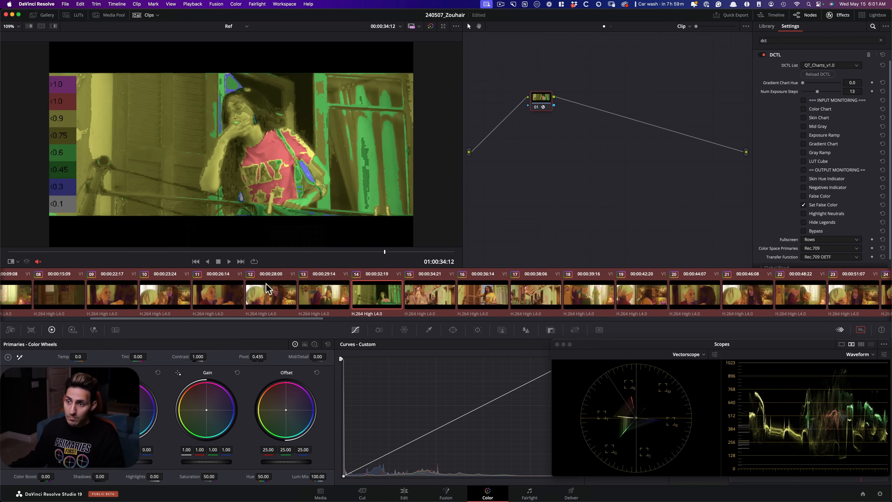
Switch clip 12's QT_Charts overlay from Skin Hue Indicator to Sat False Color
click(269, 296)
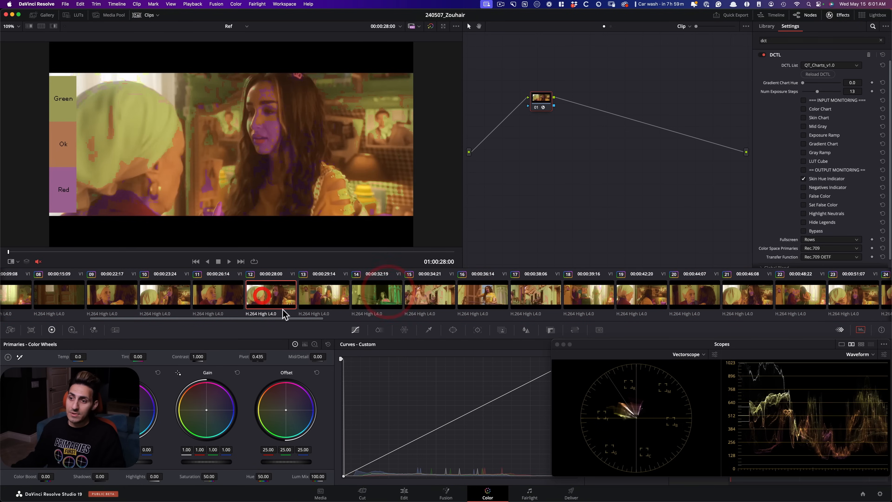
click(783, 252)
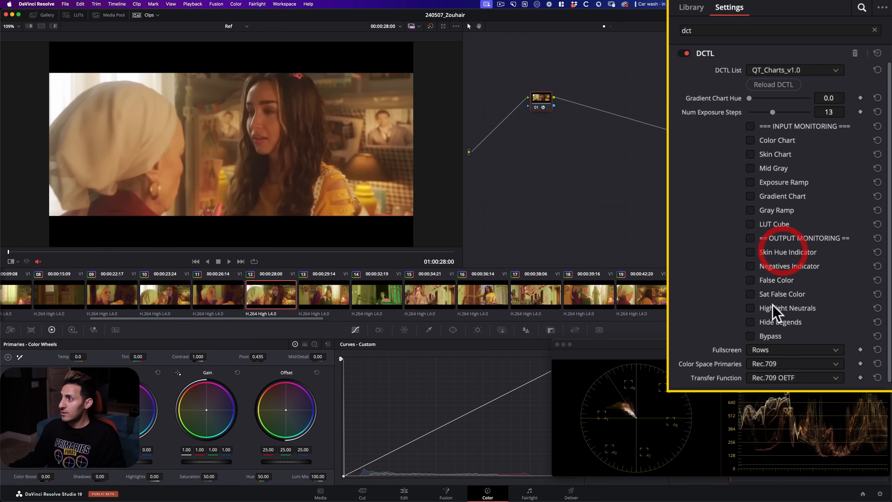
click(783, 294)
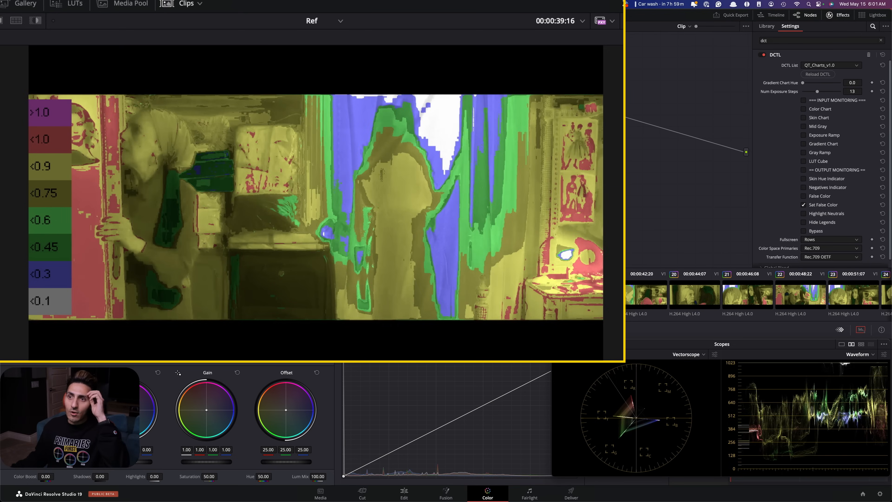
Compare the Sat False Color overlays and scopes of clips 19, 20, 57, 58 and 59
click(647, 299)
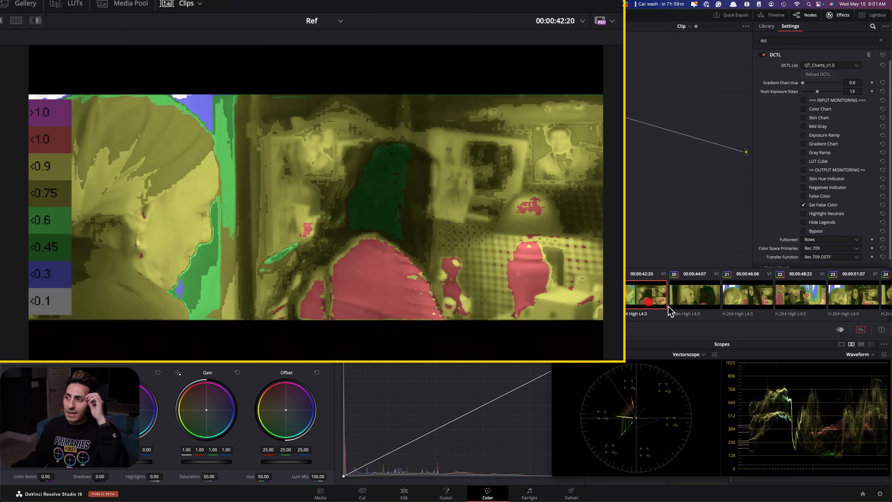
click(702, 301)
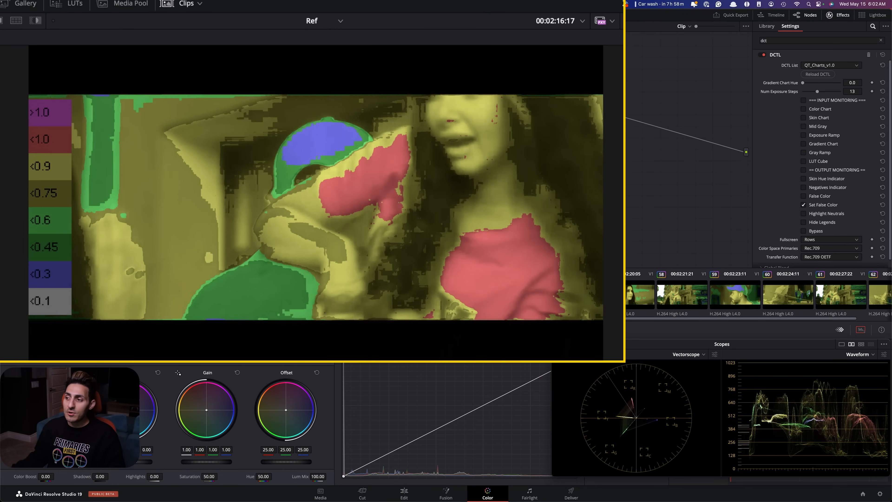
click(628, 299)
click(680, 299)
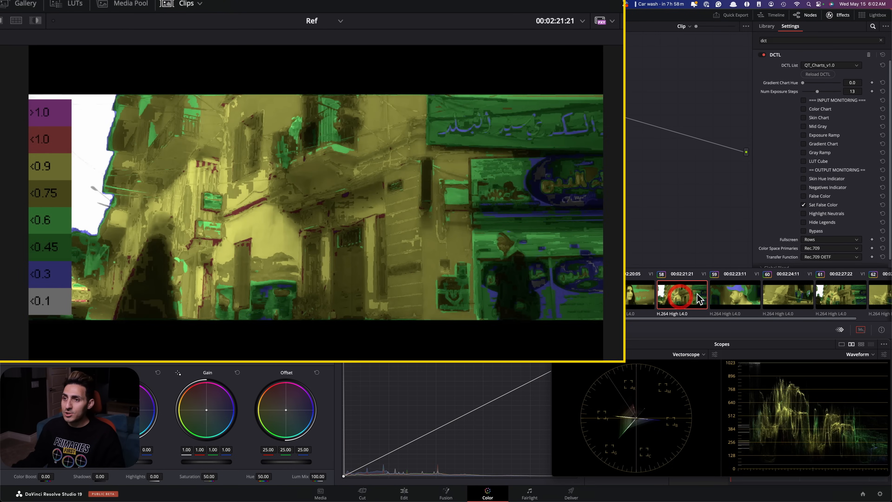
click(627, 300)
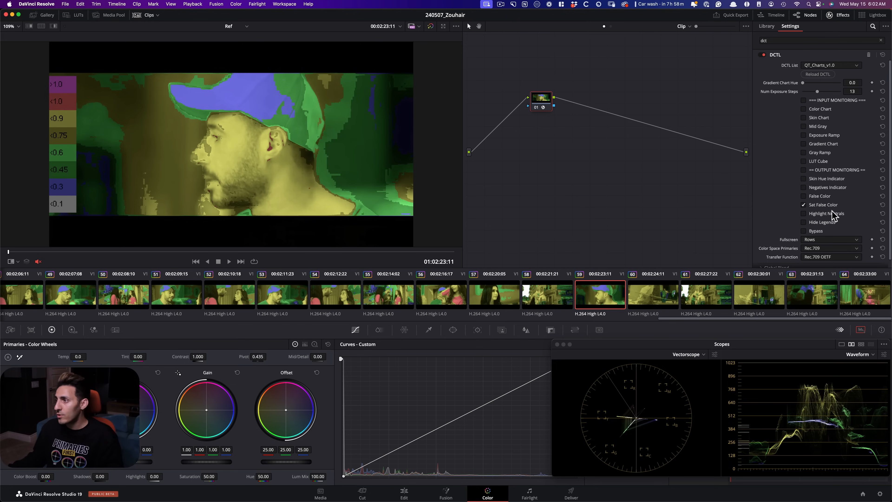
Switch the QT_Charts overlay from Sat False Color to Skin Hue Indicator on clip 59 and apply the change to all Ref clips
click(803, 205)
click(803, 178)
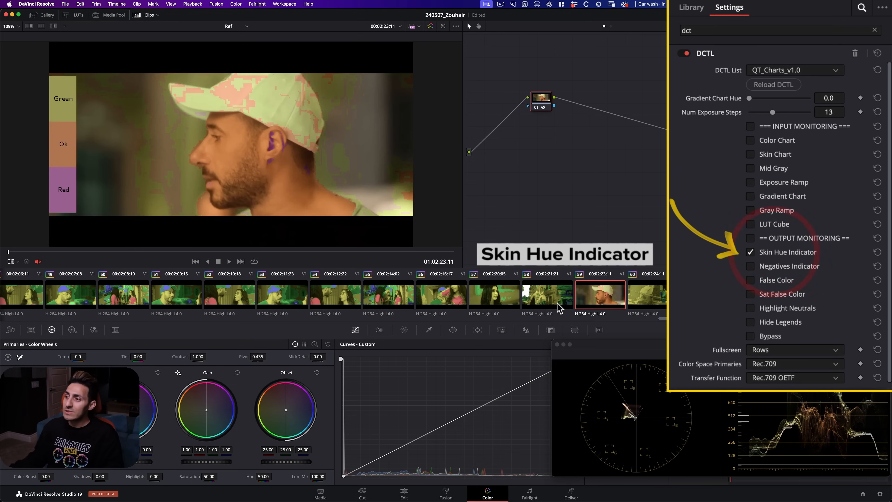
click(597, 301)
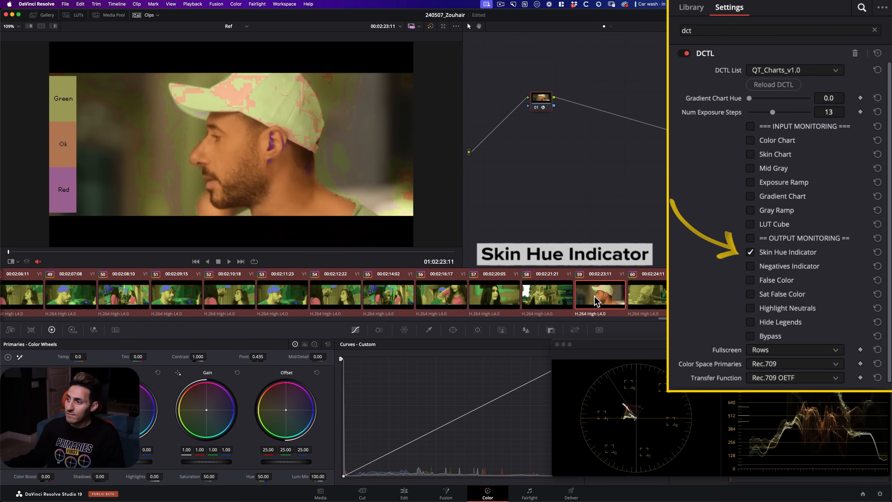
Compare the Skin Hue Indicator overlay and vectorscope on the shots from clip 57 back to clip 49
click(493, 295)
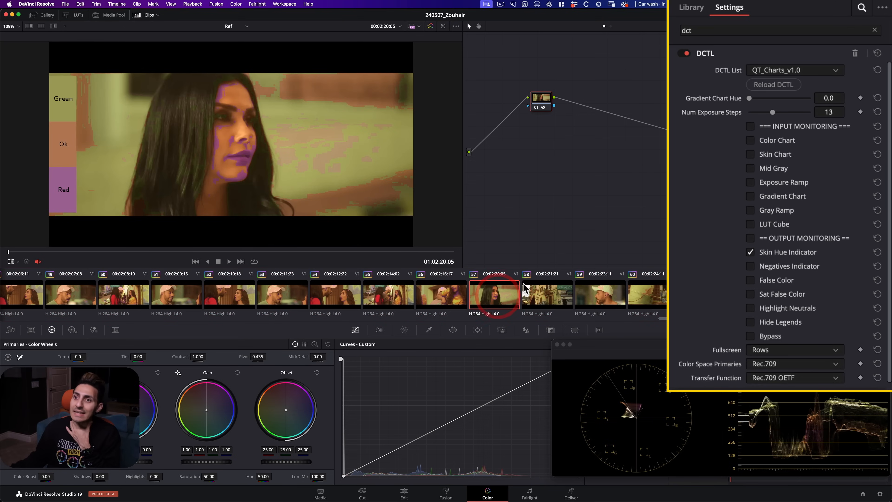
click(444, 300)
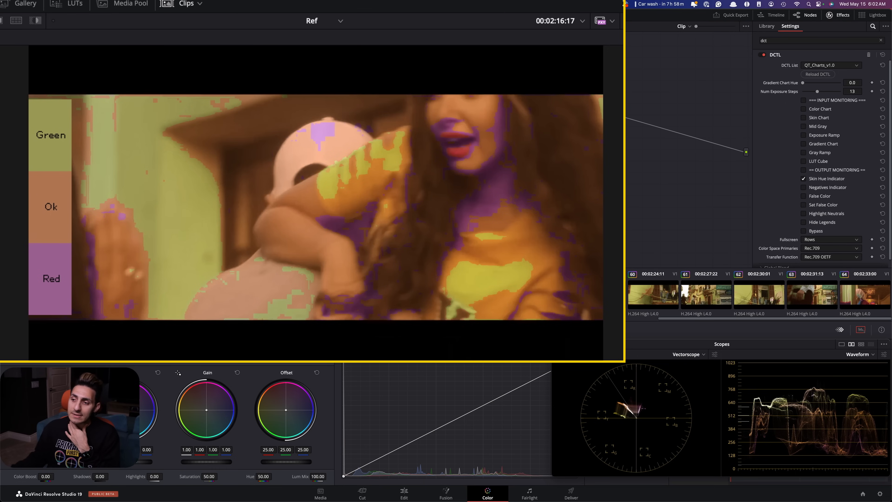
key(Up)
key(Down)
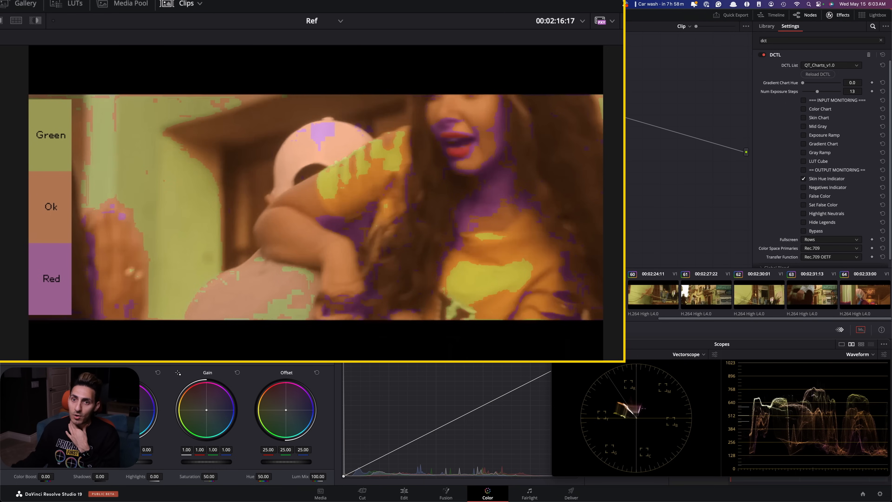
key(Up)
key(Up)
key(Up)
key(Up)
key(Up)
key(Up)
key(Up)
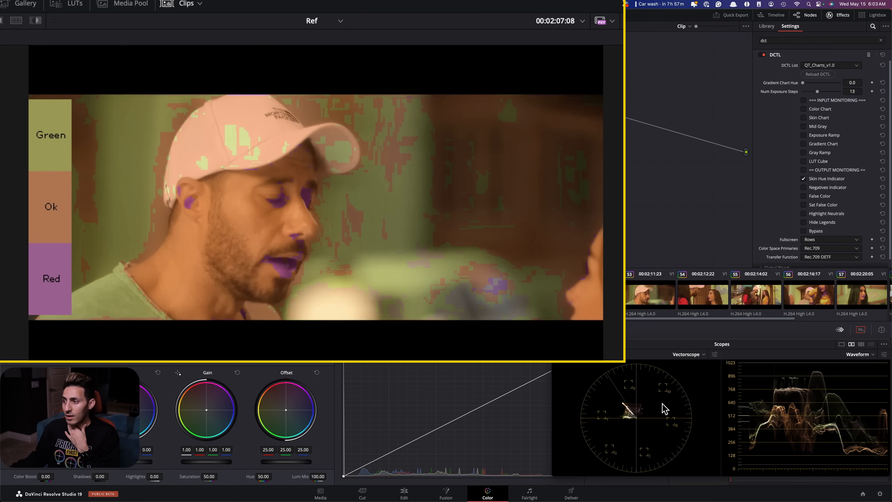
Examine the Skin Hue Indicator overlay on earlier Ref shots, including clips 38, 36, 23, 19 and 20
key(Up)
key(Up)
key(Up)
key(Up)
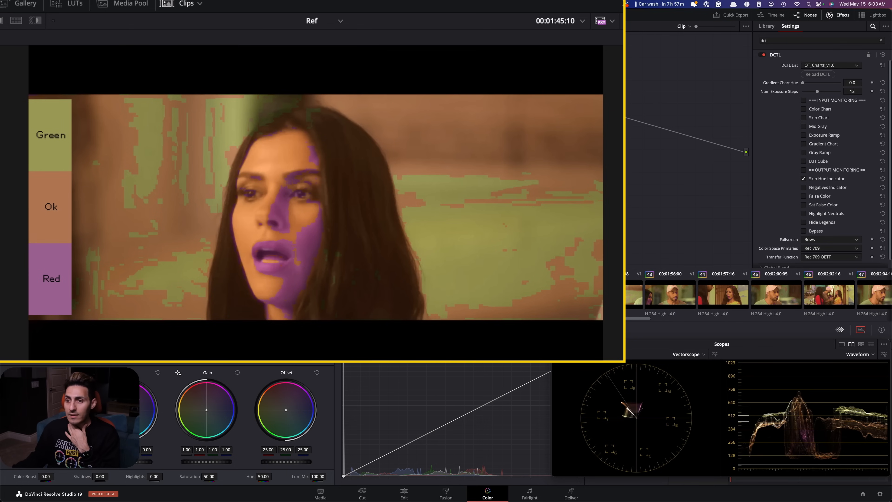
key(Up)
key(Up)
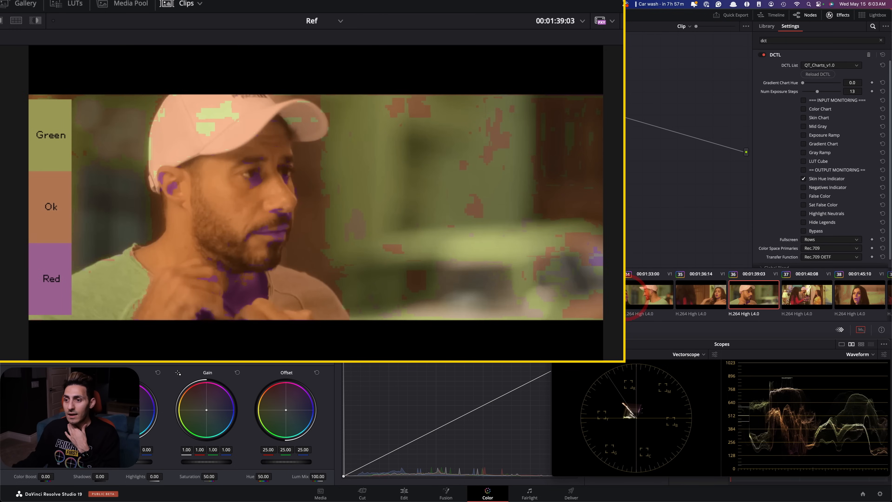
click(331, 295)
key(Up)
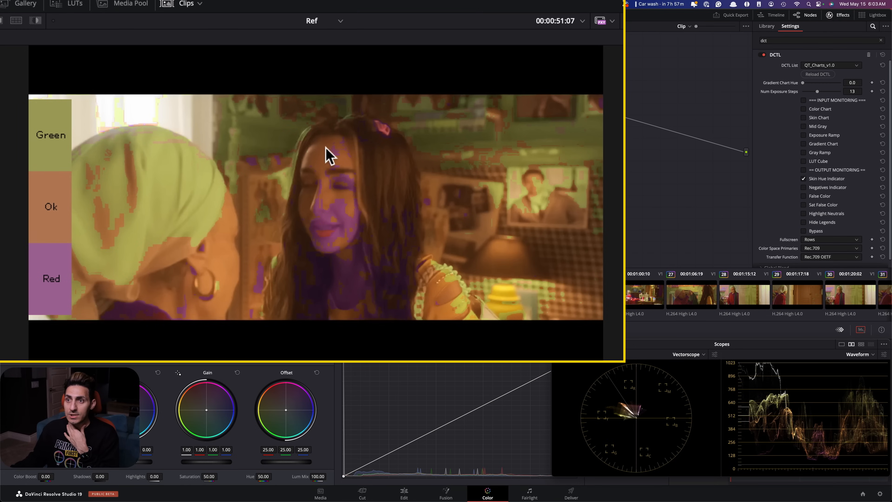
scroll(323, 295, left, 5)
click(270, 295)
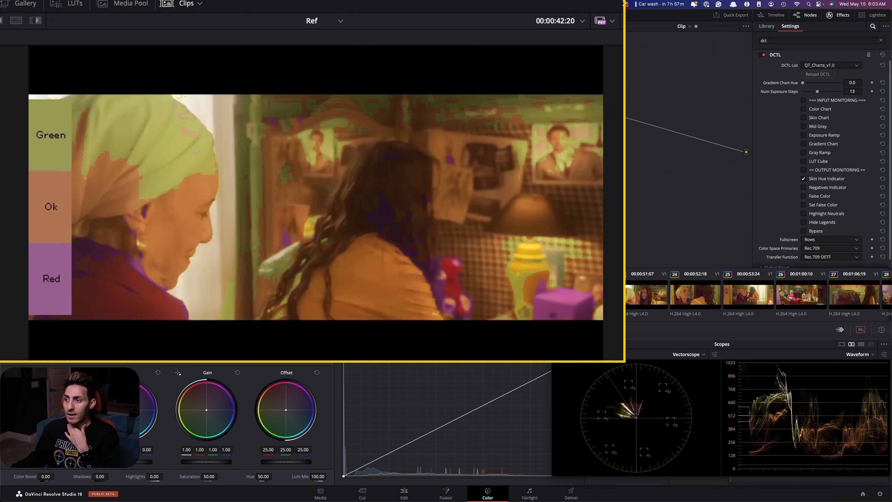
click(323, 295)
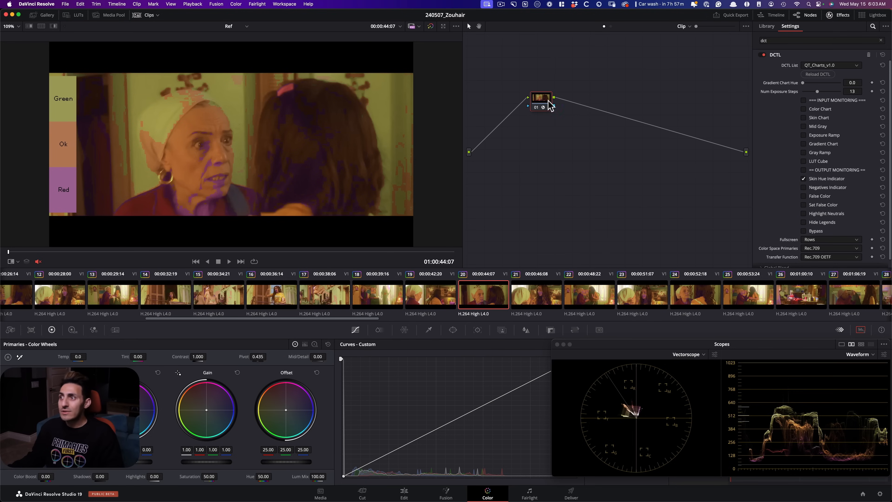
Disable the QT_Charts node on clip 20 and carry the change to all Ref clips
click(548, 100)
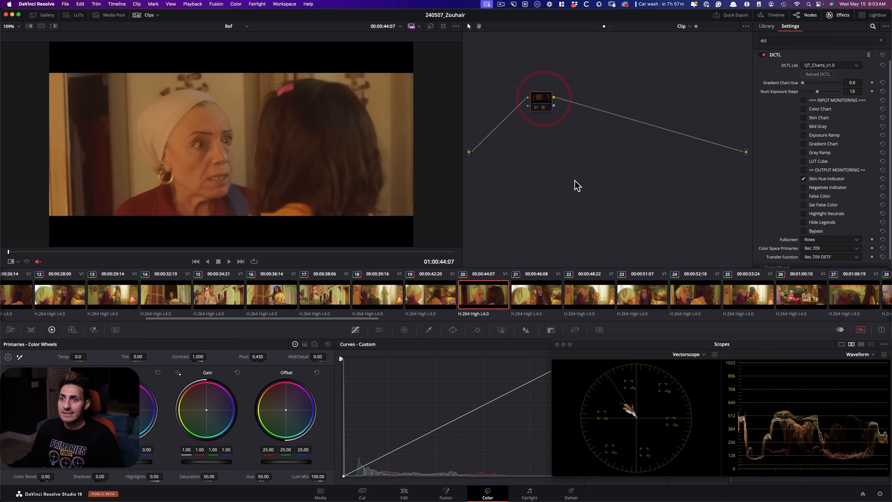
click(478, 298)
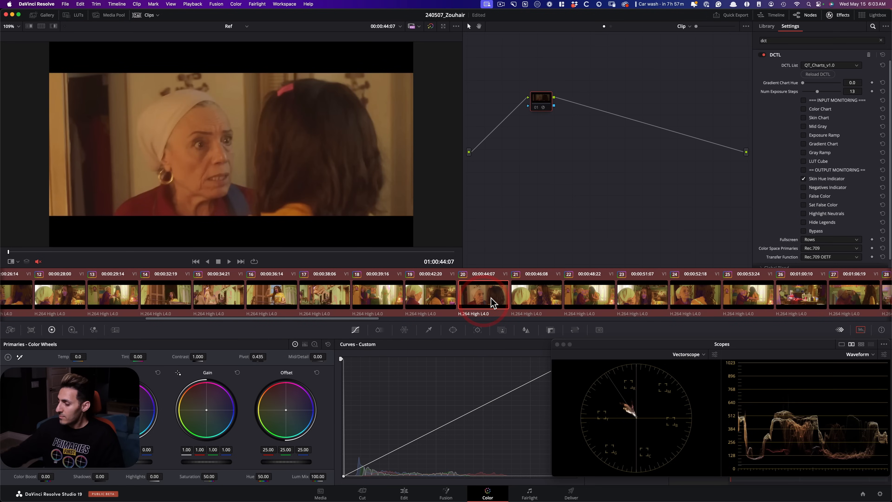
click(490, 298)
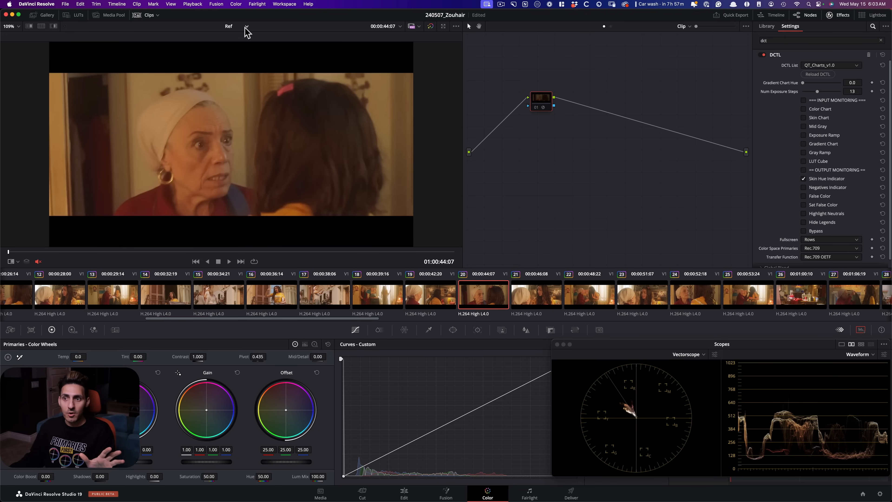
Briefly check the gallery and switch the viewer from the Ref timeline to the 240507_Zouhair timeline
click(44, 15)
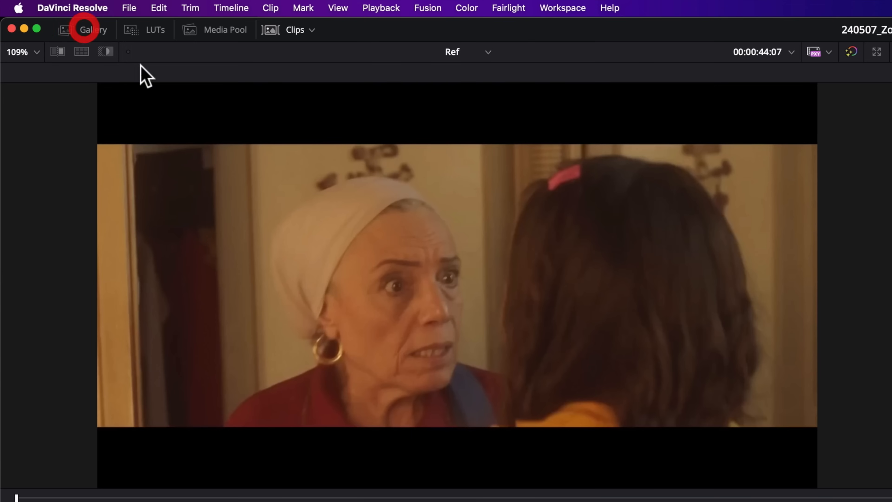
click(85, 30)
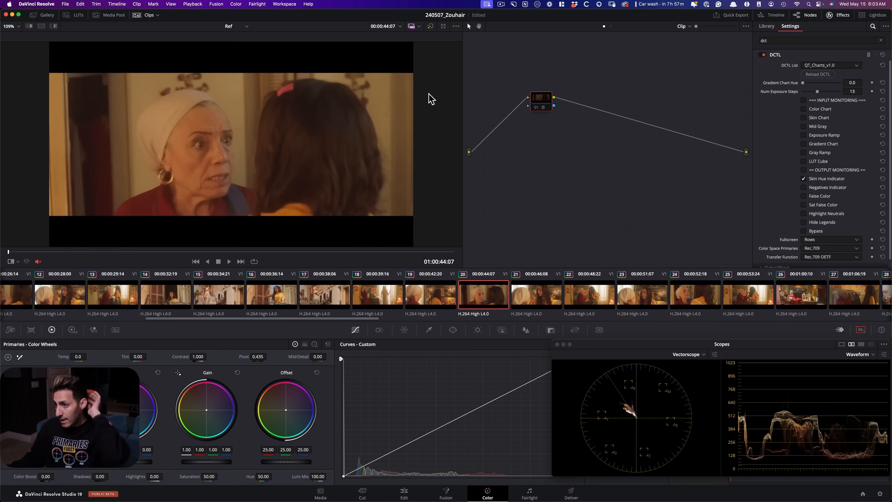
click(243, 27)
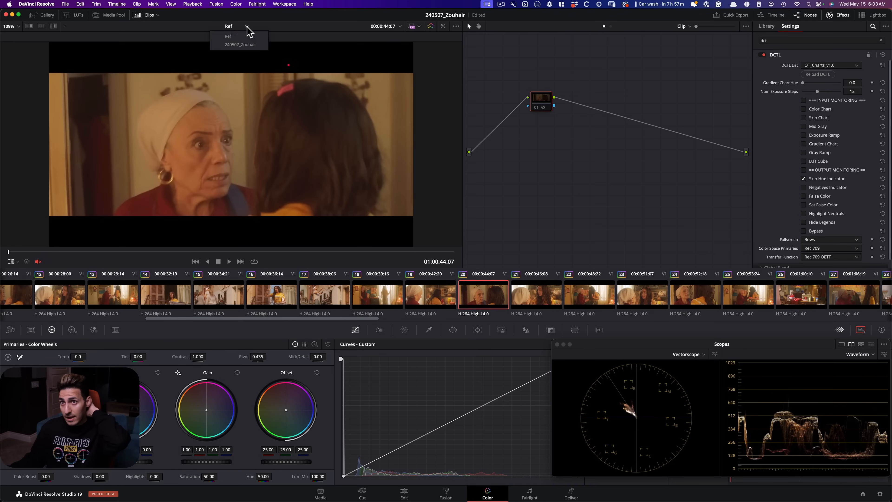
click(245, 45)
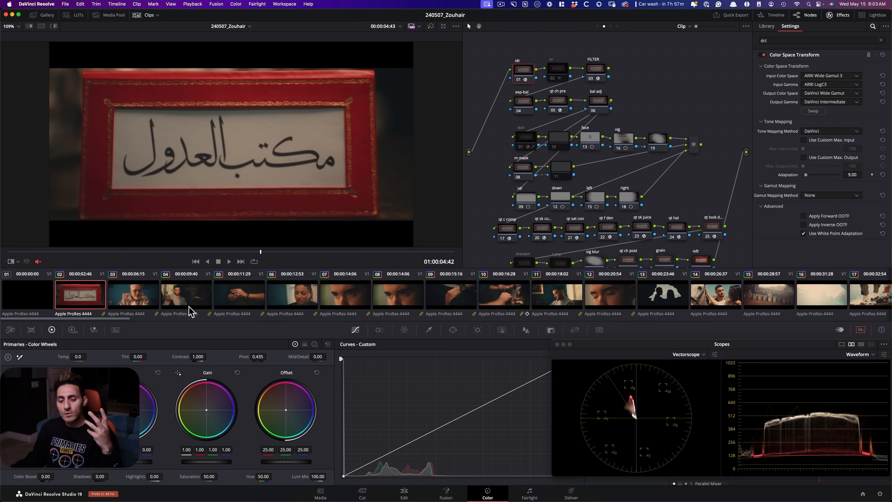
Show all timeline clips in the Lightbox with smaller thumbnails and close the floating scopes window
click(873, 15)
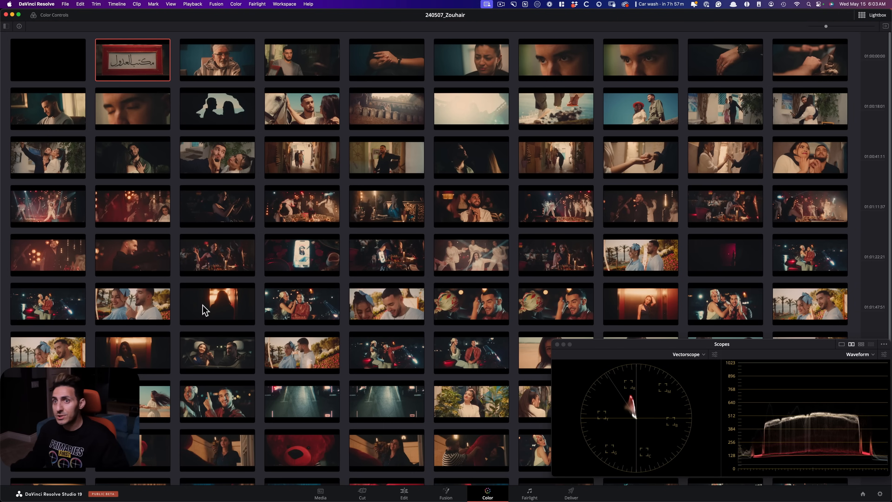
click(820, 26)
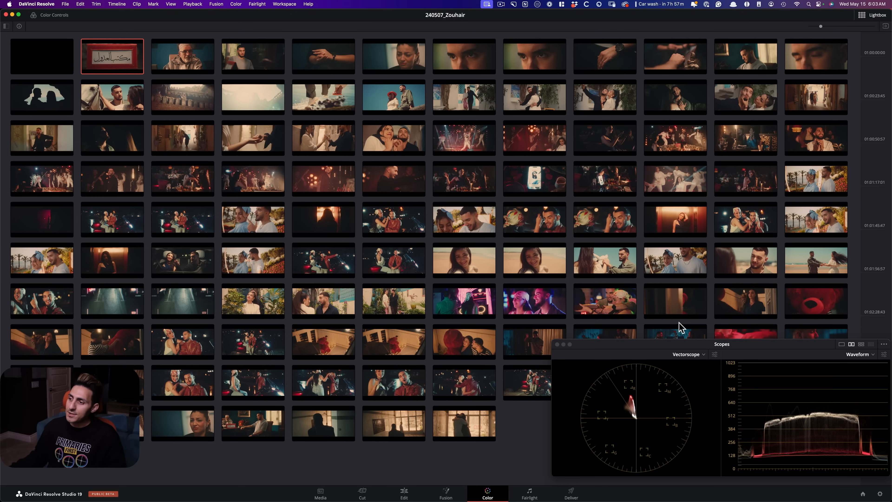
click(556, 344)
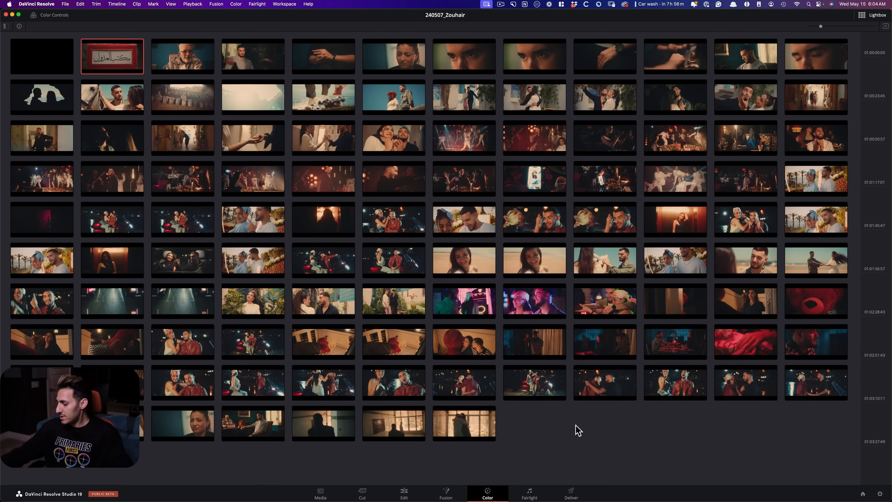
Bypass all grades and review the ungraded opening office shots from clip 2 to clip 9 by location and scene
key(shift+d)
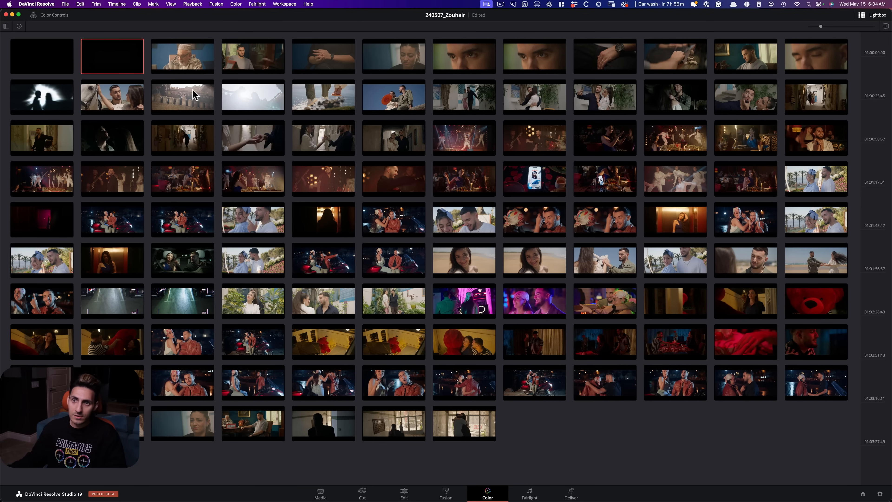
click(562, 433)
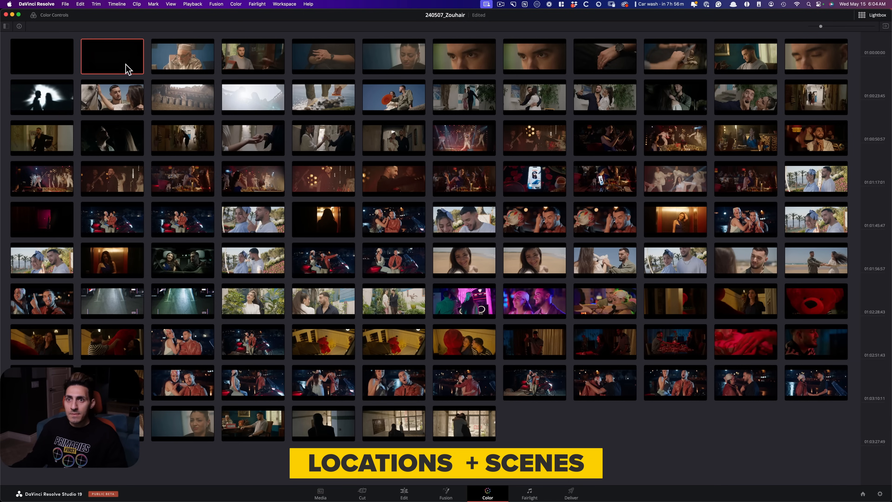
click(185, 58)
click(264, 58)
click(325, 64)
click(393, 61)
click(481, 65)
click(535, 60)
click(576, 66)
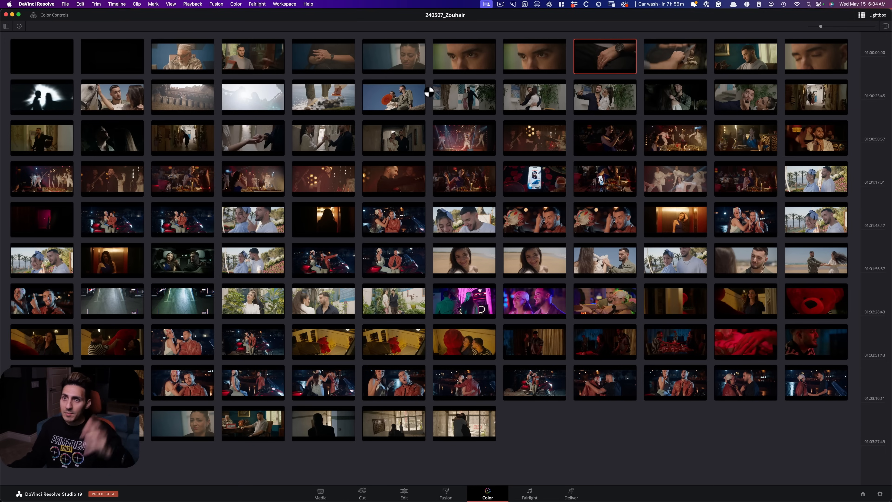
click(119, 74)
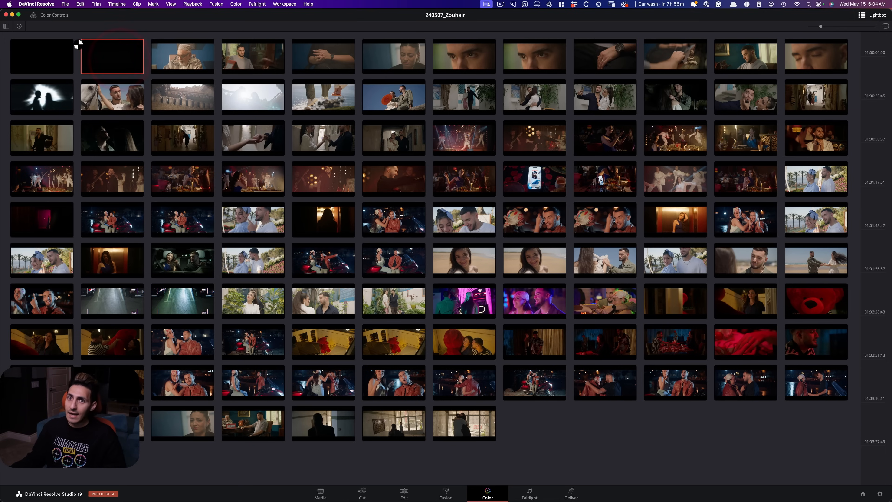
Show the clip information around the Lightbox thumbnails and make the thumbnails slightly smaller
click(19, 26)
drag(821, 26, 814, 31)
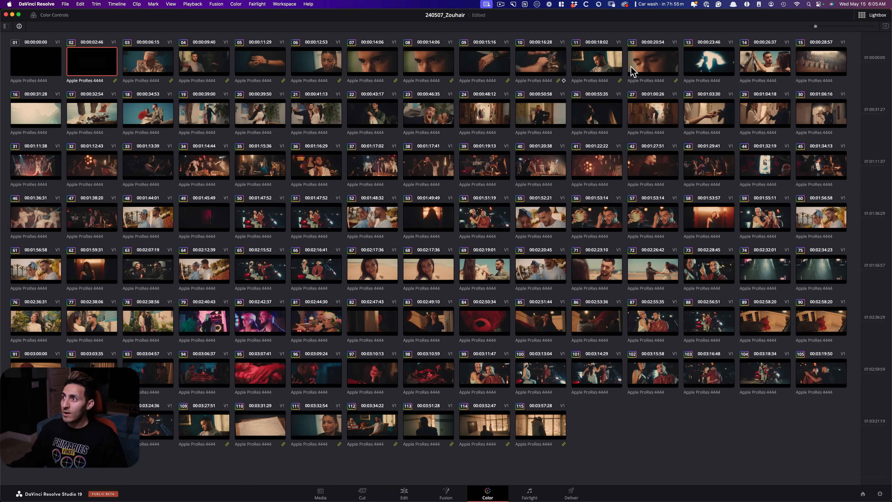
Select clips 2 to 12 and inspect their grouping options and the existing office group, leaving the groups unedited
shift+click(646, 70)
right_click(655, 65)
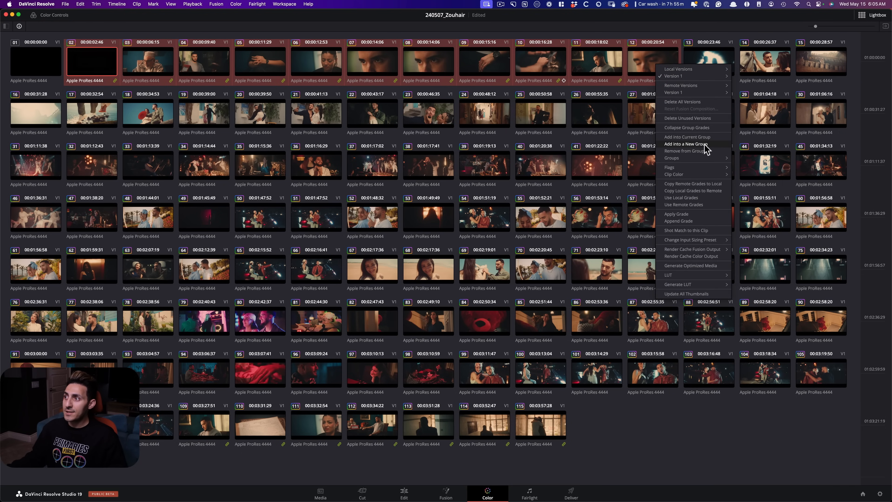
mouse_move(705, 159)
mouse_move(768, 157)
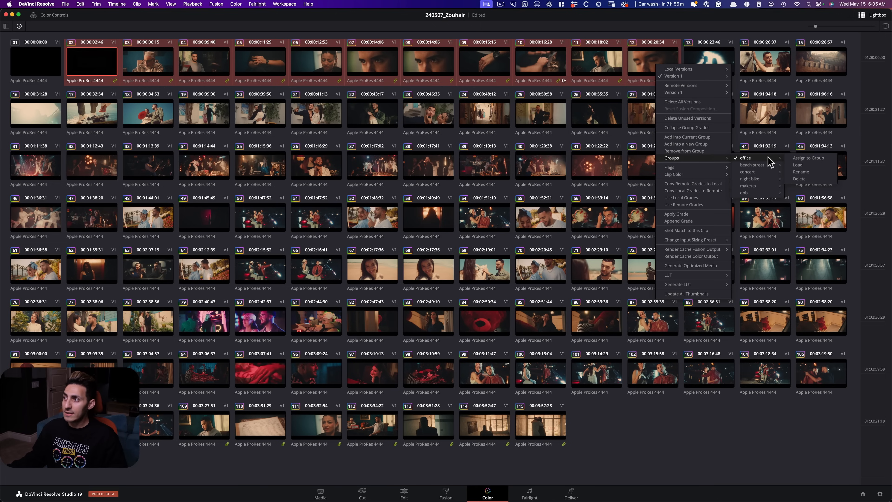
click(646, 67)
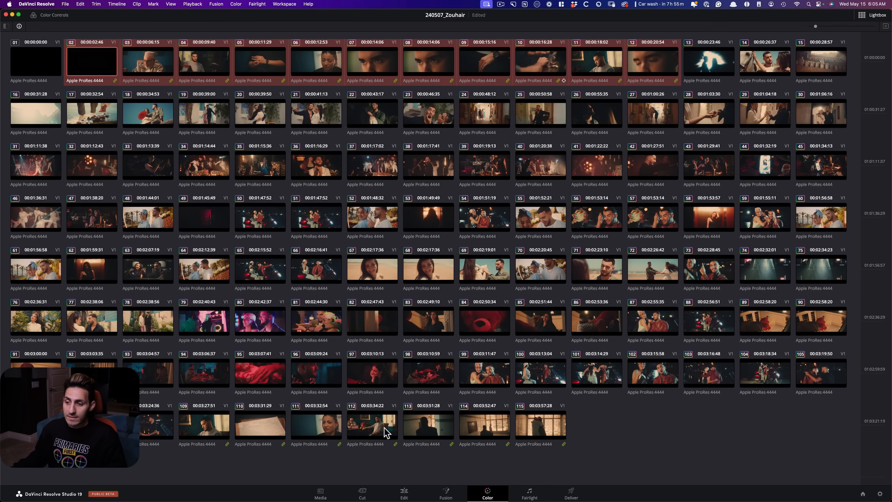
Check the office group's membership at the timeline's end on clips 113, 114, 115 and 109, and at its start on clip 3
click(428, 426)
click(483, 426)
click(547, 427)
click(444, 429)
click(495, 429)
click(541, 427)
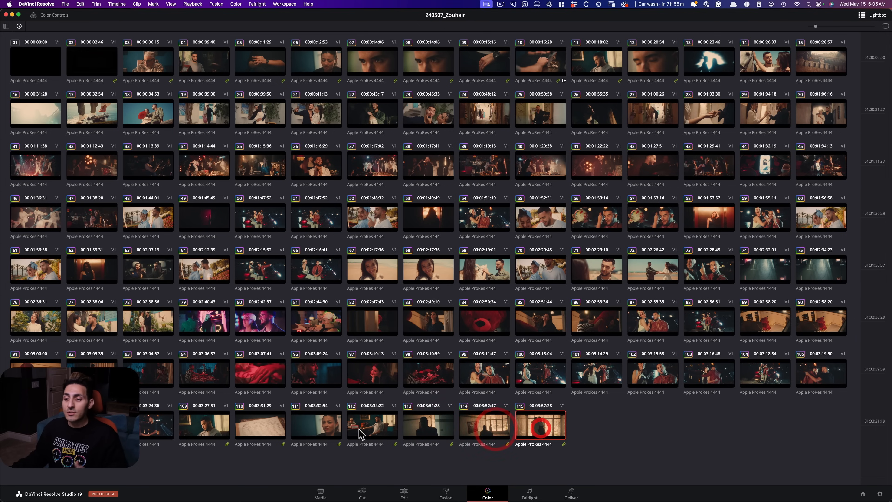
click(196, 433)
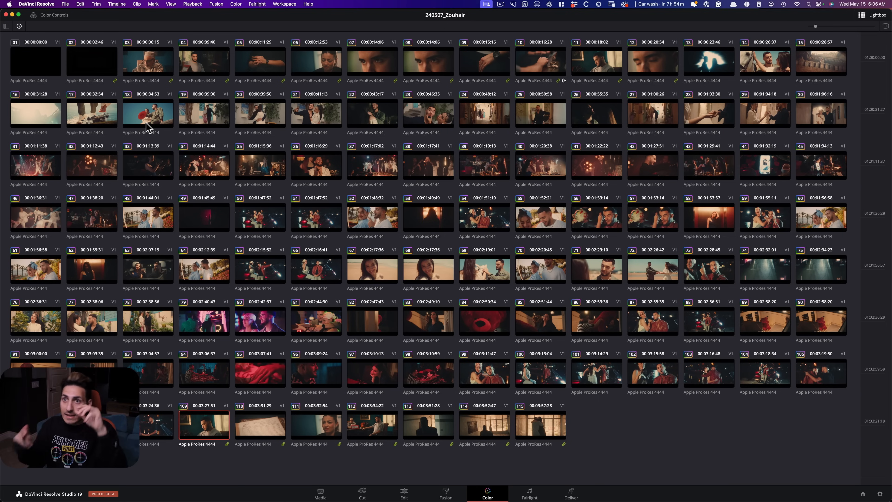
click(147, 61)
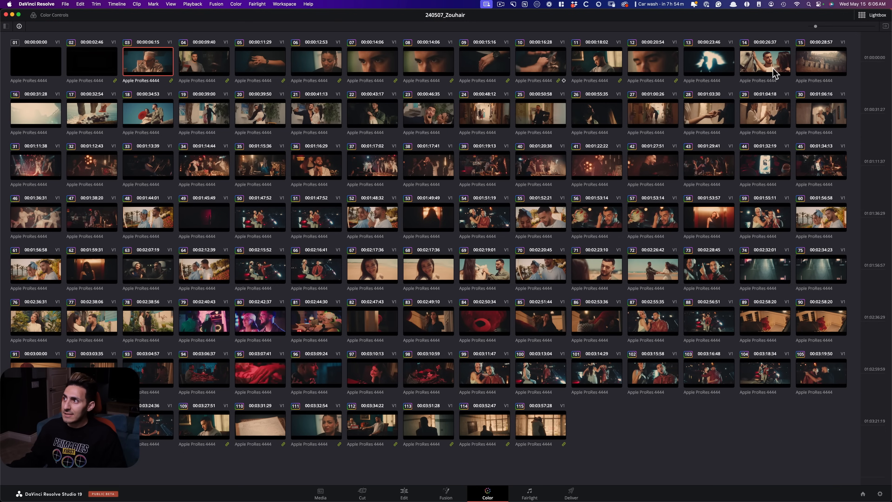
Select clips 13 to 30 and inspect their assignment to the beach street group, leaving the groups unedited
click(710, 63)
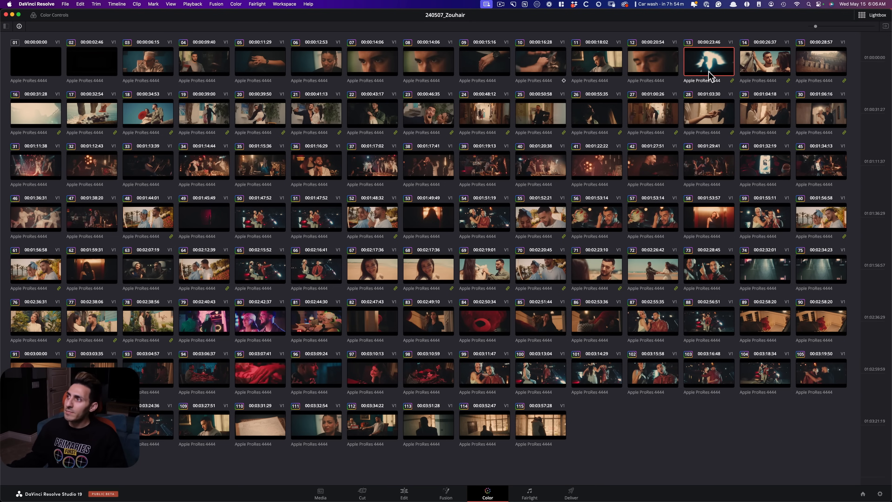
shift+click(823, 122)
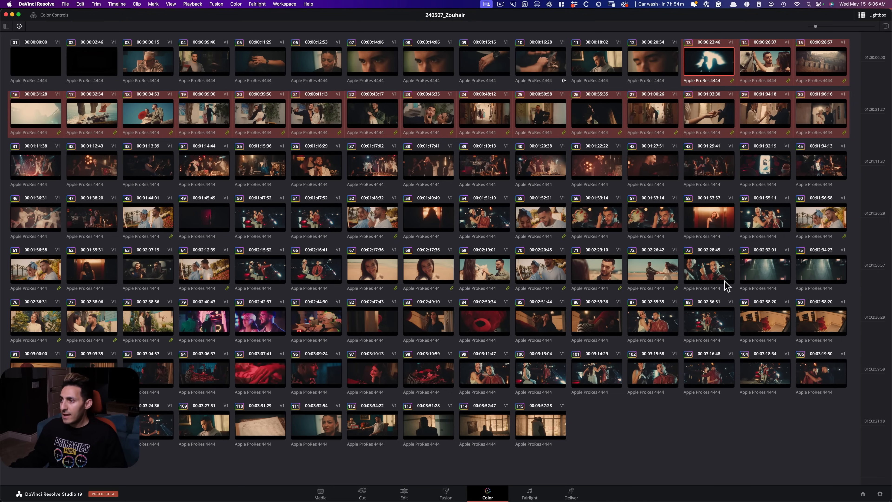
right_click(711, 68)
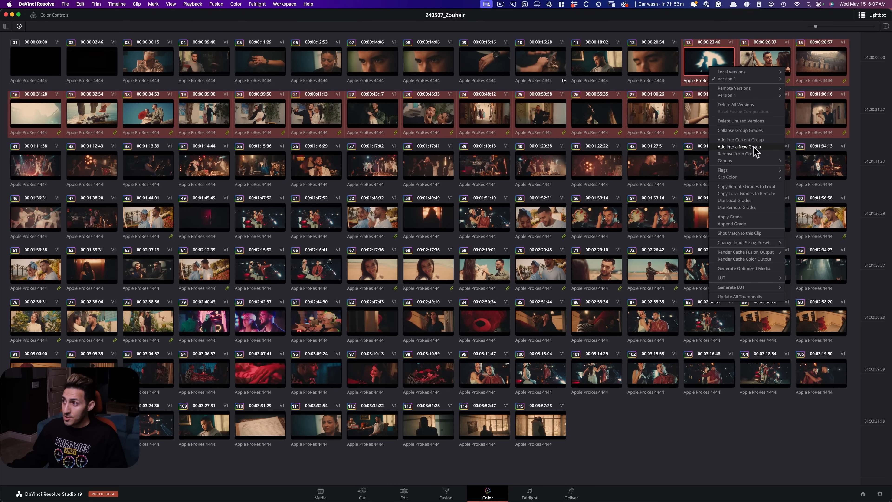
mouse_move(818, 167)
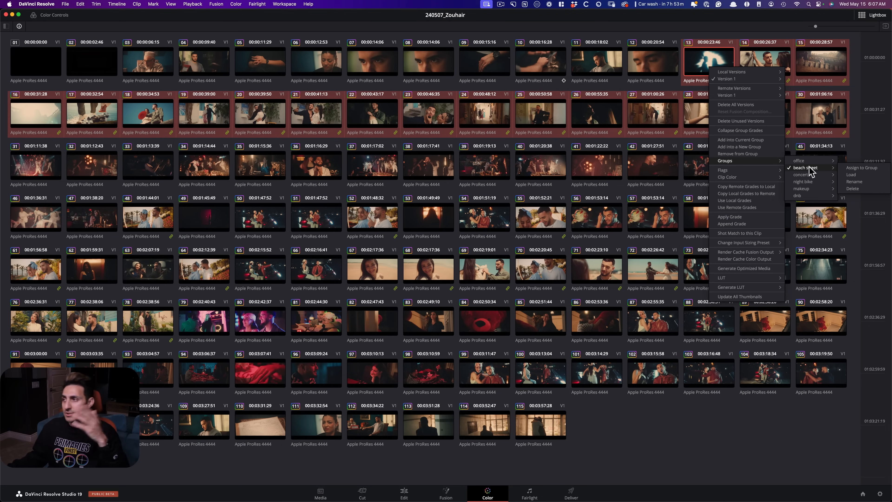
click(571, 127)
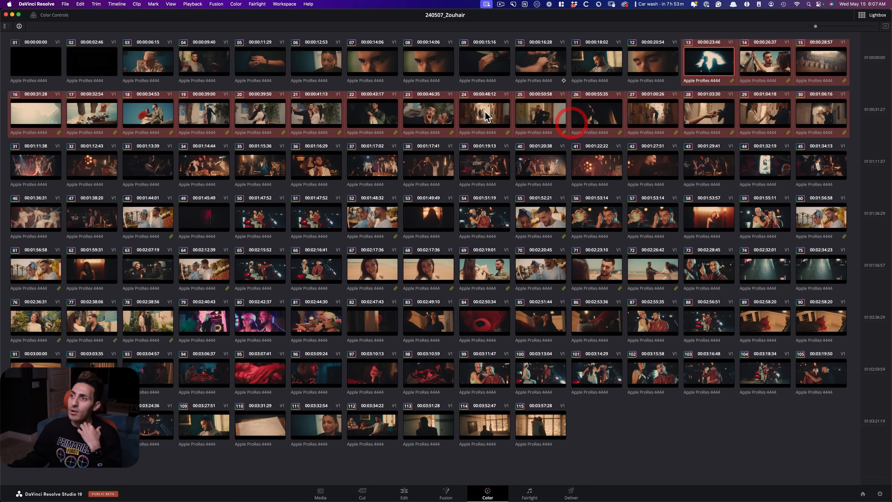
click(477, 113)
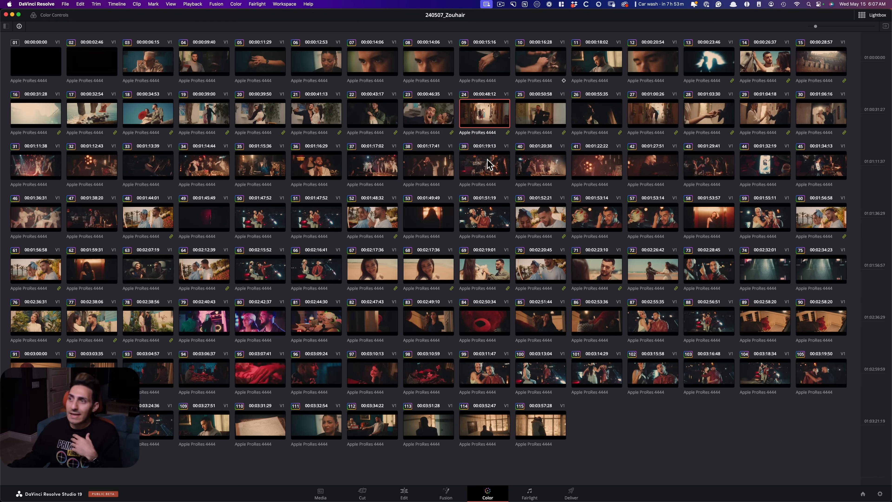
Select clips 31 to 53 without clip 52, add clip 62, and inspect their assignment to the concert group
click(32, 167)
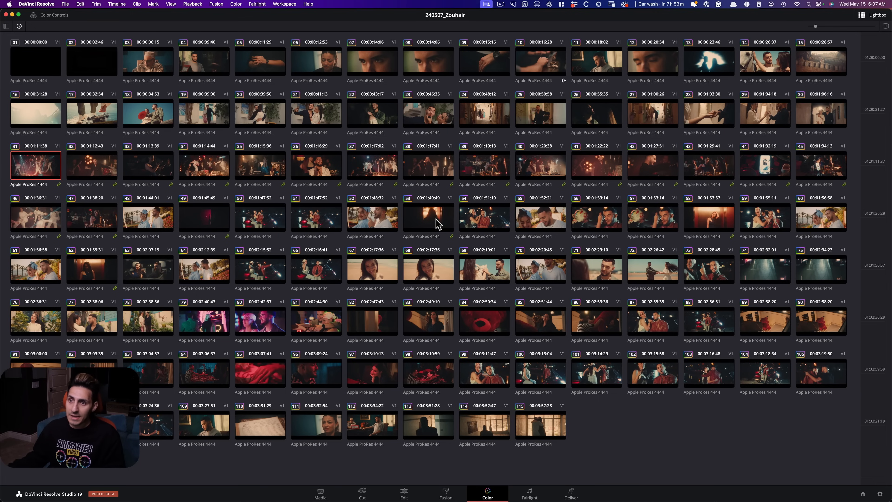
shift+click(441, 227)
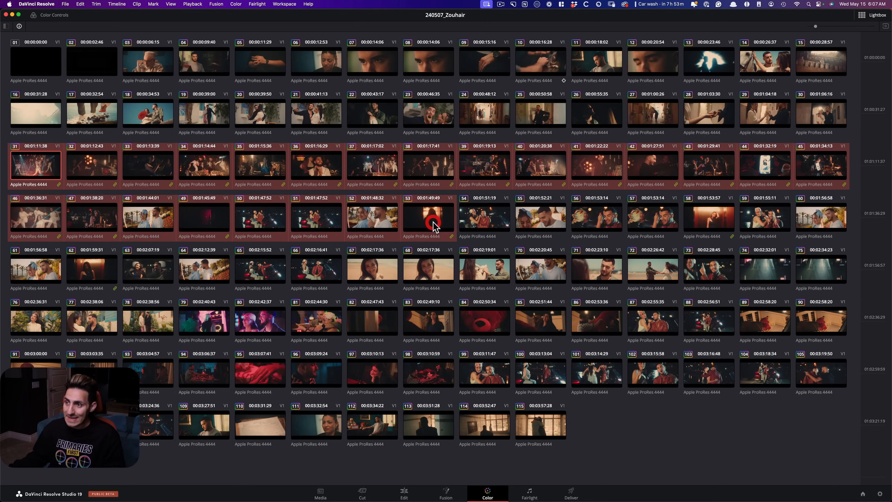
super+click(371, 220)
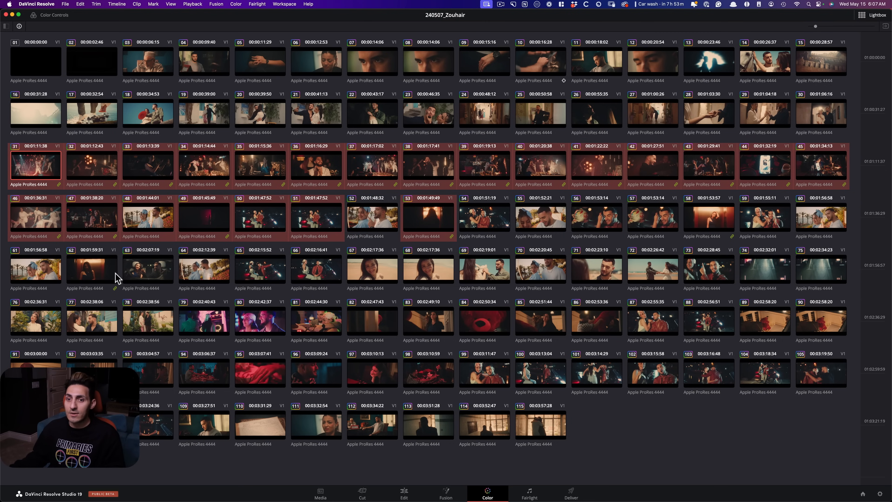
super+click(95, 278)
right_click(94, 278)
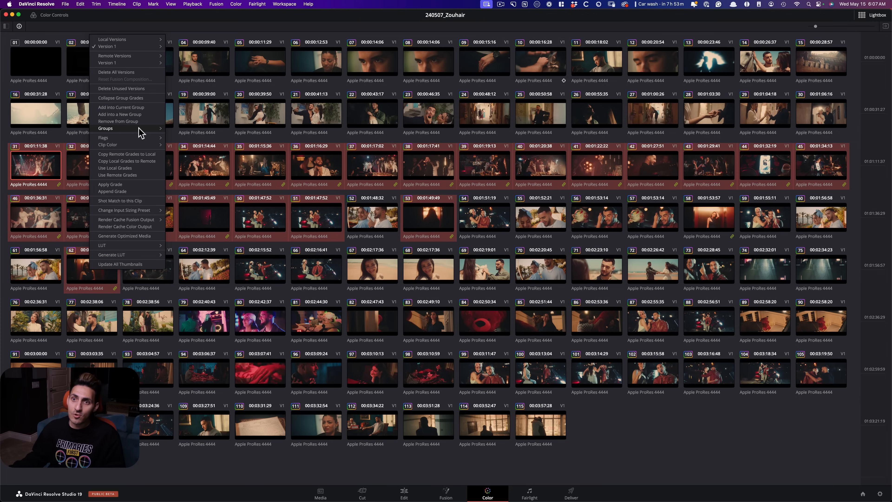
mouse_move(138, 128)
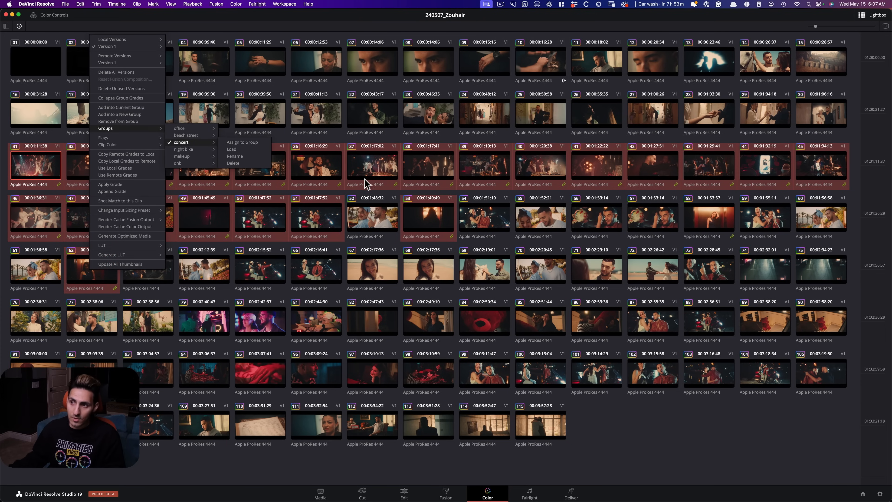
click(375, 163)
click(423, 179)
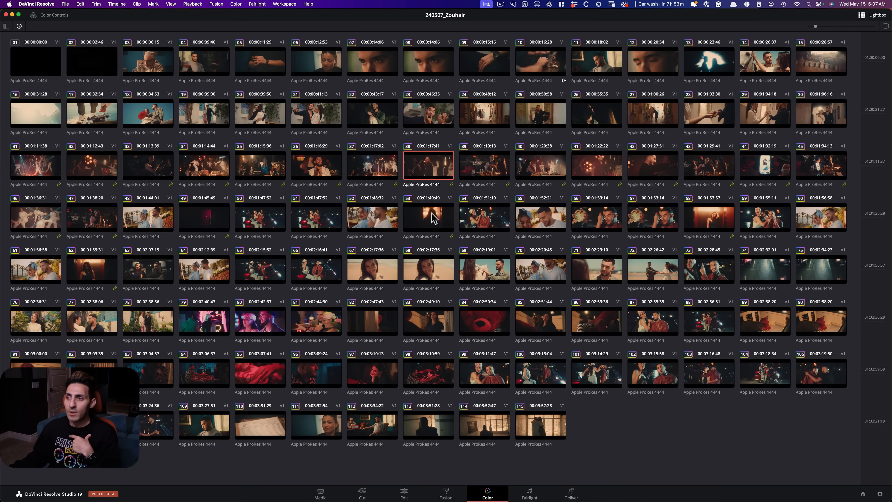
Check which clips belong with clip 50 and inspect its assignment to the night bike group
click(261, 226)
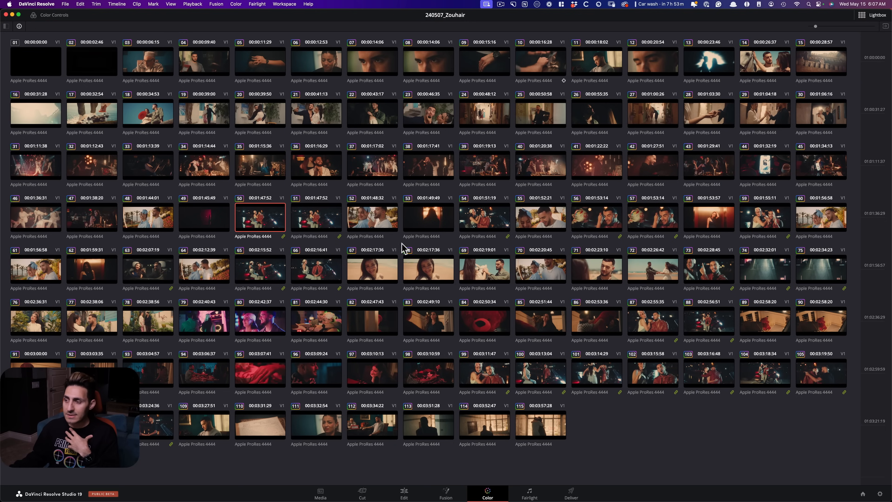
right_click(263, 224)
mouse_move(298, 314)
mouse_move(374, 335)
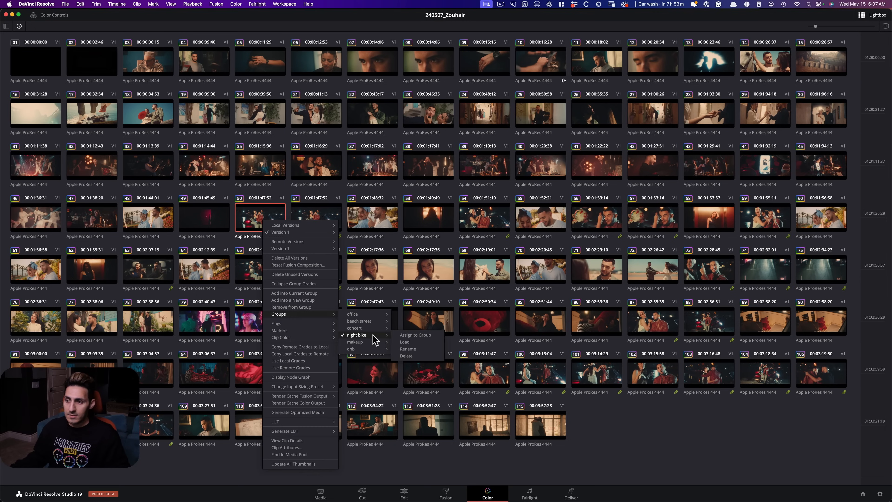
click(250, 216)
click(256, 208)
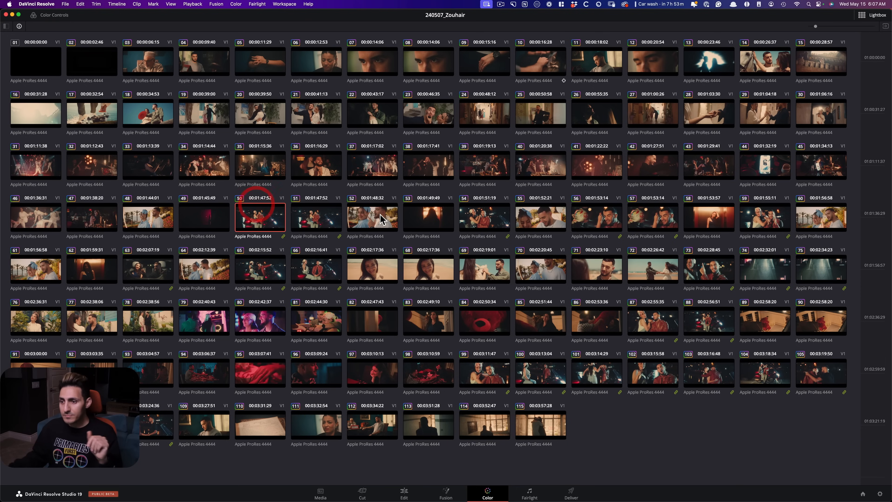
Check the group membership of clips 84 and 82 and inspect clip 82's assignment to the makeup group
click(480, 326)
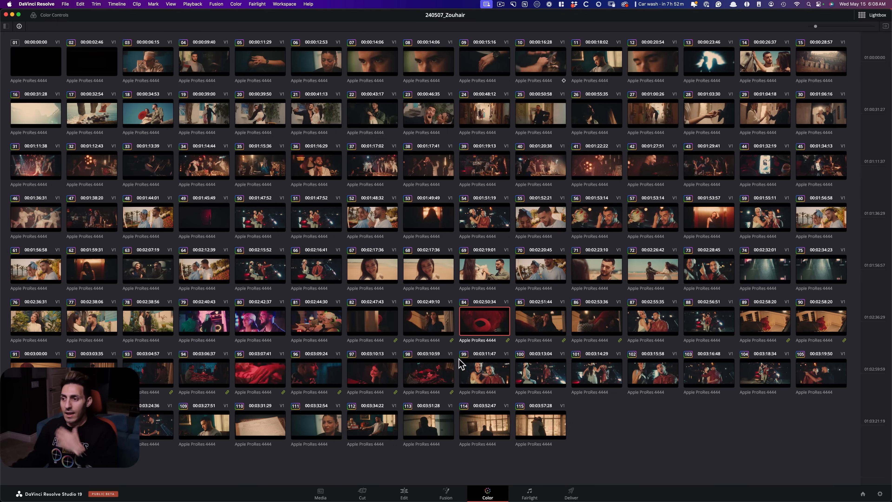
click(365, 322)
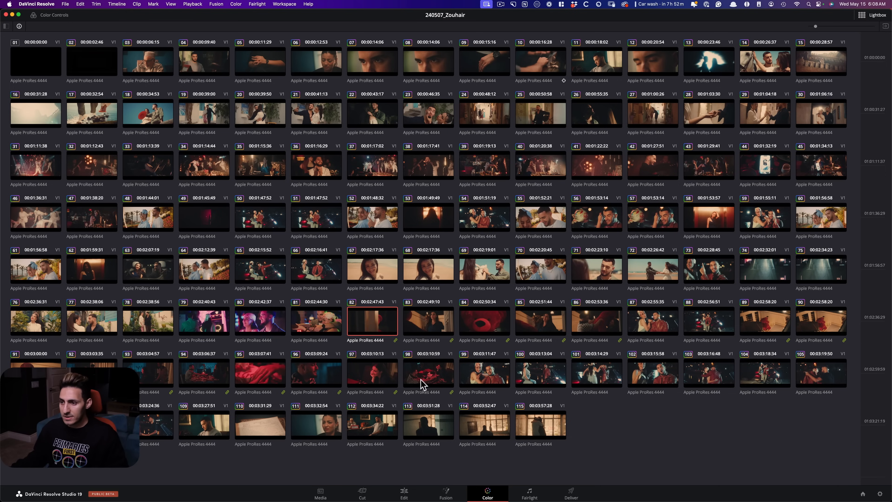
right_click(374, 331)
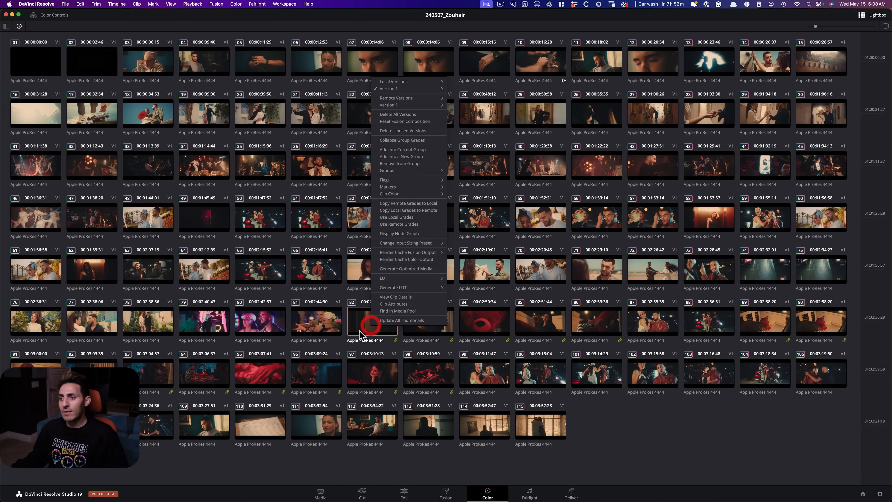
mouse_move(413, 171)
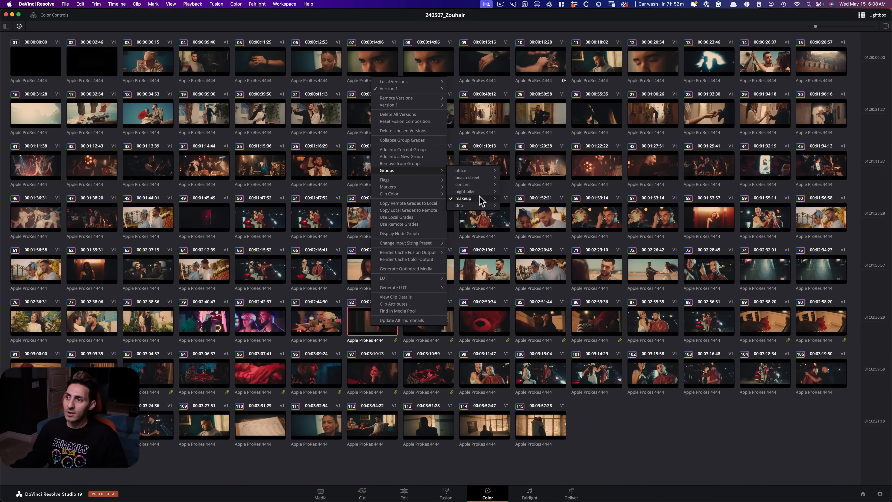
click(358, 335)
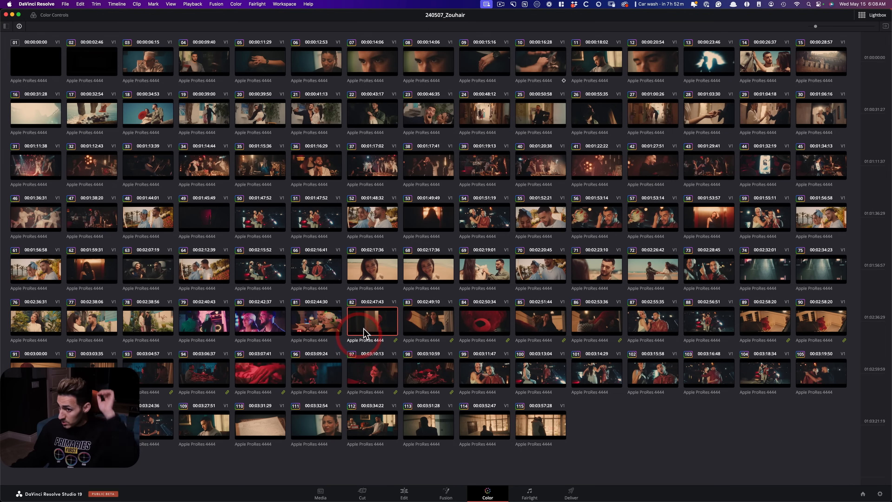
Select clips 79 to 81 and inspect their assignment to the dnb group
click(263, 327)
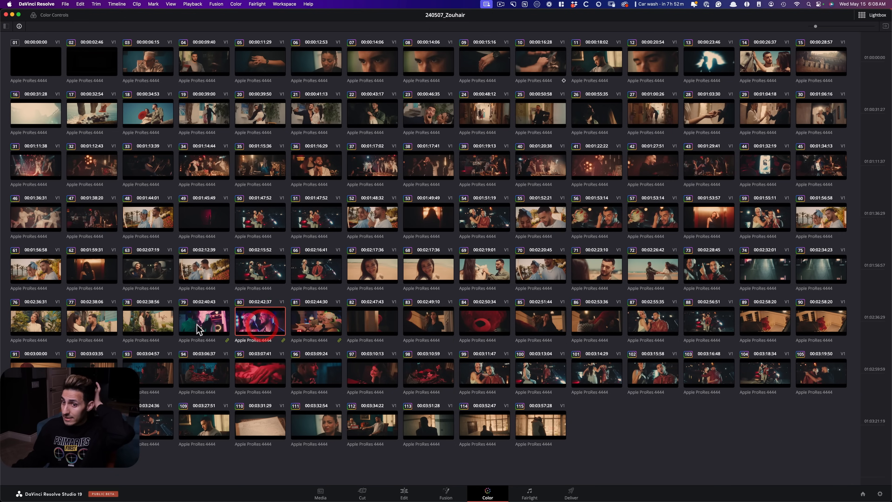
click(198, 325)
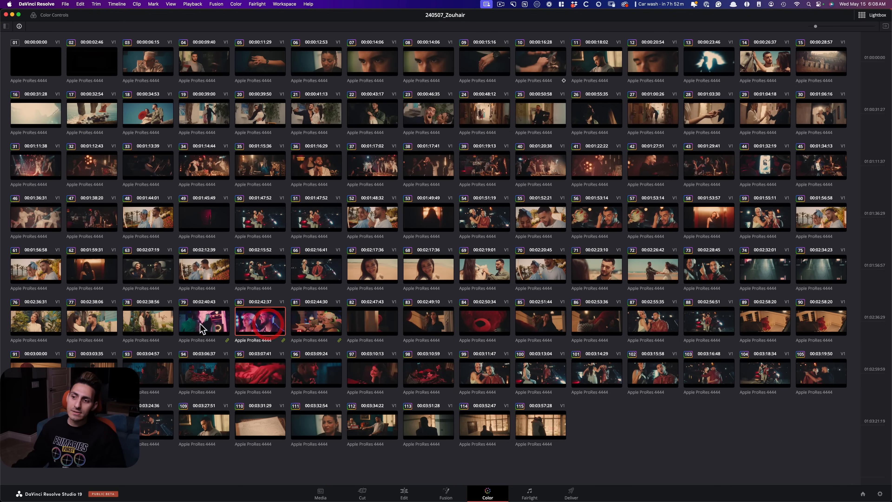
right_click(317, 323)
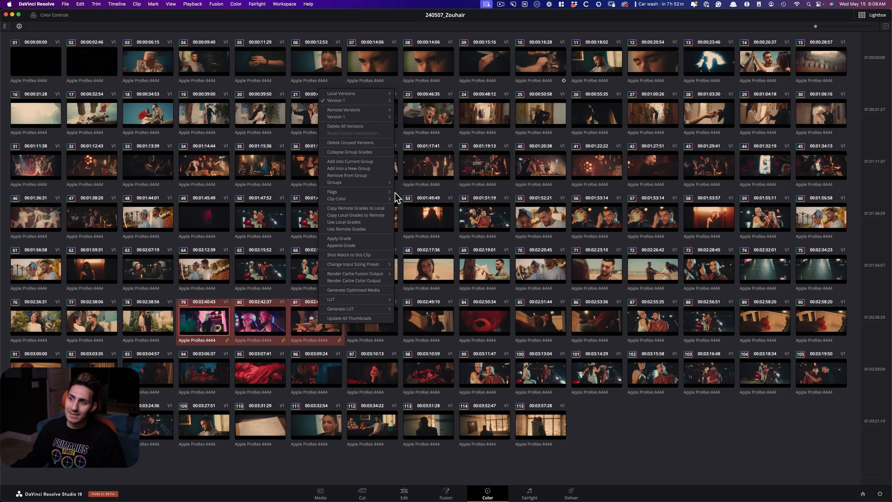
mouse_move(383, 183)
mouse_move(423, 221)
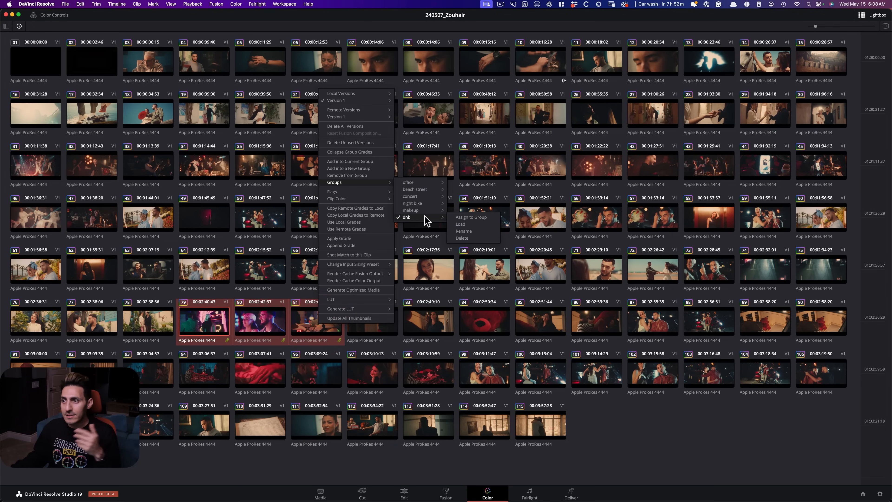
Compare the differently lit shots of the dnb group by selecting clips 79, 80 and 81 in turn
click(214, 325)
click(271, 326)
click(202, 324)
click(254, 329)
click(311, 326)
click(206, 313)
click(319, 322)
click(207, 323)
click(256, 327)
click(314, 324)
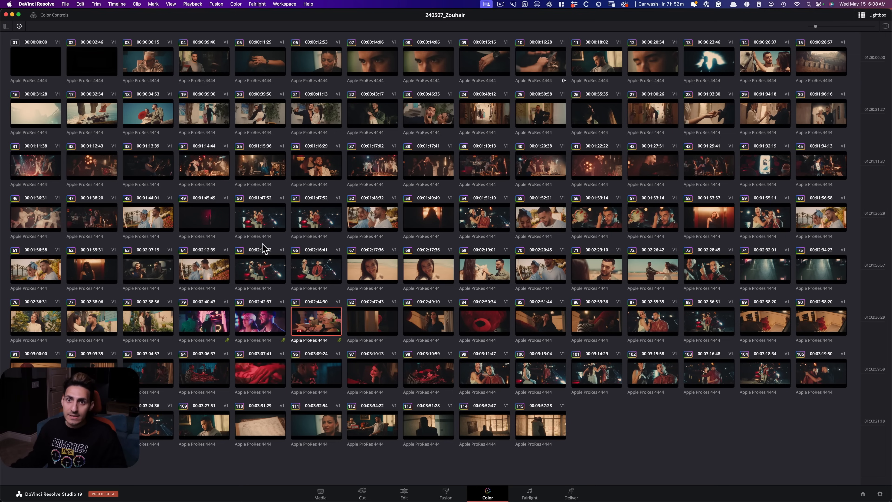
Show the Lightbox filter list, expand the Grouped filters and display only the office group
click(6, 26)
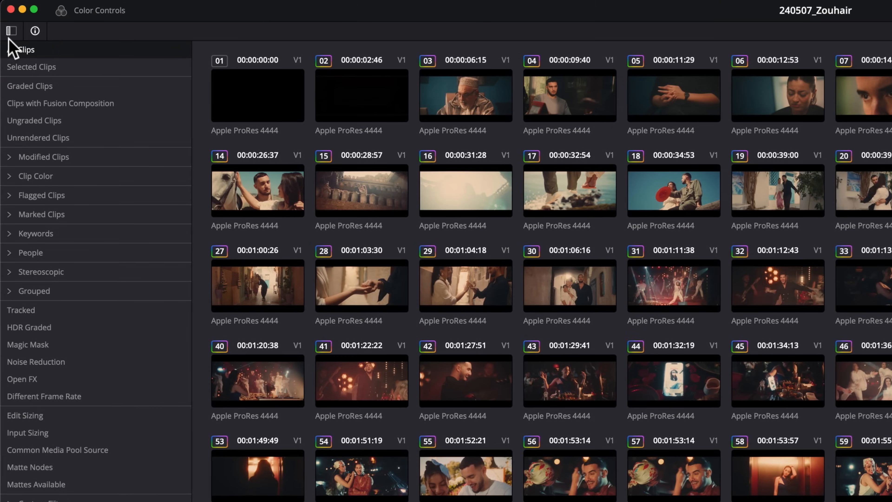
click(13, 293)
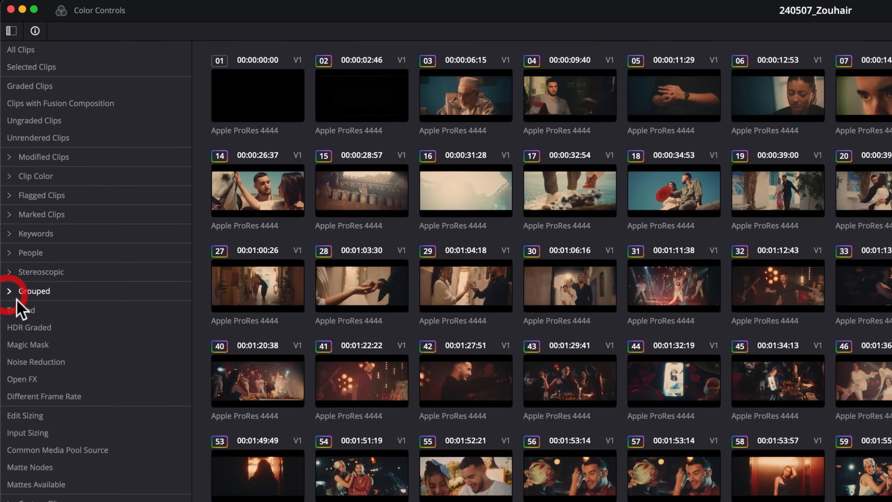
click(12, 295)
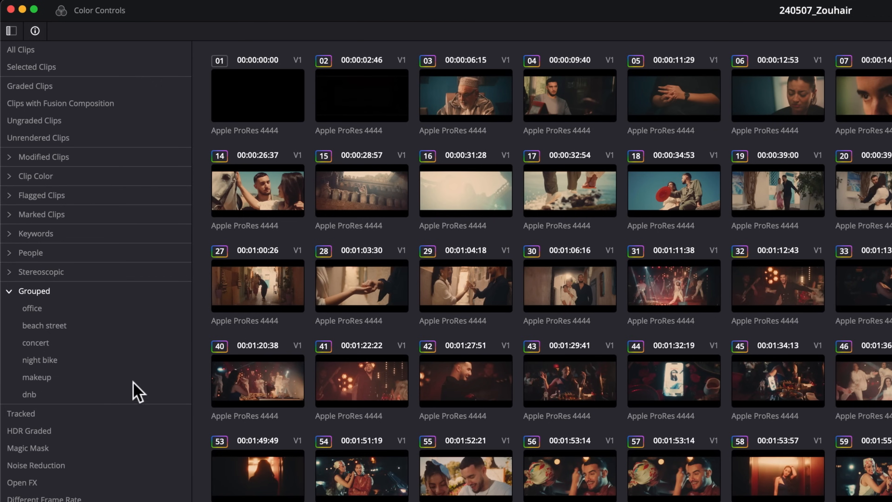
click(28, 309)
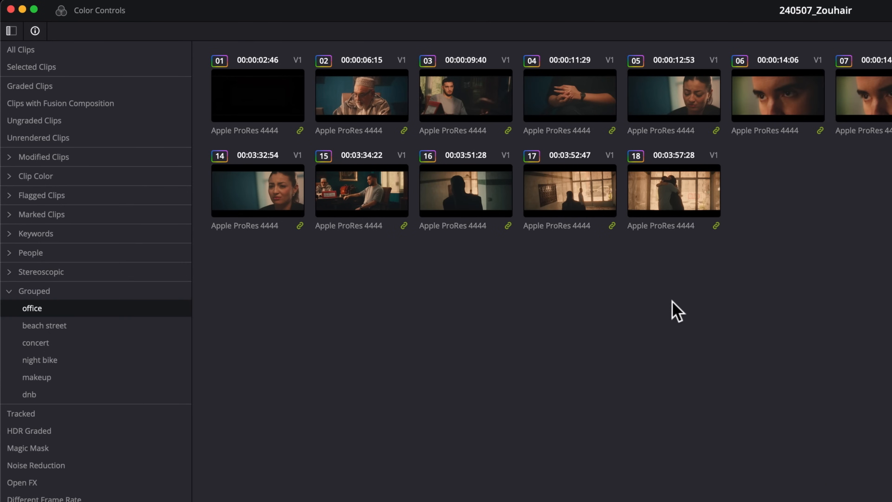
Review the other groups from beach street to dnb one by one, and filter the timeline back to the office group
click(12, 30)
click(12, 31)
click(78, 325)
click(78, 342)
click(68, 376)
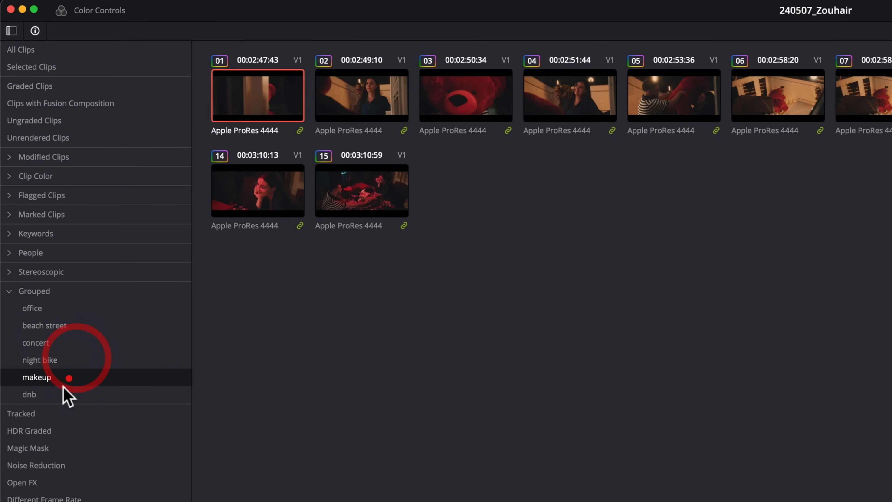
click(66, 394)
click(75, 308)
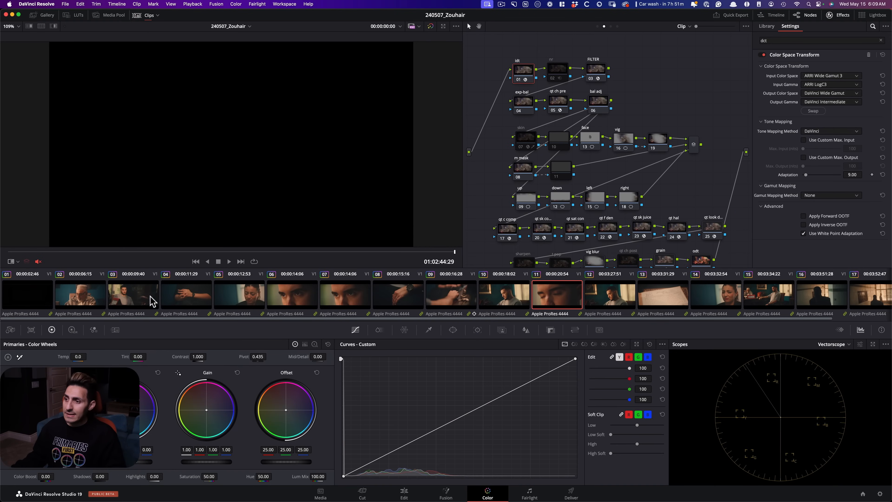
Load clip 3 of the office group at 01:00:10:04 with the Gallery hidden and the vectorscope and waveform in a floating window
click(134, 304)
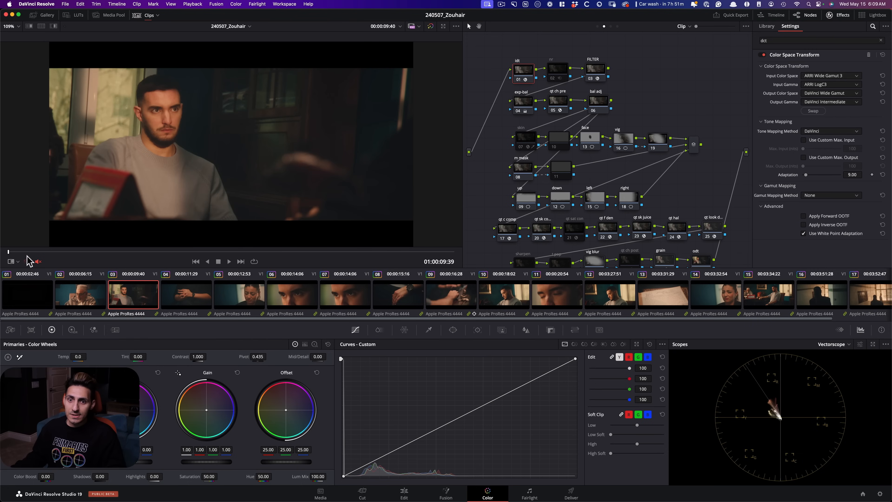
click(110, 253)
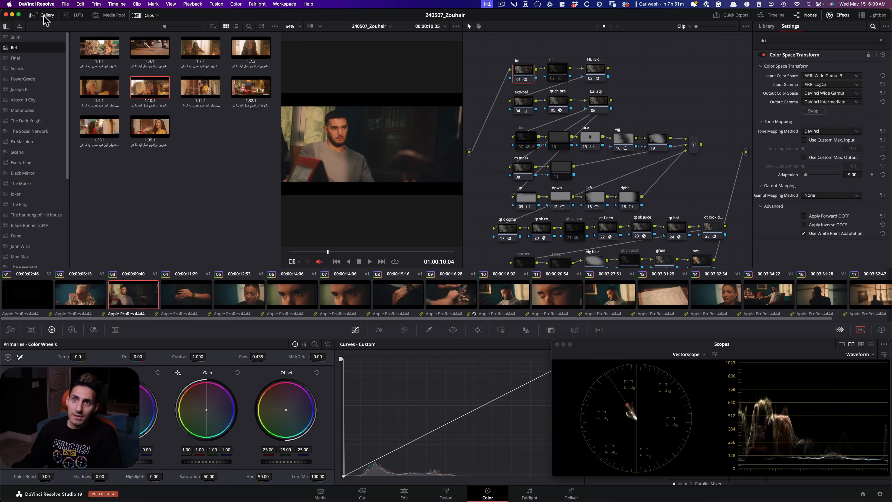
click(46, 16)
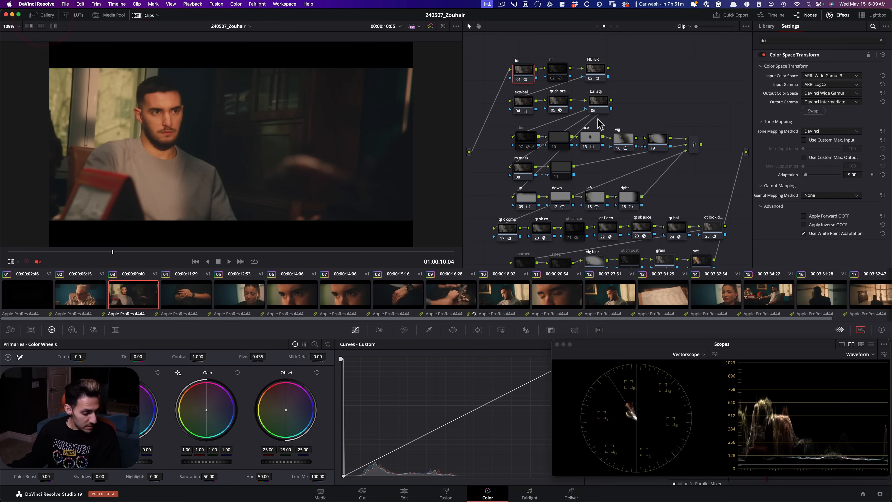
key(super+w)
key(super+w)
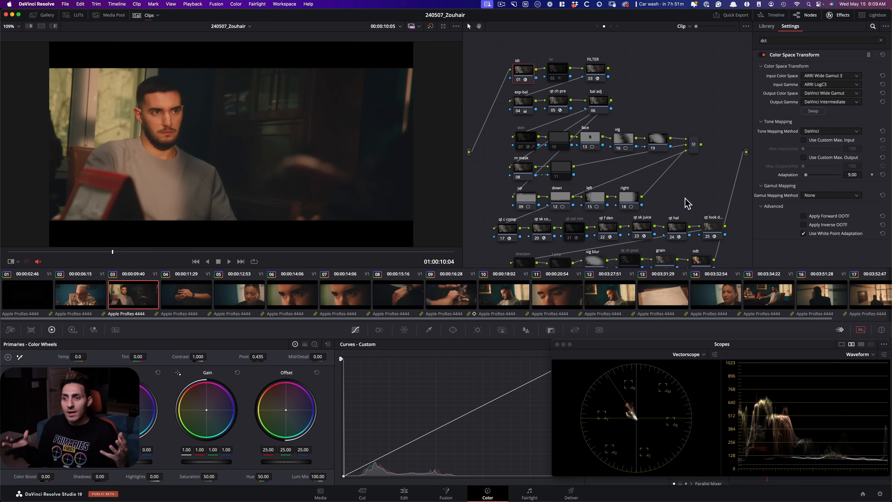
Look over the office clip's node tree row by row and inspect the qt c comp and qt ch post nodes
scroll(690, 162, down, 2)
click(690, 162)
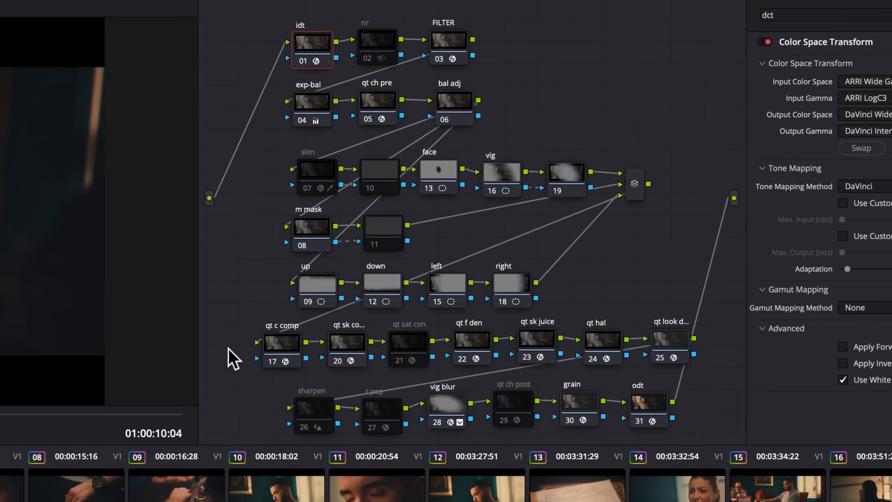
drag(222, 342, 713, 349)
click(224, 322)
click(235, 365)
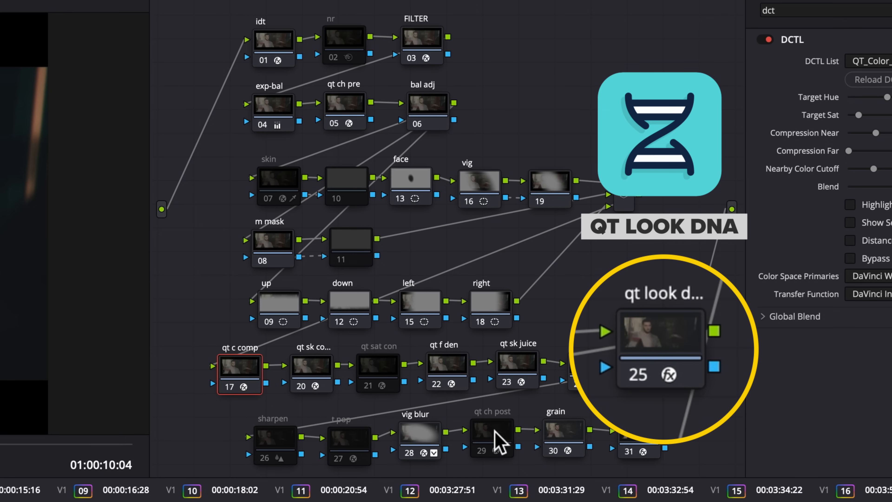
click(488, 435)
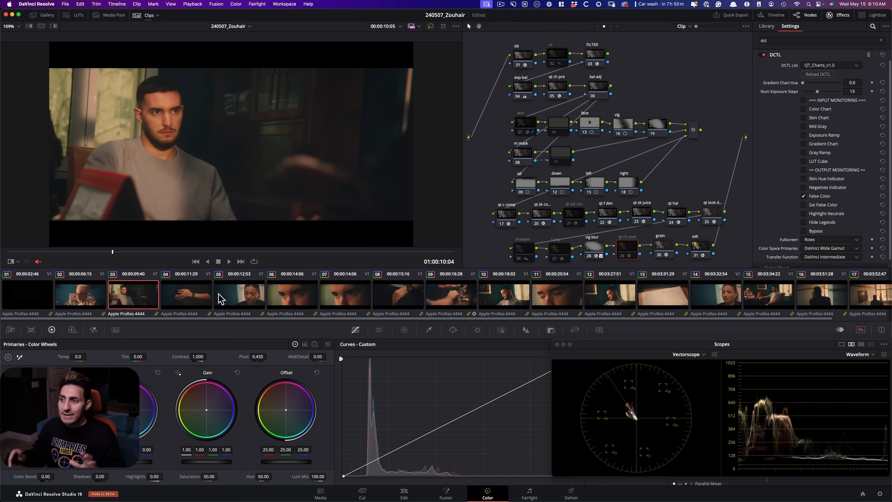
Select the qt look dna node and briefly view the Ref album's stills in the Gallery before hiding it
click(712, 214)
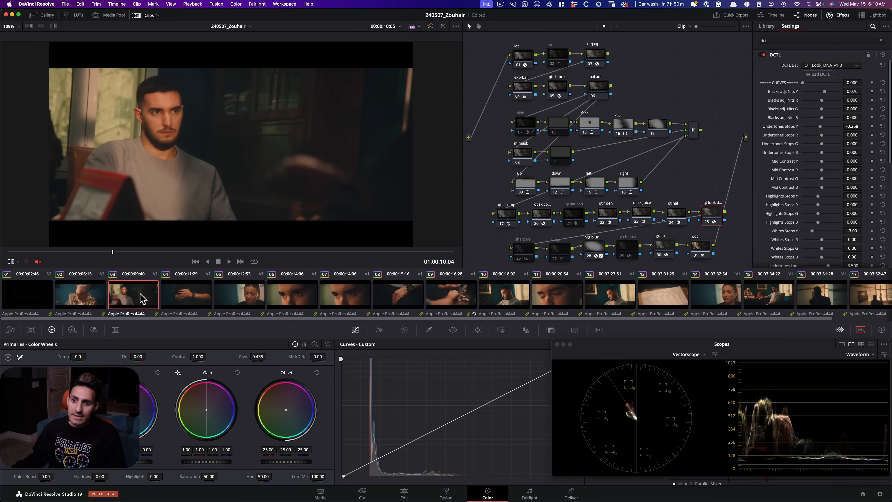
click(50, 16)
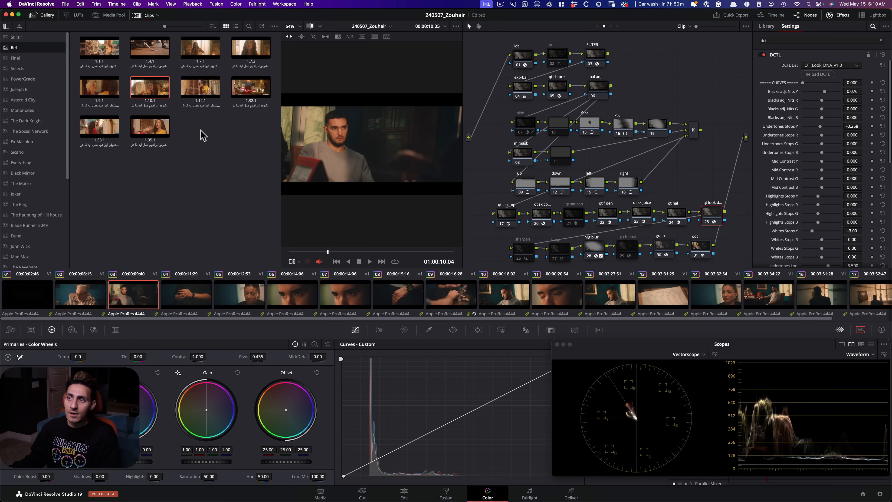
click(45, 15)
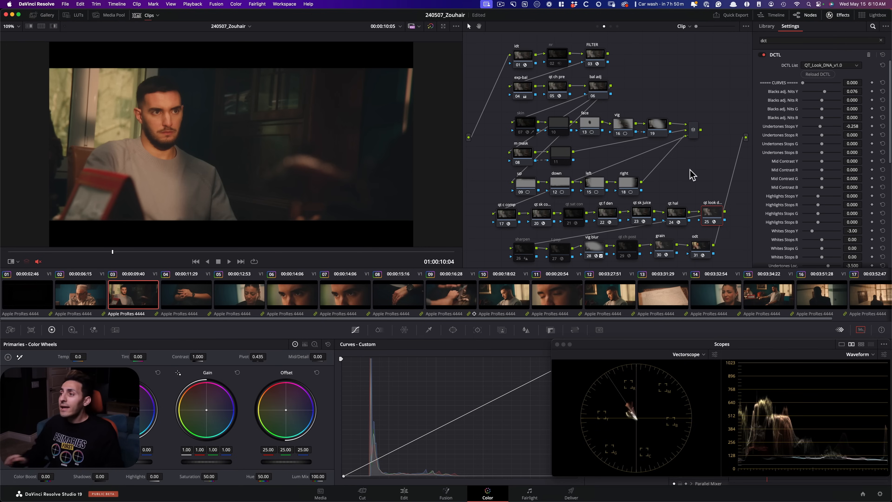
Check the film presets available in the qt look dna node, leaving Kodak 2383 selected
drag(782, 204, 794, 104)
scroll(726, 215, down, 5)
click(696, 273)
click(817, 338)
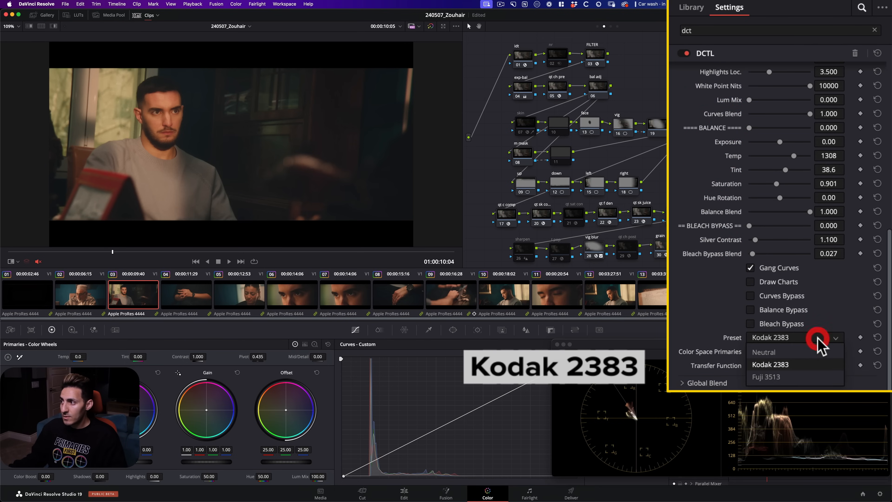
click(685, 325)
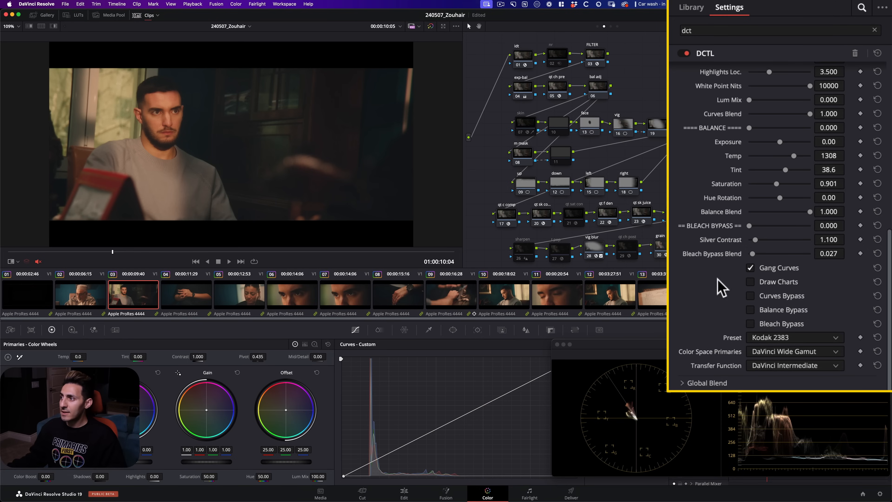
Turn on Draw Charts in the QT_Look_DNA_v1.0 settings to overlay its tone curves on the image
scroll(784, 124, up, 5)
scroll(718, 167, up, 3)
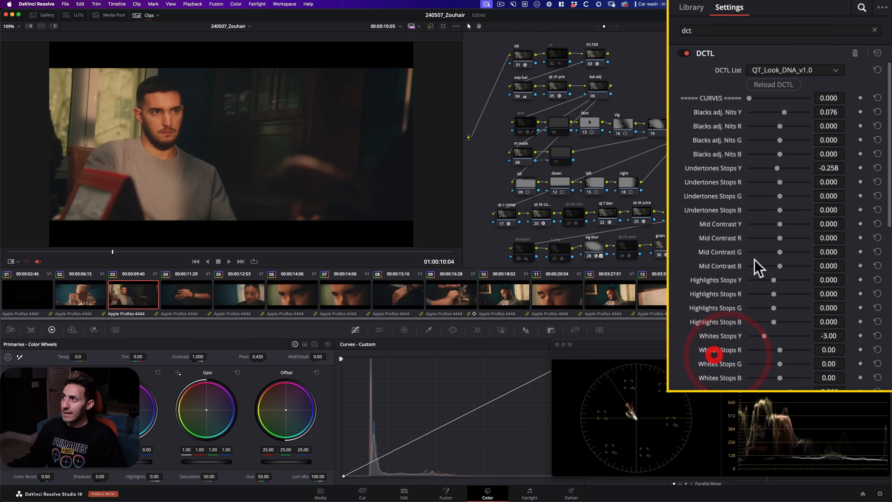
click(860, 7)
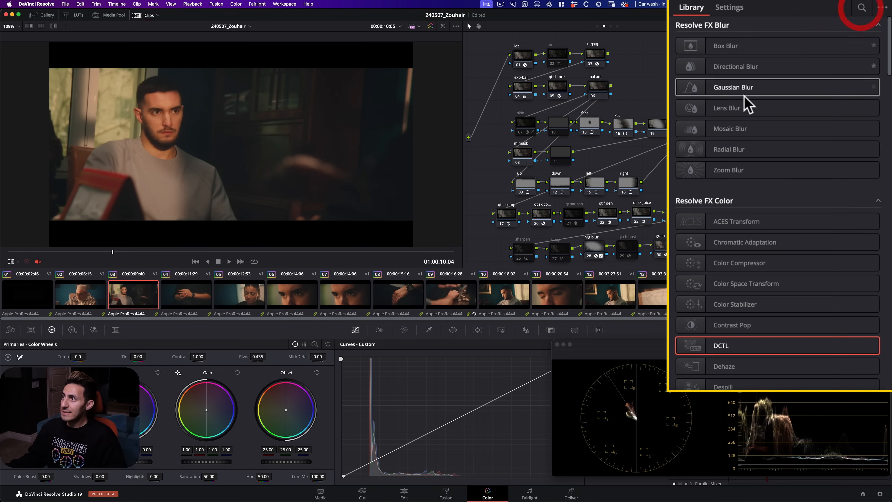
click(729, 7)
scroll(737, 172, down, 10)
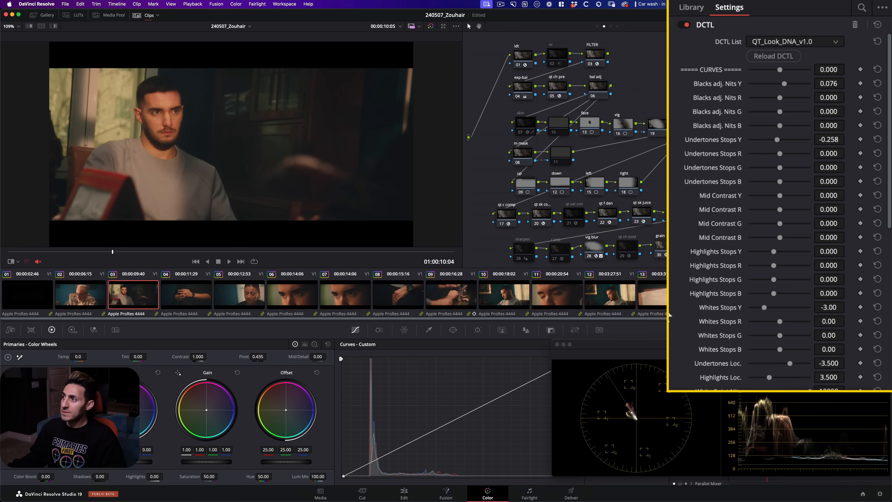
drag(737, 172, 728, 134)
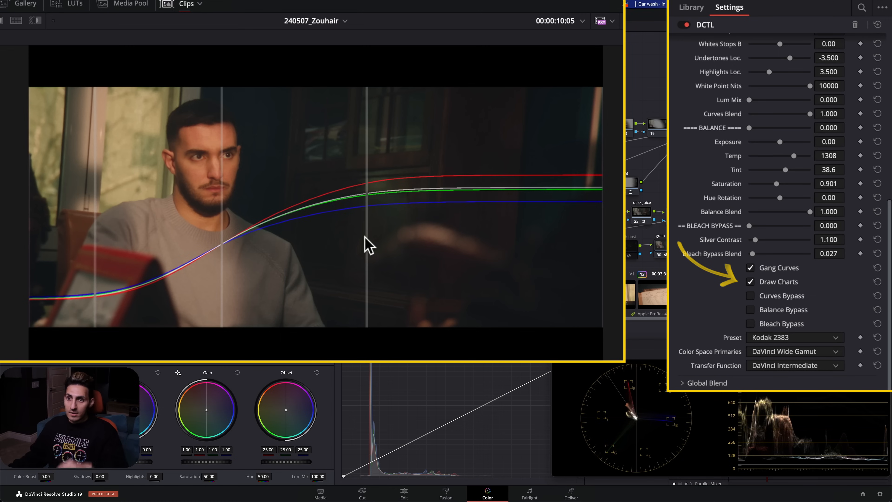
Examine the QT_Look_DNA curve parameters alongside the curves drawn over the image
scroll(719, 207, up, 10)
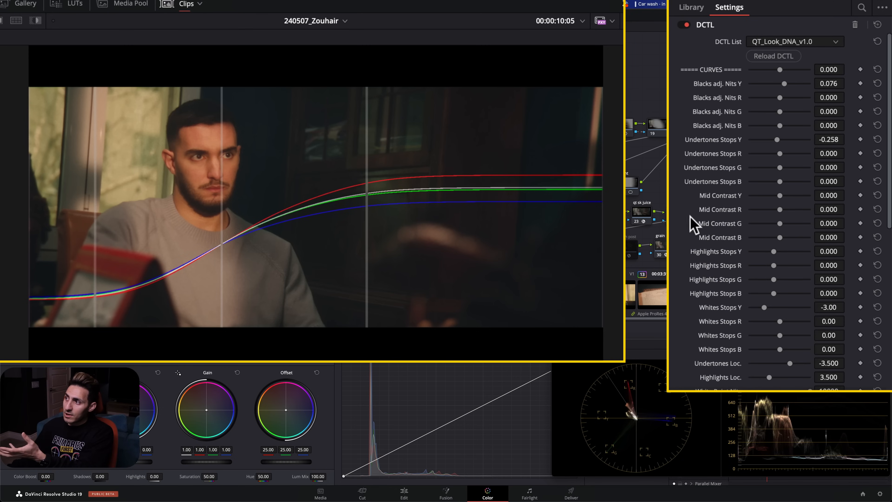
scroll(712, 282, down, 10)
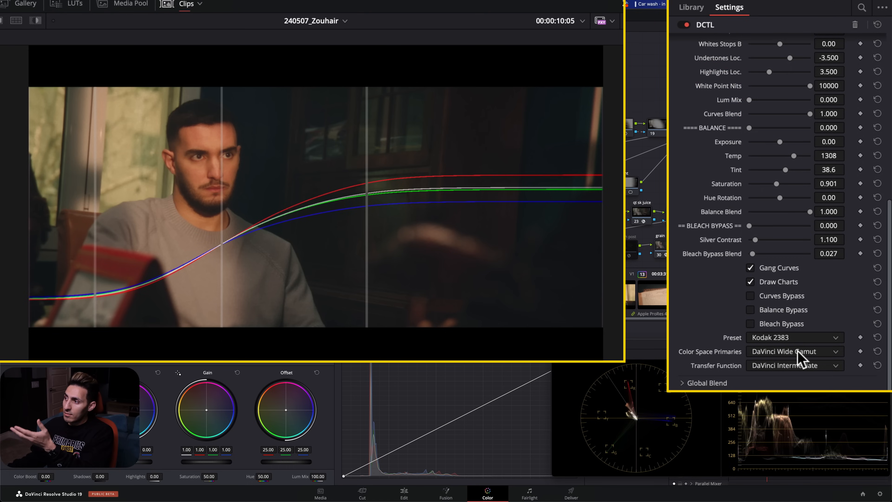
scroll(703, 319, up, 10)
scroll(731, 223, down, 4)
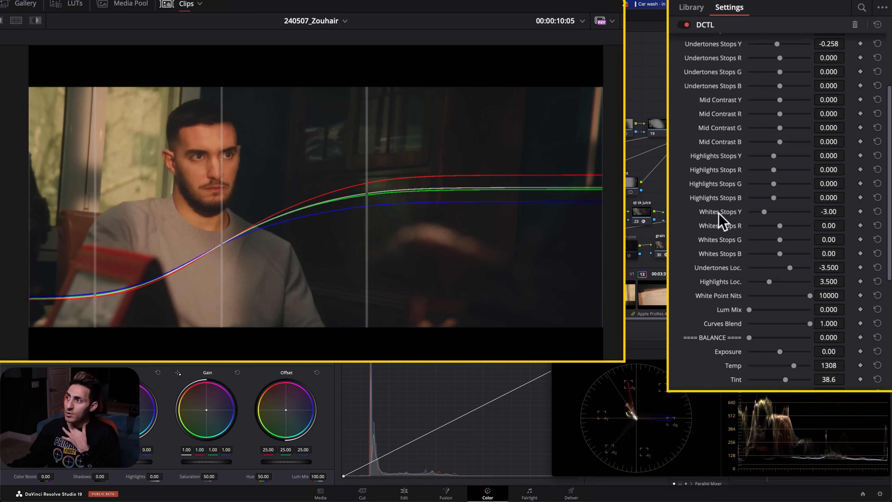
scroll(718, 218, up, 5)
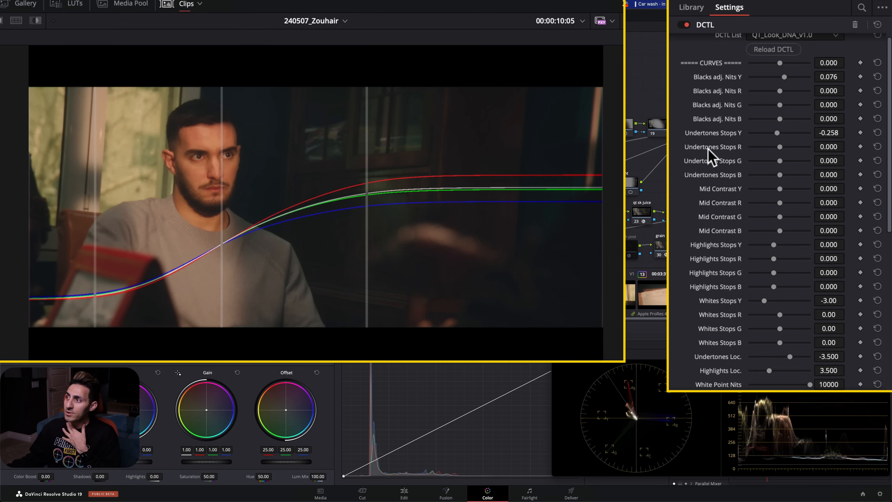
Reset Whites Stops Y to 0.00 to see its effect on the curve's upper end, and undo the reset
scroll(714, 274, down, 4)
scroll(715, 281, down, 2)
drag(709, 247, 709, 243)
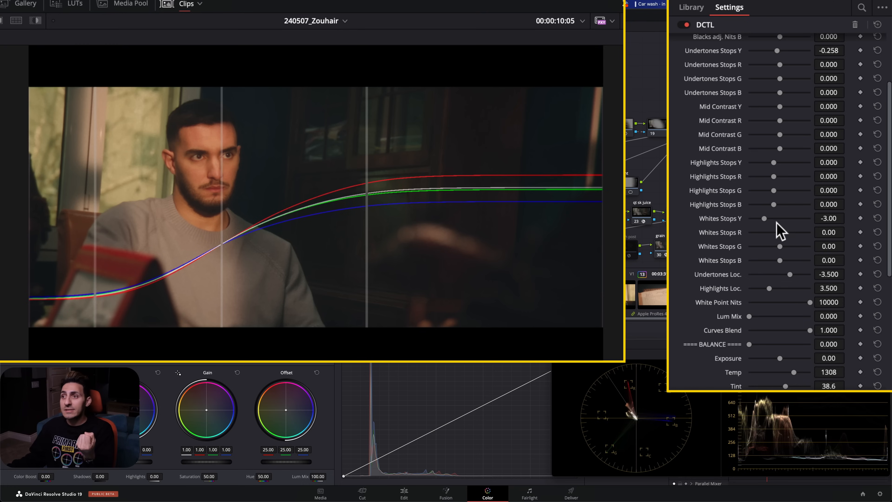
double_click(718, 219)
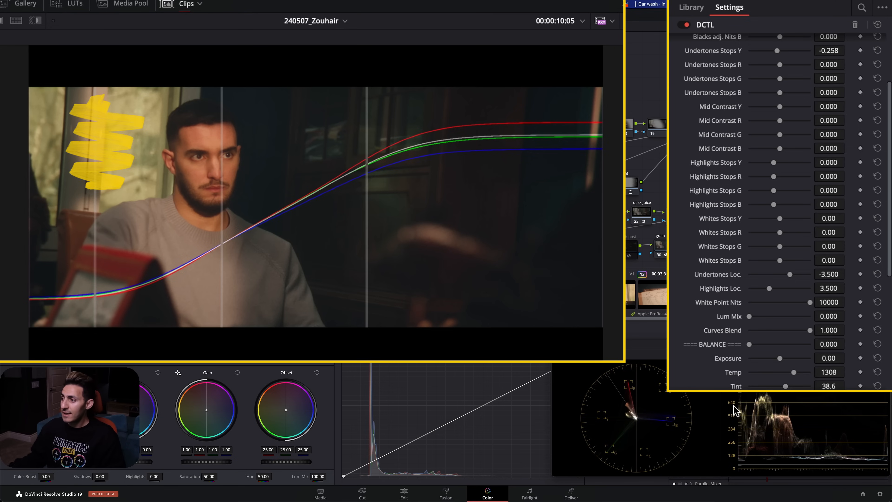
key(ctrl+z)
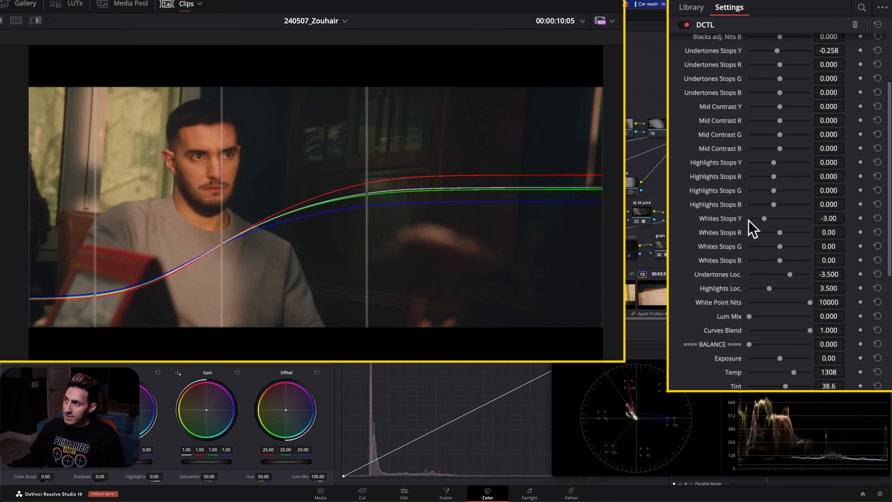
Review the undertones, mid contrast and highlights controls, followed by the Balance and Bleach Bypass sections of QT_Look_DNA
scroll(707, 231, up, 5)
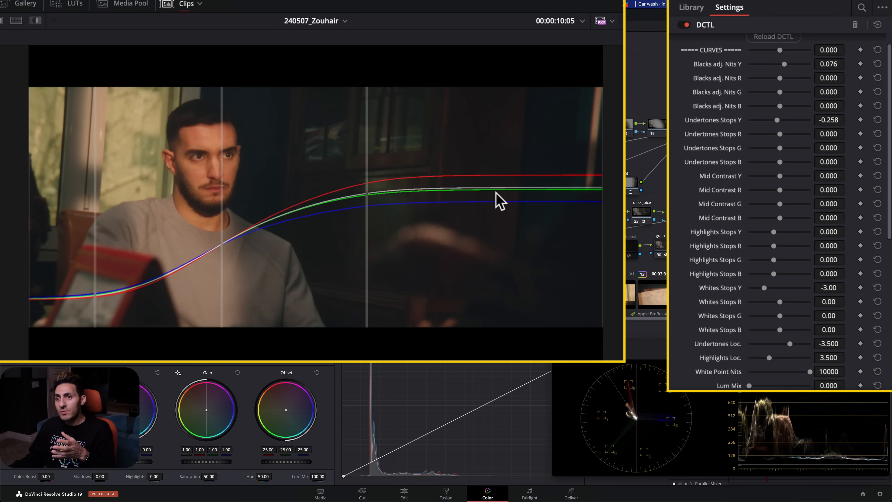
scroll(707, 149, up, 1)
scroll(716, 229, down, 2)
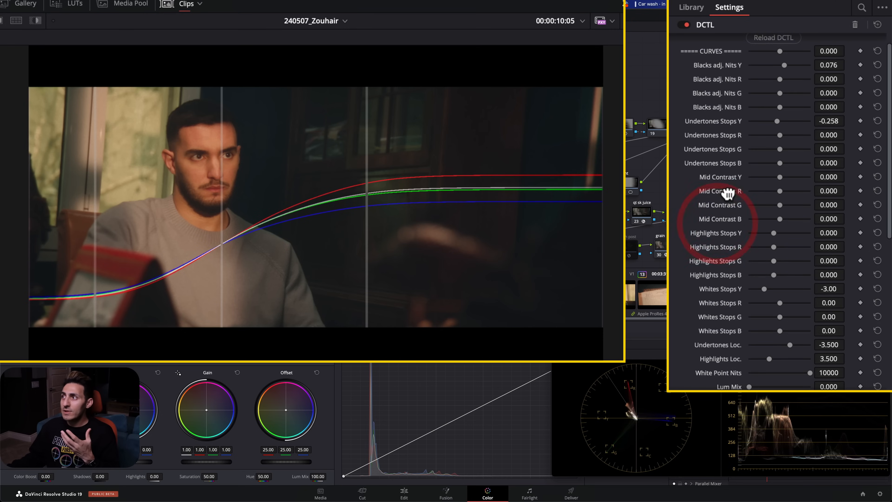
drag(725, 189, 724, 186)
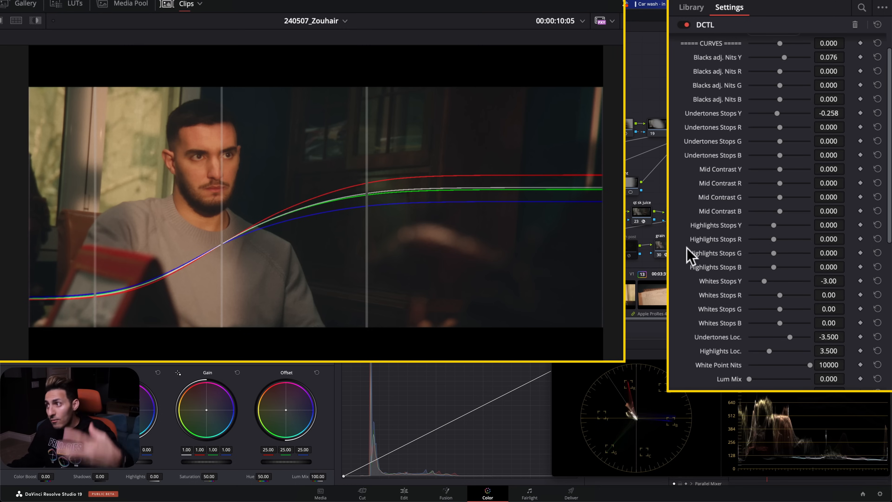
scroll(690, 309, down, 10)
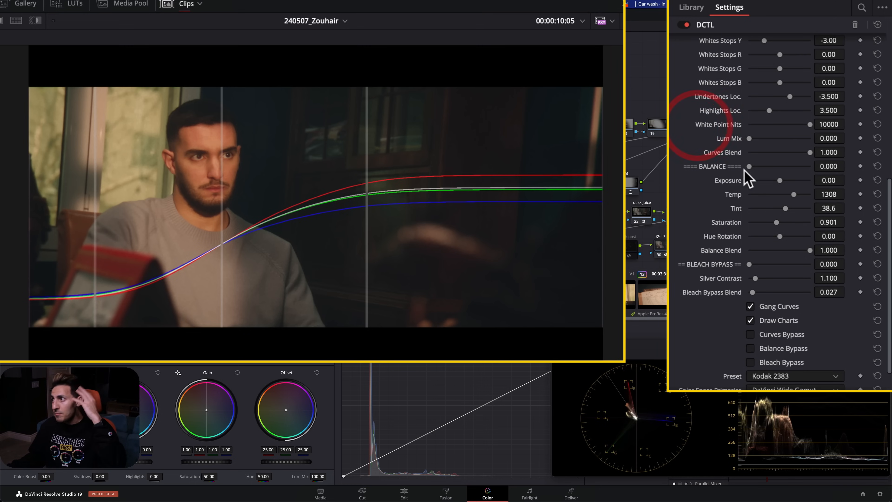
scroll(738, 176, down, 2)
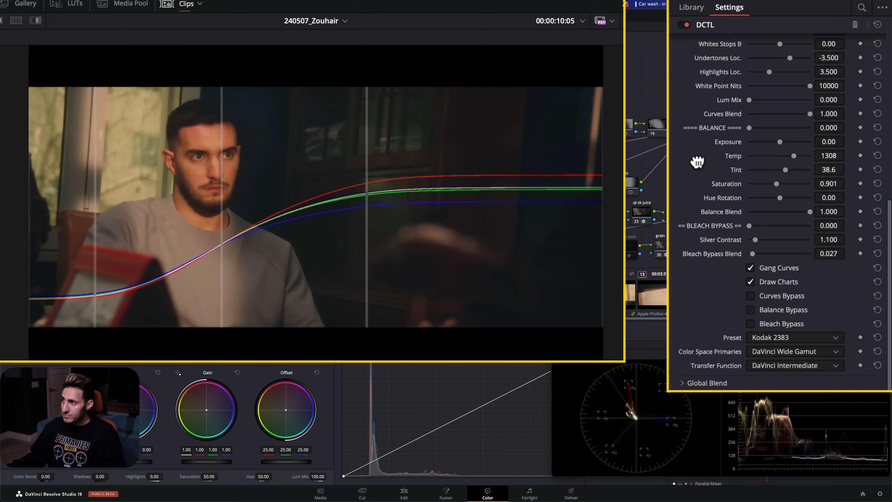
scroll(697, 160, up, 3)
click(705, 249)
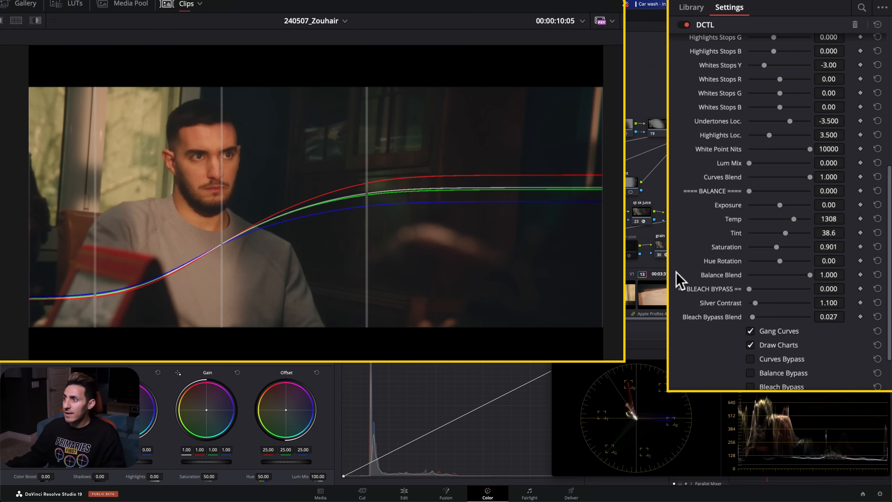
scroll(744, 281, down, 3)
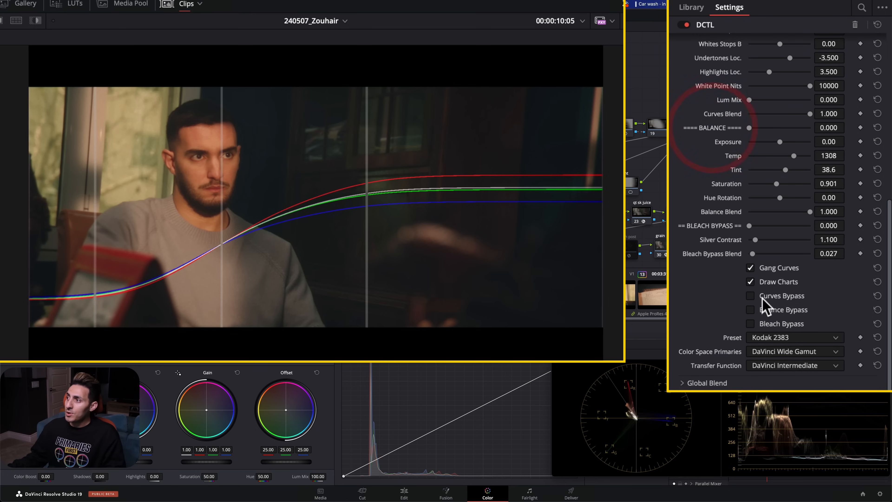
Enable Curves Bypass, Balance Bypass and Bleach Bypass on the qt look dna node and turn off Draw Charts
click(764, 295)
click(767, 310)
click(772, 324)
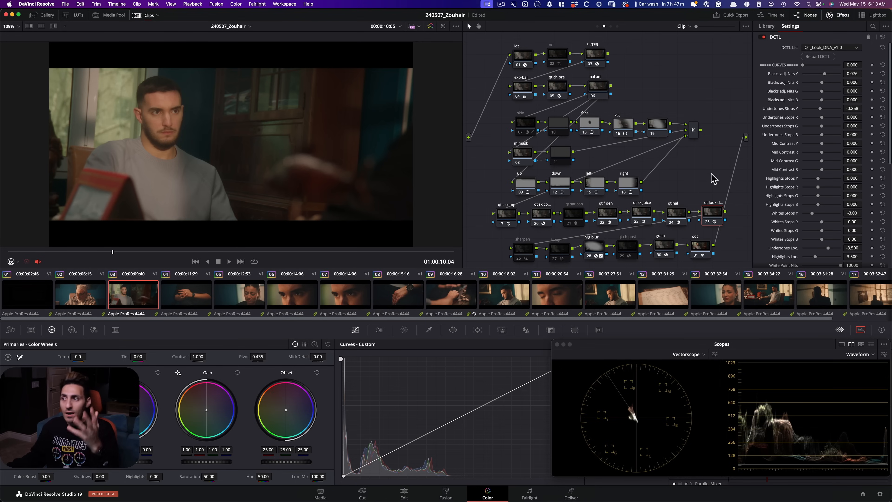
Turn off Curves Bypass to leave only the curves section active, and compare the shot with and without it
scroll(808, 217, down, 10)
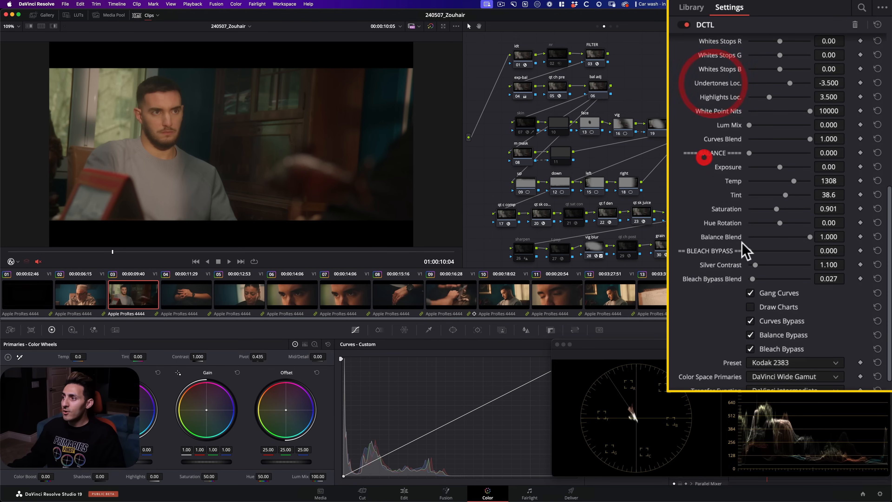
click(784, 323)
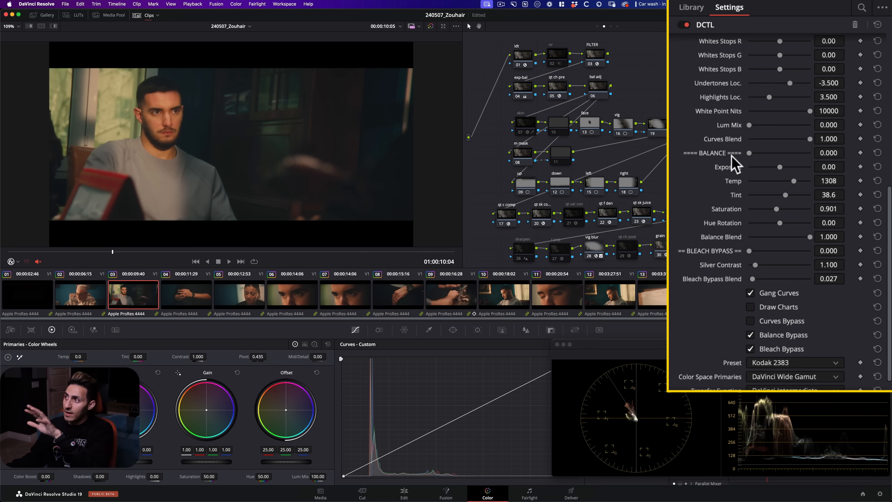
scroll(737, 183, up, 10)
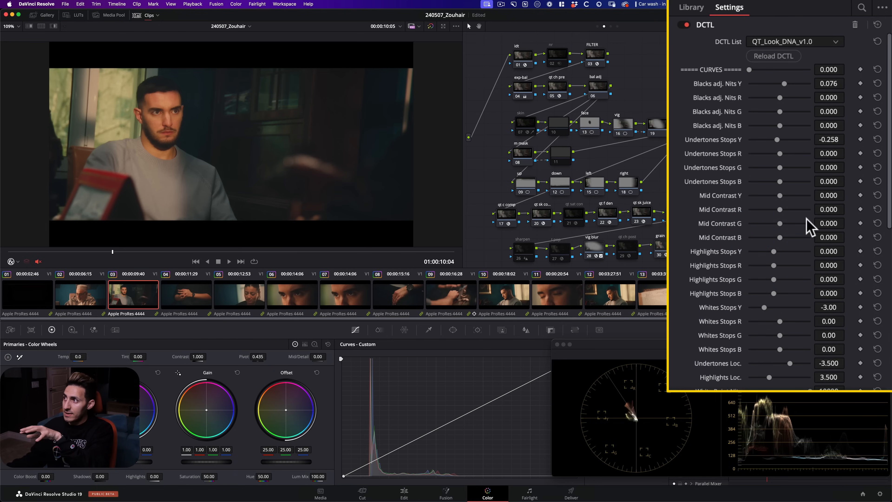
scroll(755, 316, down, 8)
scroll(751, 292, down, 3)
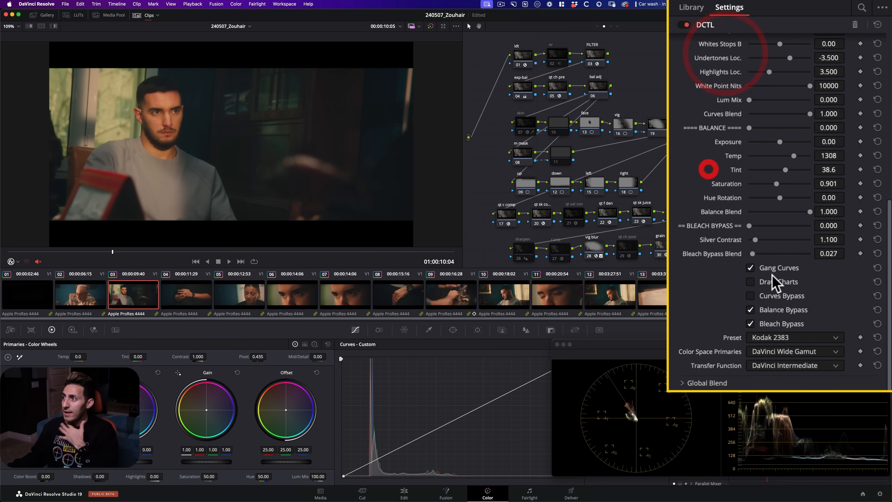
click(777, 296)
click(771, 297)
drag(708, 100, 706, 406)
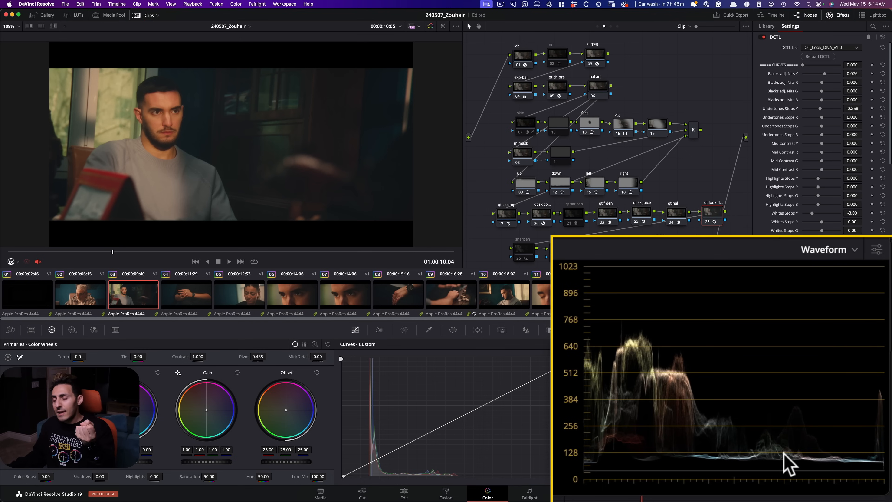
Show the Gallery and wipe between Ref still 1.10.1 and the office shot to compare their waveforms
click(43, 15)
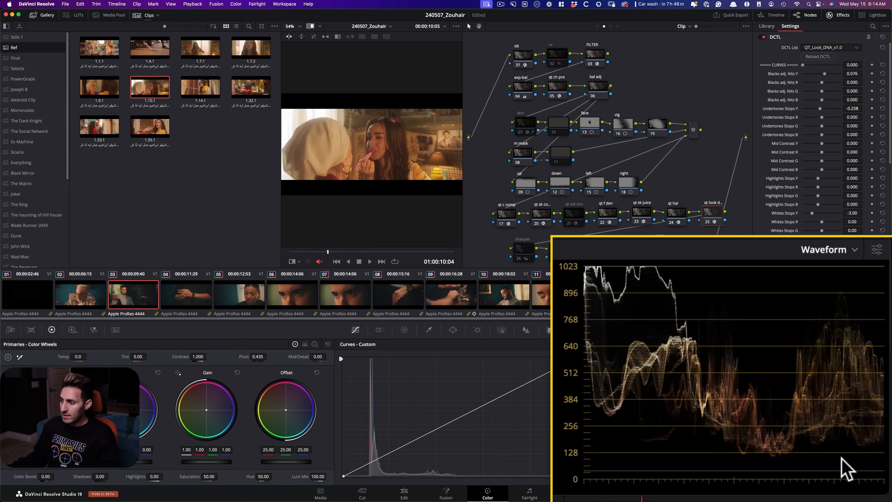
key(super+w)
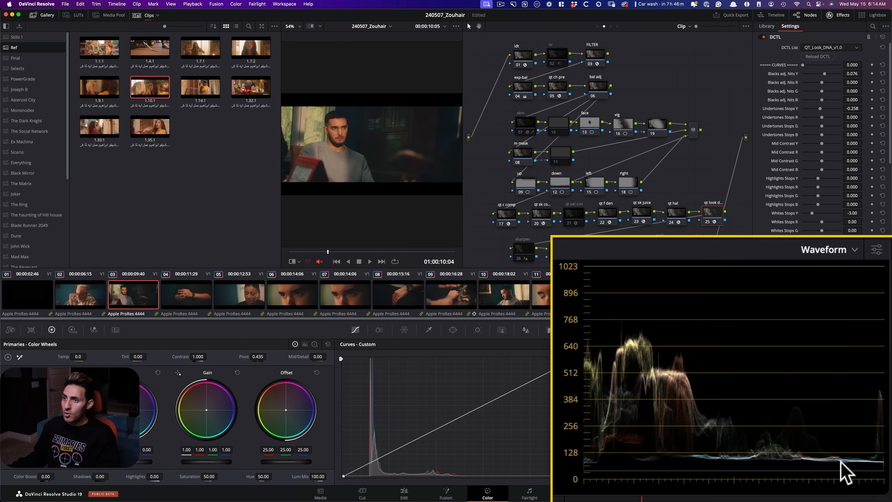
key(super+w)
key(super+w)
Pick through Ref stills 1.4.1, 1.7.2 and 1.9.1, and display 1.9.1 as the reference for its waveform
click(135, 56)
click(252, 53)
click(95, 87)
key(super+w)
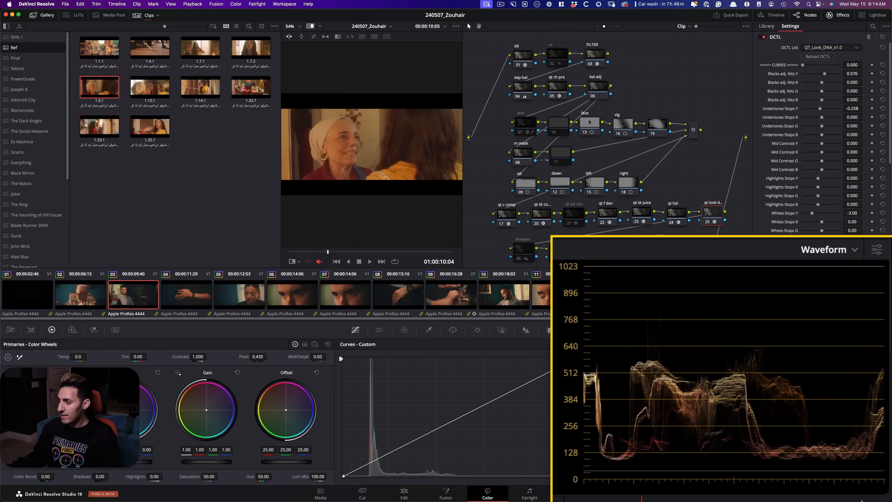
Turn off the reference wipe on the office shot and close the Gallery
key(super+w)
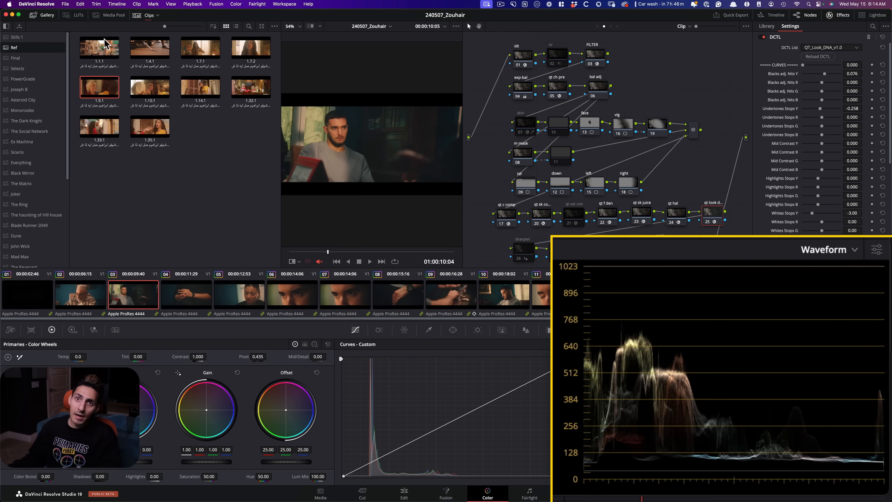
click(42, 17)
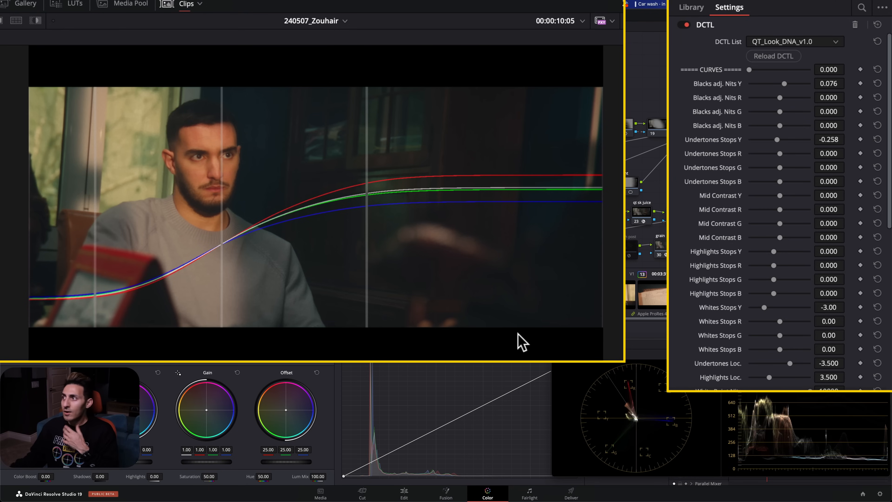
Switch Curves Bypass on and off repeatedly to compare the office shot with and without the Kodak 2383 curves
scroll(727, 224, down, 10)
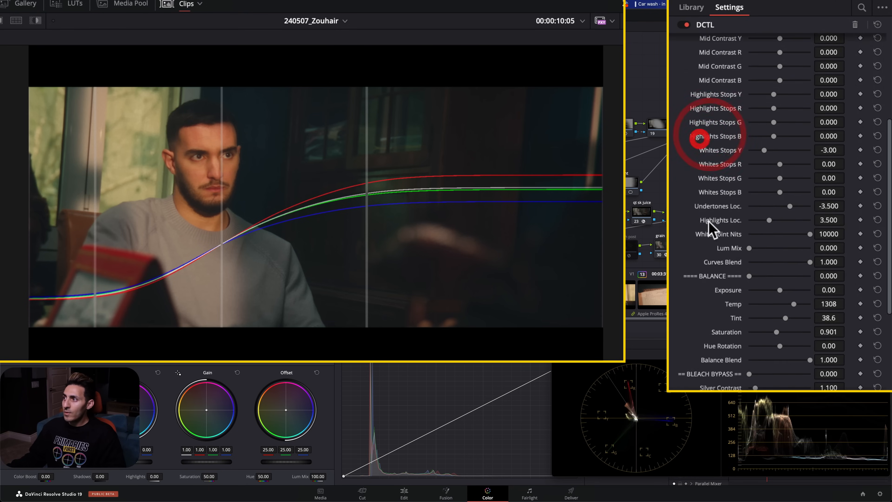
scroll(731, 211, down, 4)
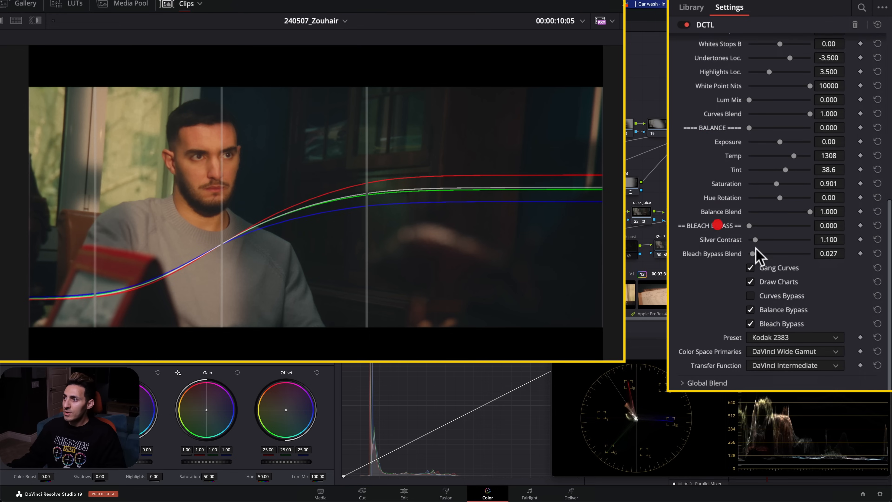
click(780, 297)
click(778, 297)
click(777, 297)
click(775, 297)
click(774, 297)
click(773, 297)
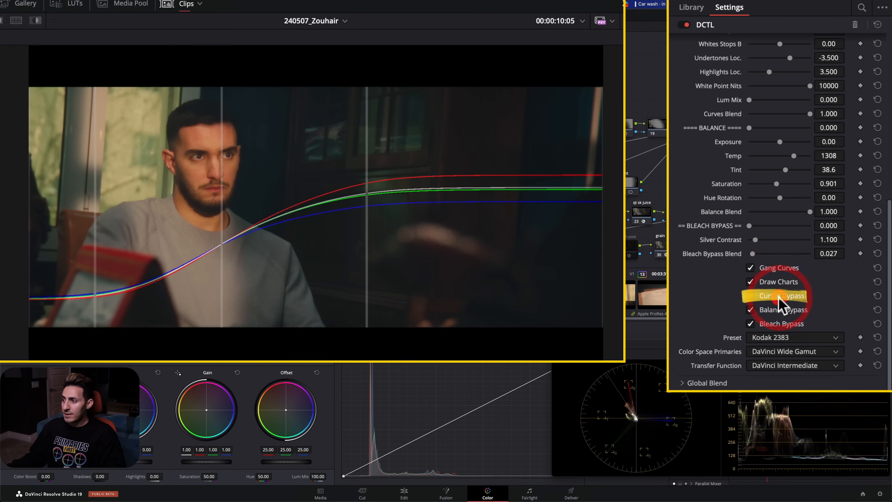
click(775, 296)
click(775, 296)
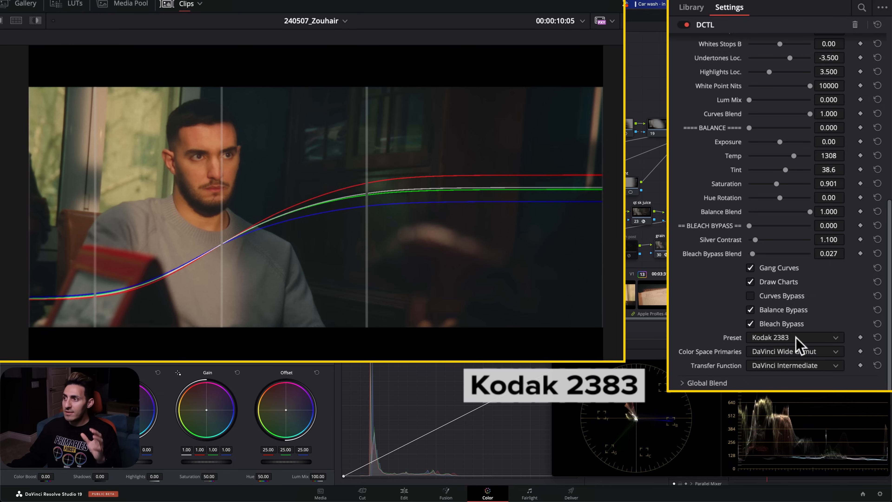
click(774, 297)
click(773, 298)
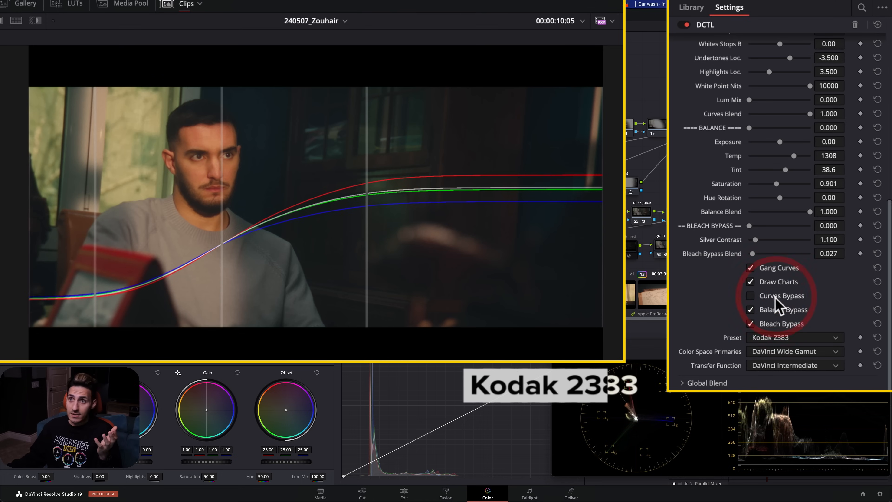
Review the curves and balance parameters of the look DCTL, and check the shot once more with Curves Bypass on and off
scroll(712, 119, up, 10)
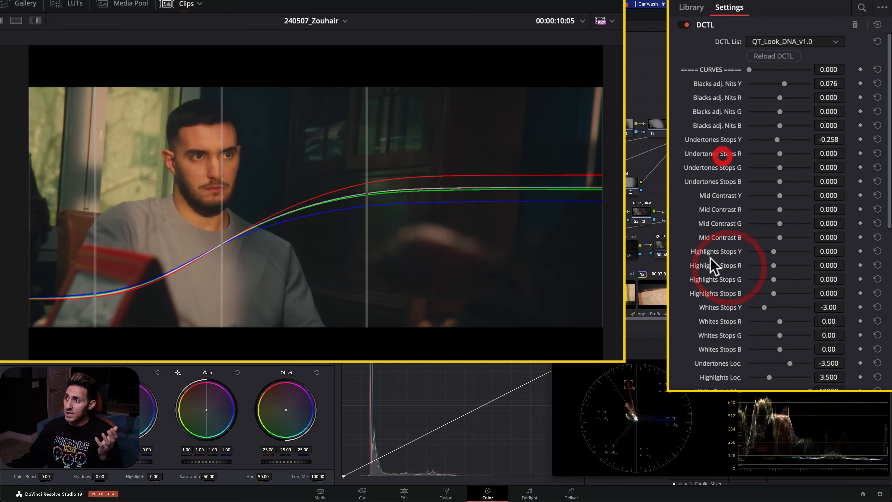
scroll(716, 259, down, 5)
scroll(716, 264, down, 6)
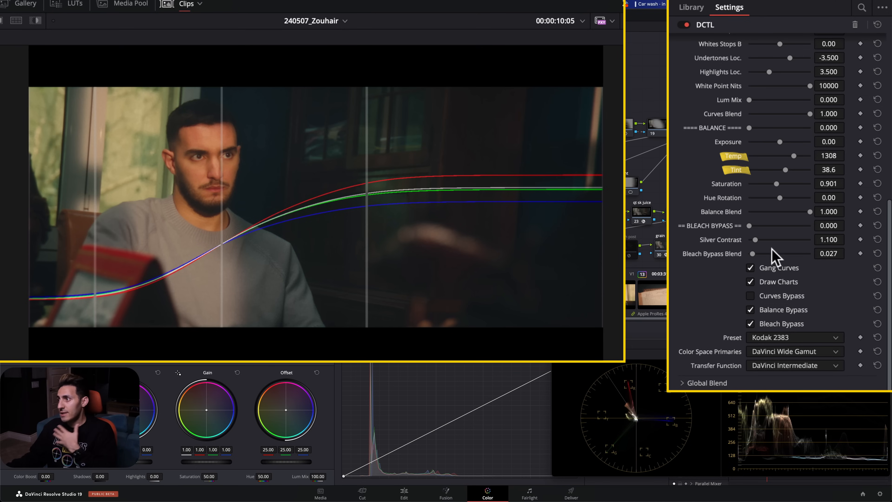
click(780, 297)
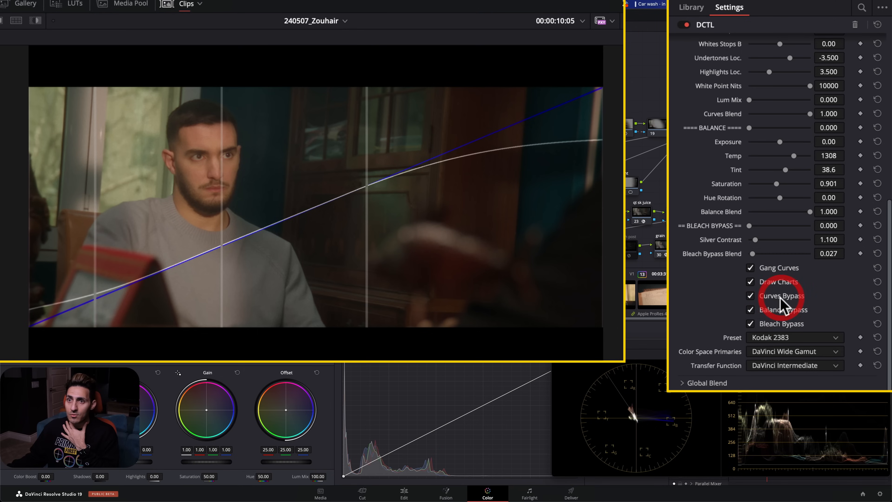
click(778, 297)
Switch Balance Bypass on and off with the curve charts drawn to compare the balance section's effect on the shot
click(780, 311)
click(780, 311)
click(779, 311)
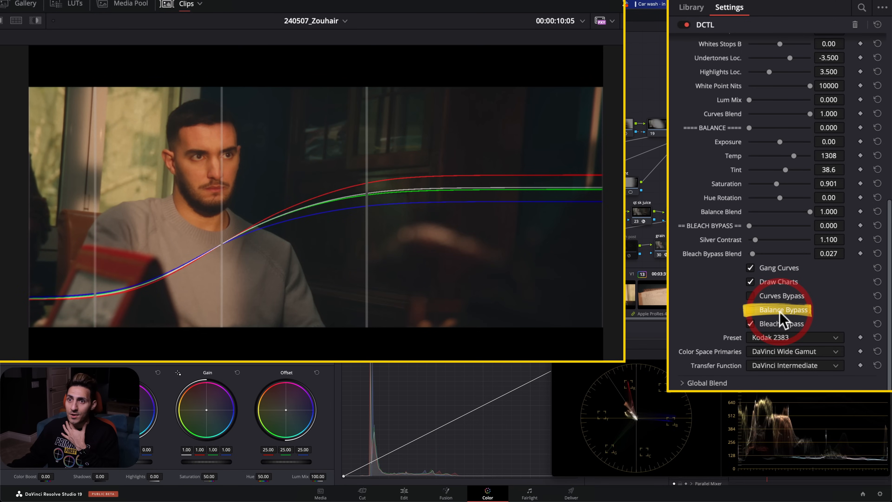
click(780, 311)
click(780, 312)
click(782, 312)
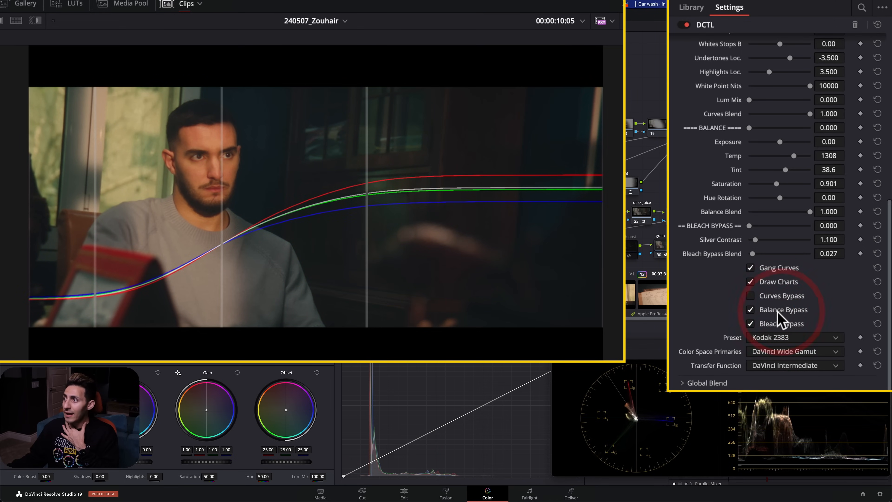
Turn off Draw Charts and compare the clean shot with and without Balance Bypass
click(777, 281)
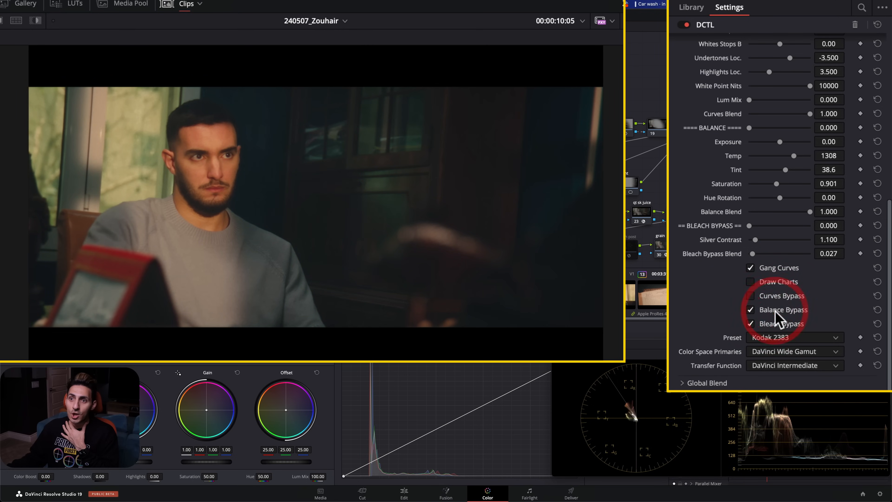
click(774, 311)
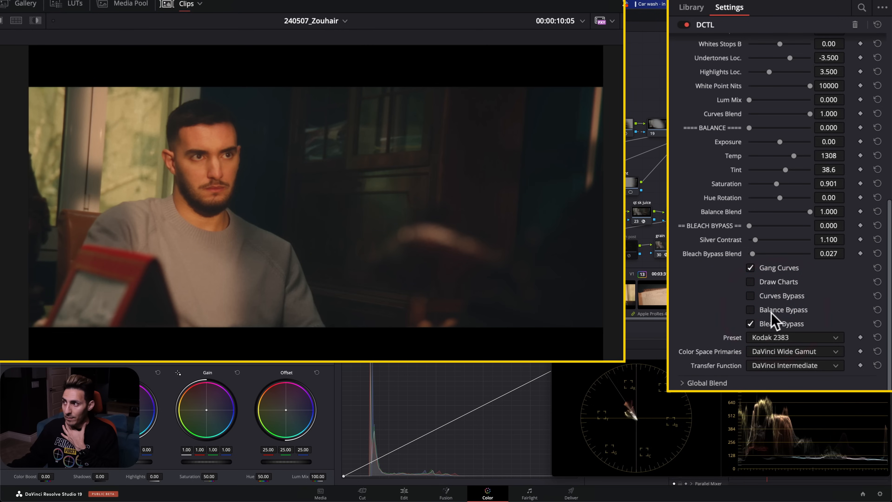
click(772, 309)
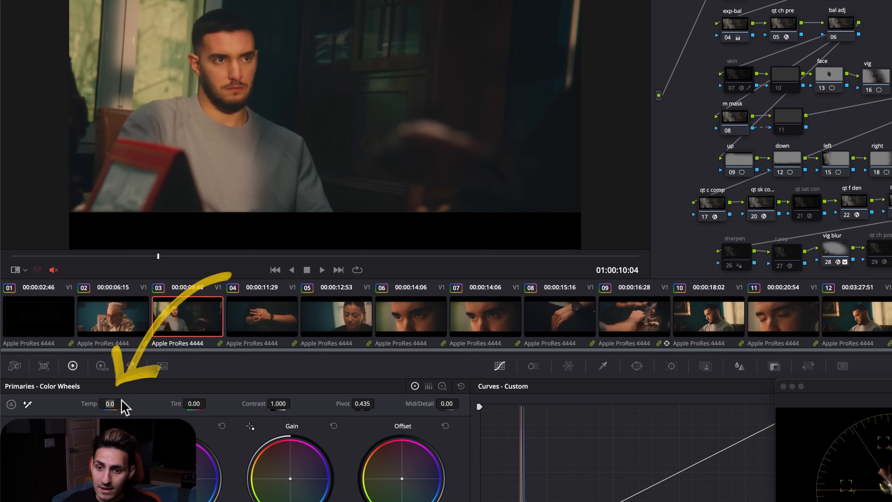
Try warming the office shot with the Temp control of the primary color wheels, and undo the change
drag(149, 403, 175, 402)
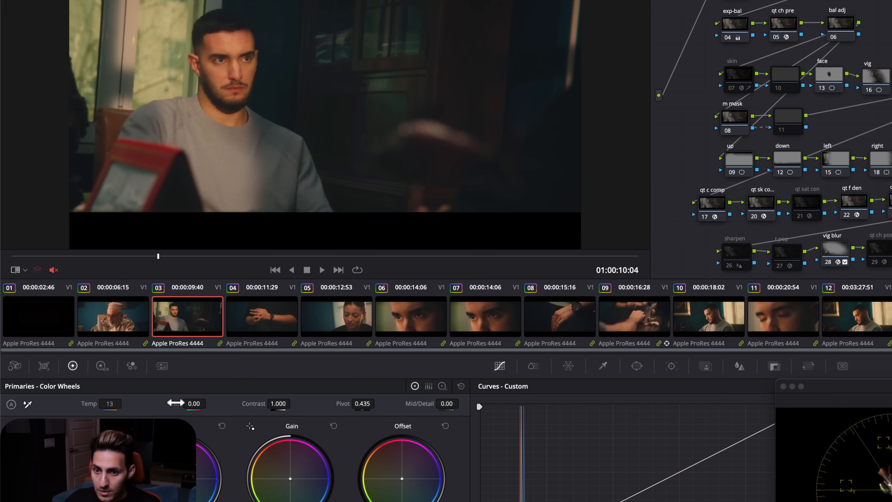
text(8)
key(Return)
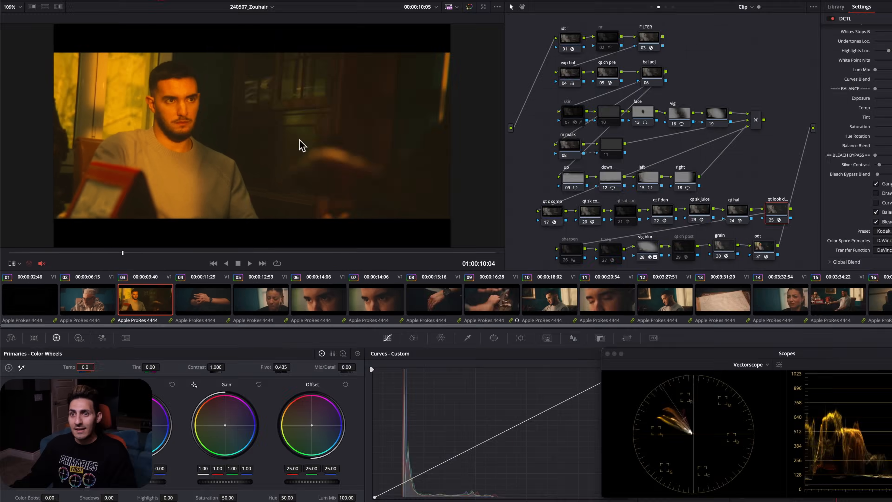
key(super+z)
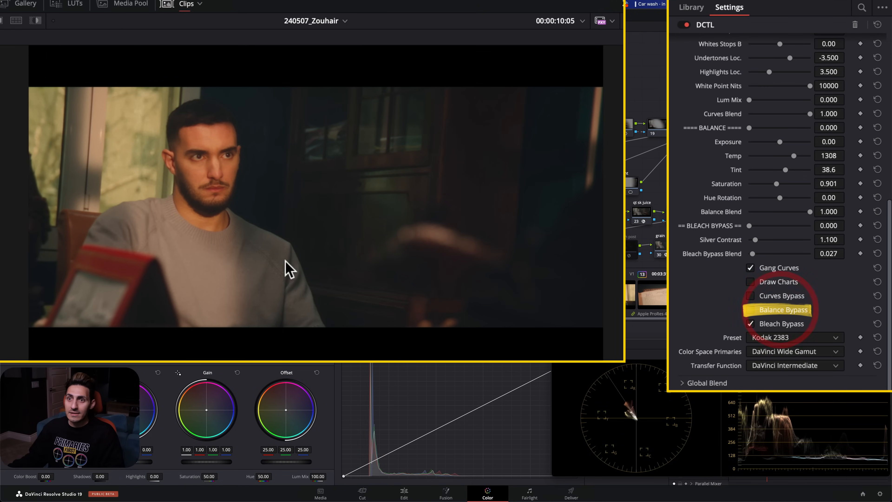
Compare the shot with and without Balance Bypass, and leave both Balance Bypass and Bleach Bypass turned off
click(776, 311)
click(776, 312)
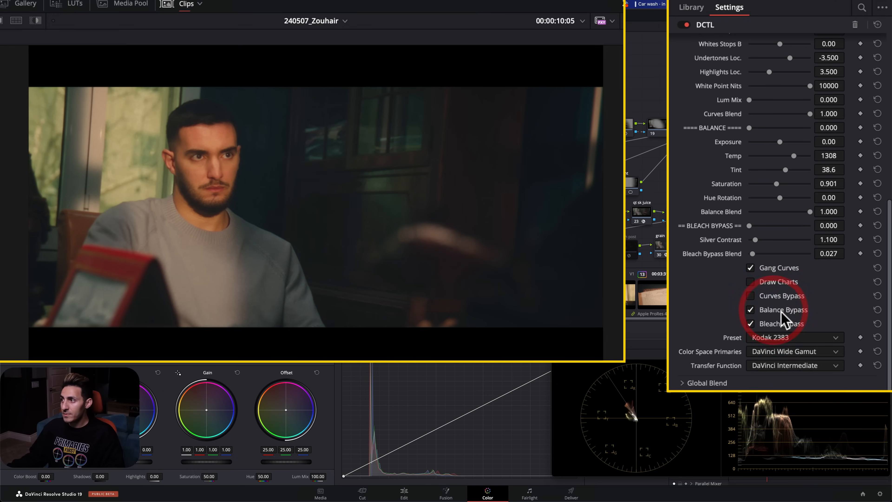
click(777, 312)
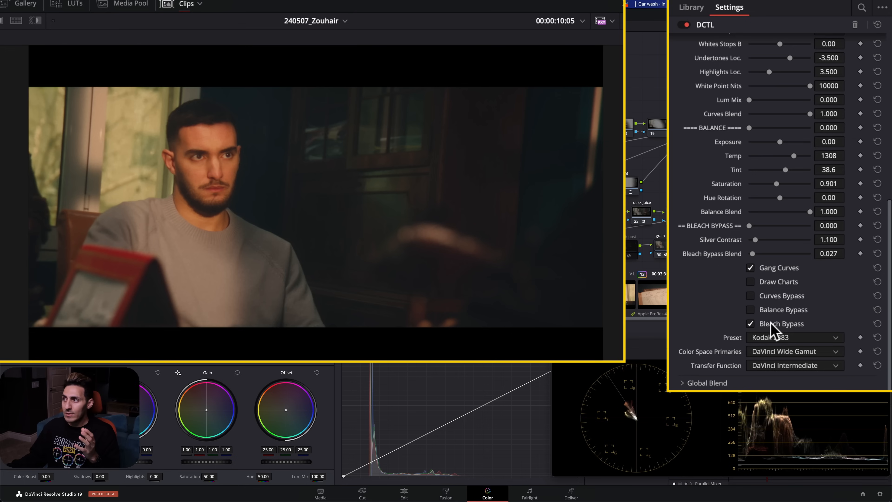
click(769, 323)
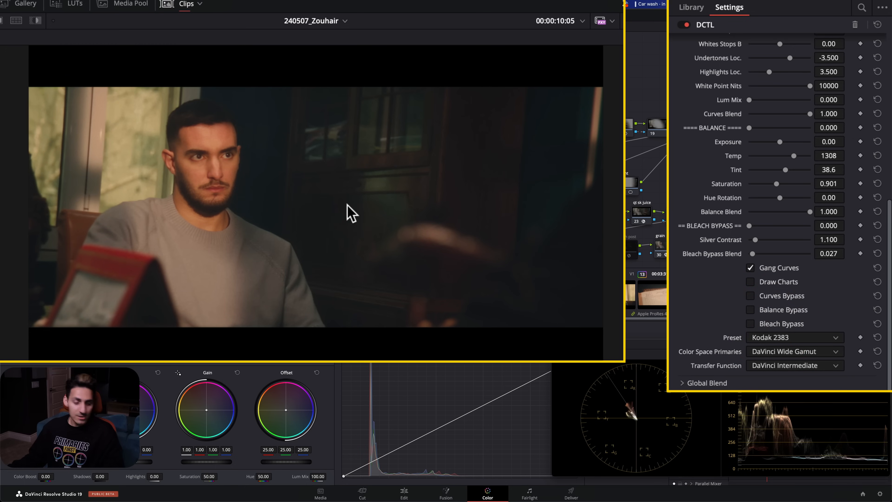
Examine the man's face up close with Bleach Bypass on and off, and fit the full frame back in the viewer
drag(372, 210, 500, 244)
scroll(365, 244, up, 5)
scroll(365, 243, up, 2)
mouse_move(454, 291)
mouse_down()
mouse_move(469, 324)
mouse_move(464, 300)
mouse_up()
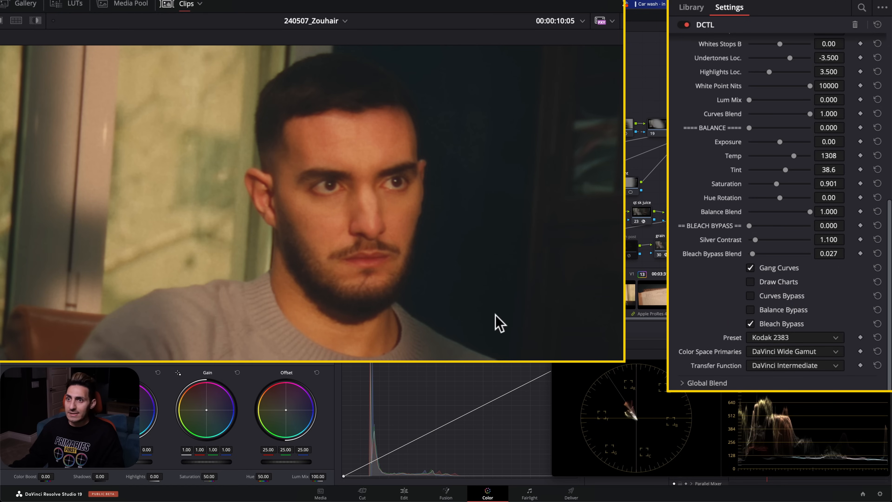
click(766, 323)
key(shift+z)
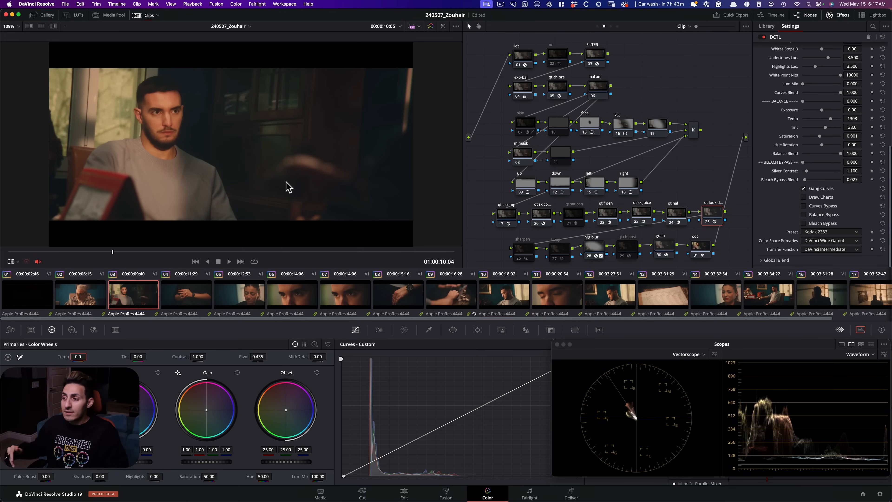
Enable the Gradient Chart on the qt ch pre node and display it fullscreen in the viewer
click(560, 93)
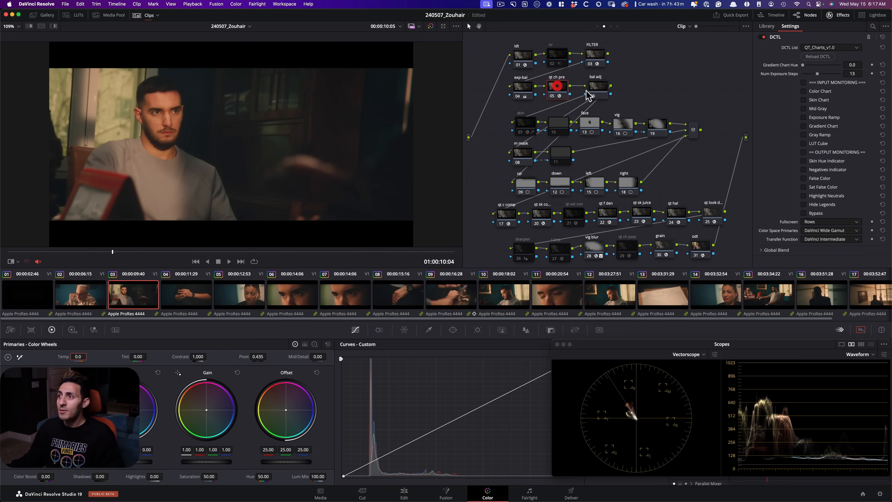
click(711, 214)
scroll(782, 109, down, 3)
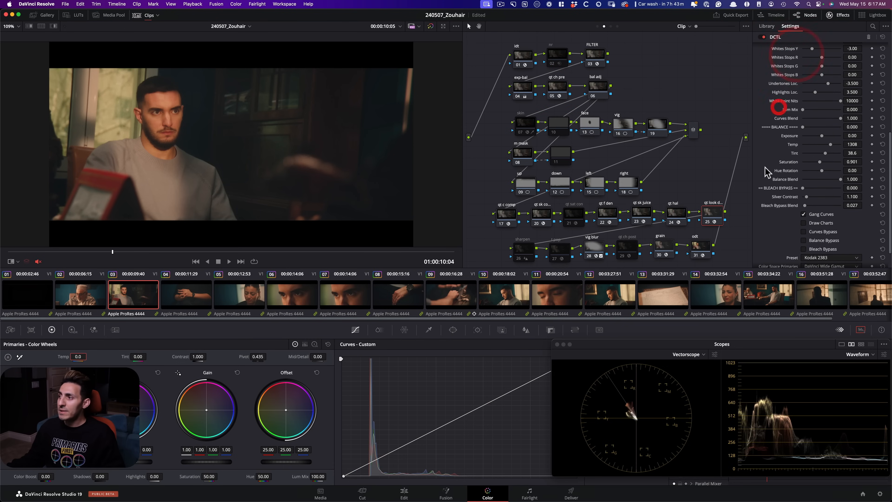
click(556, 93)
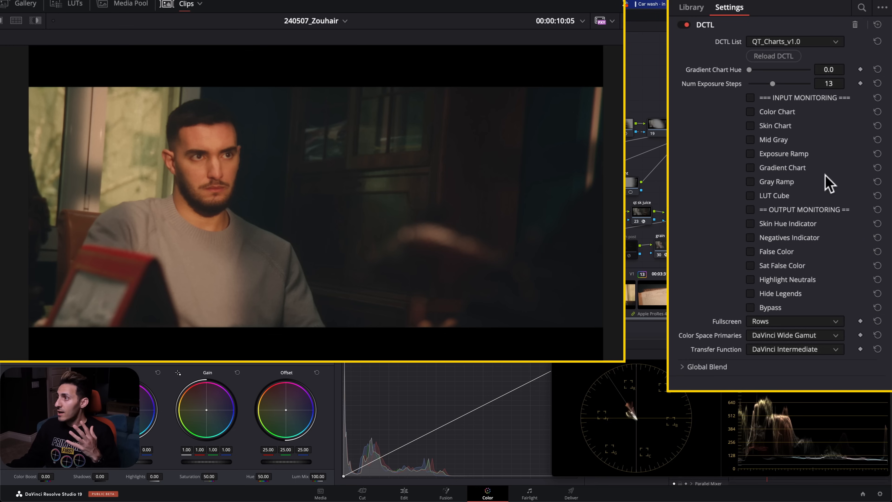
click(785, 169)
click(758, 322)
click(790, 351)
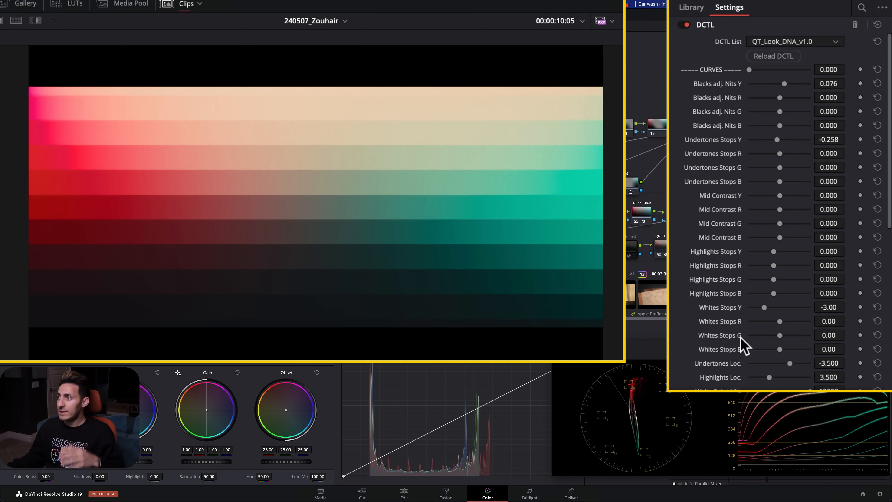
Compare the gradient chart with Bleach Bypass on and off in the look DCTL
scroll(697, 135, down, 10)
scroll(699, 159, down, 3)
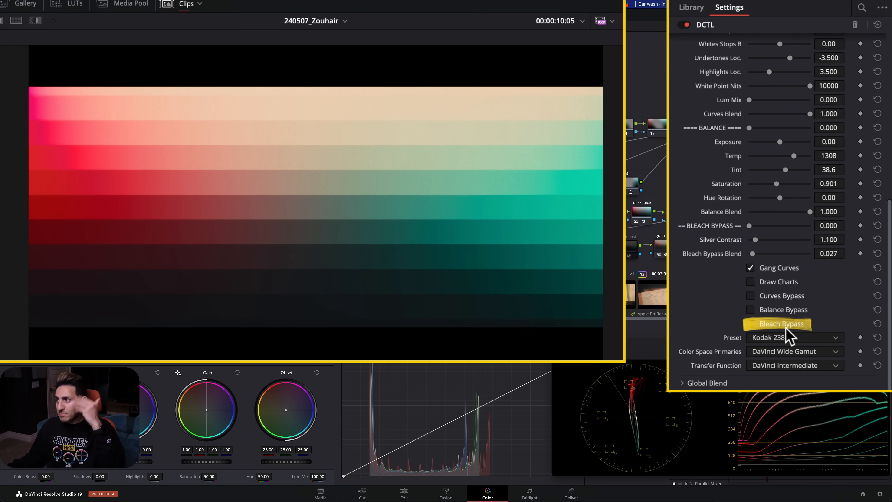
click(750, 323)
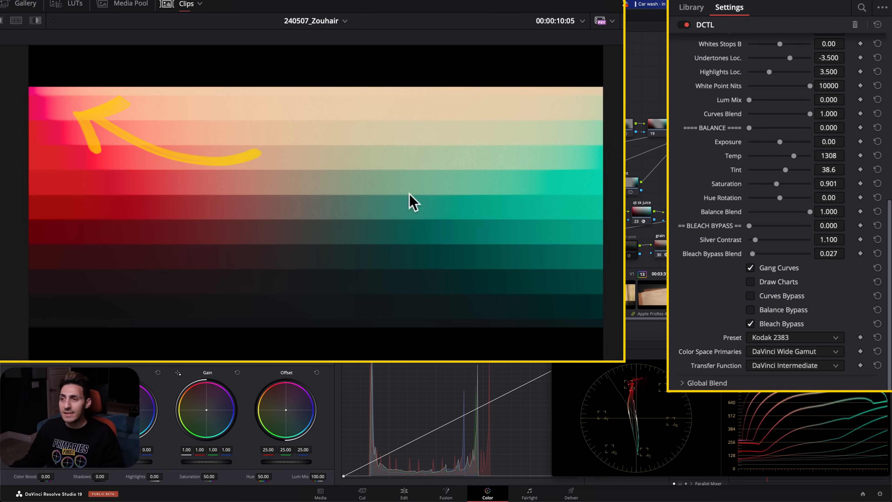
click(778, 323)
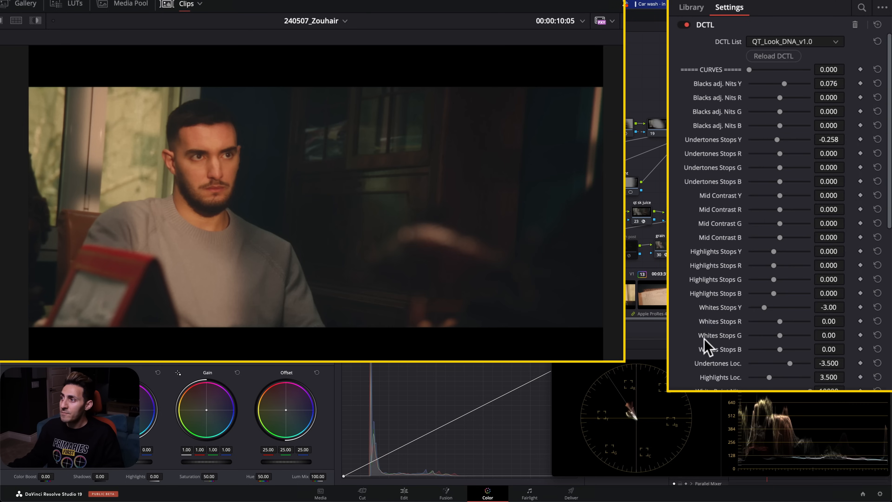
Compare the office shot with Bleach Bypass on and off
scroll(706, 346, down, 10)
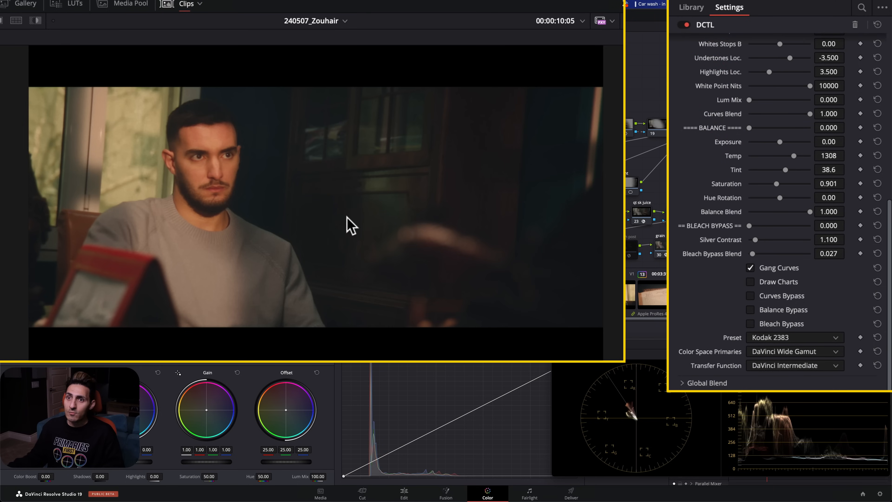
click(780, 325)
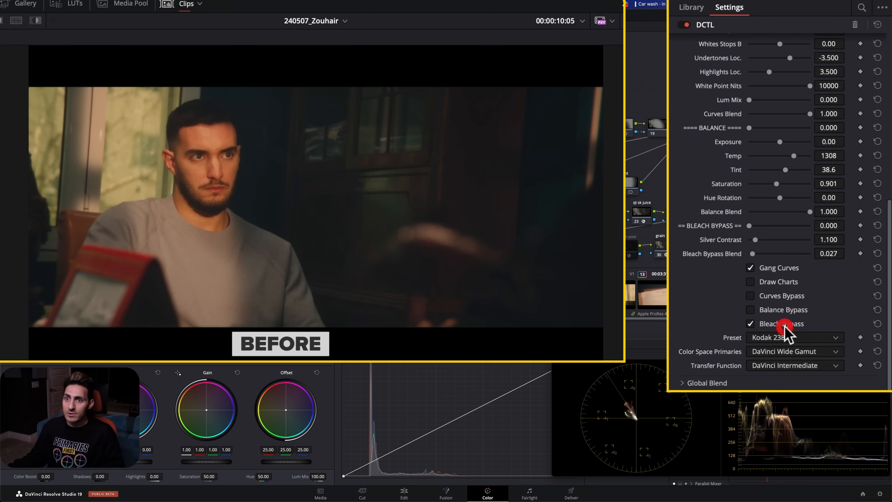
click(779, 325)
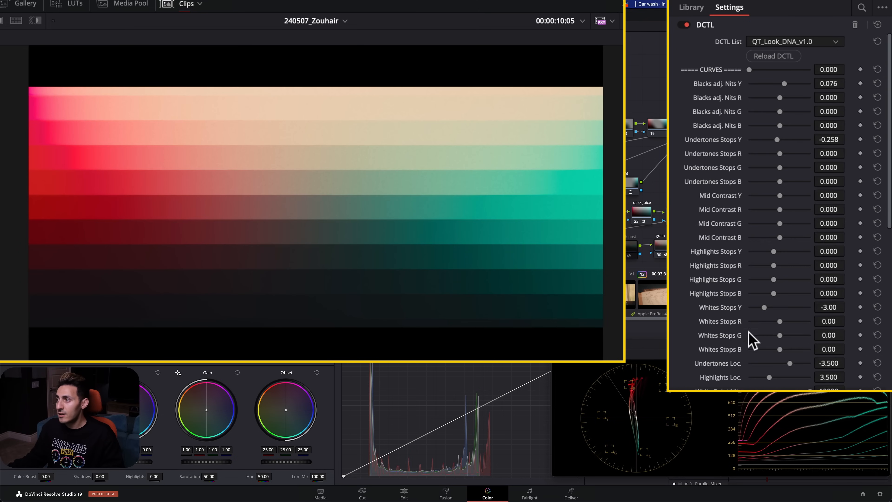
Turn on Bleach Bypass in the look DCTL and examine the change in the gradient chart's colors
scroll(741, 351, down, 8)
click(747, 202)
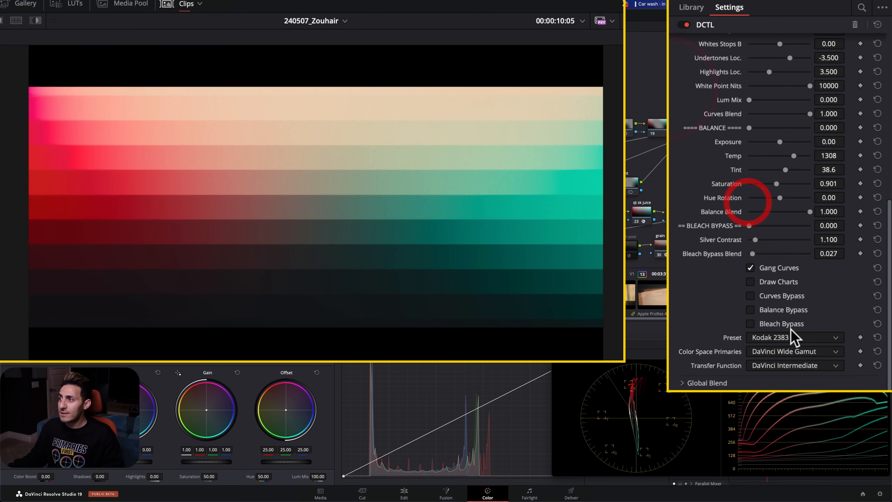
click(778, 325)
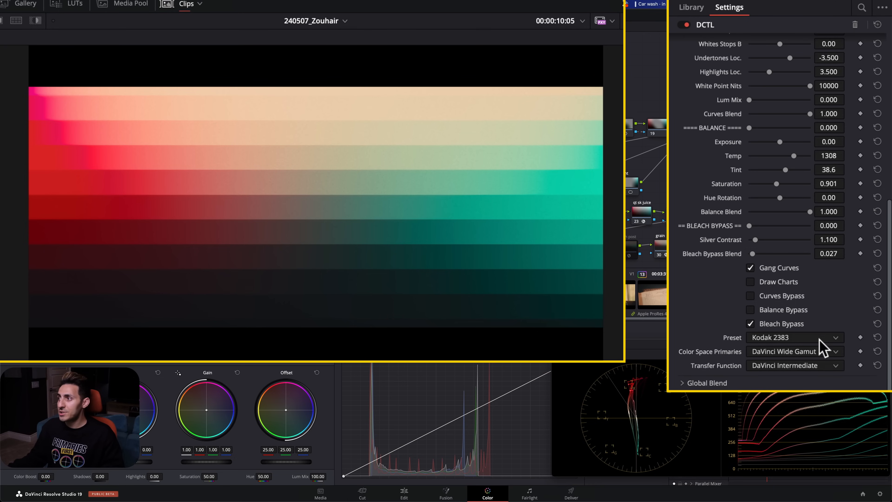
Uncheck Bleach Bypass in the look DCTL, disable the qt ch pre chart node and compare the office shot before and after QT_Look_DNA
click(776, 325)
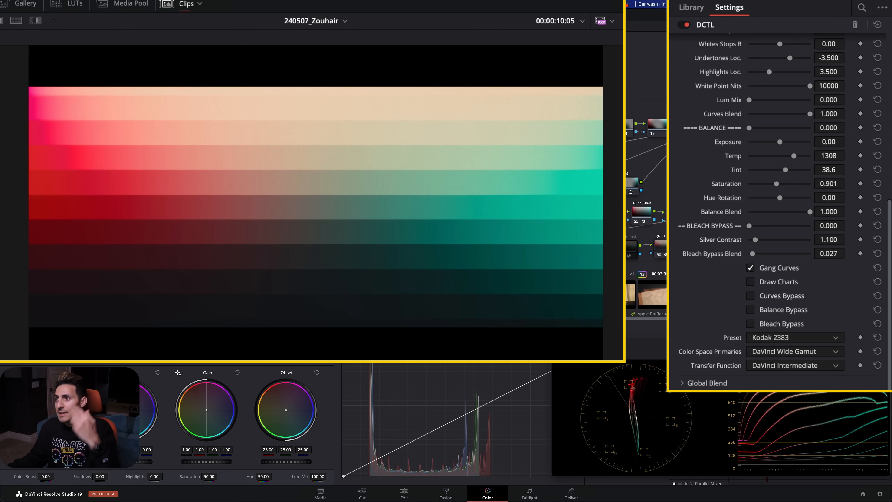
key(super+d)
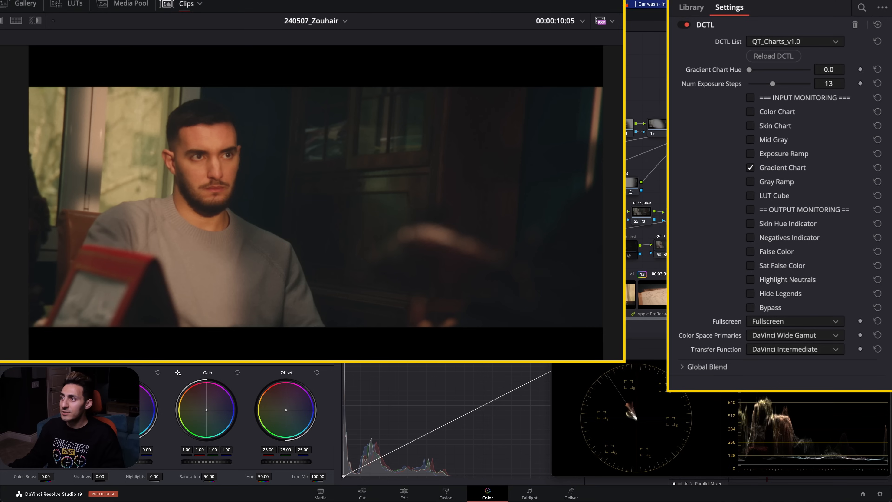
key(super+d)
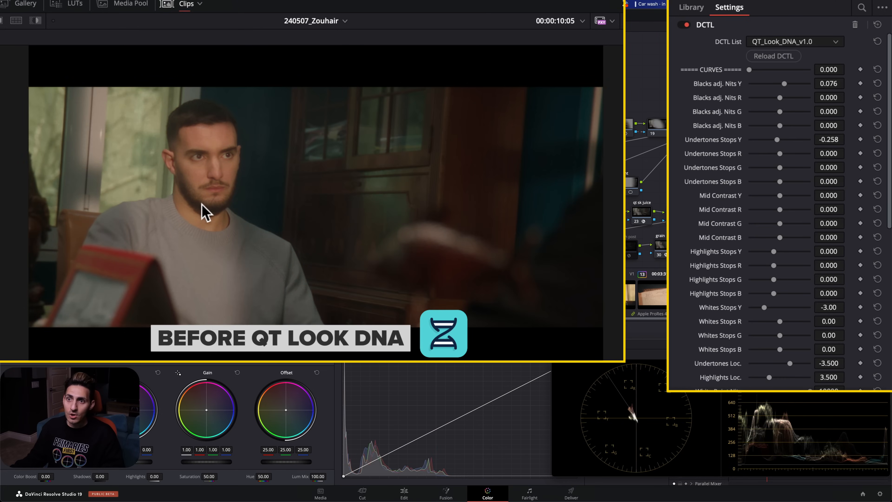
key(super+d)
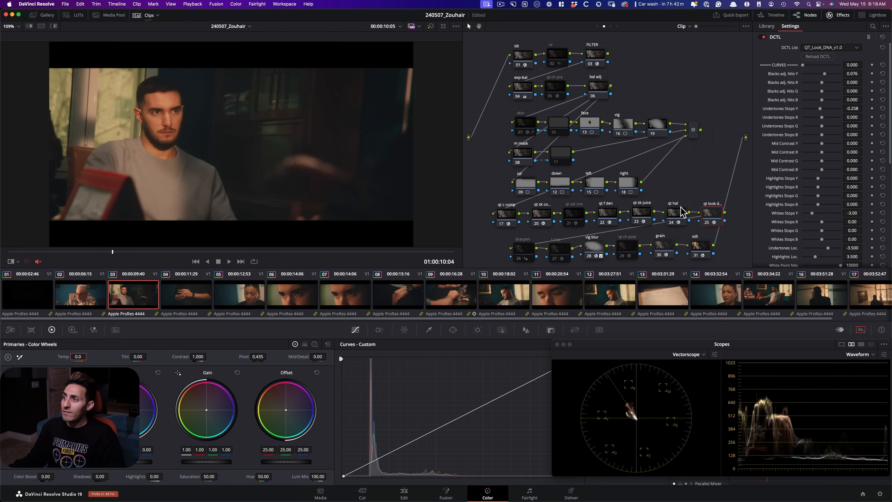
Disable the halation, skin juice, film density, skin compressor and color compressor nodes, and select the qt look DNA node
click(673, 211)
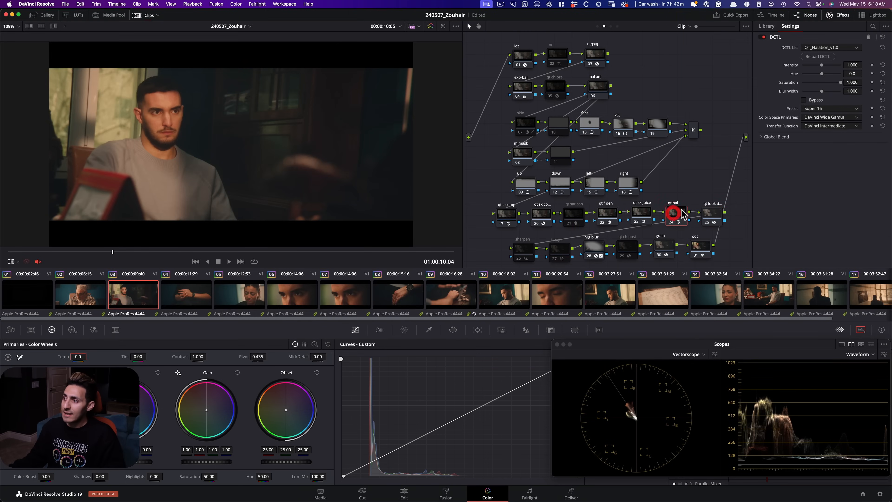
click(605, 216)
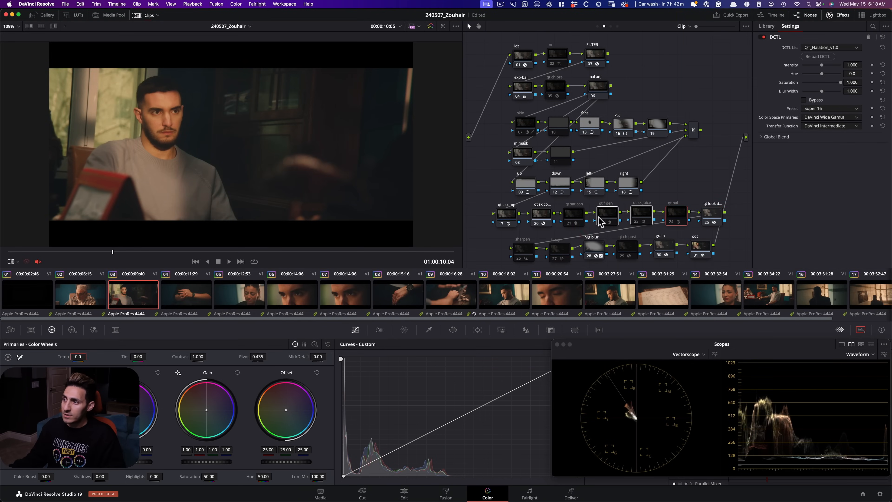
click(540, 216)
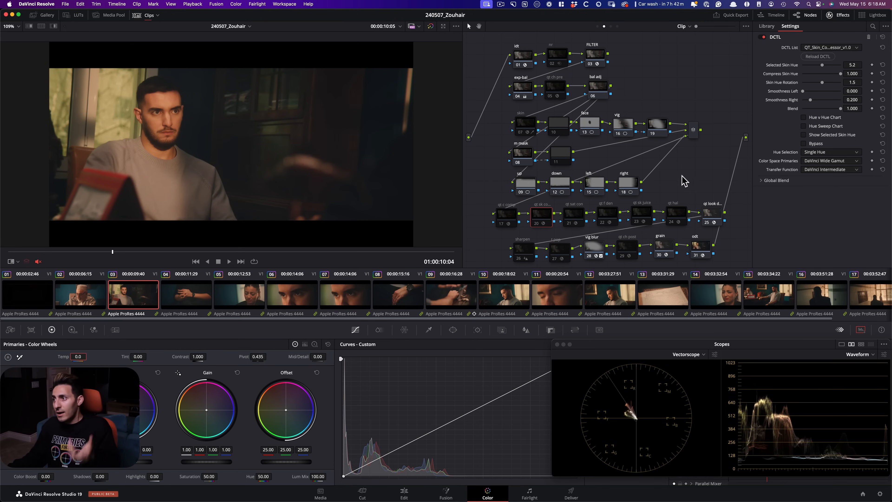
click(709, 214)
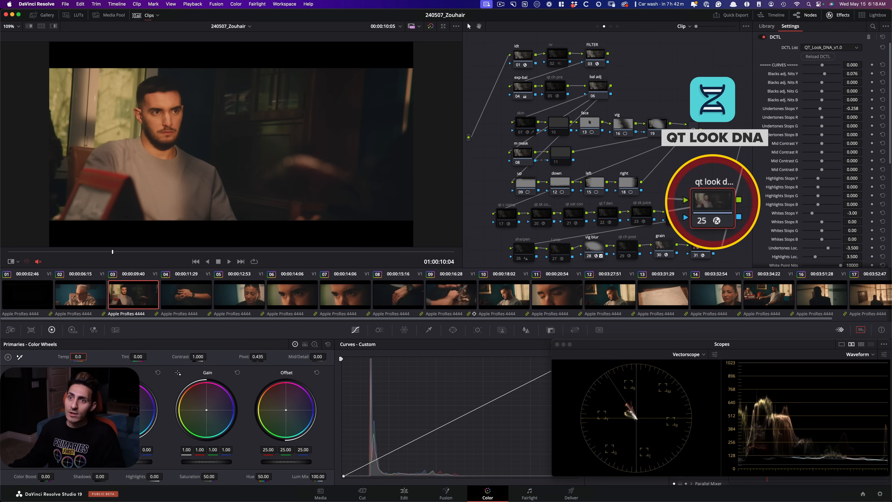
Enable the qt c comp node and turn on Show Selected Color in its color compressor DCTL
click(515, 221)
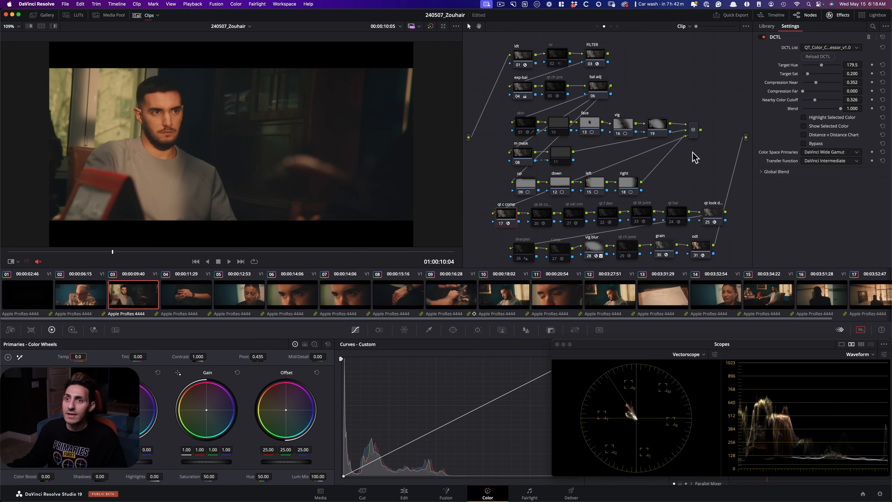
click(829, 126)
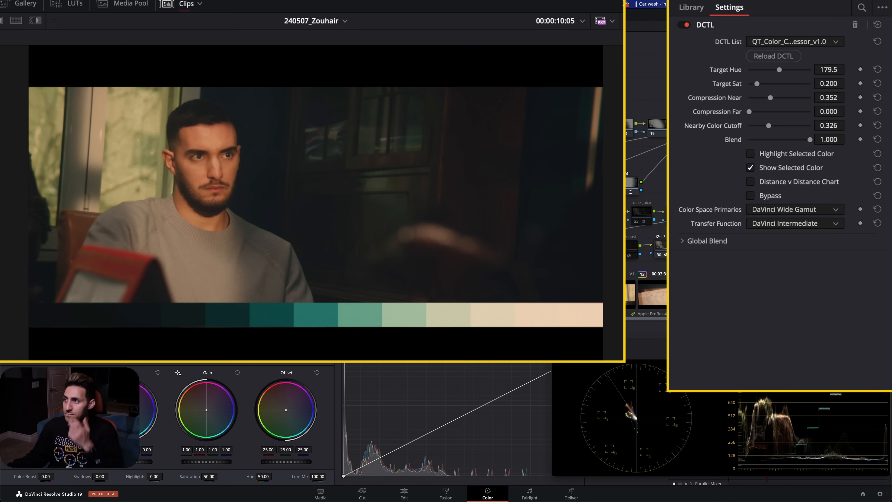
Try Compression Near at 1.000 with Show Selected Color off, and compare the office shot with the color compressor on and off
drag(773, 99, 841, 100)
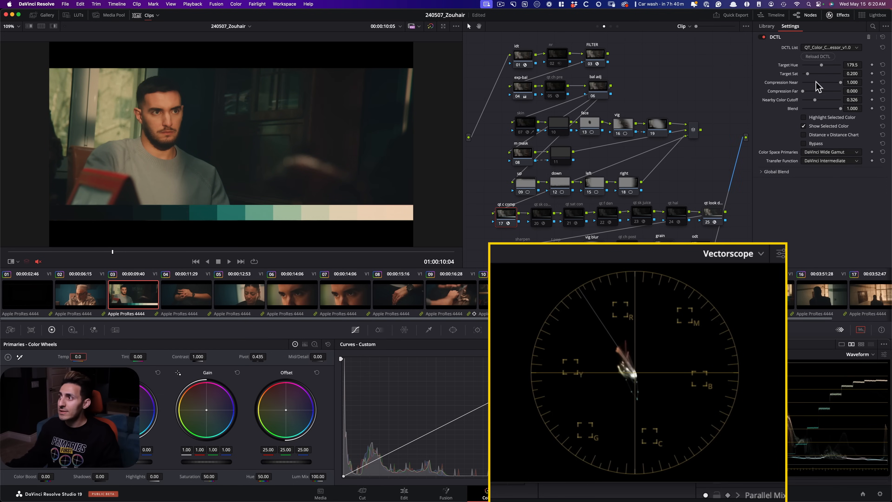
click(750, 168)
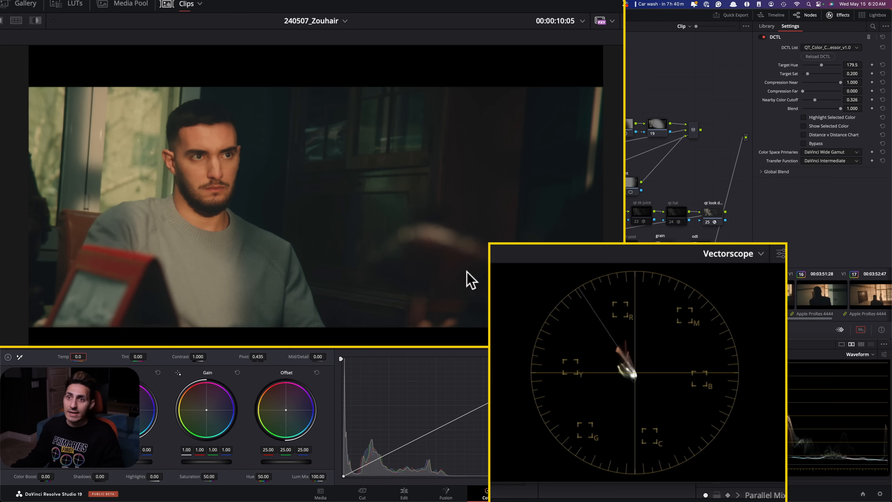
key(super+d)
key(super+d)
key(super+d)
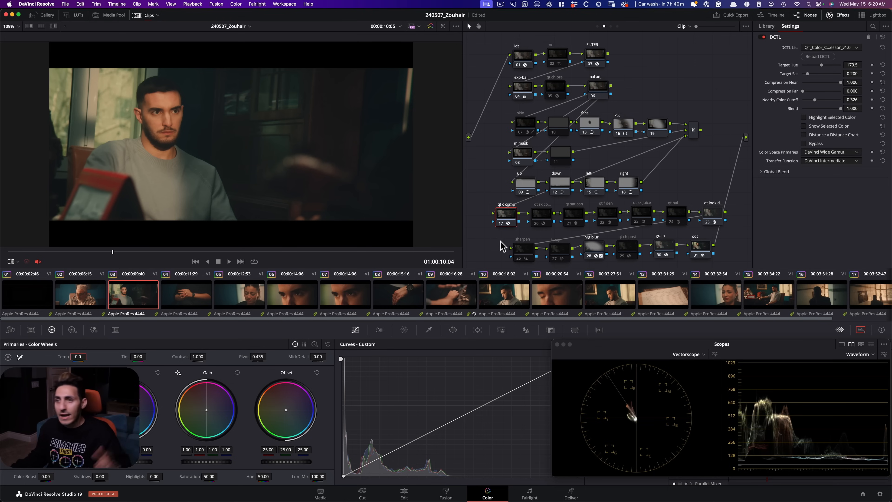
key(super+d)
key(alt+f)
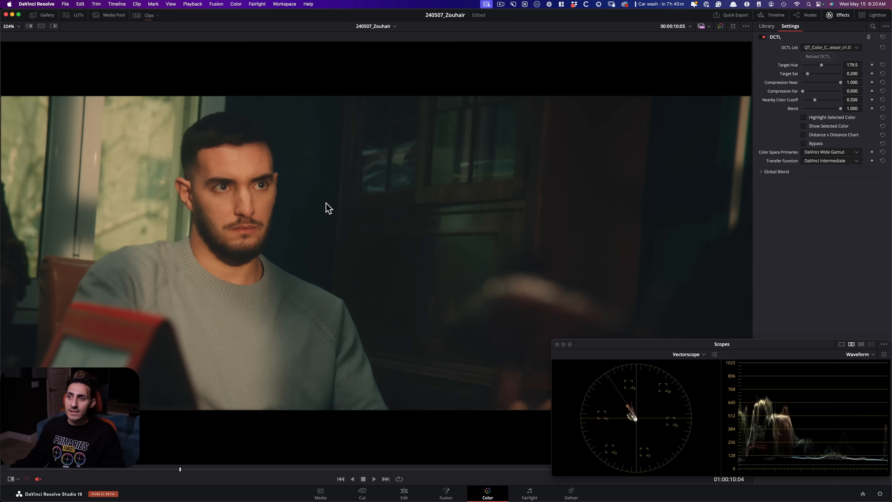
key(alt+f)
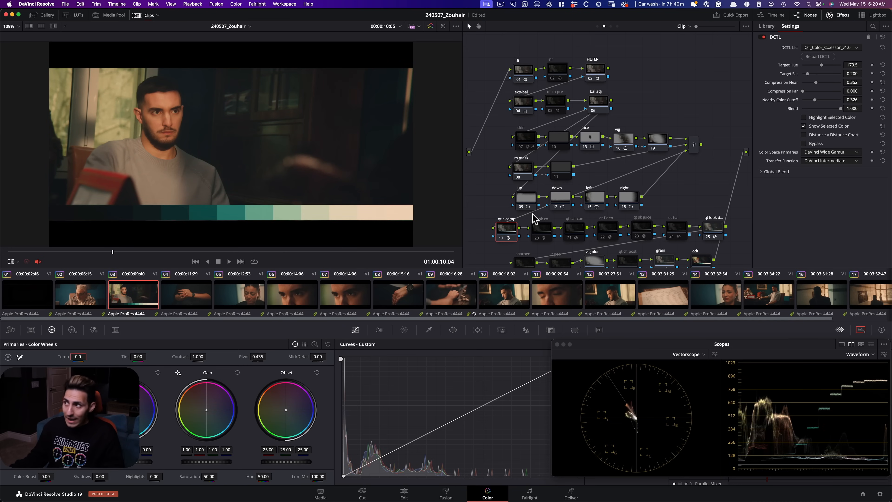
Compare the office shot with the selected reference still from the gallery's Ref album, and close the gallery
click(47, 16)
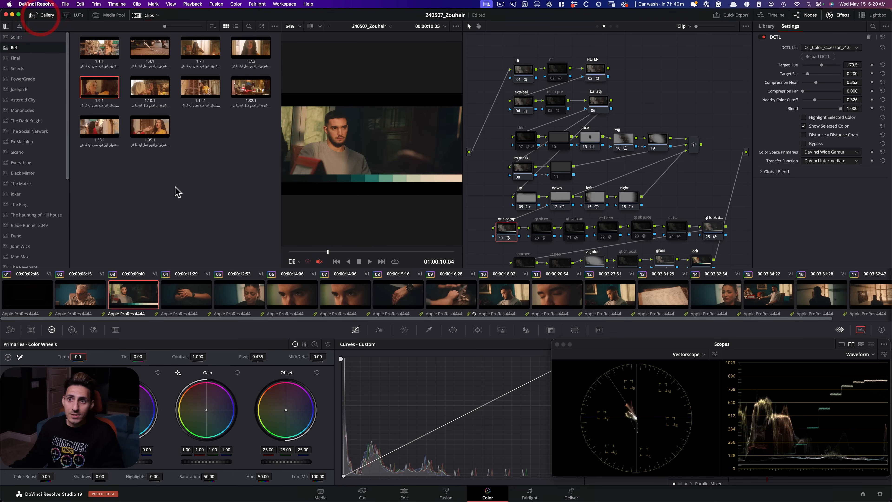
key(super+w)
key(super+w)
click(47, 15)
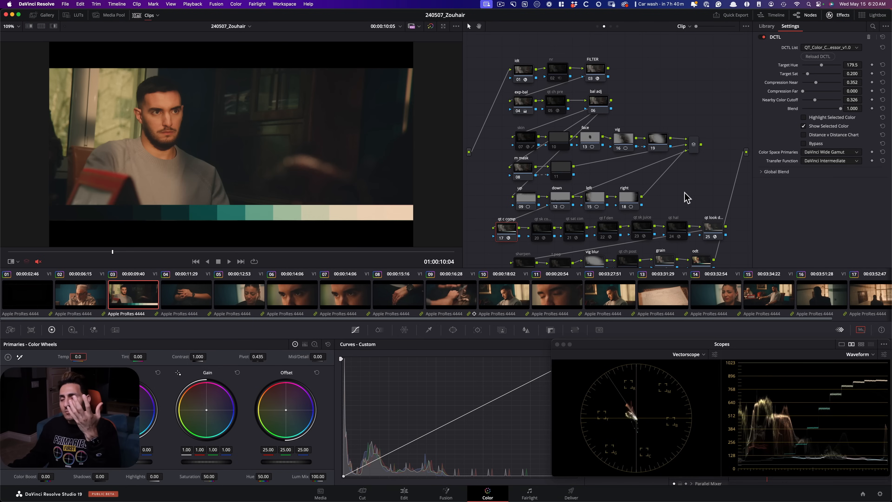
Compare the shot with the qt c comp node on and off, and turn off Show Selected Color
key(super+d)
key(super+d)
key(super+d)
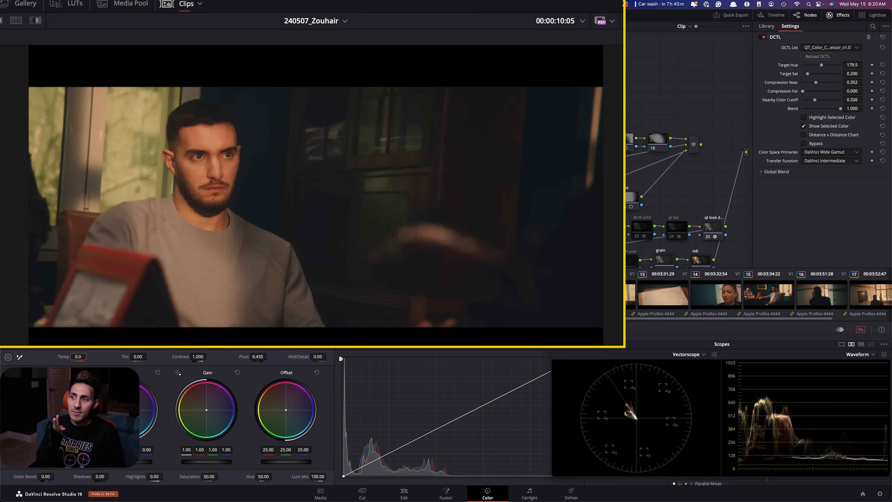
key(super+d)
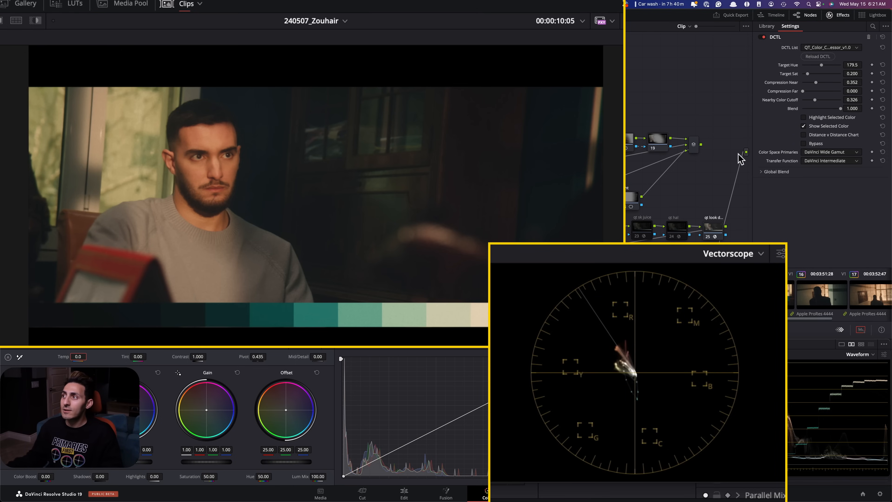
click(830, 127)
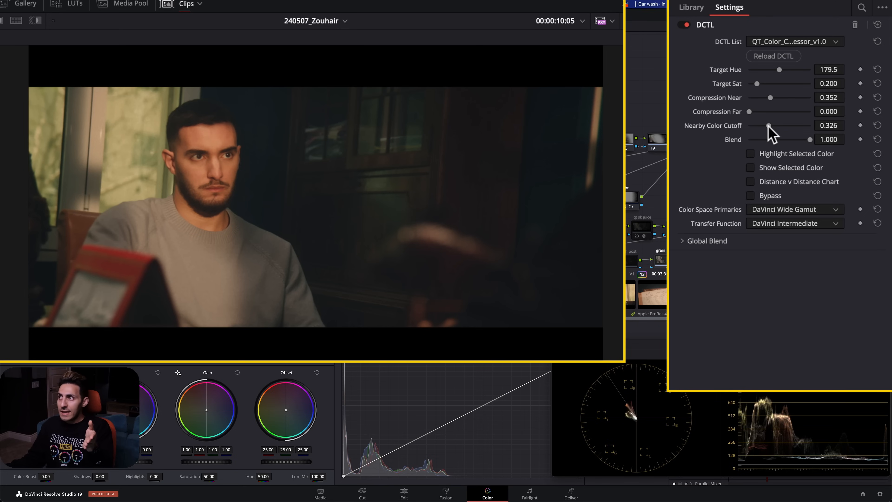
Try a lower Nearby Color Cutoff in the color compressor and inspect the man and the dark background up close
mouse_move(769, 125)
mouse_down()
mouse_move(806, 125)
mouse_move(757, 125)
mouse_up()
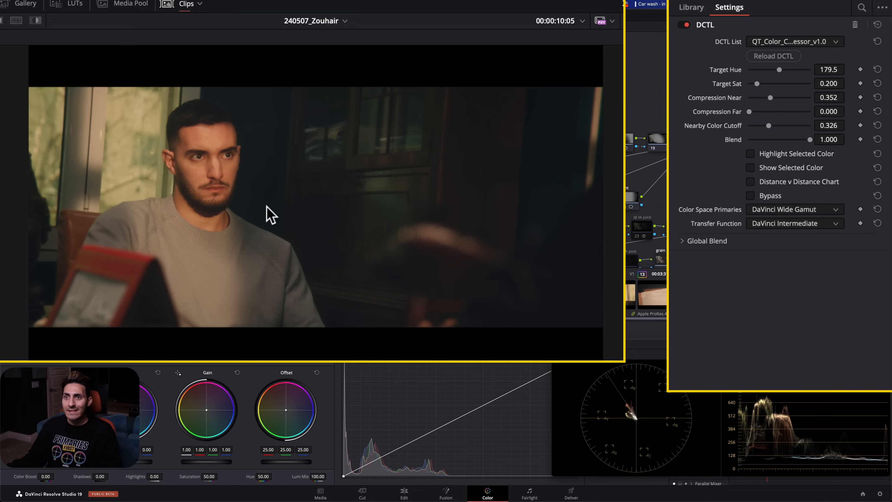
scroll(205, 209, up, 2)
drag(269, 230, 321, 337)
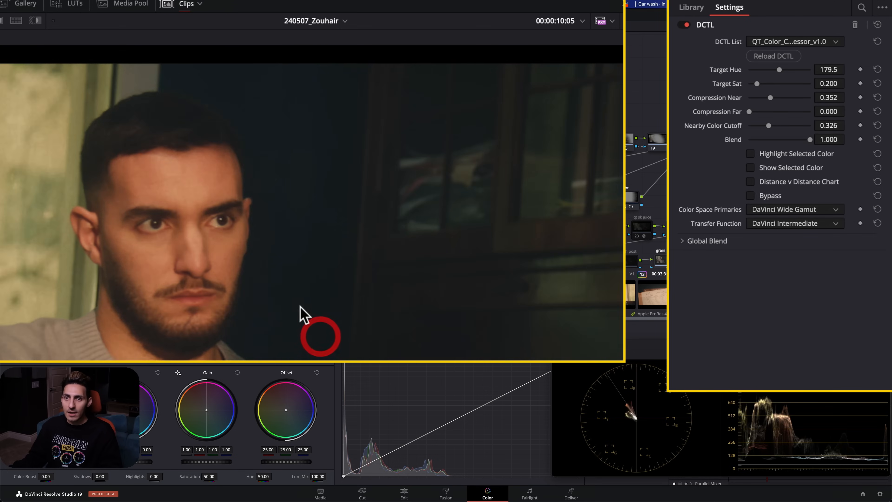
scroll(301, 307, up, 2)
drag(317, 276, 522, 162)
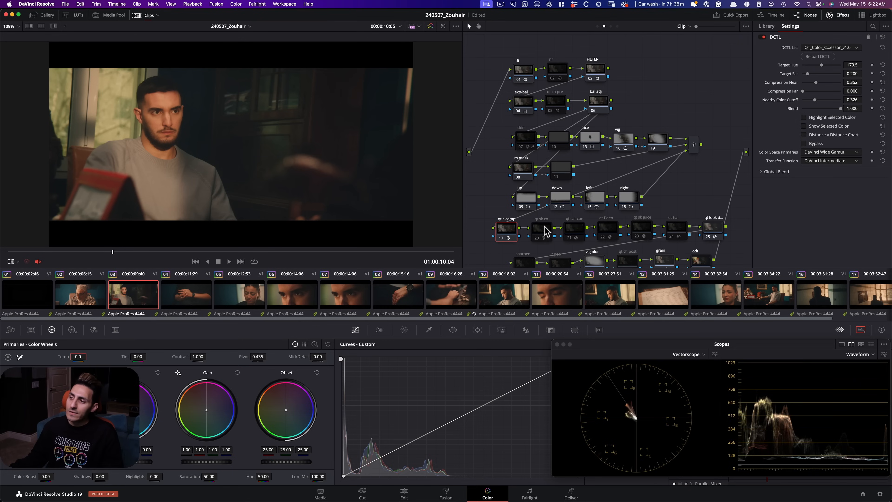
Enable the skin compressor node 20 and the qt ch pre node, replacing its Gradient Chart with the Skin Chart
click(545, 231)
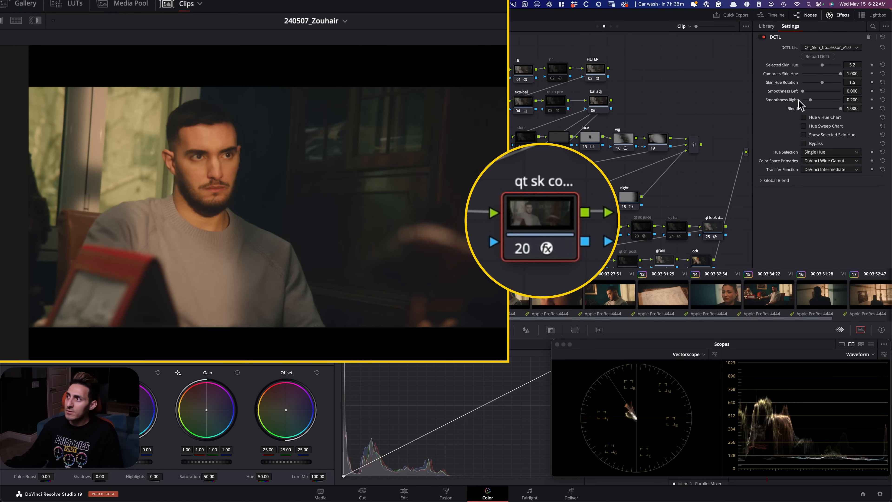
click(556, 101)
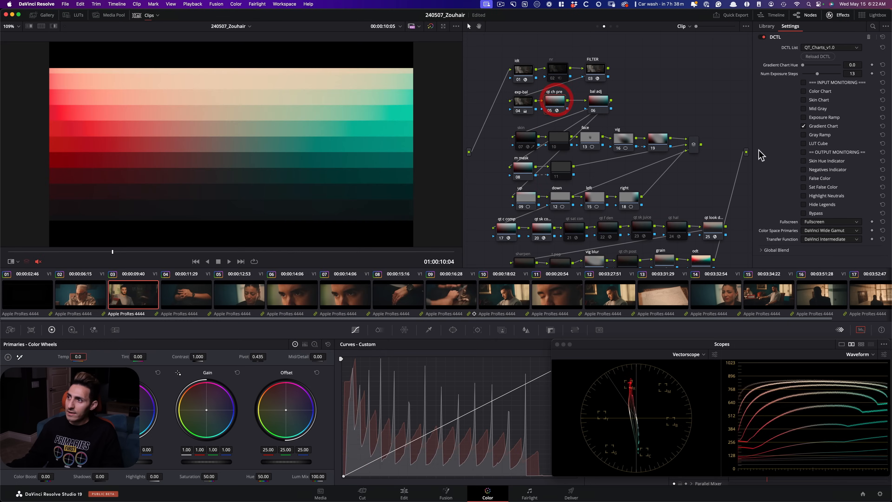
click(811, 125)
click(754, 127)
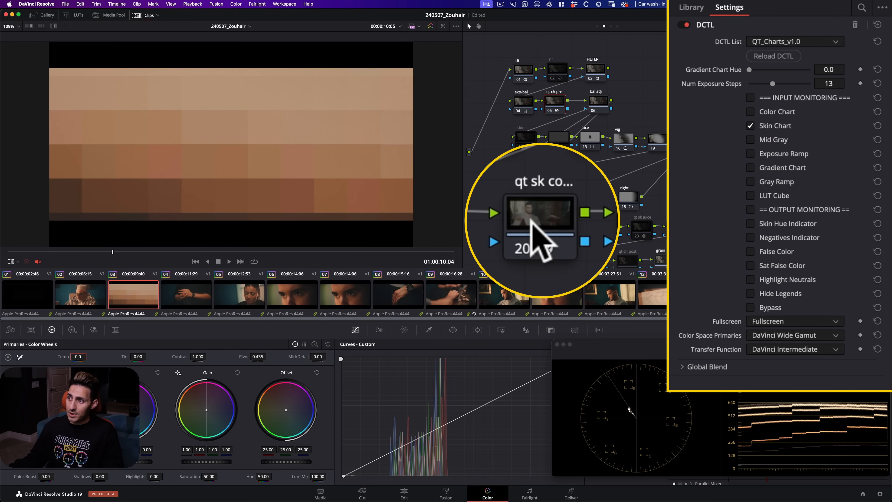
Compare the skin chart in the enlarged viewer with the skin compressor DCTL off and on
click(546, 233)
key(alt+f)
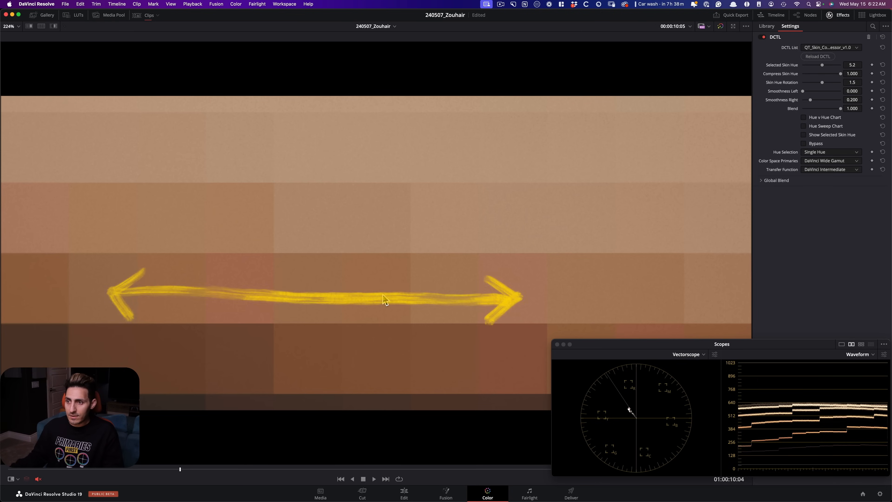
click(761, 37)
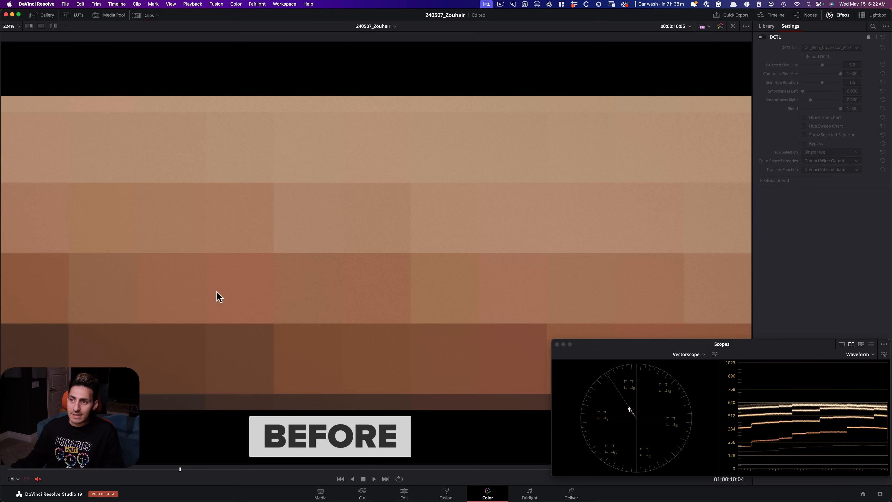
click(763, 37)
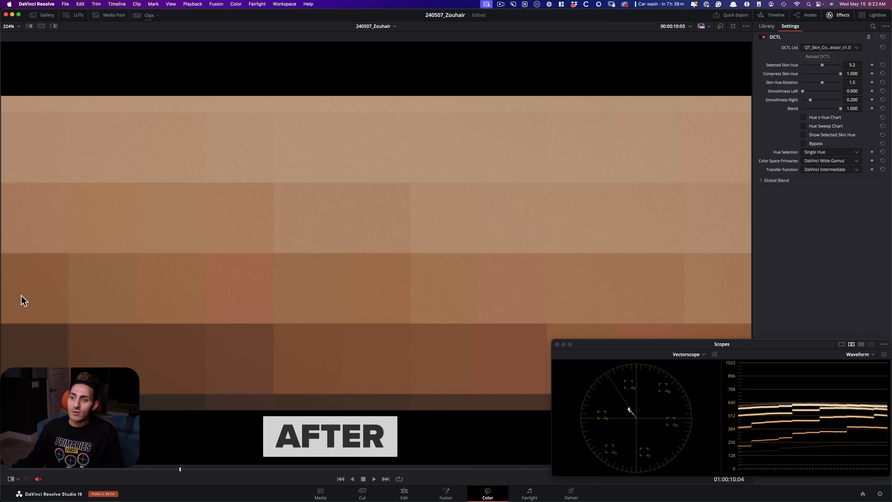
key(alt+f)
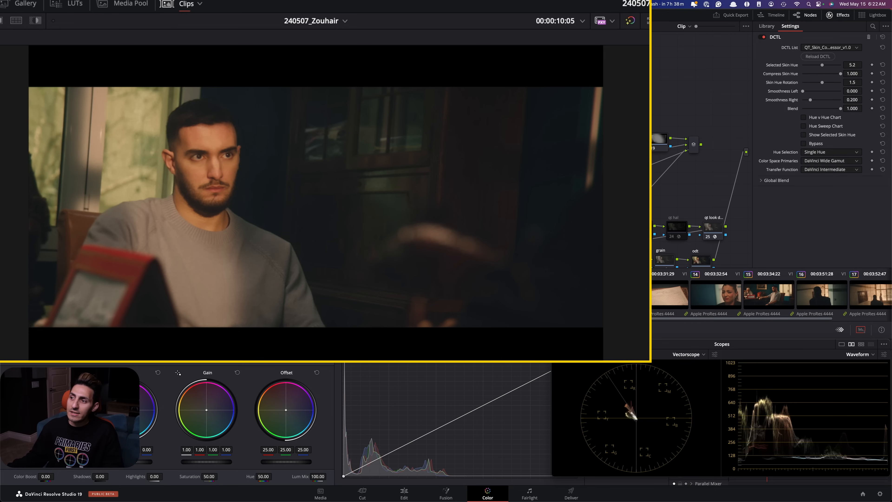
Examine the man's face up close with the skin compressor node on and off
scroll(405, 281, up, 5)
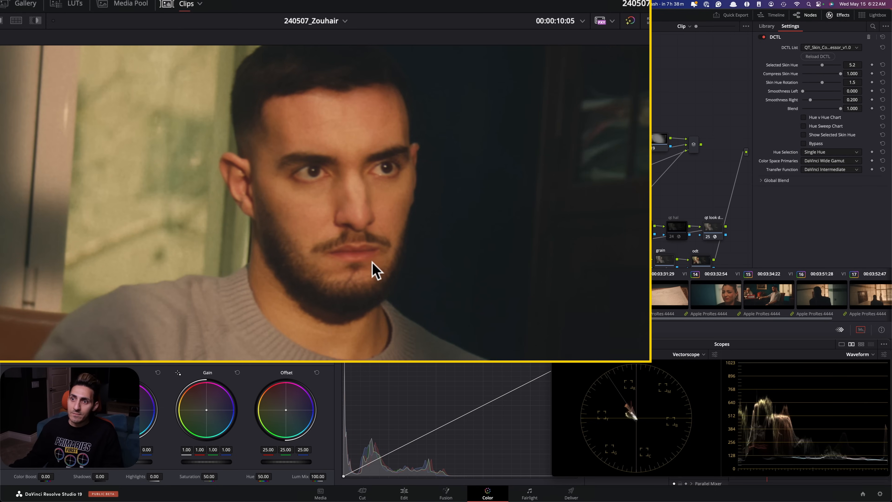
scroll(374, 255, up, 3)
click(418, 264)
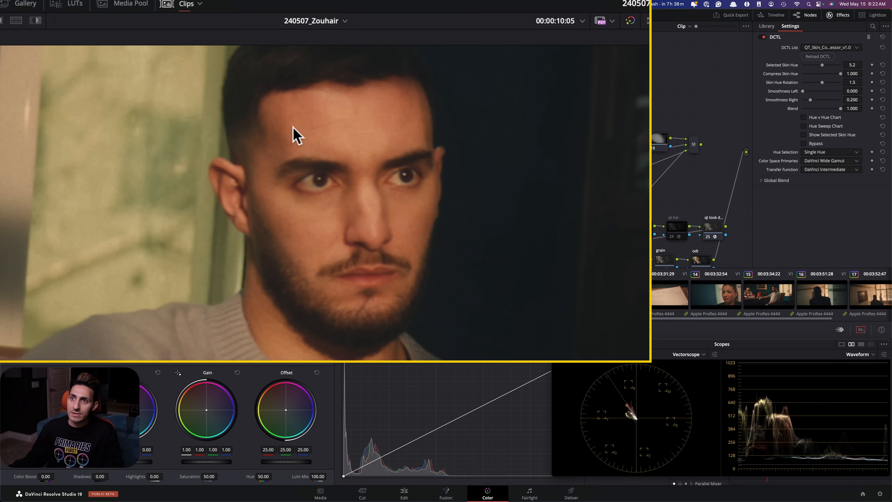
drag(484, 285, 478, 257)
key(super+d)
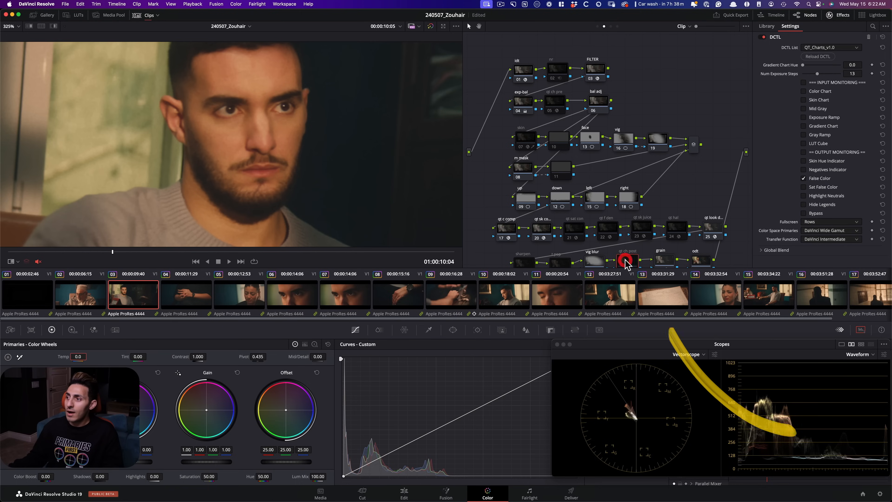
Replace False Color with Skin Hue Indicator on the qt ch post node and check the skin hues on the man's face
click(825, 178)
click(835, 161)
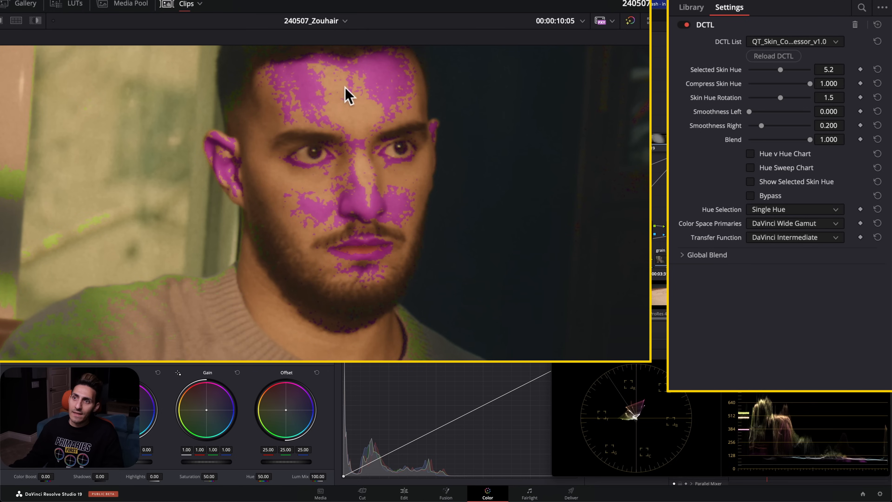
key(shift+z)
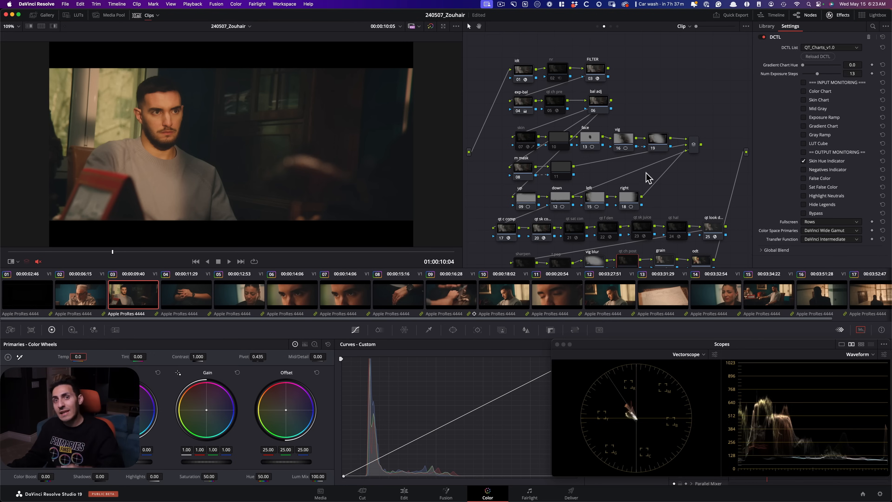
Check the man's skin hues with the qt ch post node switched on, and switch the node off again
key(super+d)
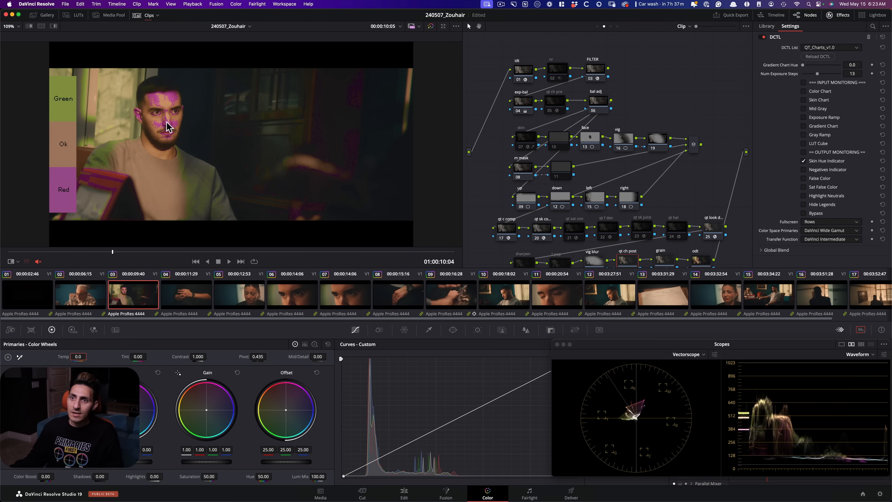
key(super+d)
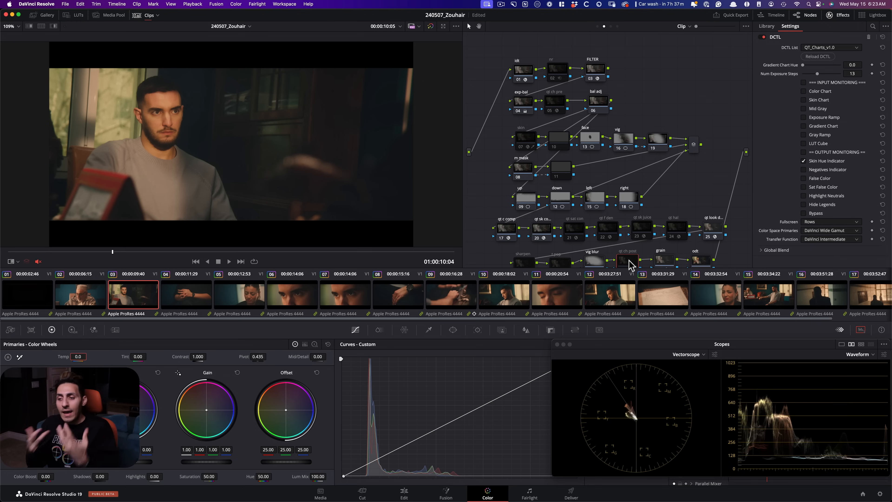
scroll(682, 176, down, 2)
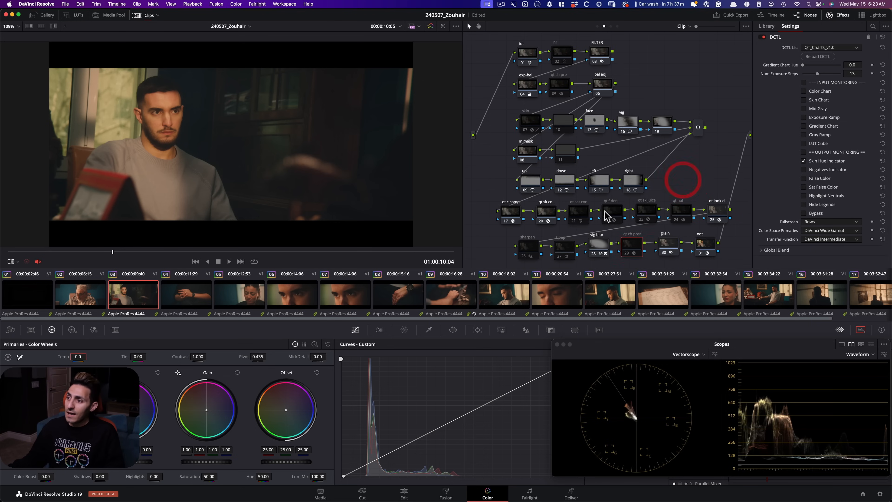
Enable film density node 22, compare the man up close with it on and off, and enable skin juice node 23 and halation node 24
click(613, 205)
key(super+d)
key(super+d)
scroll(124, 182, up, 3)
drag(222, 169, 324, 183)
drag(463, 267, 472, 267)
drag(383, 208, 438, 190)
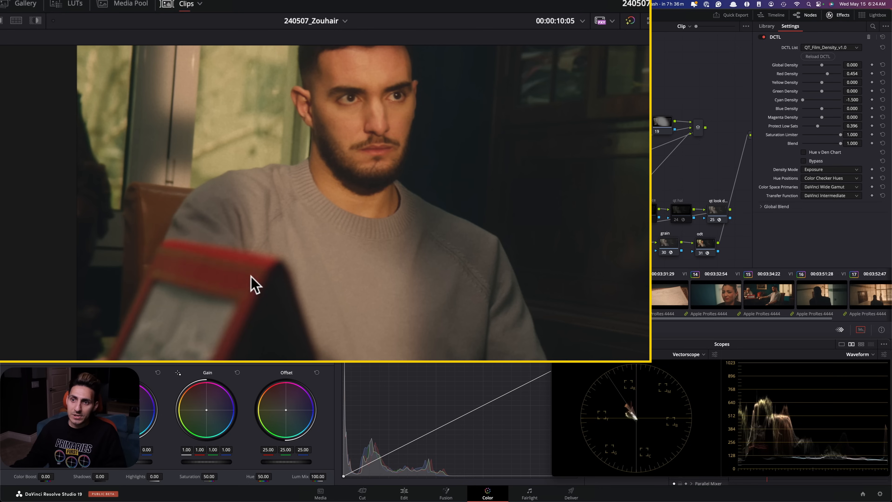
drag(273, 293, 255, 279)
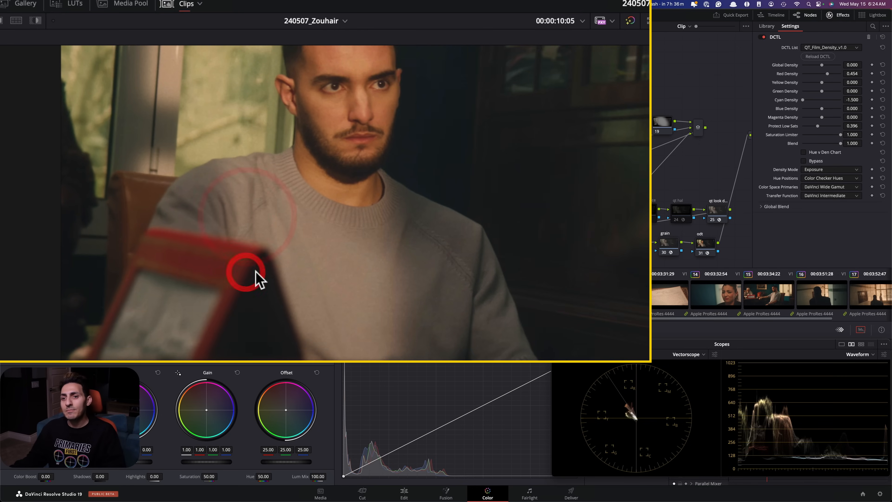
scroll(255, 269, down, 3)
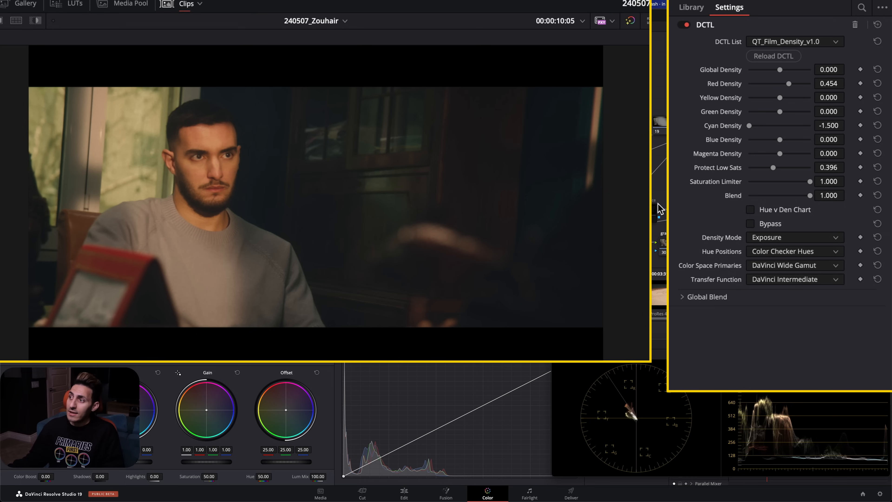
click(686, 211)
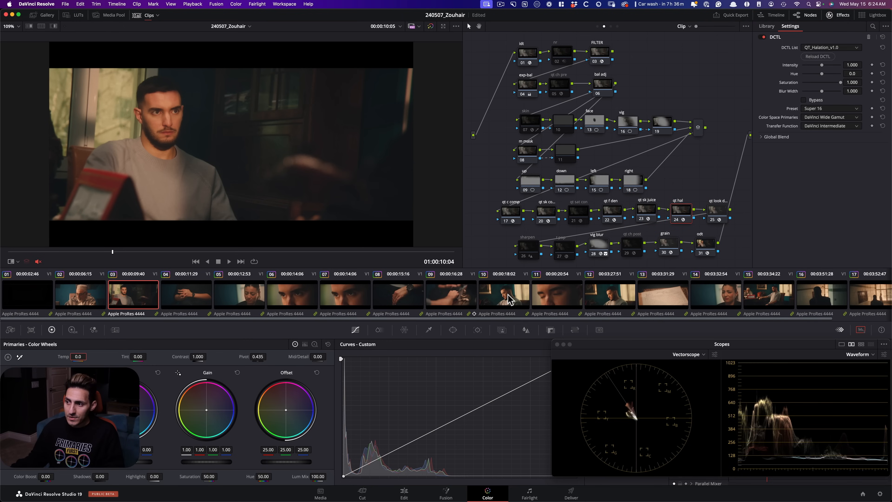
Open clip 12 and move the playhead near its end, to 01:03:31:04
click(613, 299)
drag(59, 252, 408, 254)
click(679, 184)
click(613, 209)
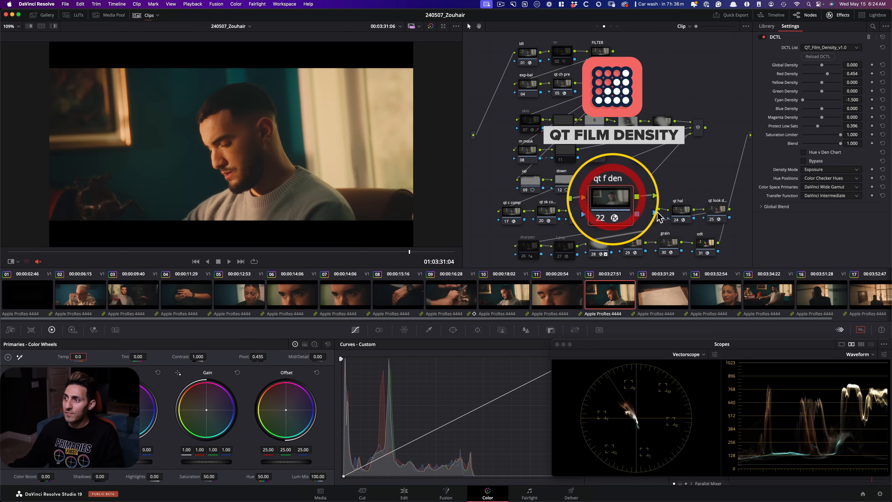
Disable the skin juice, halation, saturation control and film density nodes on clip 12
click(645, 211)
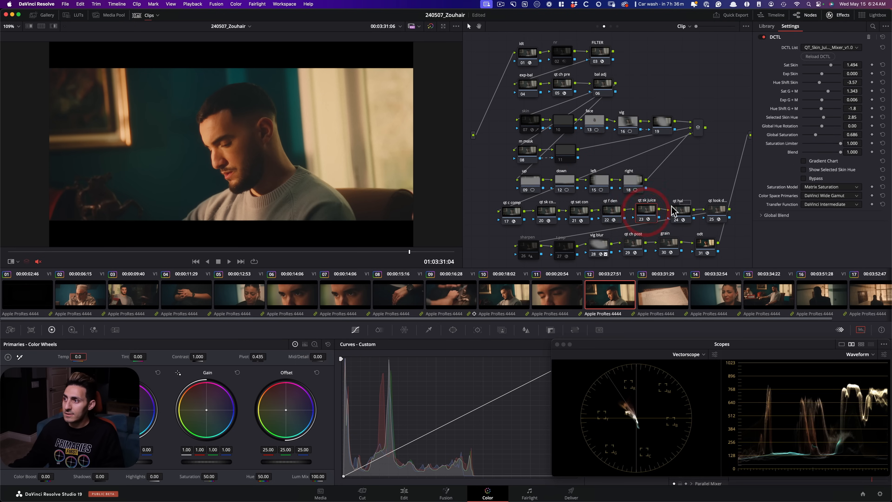
click(682, 186)
click(611, 212)
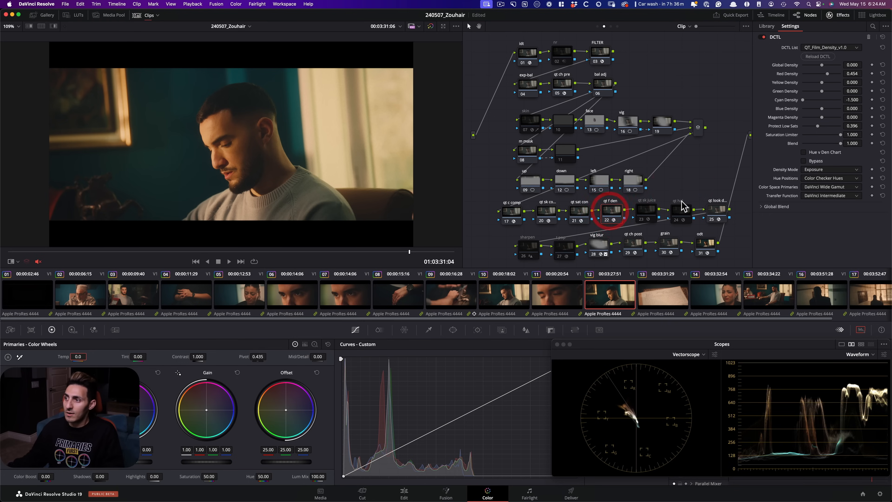
click(584, 213)
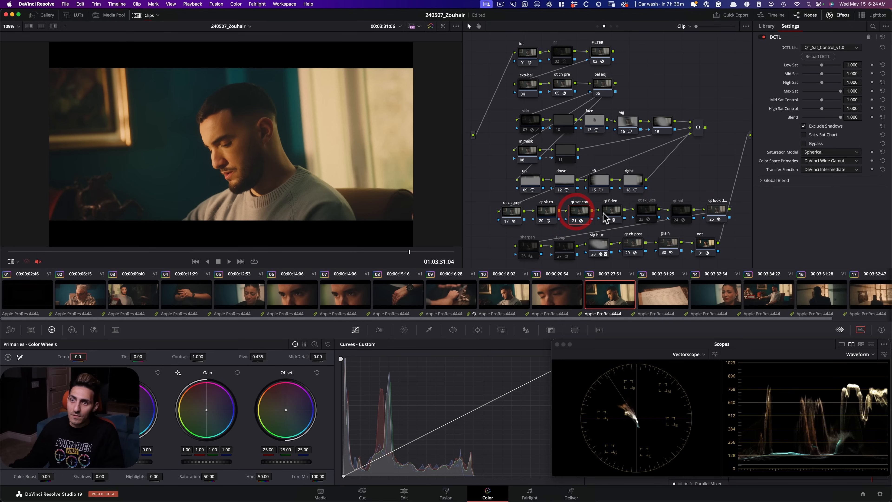
click(611, 213)
click(611, 213)
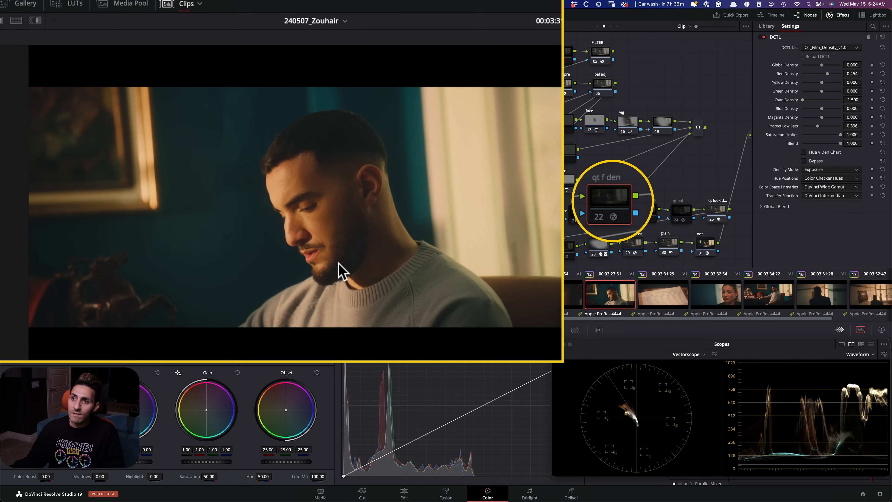
Enable film density node 22 and compare the man's face up close with the node on and off
scroll(335, 266, up, 6)
drag(400, 269, 417, 220)
key(ctrl+d)
key(ctrl+d)
key(ctrl+d)
key(ctrl+d)
key(ctrl+d)
key(super+d)
key(super+d)
Compare the dark ornament beside the man up close with the film density node on and off
drag(390, 238, 520, 262)
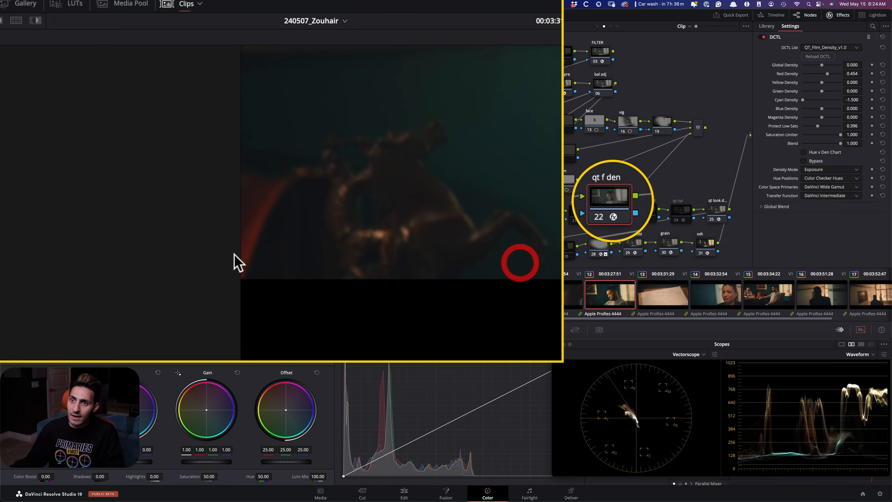
key(super+d)
key(super+d)
key(super+d)
key(super+d)
Compare the picture frame, teal wall and man's hair up close with the film density node on and off
drag(470, 154, 161, 336)
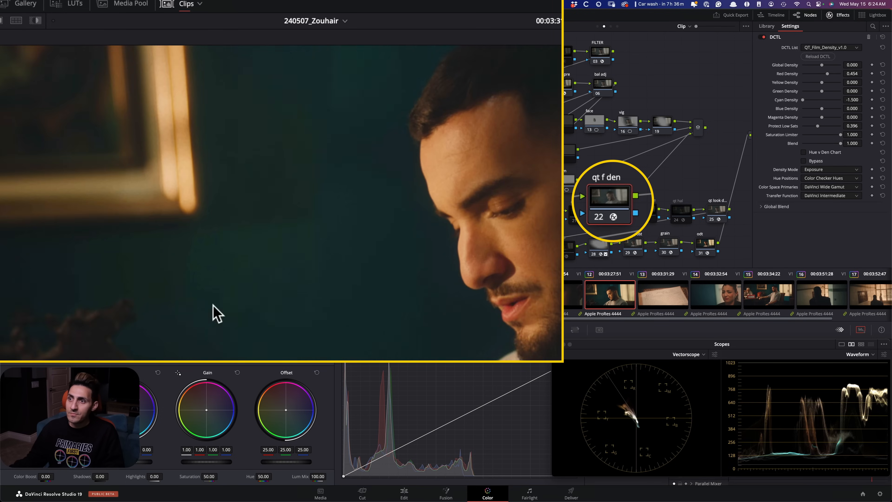
drag(325, 271, 199, 348)
drag(441, 217, 346, 293)
key(super+d)
key(super+d)
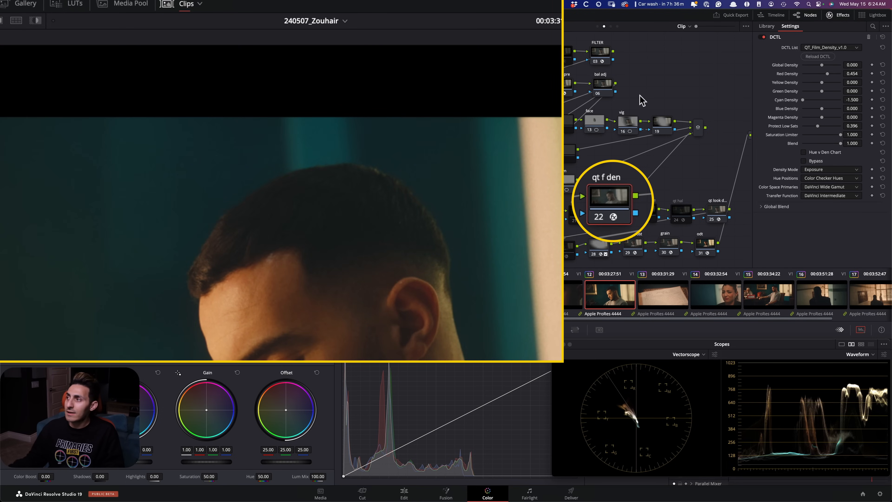
drag(366, 265, 418, 246)
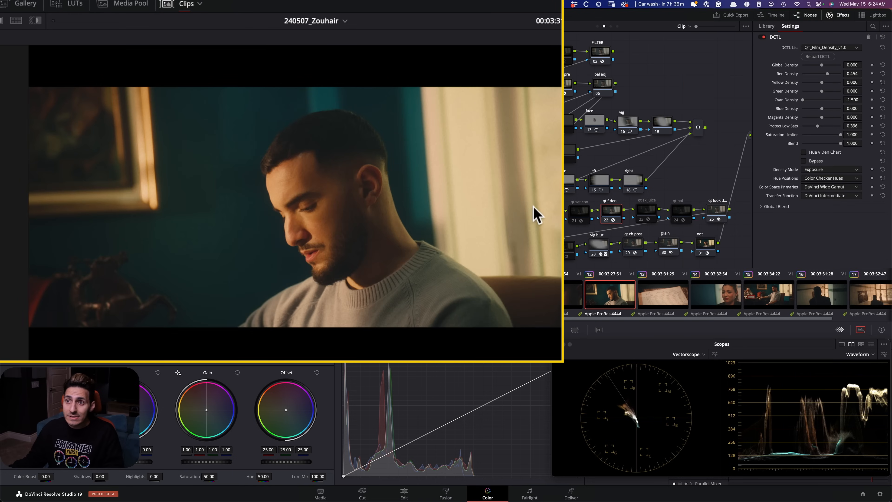
Play back clip 12 to review the film density look, and stop near its end at 01:03:31:21
key(space)
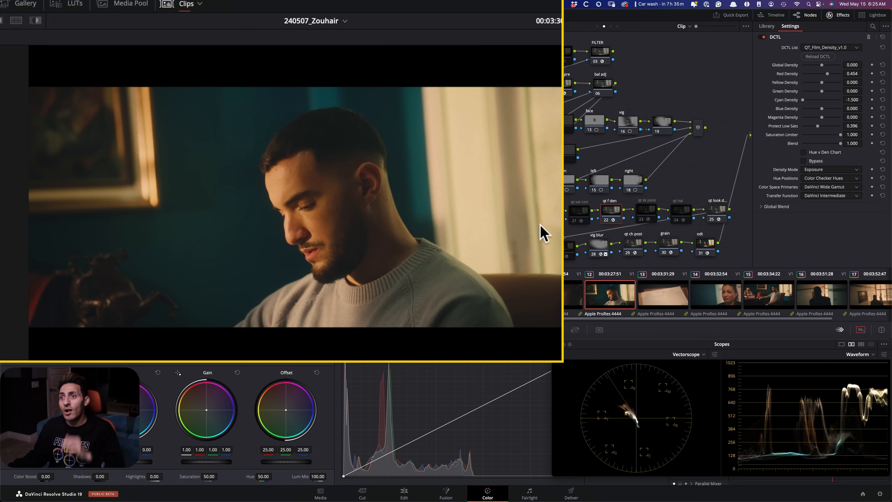
key(space)
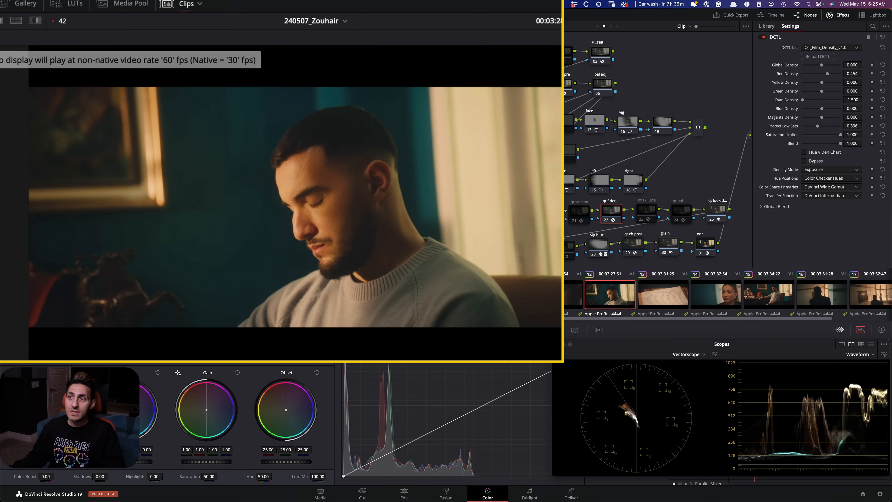
key(space)
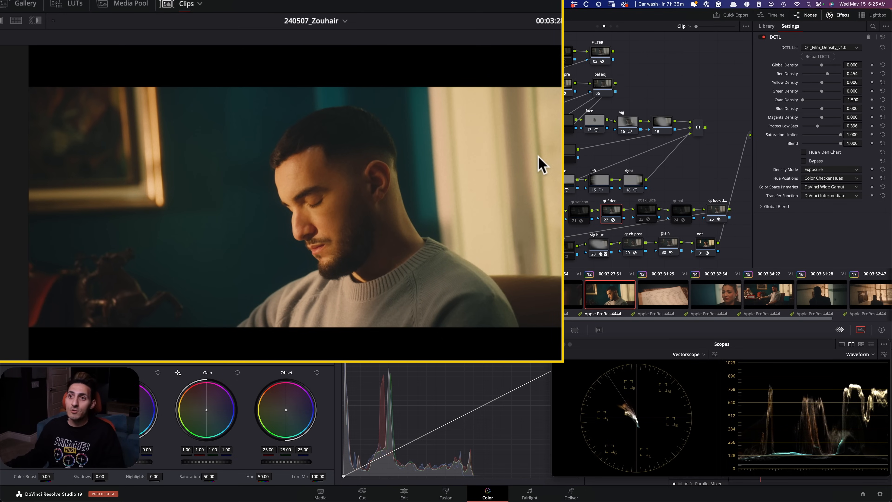
key(space)
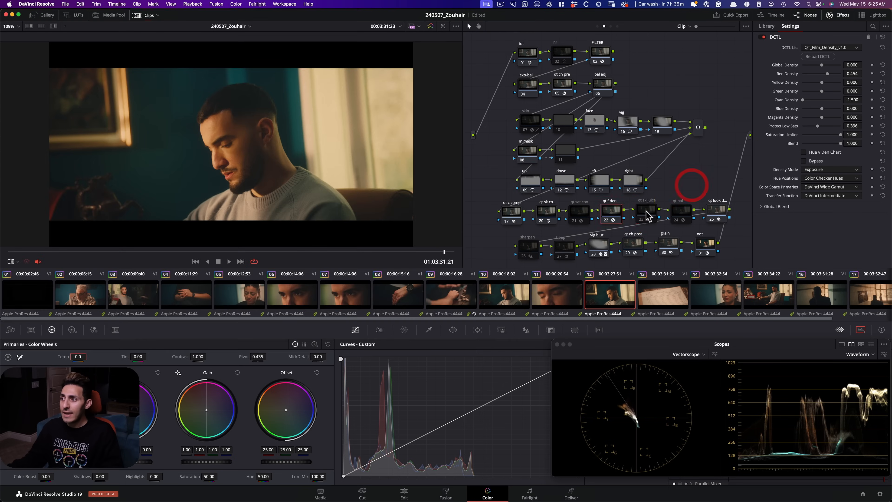
Enable skin juice node 23, compare the image with it on and off in full and enlarged, and fit the frame to the viewer
click(645, 211)
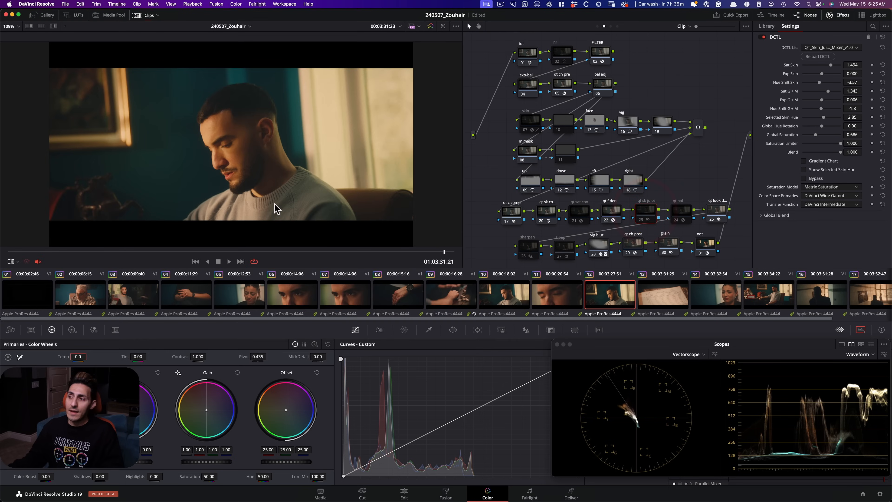
key(super+d)
key(super+d)
key(super+d)
key(super+d)
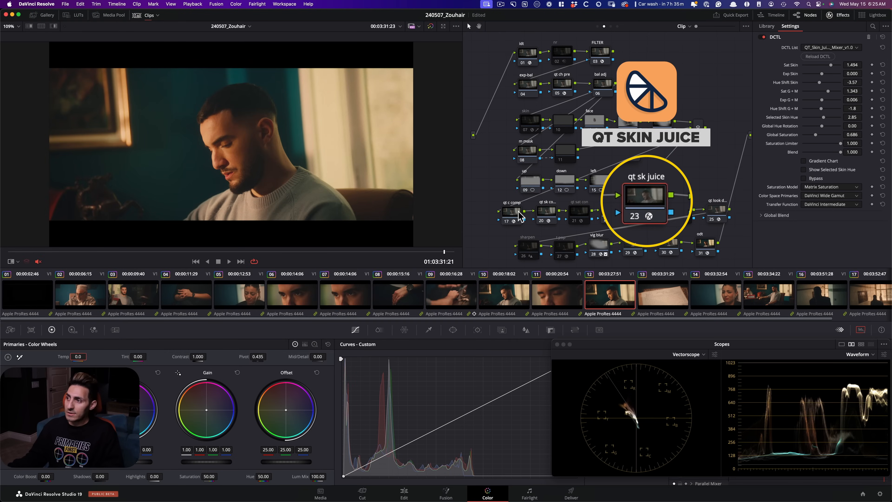
scroll(300, 203, up, 3)
drag(290, 177, 304, 159)
key(super+d)
key(super+d)
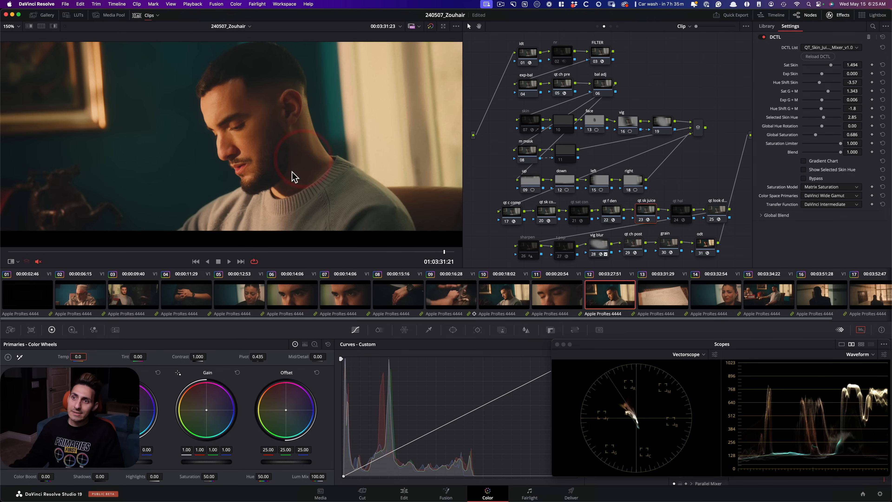
key(shift+z)
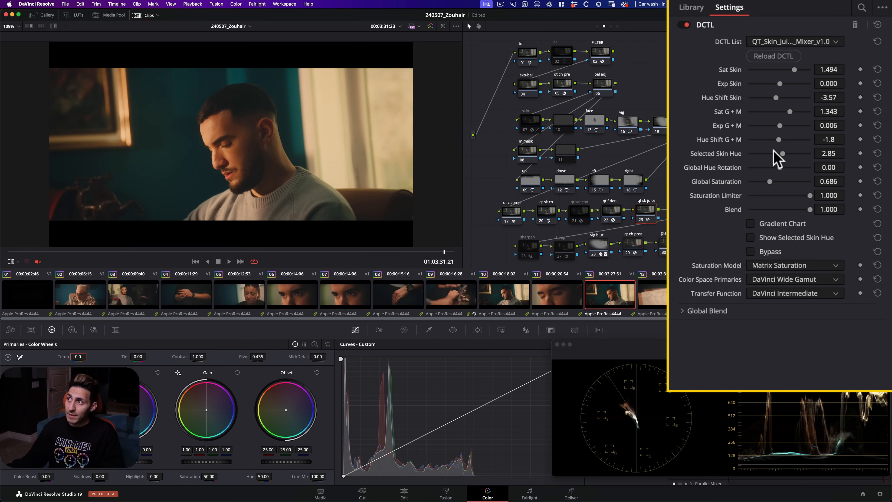
View the RGB Mixer controls for the skin juice node and return to the primaries color wheels
click(93, 330)
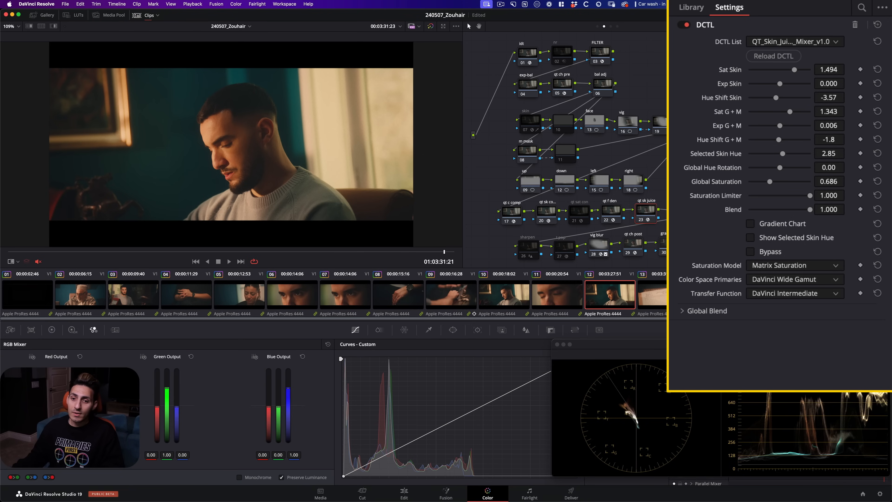
click(52, 329)
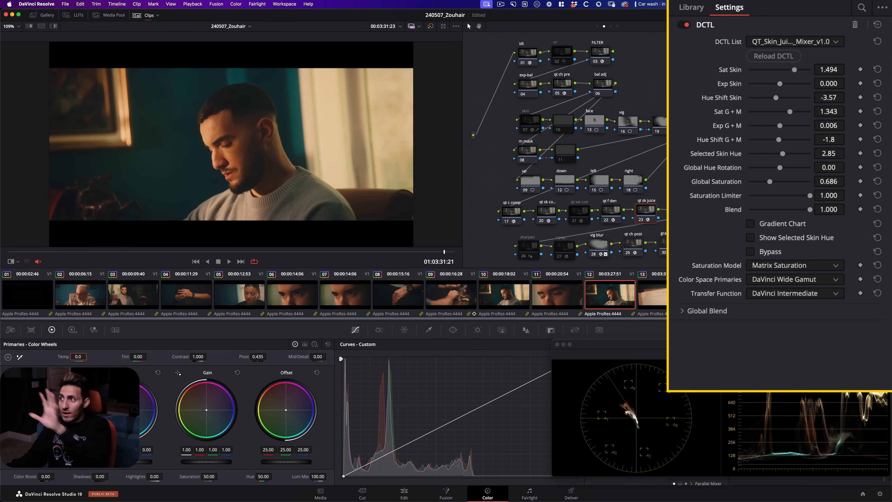
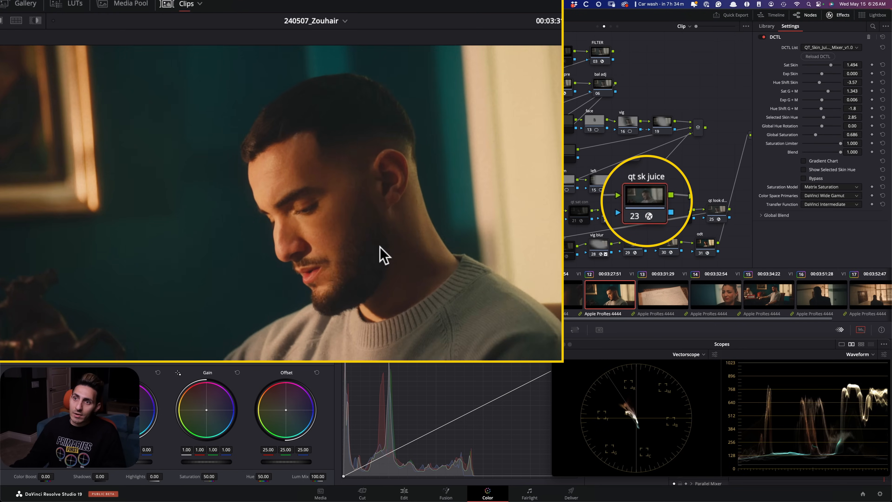
Examine the man's face, sweater and the picture frame up close with skin juice node 23 on and off
key(ctrl+d)
key(ctrl+d)
key(ctrl+d)
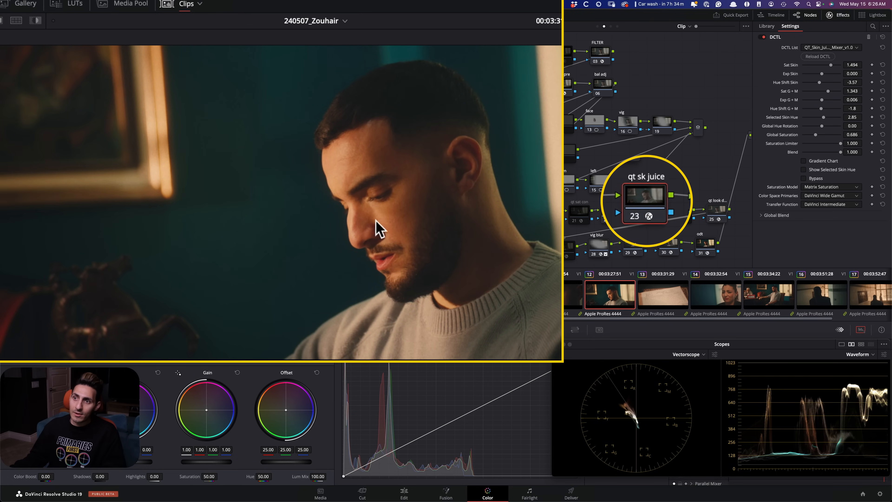
key(ctrl+d)
key(ctrl+d)
key(ctrl+d)
key(ctrl+d)
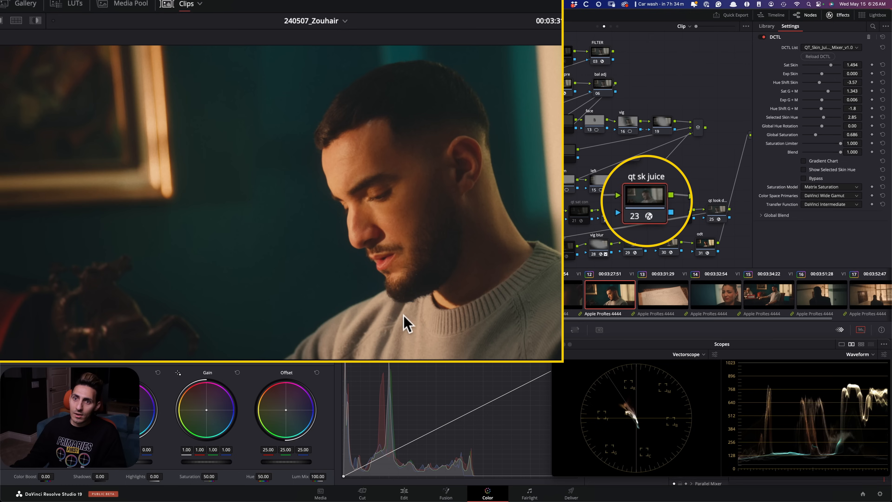
key(ctrl+d)
key(ctrl+d)
key(ctrl+d)
key(ctrl+d)
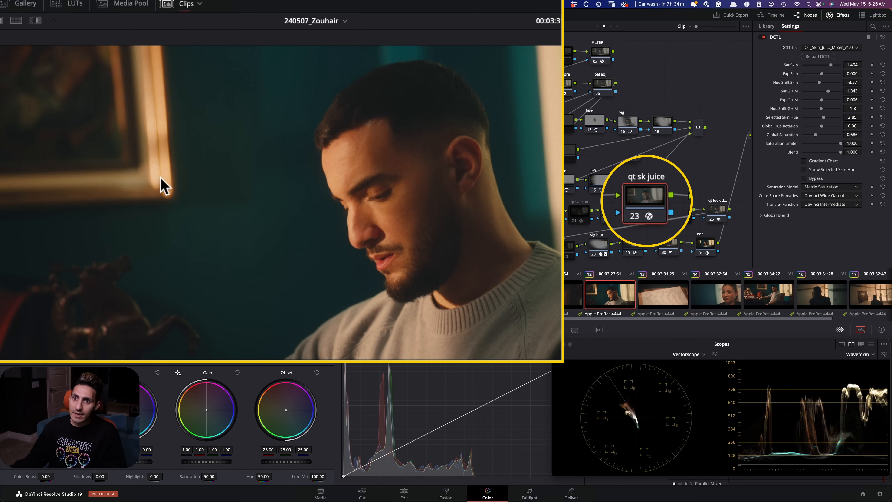
key(ctrl+d)
key(ctrl+d)
key(ctrl+d)
key(ctrl+d)
key(ctrl+d)
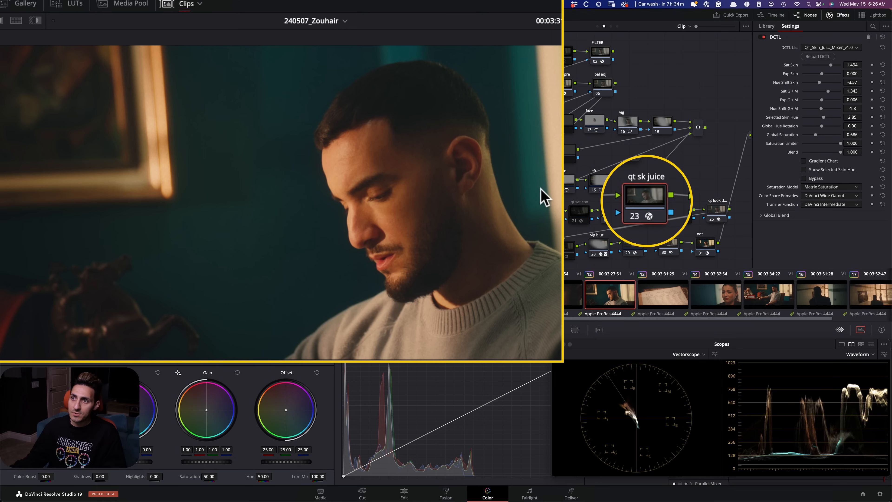
key(ctrl+d)
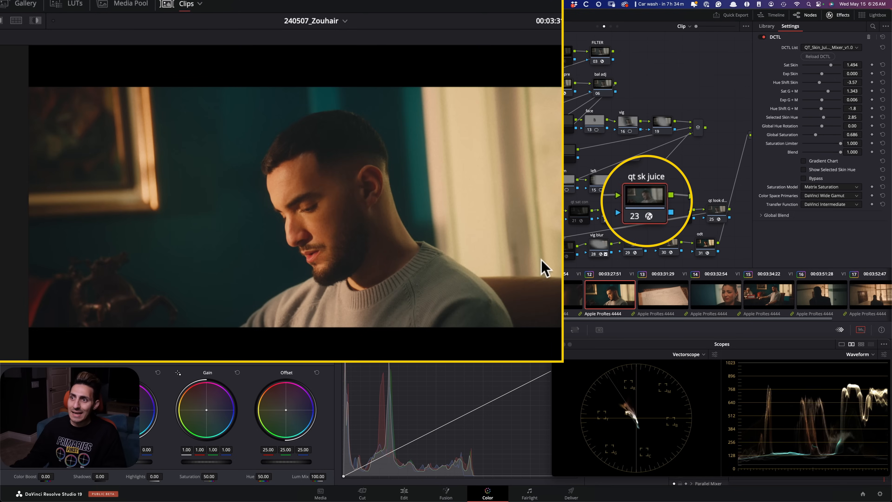
Enable halation node 24 and examine the edges of the man's nose, brow and lips up close
click(695, 216)
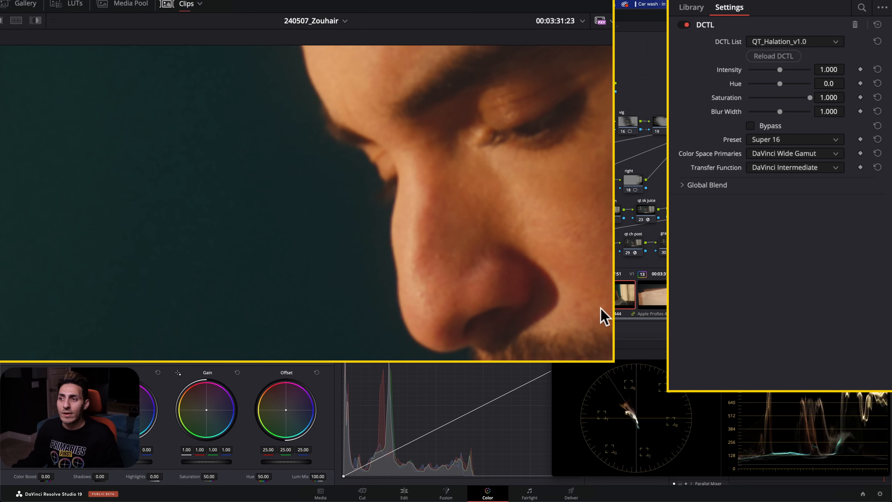
drag(552, 246, 514, 105)
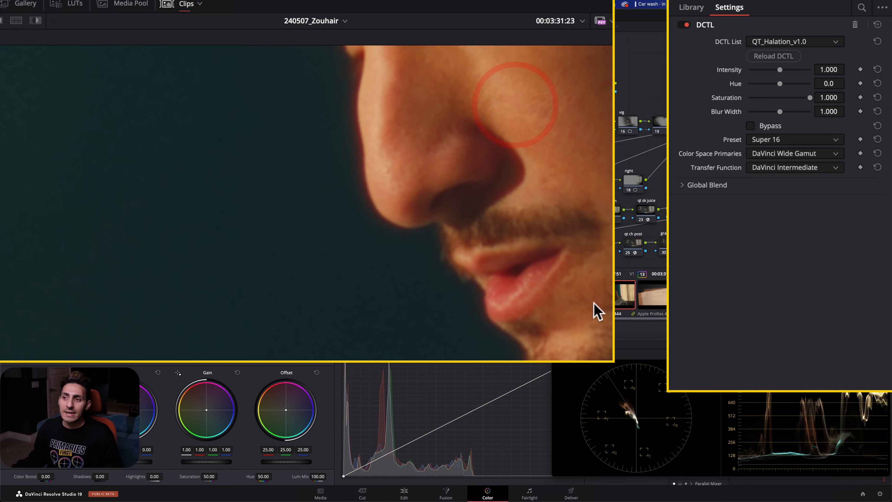
drag(596, 299, 607, 227)
drag(603, 281, 614, 356)
drag(532, 239, 575, 308)
drag(493, 219, 575, 355)
drag(519, 284, 513, 301)
drag(541, 259, 483, 157)
drag(498, 205, 576, 295)
drag(554, 198, 541, 242)
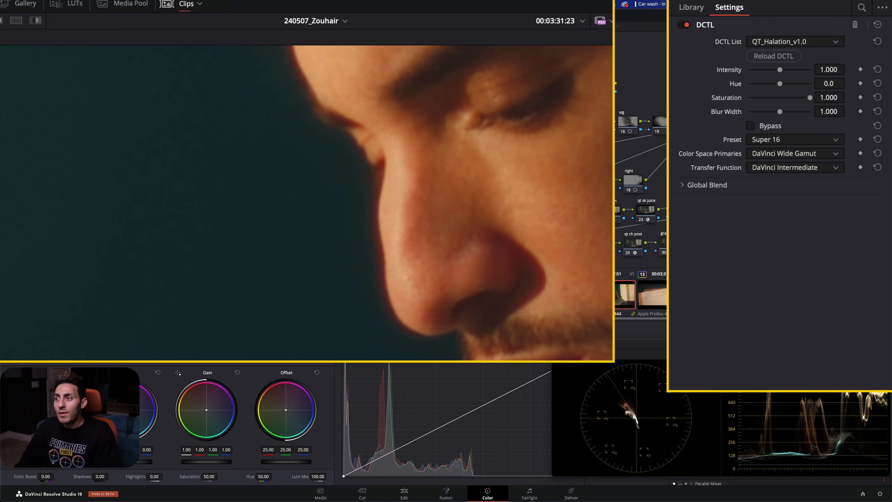
Compare the image with halation node 24 on and off, first enlarged on the man's nose and brow, then in the full frame
key(ctrl+d)
key(ctrl+d)
key(ctrl+d)
key(ctrl+d)
key(ctrl+d)
key(super+d)
key(super+d)
key(shift+z)
key(super+d)
key(super+d)
key(super+d)
key(super+d)
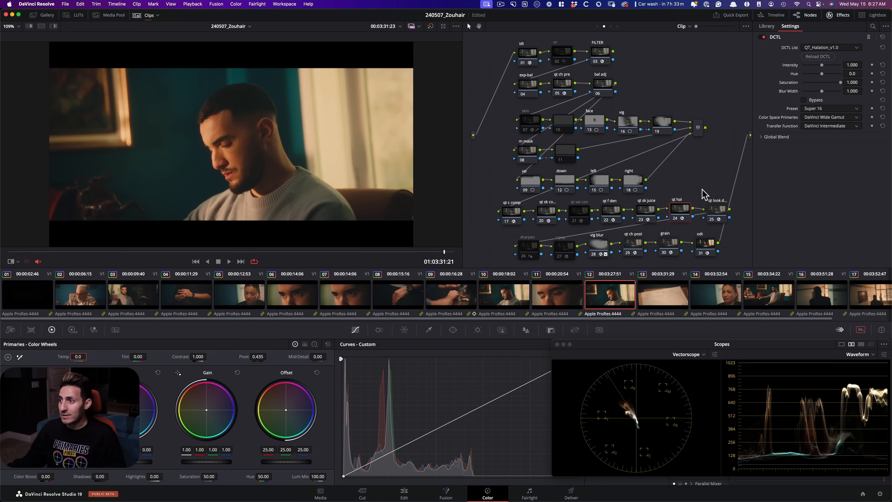
click(685, 189)
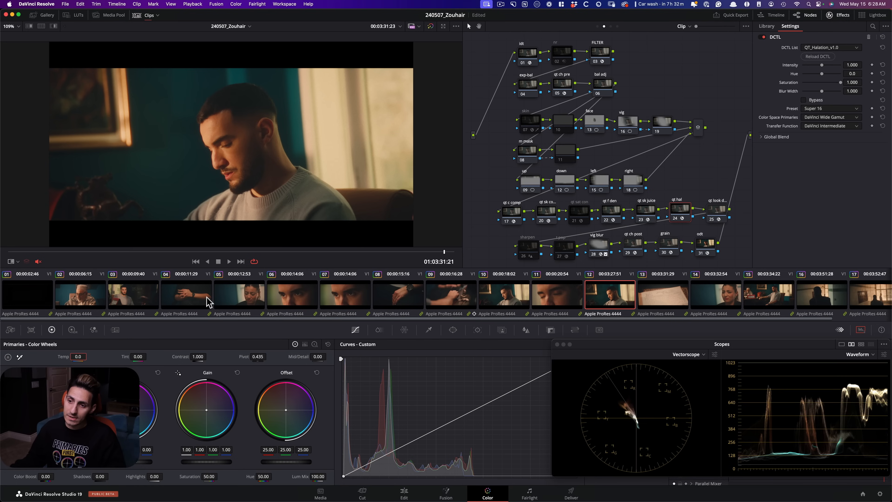
Enable charts node 29 on clip 02, replace the Skin Hue Indicator with False Color, and apply this to all clips
click(75, 303)
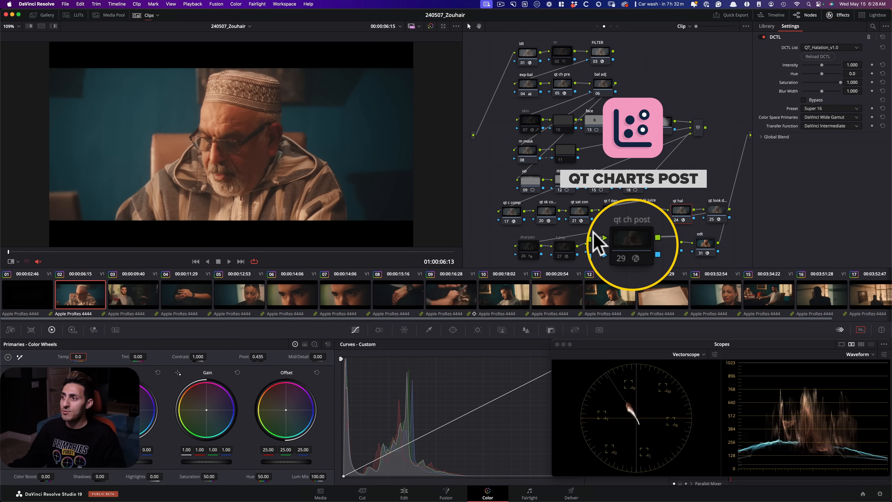
click(632, 244)
key(super+d)
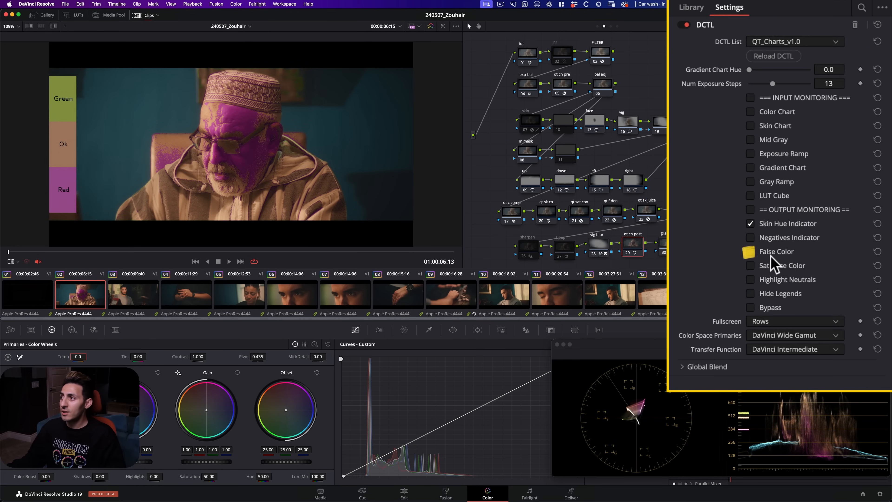
click(803, 178)
click(751, 224)
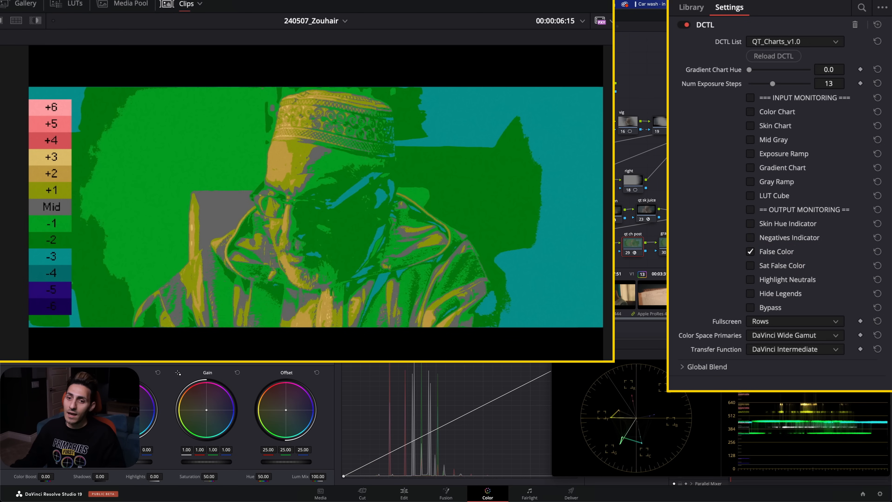
key(super+a)
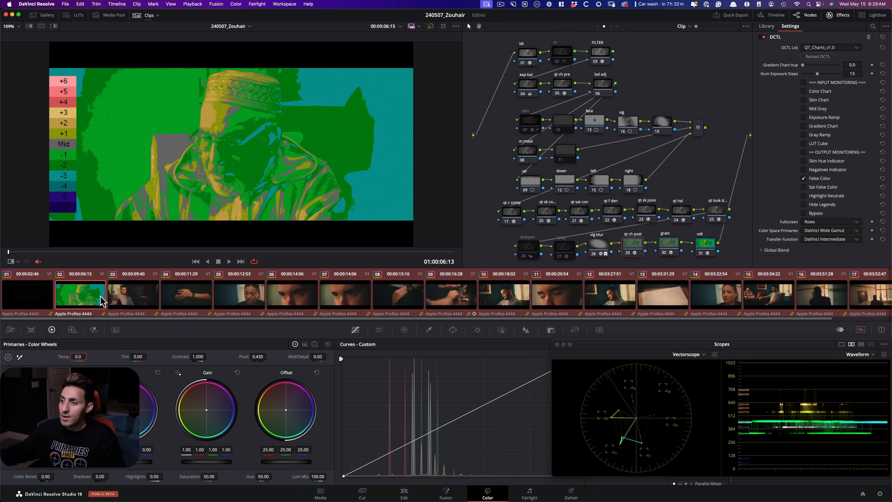
middle_click(101, 301)
Compare the false color exposure levels of clips 02, 03 and 04 by switching back and forth between them
click(135, 295)
click(80, 296)
click(135, 295)
click(81, 295)
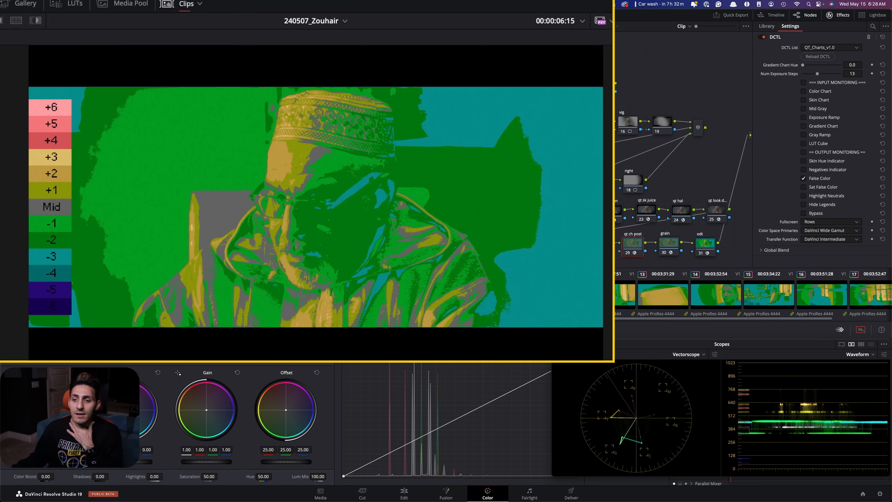
click(135, 295)
key(Down)
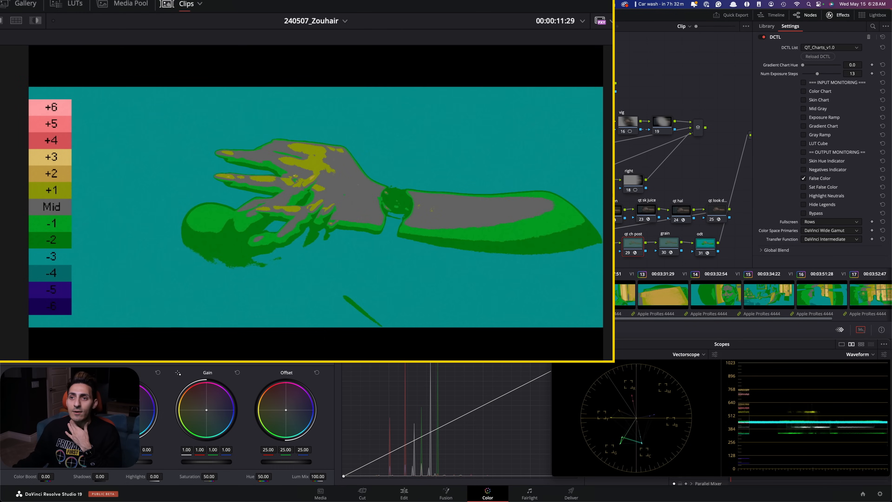
key(Up)
Examine the false color exposure of skin and background in the following clips through clip 10
key(Down)
key(Down)
key(Down)
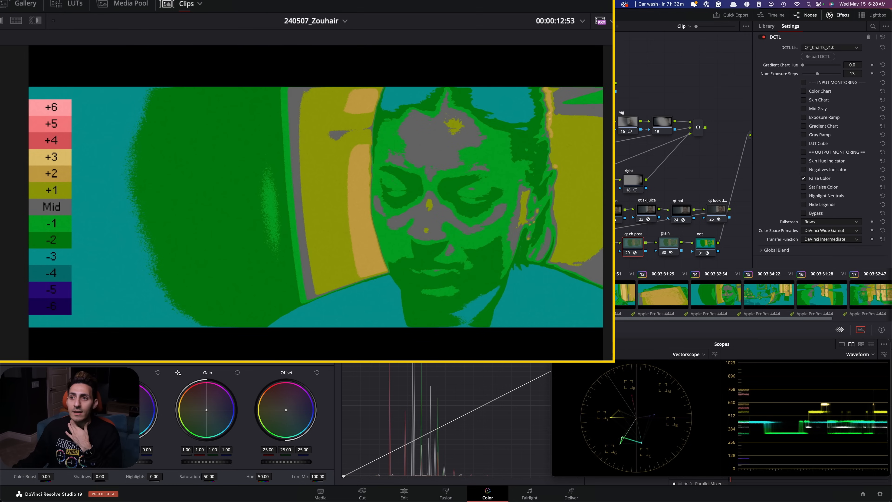
key(Down)
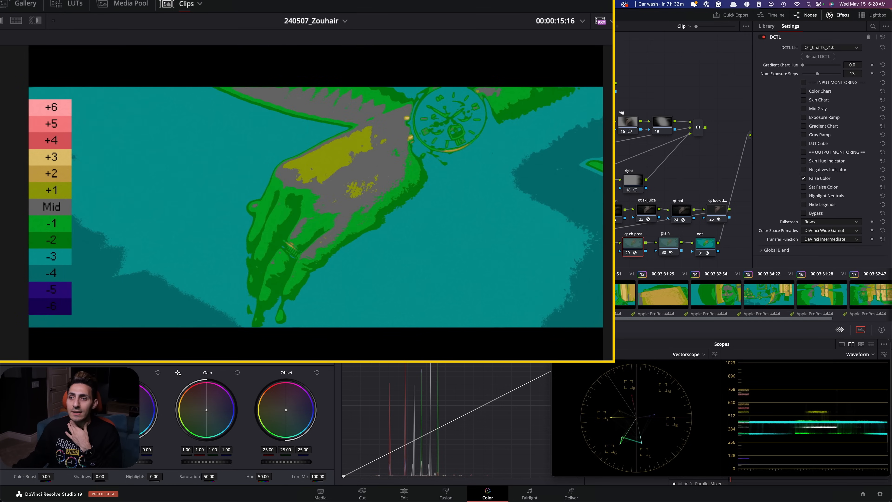
key(Down)
key(Down)
key(Up)
key(Down)
key(Up)
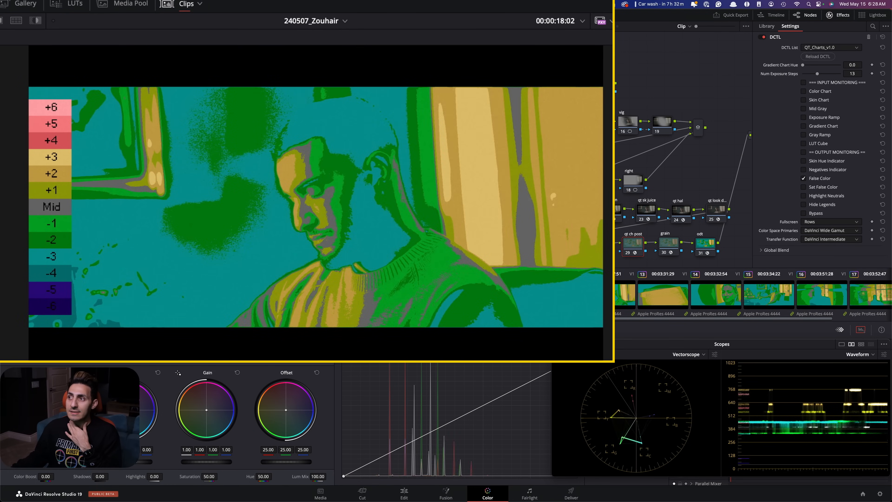
key(Down)
click(504, 295)
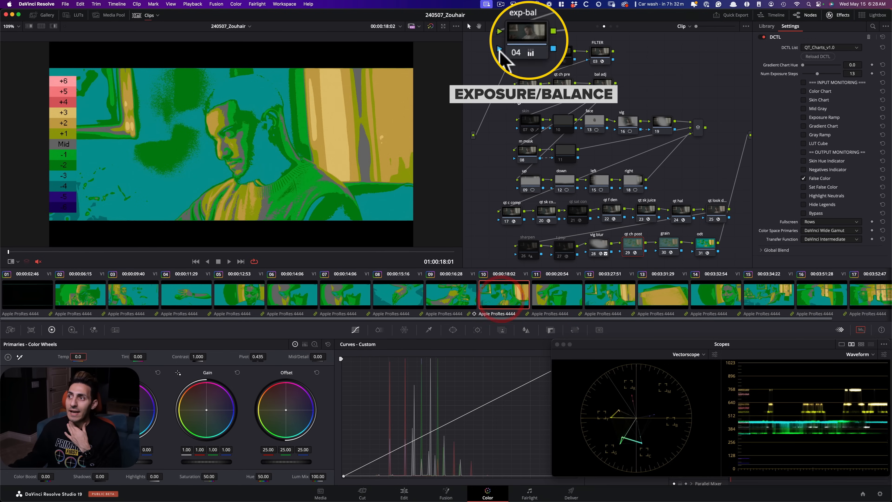
Replace False Color with the Skin Hue Indicator in charts node 29 and set exp-bal node 04's tint on clip 09 to 18.20
click(528, 49)
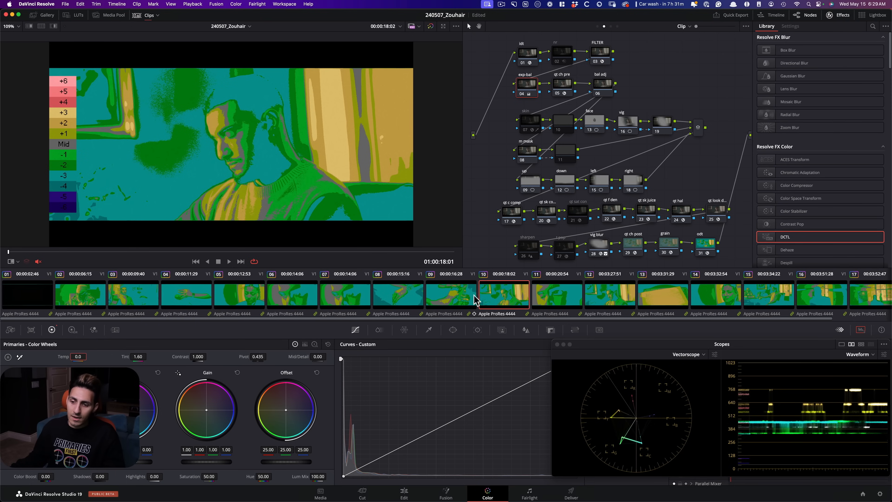
click(633, 244)
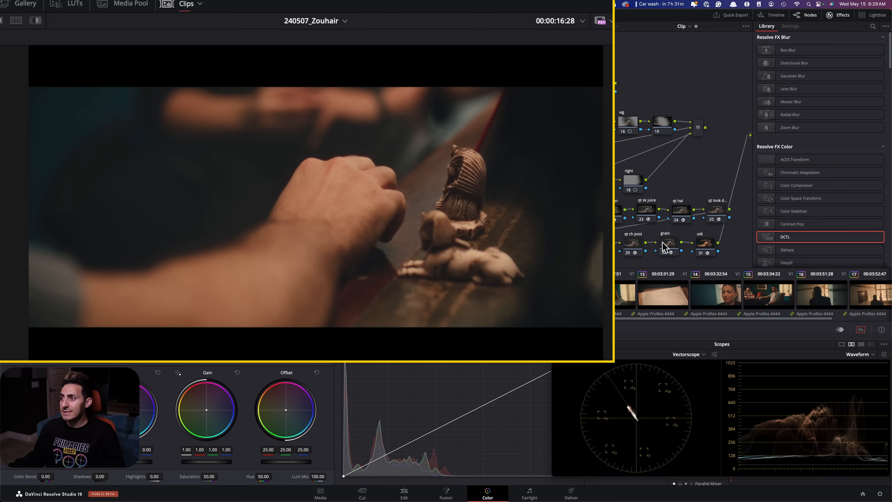
click(790, 223)
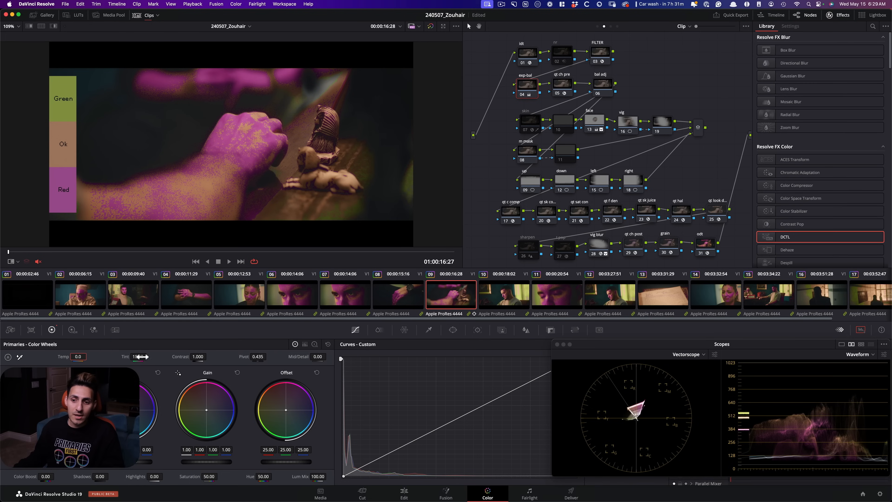
drag(140, 356, 154, 357)
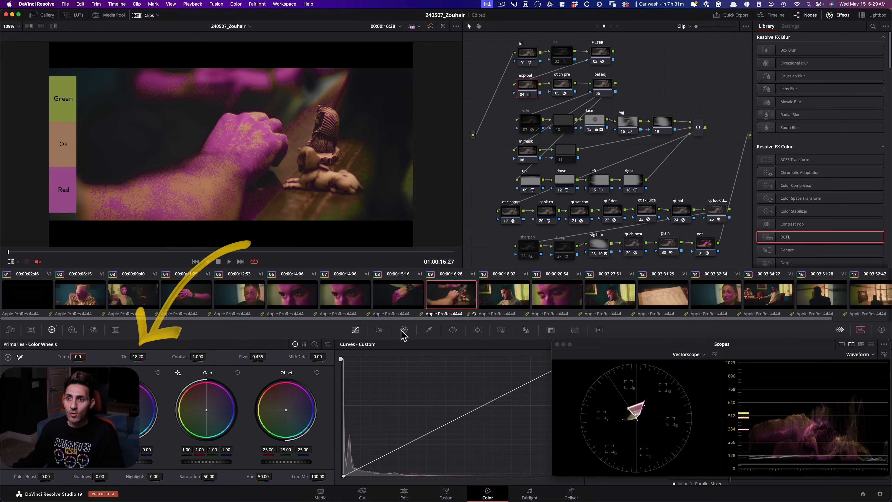
Examine the skin hue indicator on the clips preceding clip 09 and compare clip 03 with exp-bal node 04 on and off
key(Up)
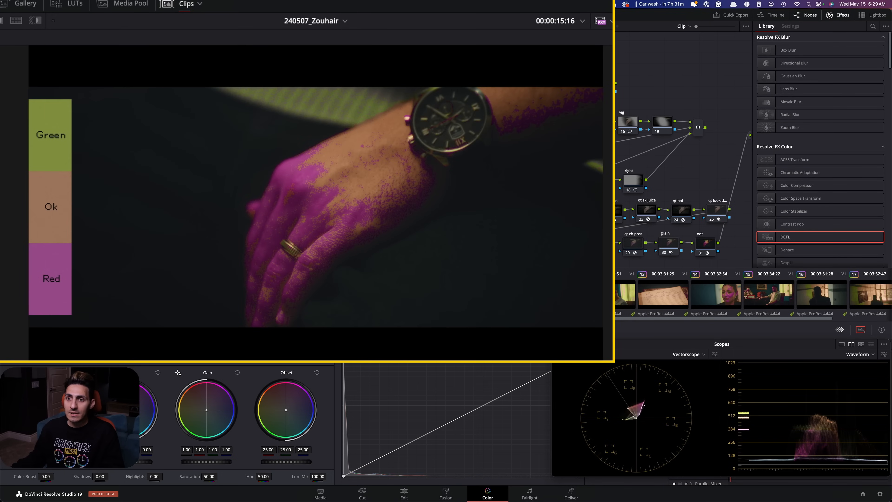
key(Up)
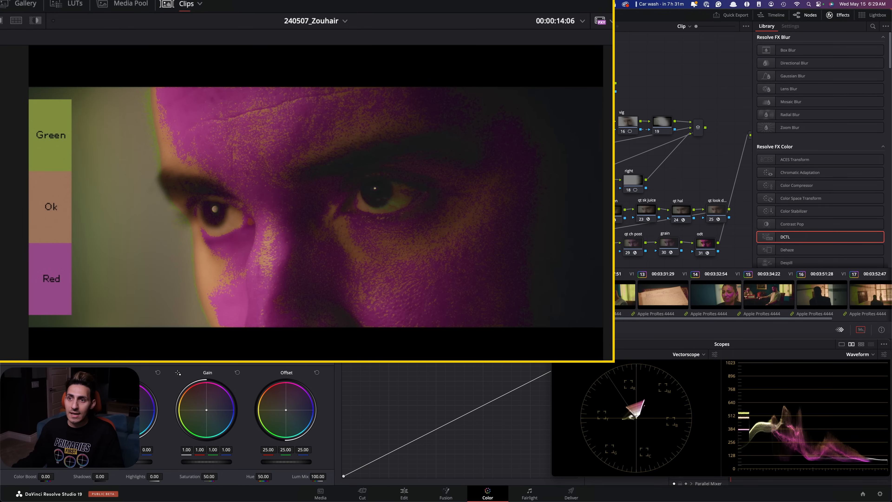
key(Up)
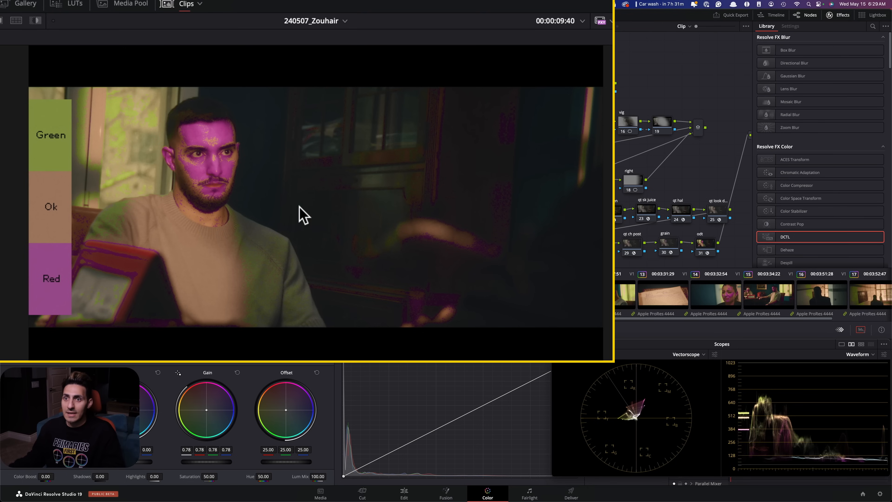
key(super+d)
key(super+d)
key(super+d)
key(super+d)
key(super+d)
key(super+d)
Examine the skin hue on clips 04 and 05, comparing the woman's face with exp-bal node 04 on and off
key(Down)
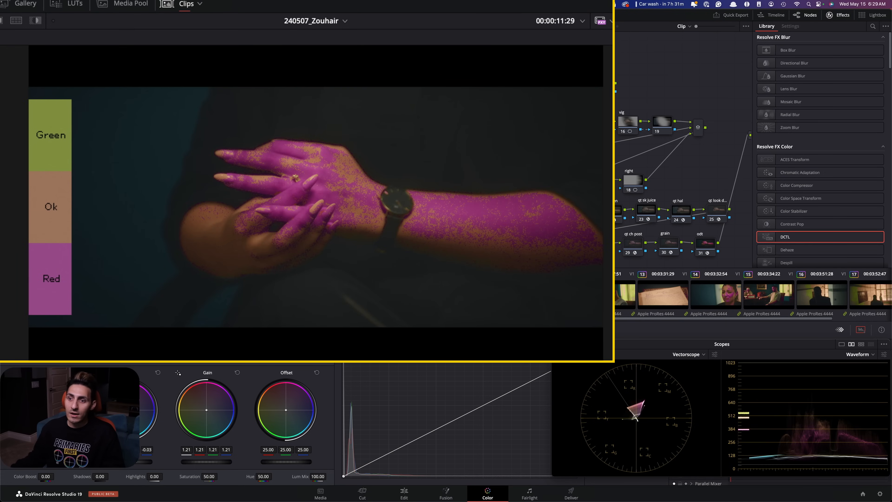
key(Down)
key(super+d)
key(super+d)
key(super+d)
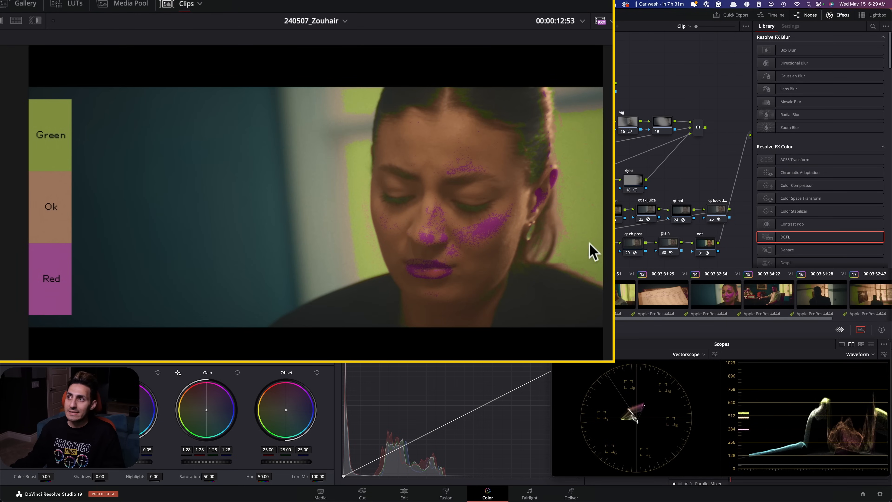
key(super+d)
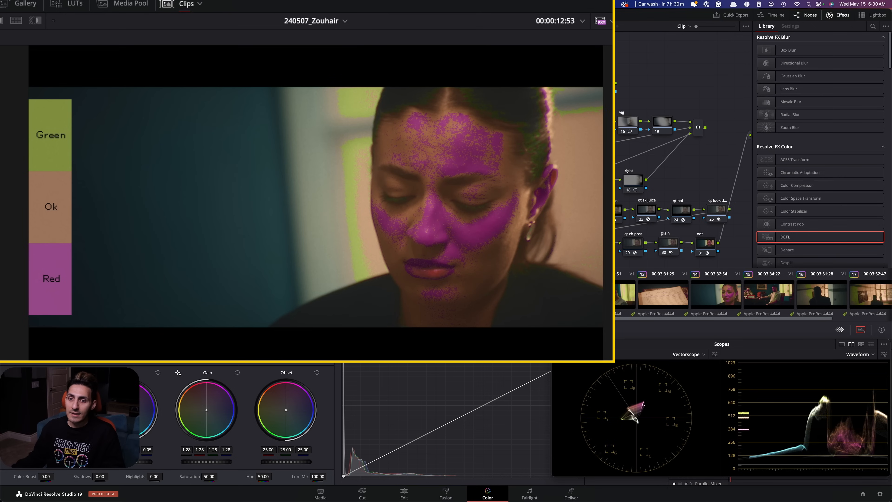
Examine the skin hue on clips 10, 12 and 14, comparing clip 14 with exp-bal node 04 on and off
key(Down)
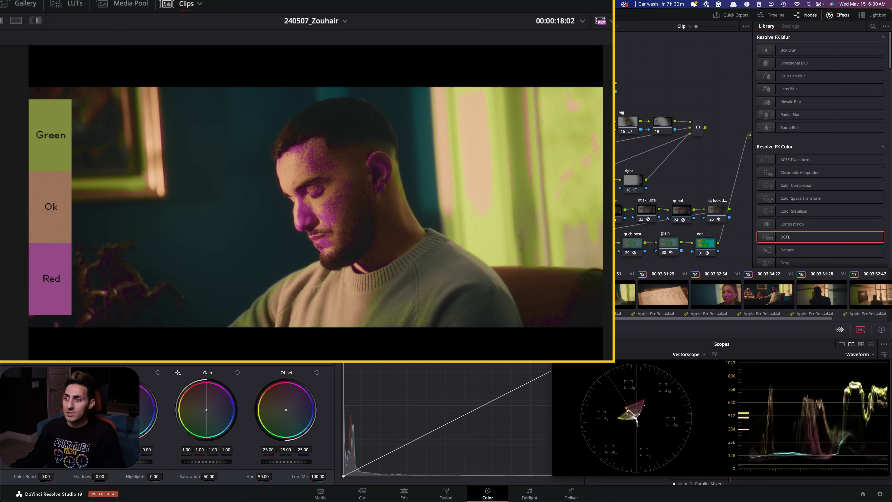
click(351, 295)
click(612, 296)
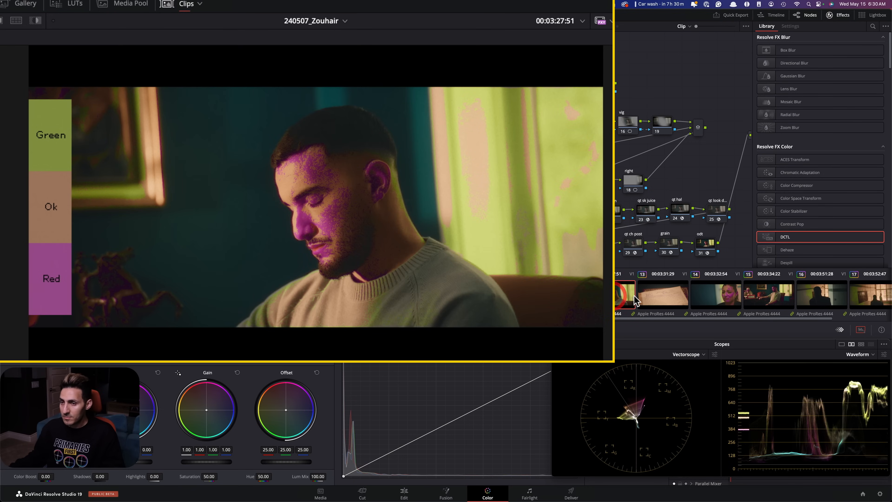
click(715, 298)
key(super+d)
key(super+d)
key(super+d)
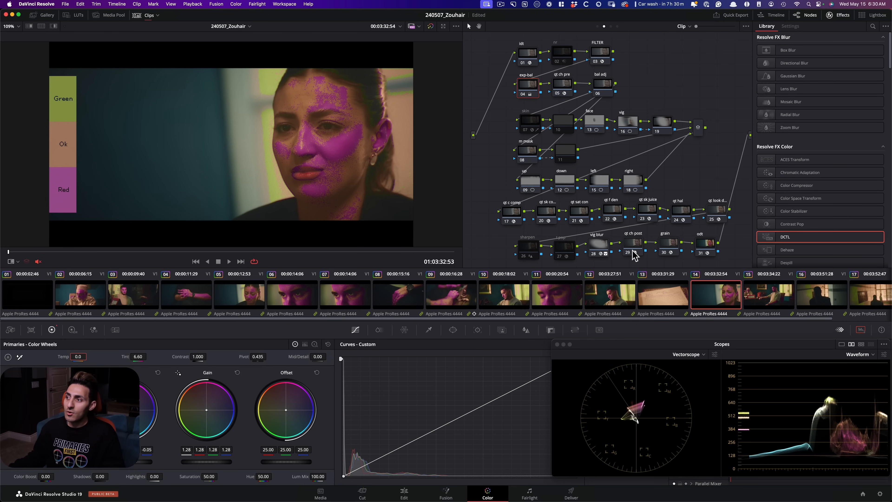
Disable charts node 29 on all clips and return to clip 10
click(636, 240)
key(super+d)
click(726, 297)
key(super+a)
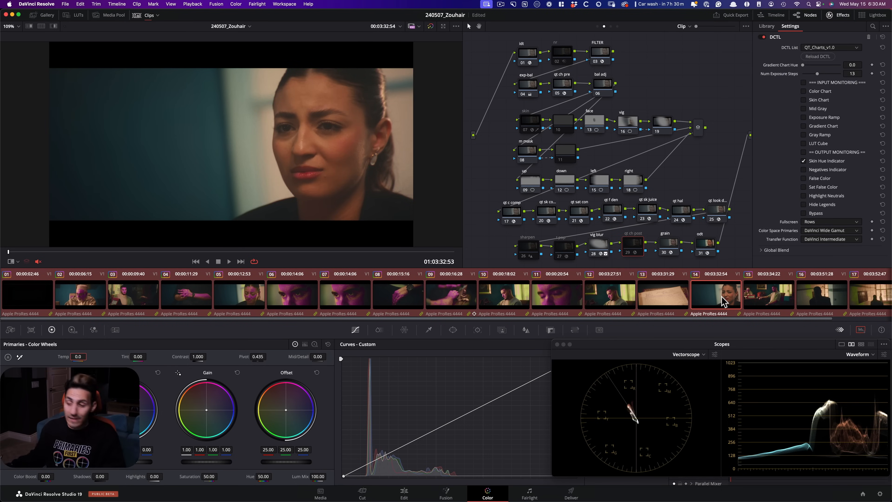
click(500, 301)
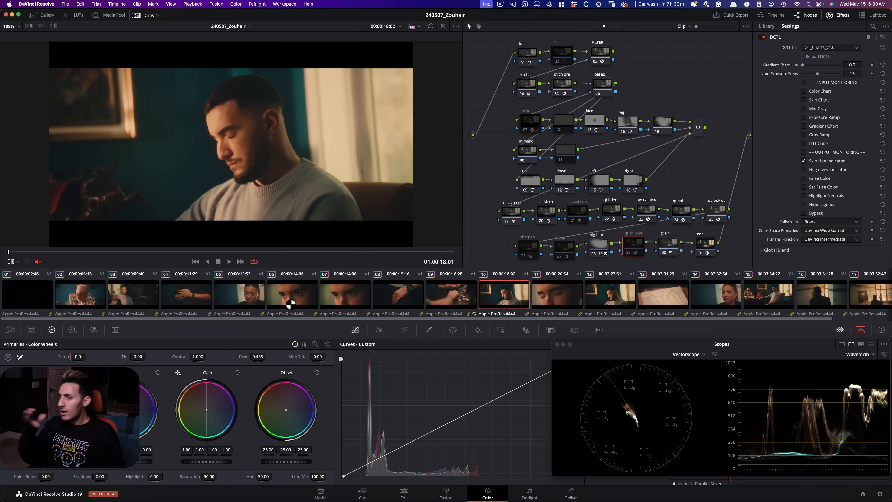
View exp-bal node 04 and the settings of color compressor node 17 on clip 10
scroll(290, 303, right, 1)
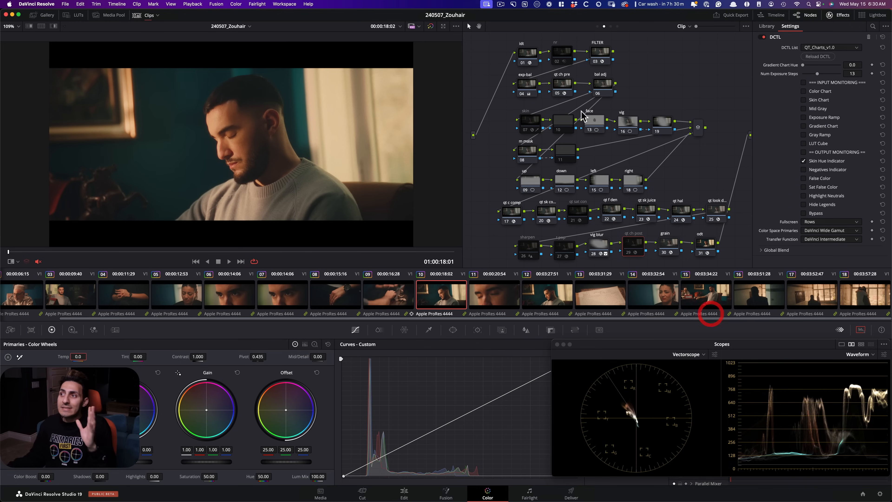
click(527, 83)
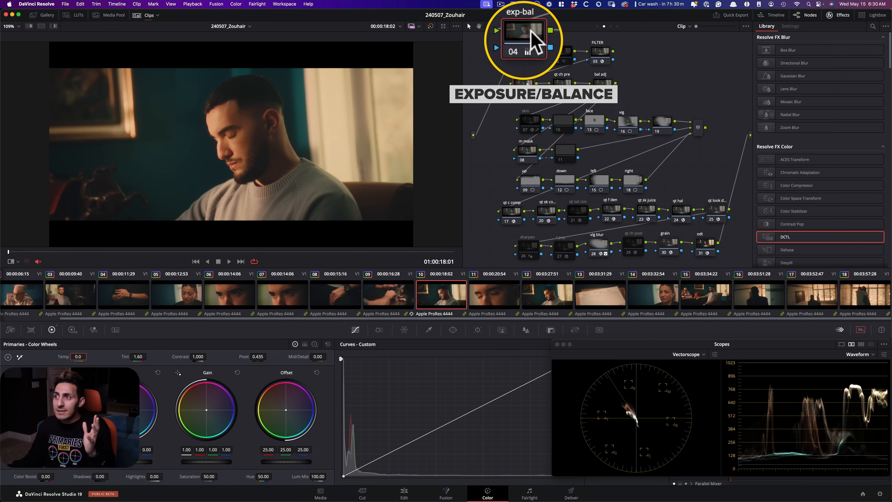
click(501, 211)
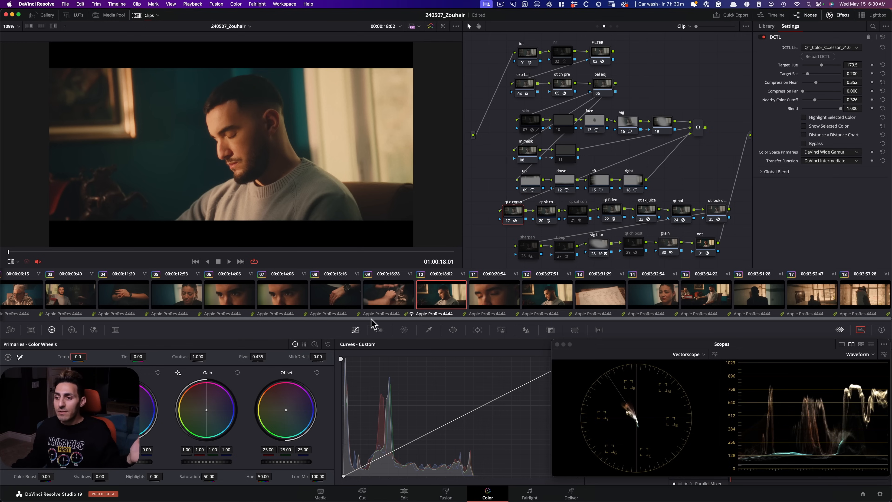
Show all timeline clips in the Lightbox with clip info hidden and thumbnails enlarged to six per row
key(shift+l)
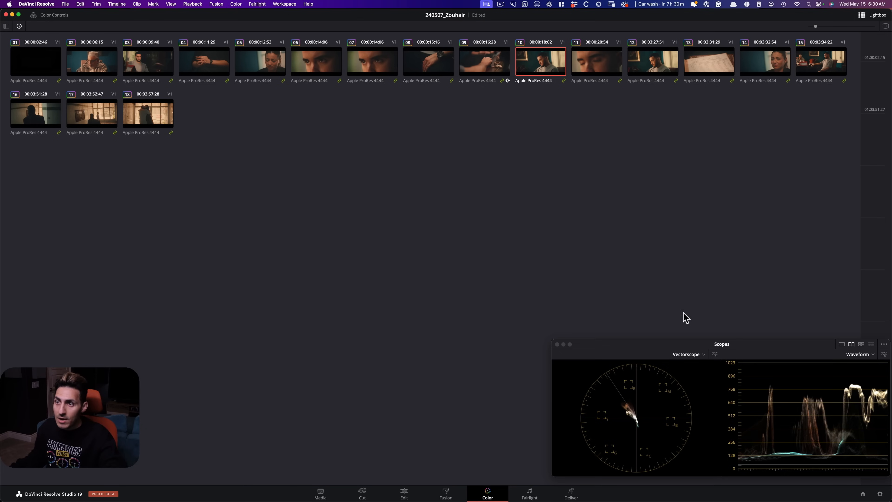
click(826, 26)
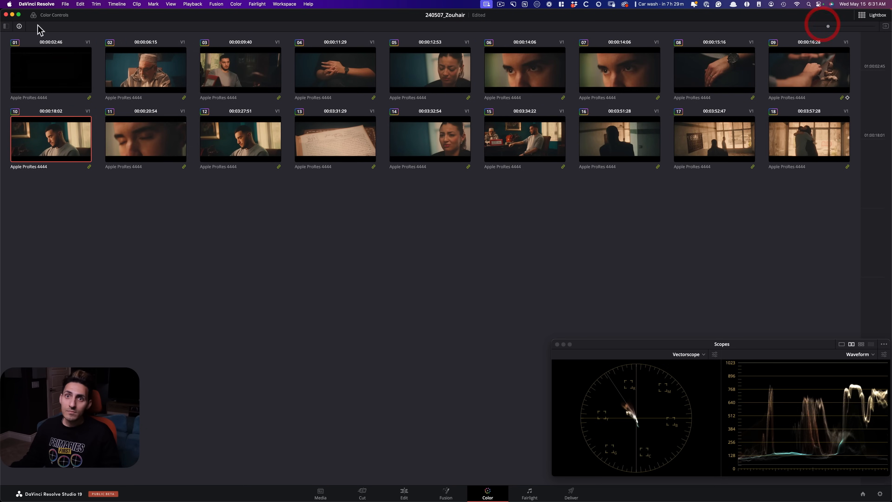
click(19, 26)
drag(827, 26, 846, 27)
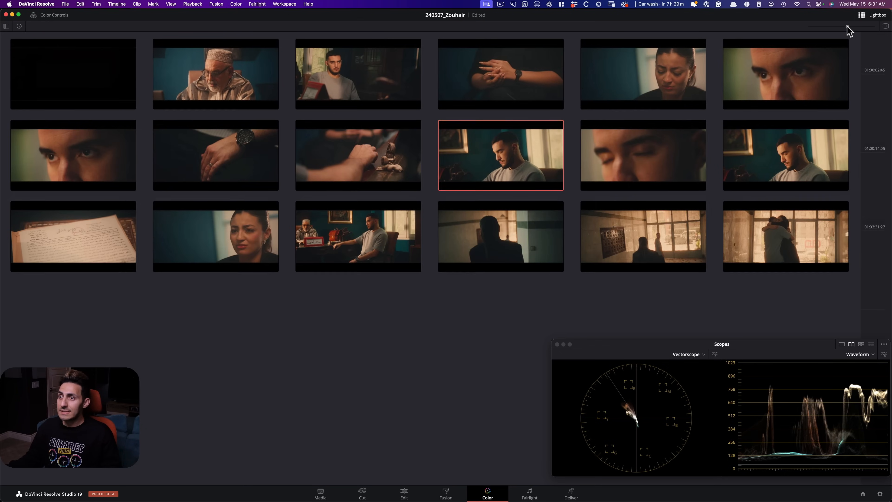
Examine the graded shots one by one in the Lightbox to compare how consistently the look matches across the timeline
click(353, 243)
click(86, 175)
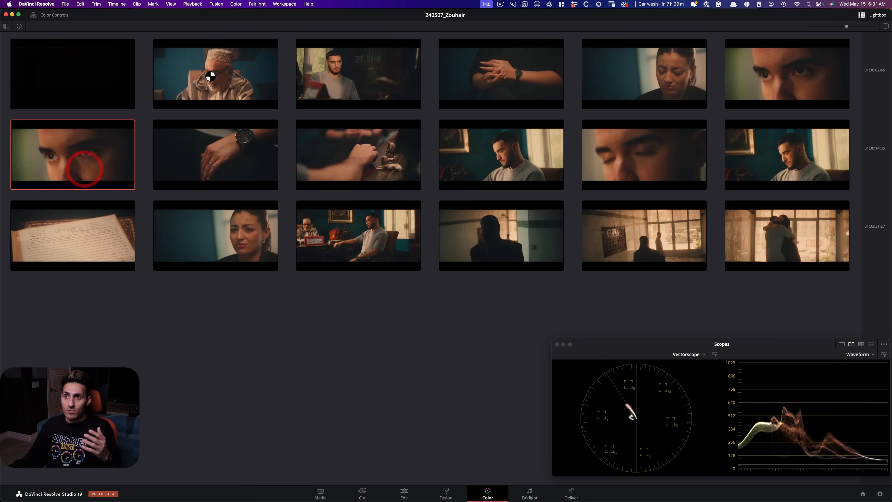
click(211, 72)
click(330, 64)
click(540, 76)
click(658, 74)
click(767, 74)
click(776, 153)
click(627, 147)
click(806, 238)
click(657, 241)
click(499, 160)
click(499, 236)
click(654, 238)
click(469, 244)
click(669, 244)
click(795, 239)
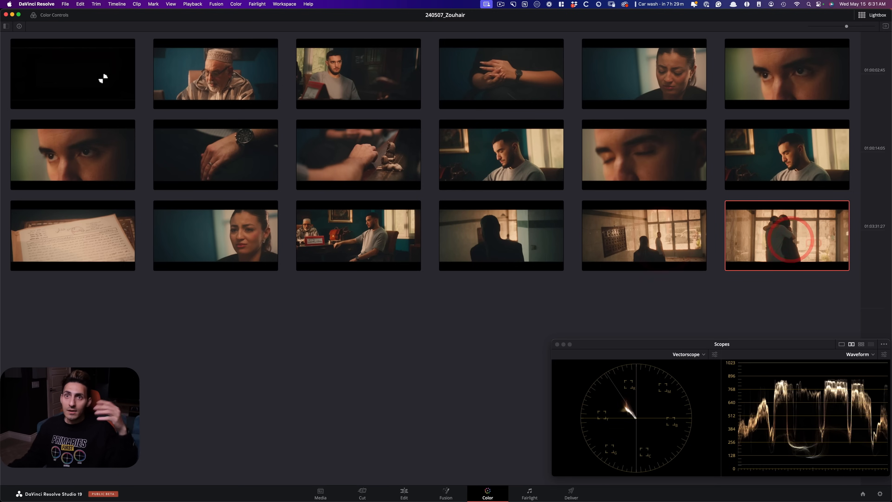
Leave the clip overview for clip 18, scrub to the couple facing each other, and display the Look DNA node's settings
key(Escape)
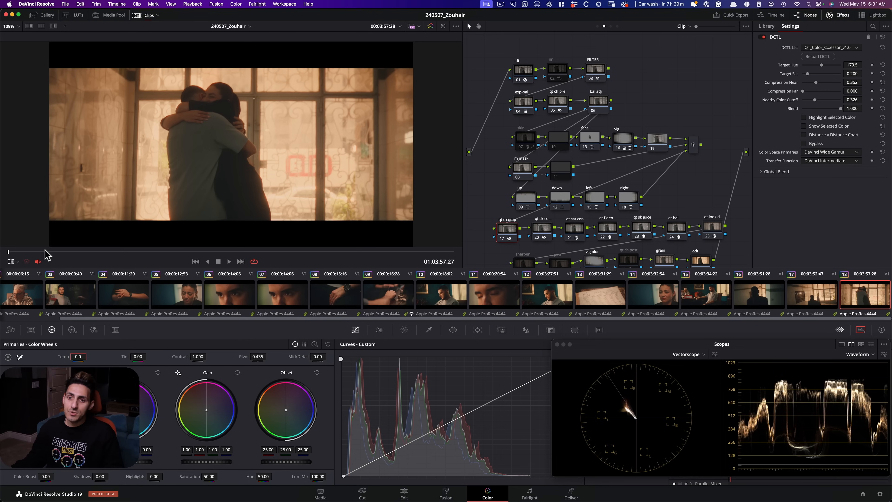
click(122, 253)
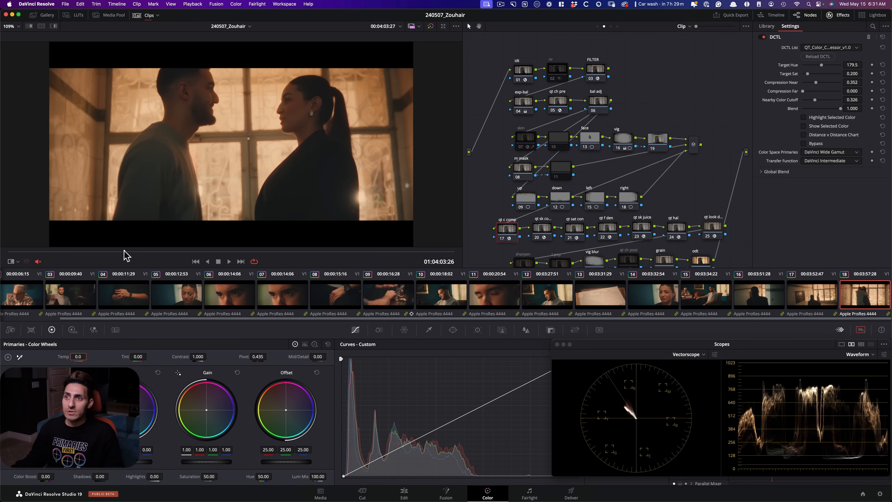
scroll(674, 163, down, 2)
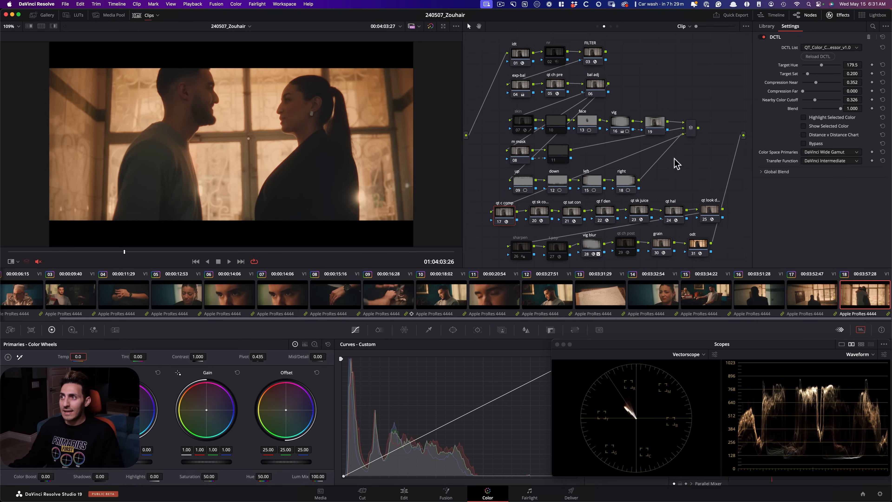
click(676, 164)
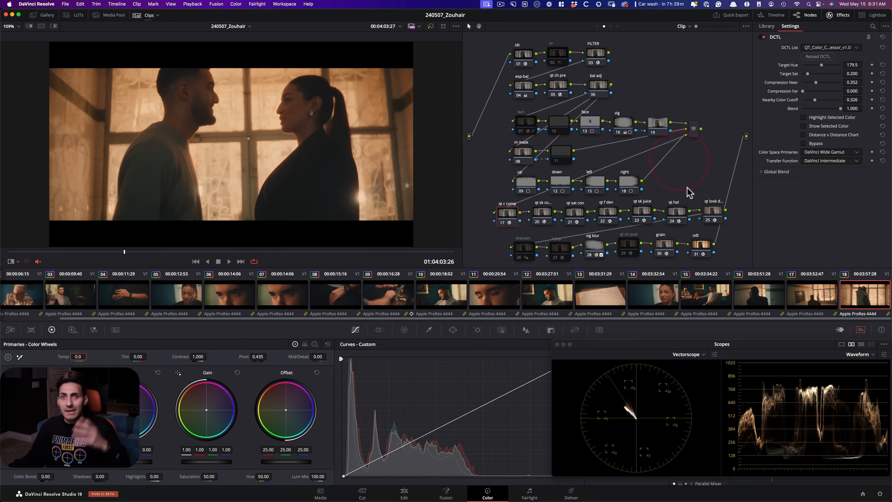
click(713, 211)
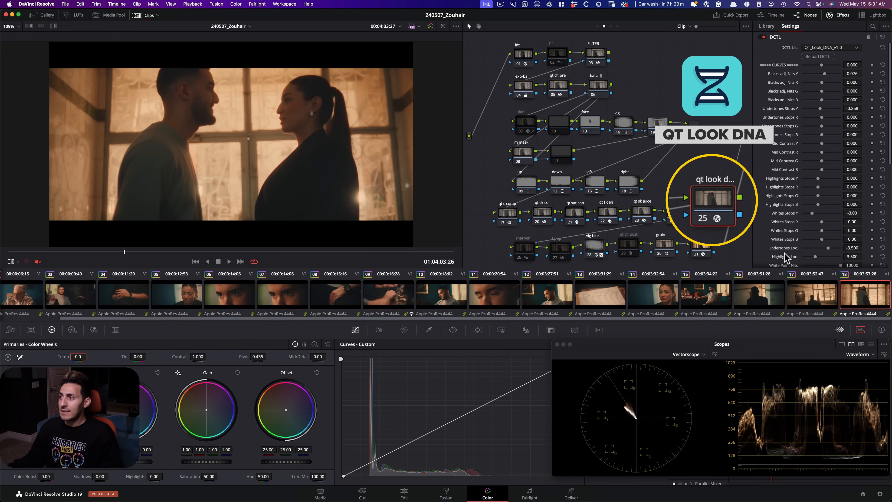
Compare clip 18 with and without the Look DNA balance adjustments using Balance Bypass
scroll(772, 150, down, 3)
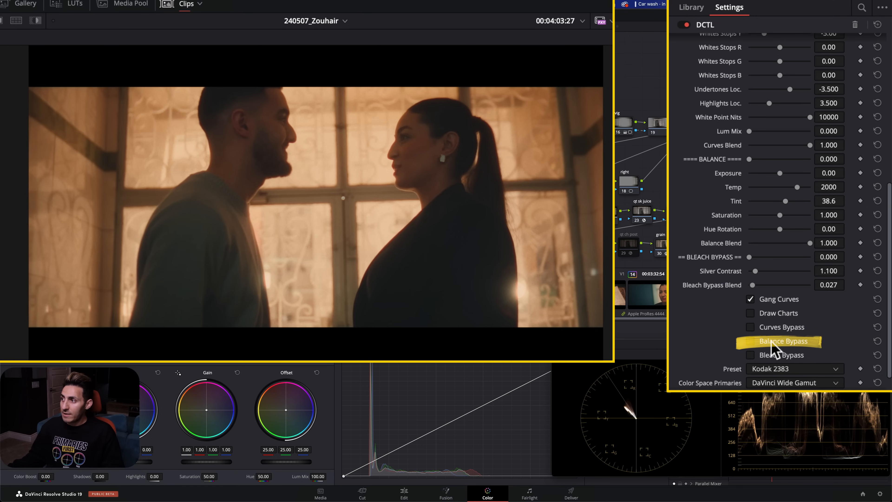
click(780, 341)
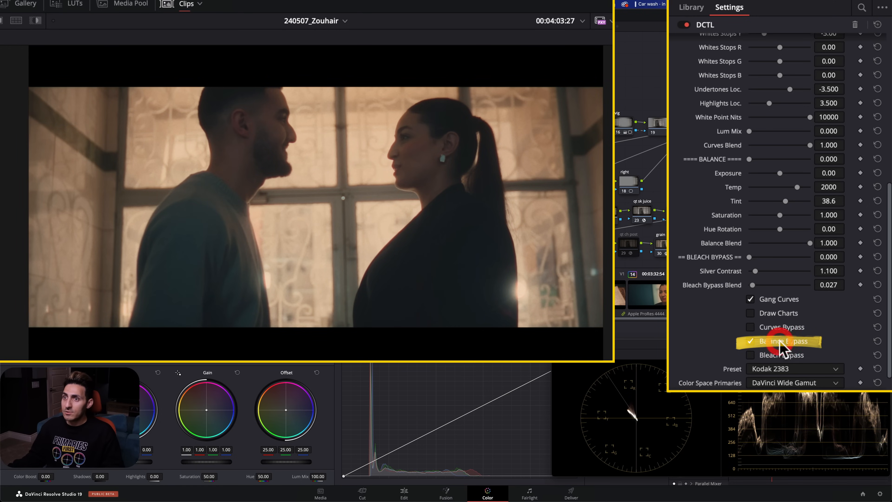
click(780, 340)
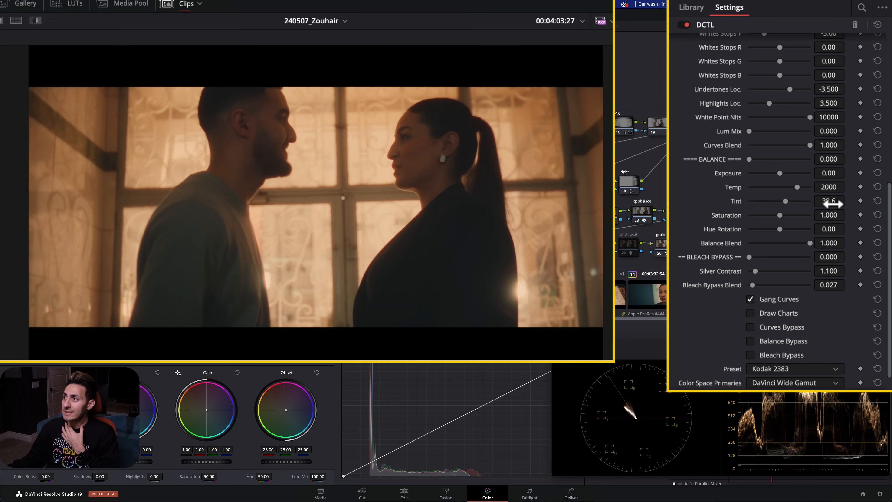
click(778, 347)
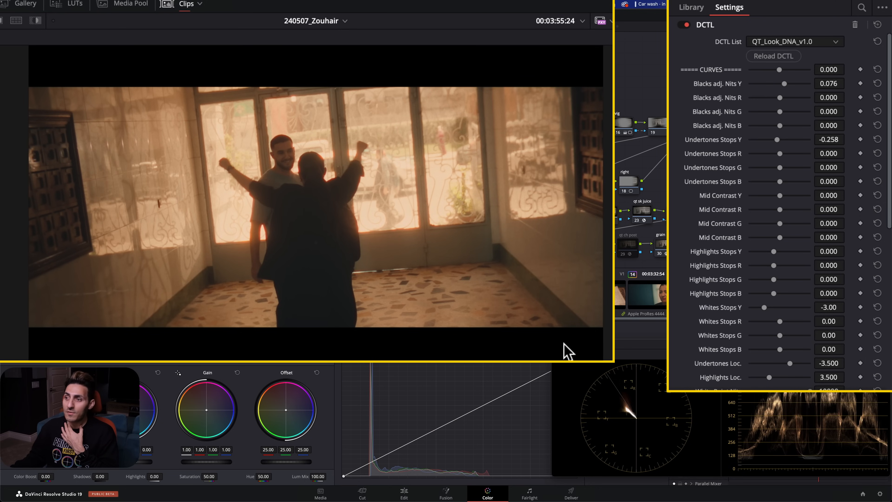
Compare clip 17 with and without the Look DNA balance by turning Balance Bypass on and off again
scroll(732, 309, down, 10)
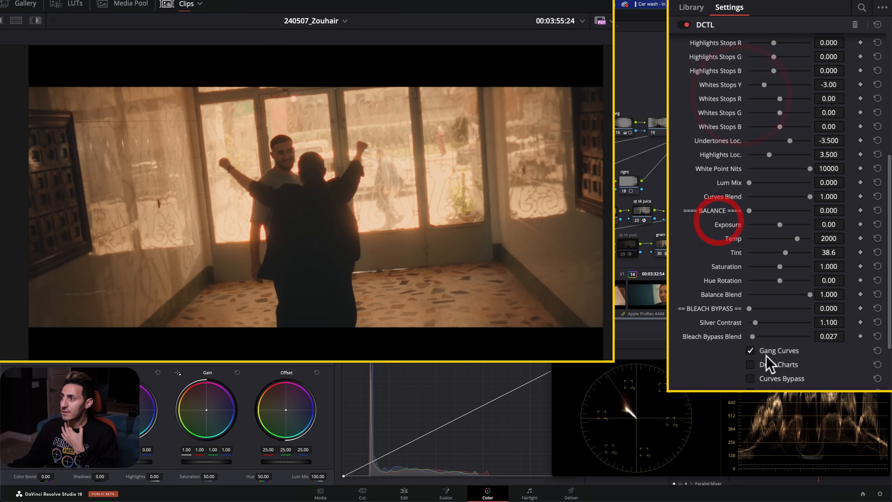
click(785, 314)
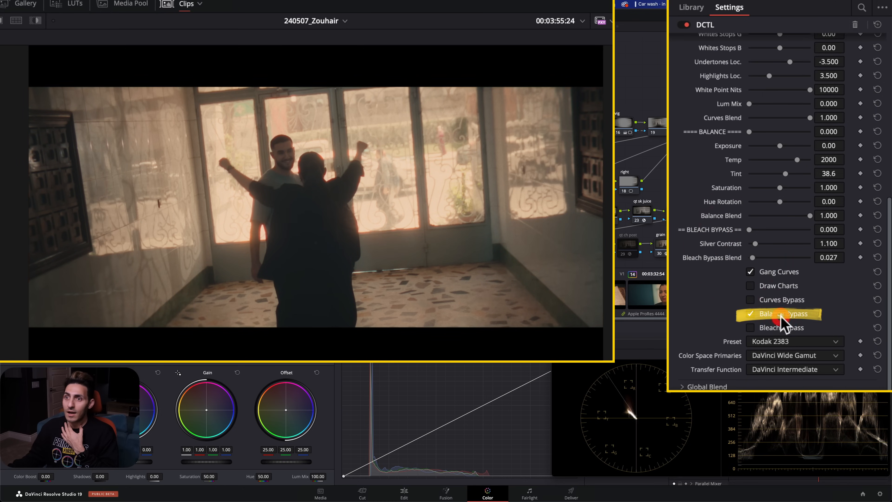
click(786, 315)
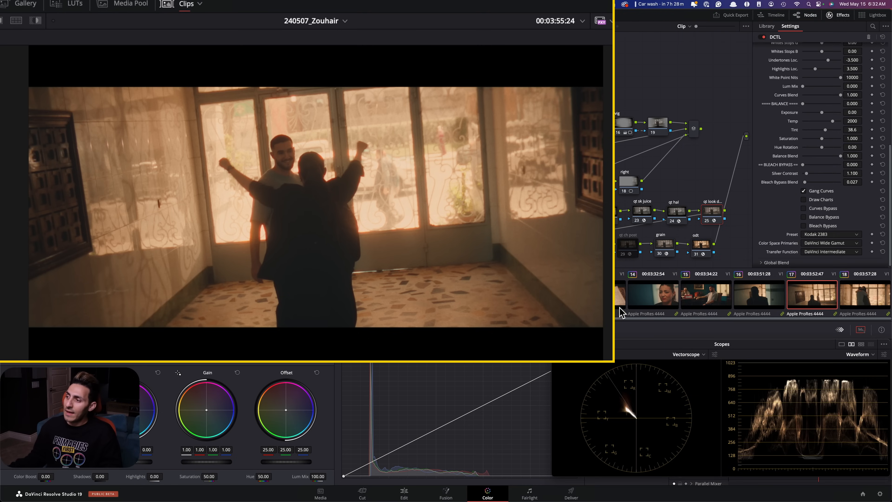
Select clip 17's halation node and examine its glow up close, toggling the node off and on
click(671, 207)
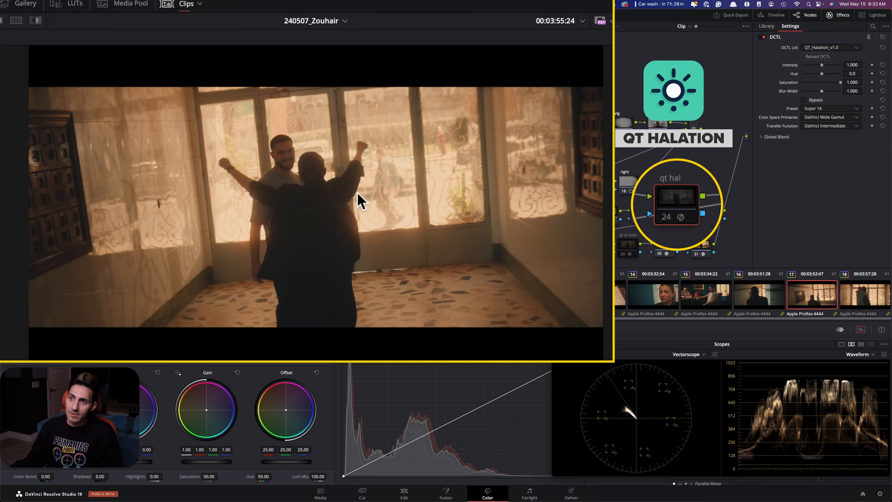
scroll(488, 251, up, 5)
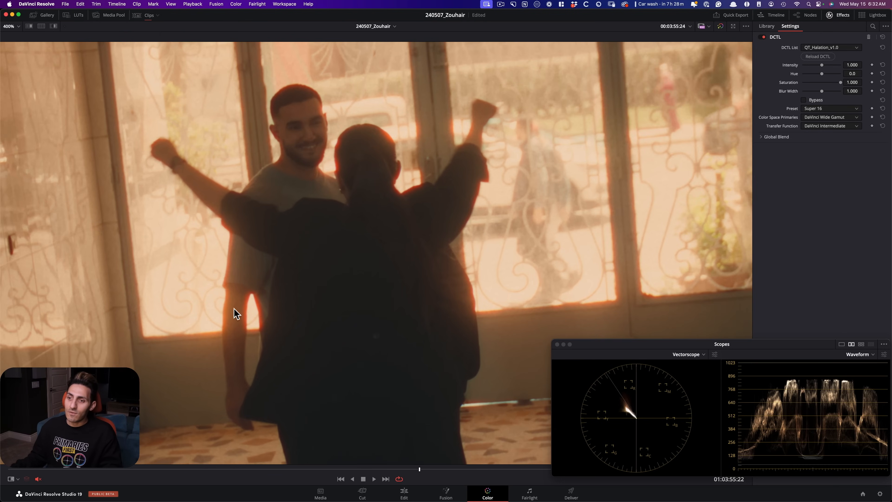
scroll(242, 304, up, 1)
key(super+d)
key(super+d)
drag(491, 301, 521, 398)
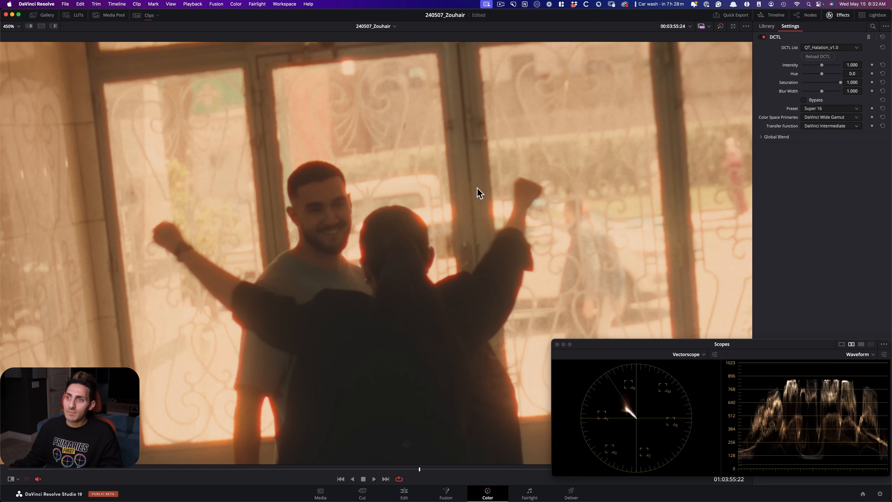
scroll(477, 188, up, 1)
drag(418, 223, 569, 253)
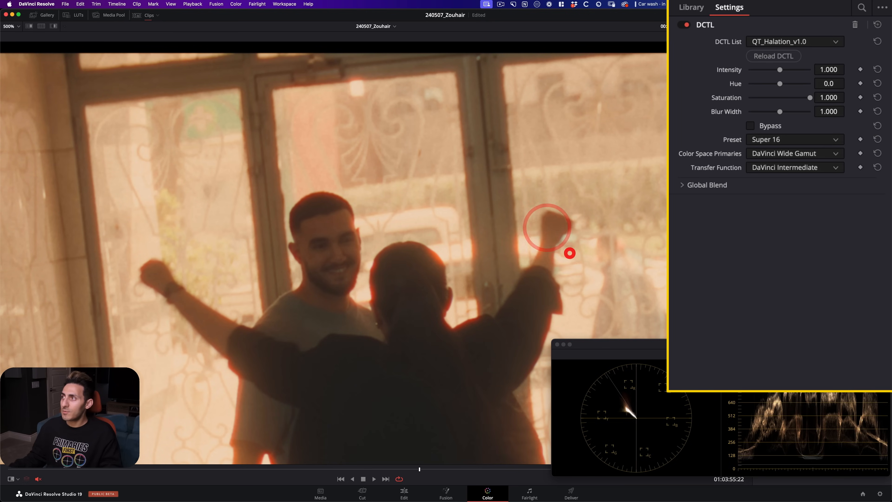
Set the halation preset to Super 35 and inspect the glow along the embracing couple's edges
click(822, 140)
click(793, 179)
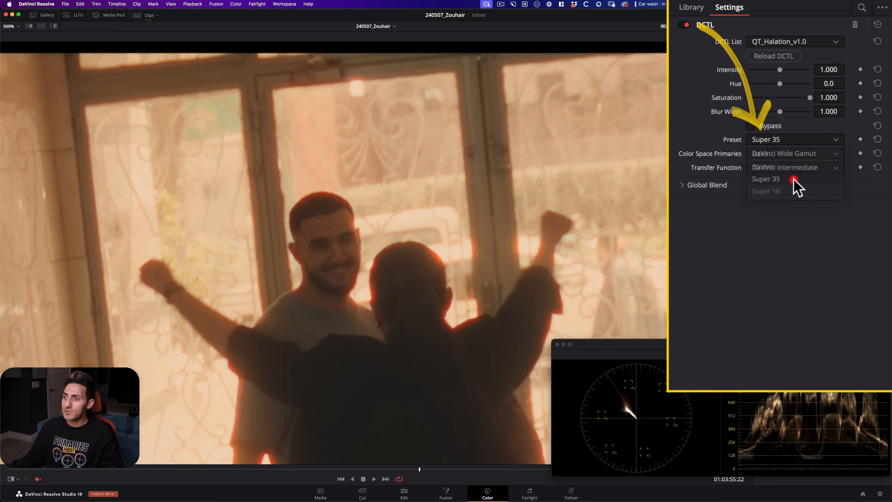
scroll(446, 282, down, 3)
drag(449, 323, 387, 180)
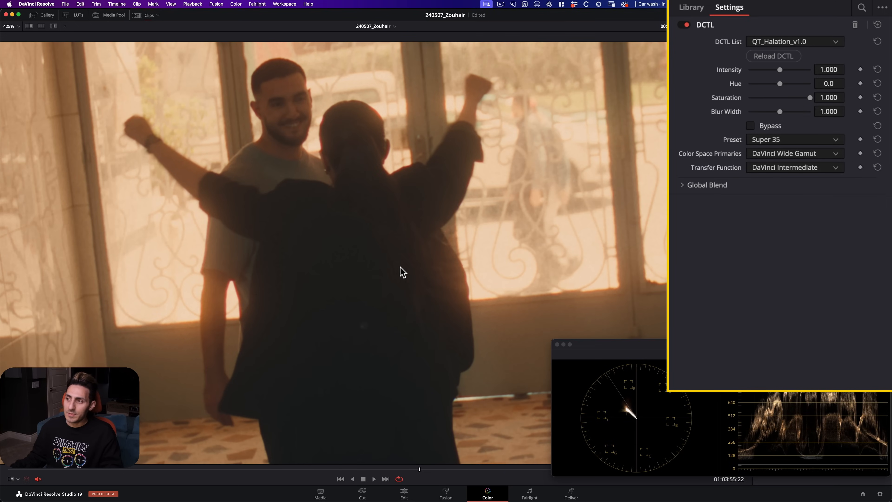
drag(402, 259, 401, 327)
scroll(478, 354, up, 1)
drag(478, 354, 384, 237)
scroll(419, 238, up, 5)
scroll(409, 265, up, 6)
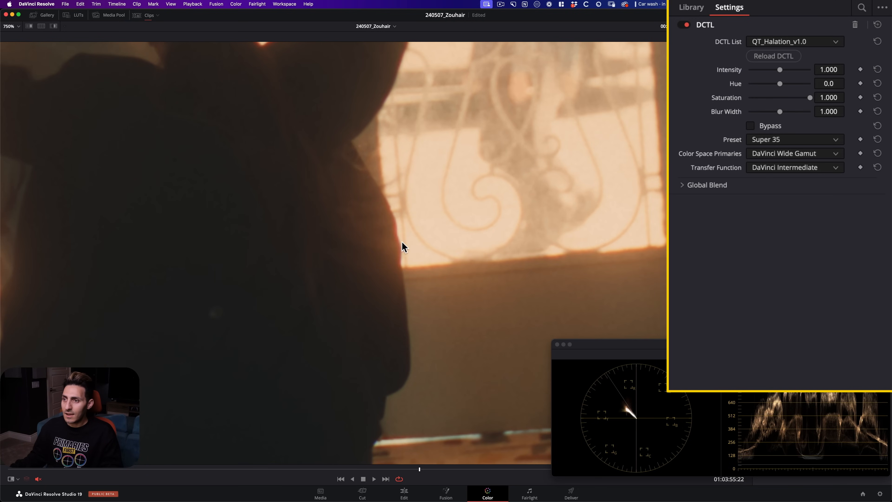
Set the halation preset to Super 16 and restore the standard viewer layout with the whole frame fitted
click(807, 139)
click(790, 188)
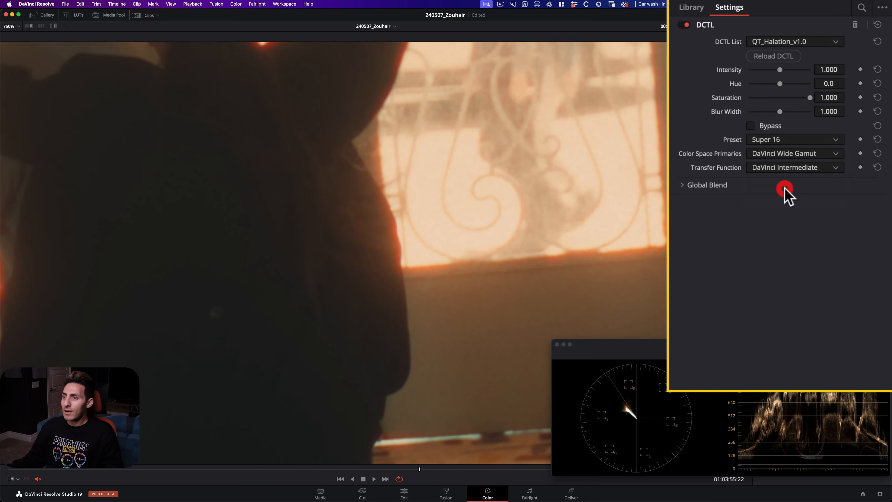
scroll(312, 175, down, 1)
scroll(312, 175, down, 12)
key(shift+z)
click(563, 346)
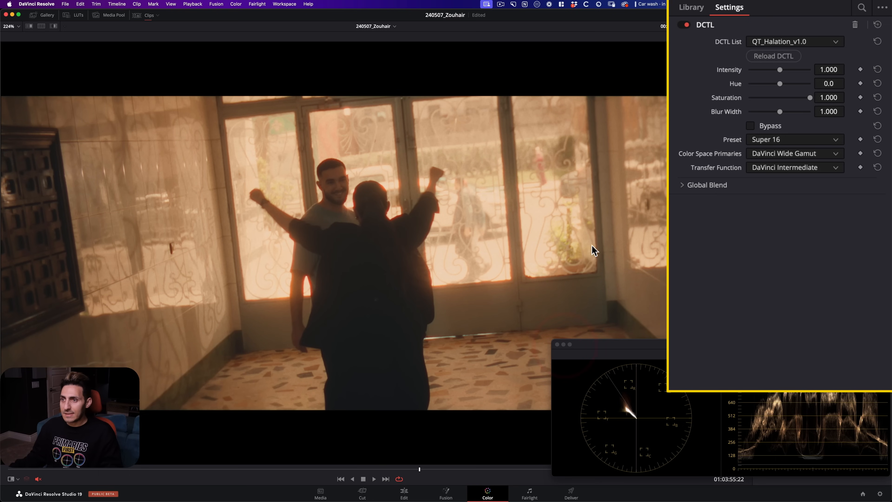
key(alt+f)
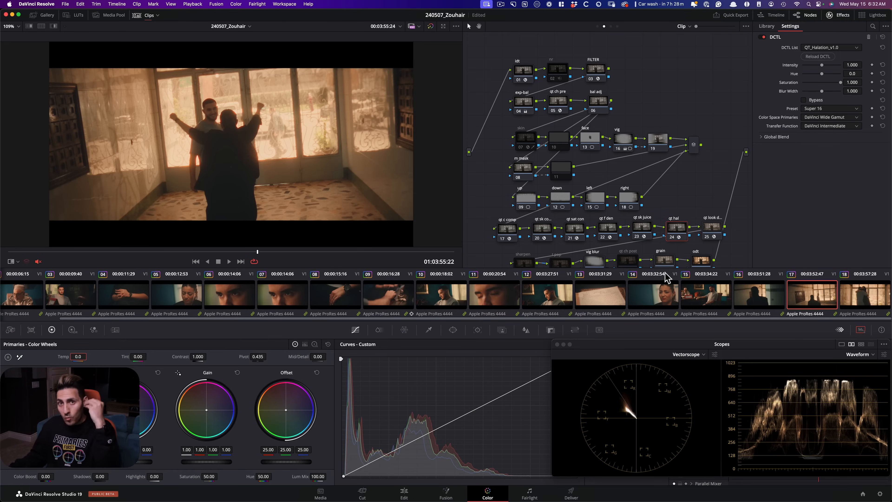
Open clip 16 and play it up to about 00:03:51:42
click(767, 300)
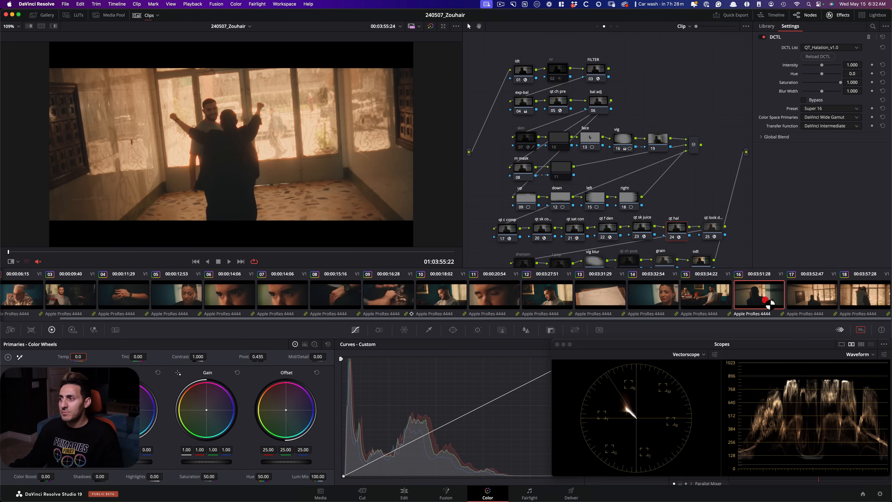
key(alt+f)
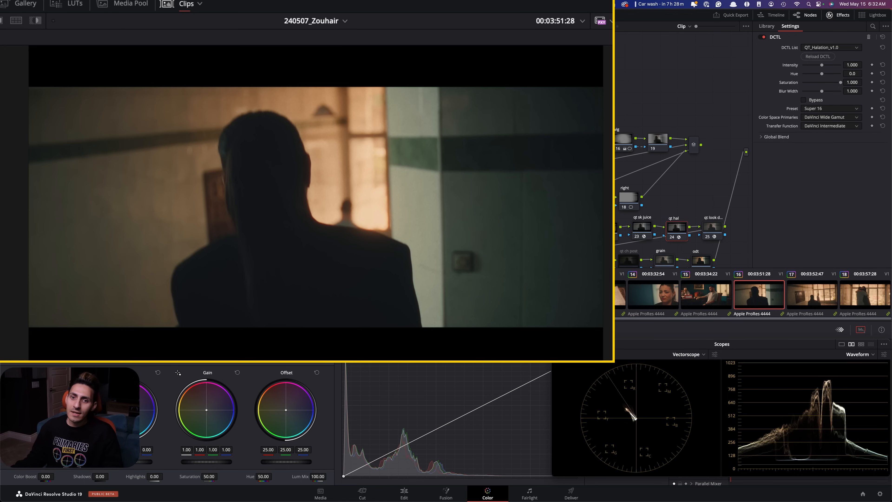
key(space)
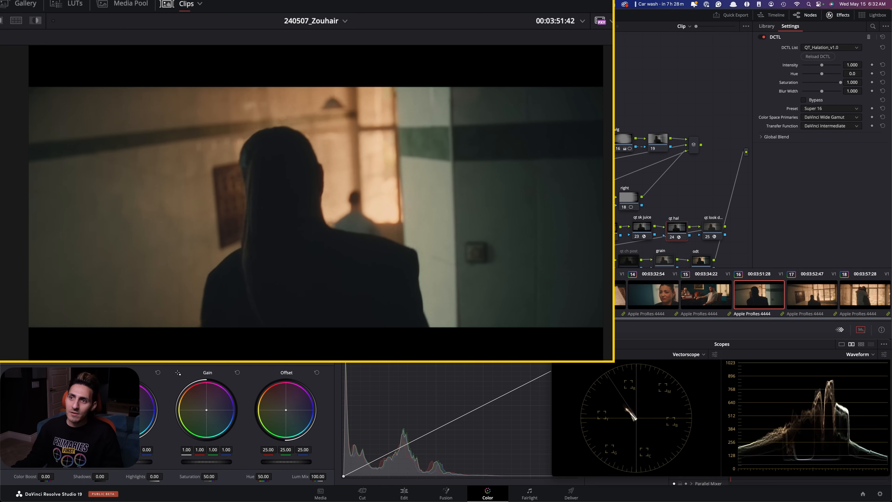
click(447, 215)
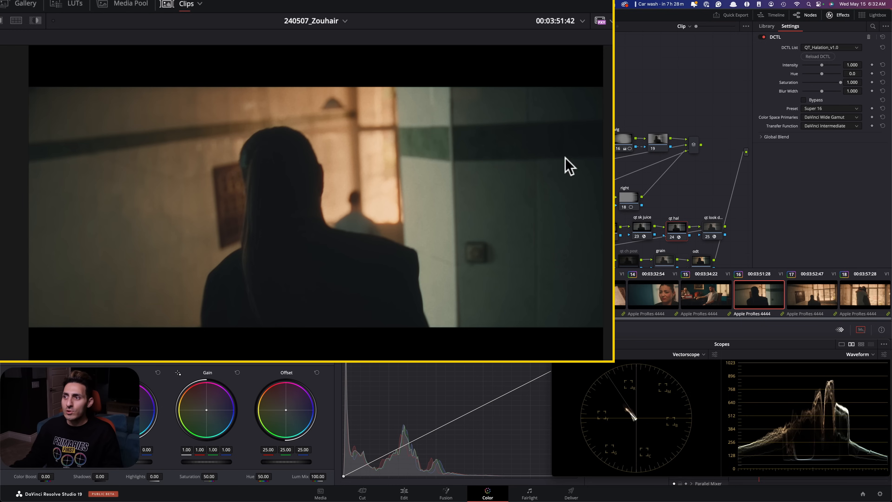
Inspect the Color Compressor node's effect on clip 16, turning Show Selected Color on and off again
click(572, 228)
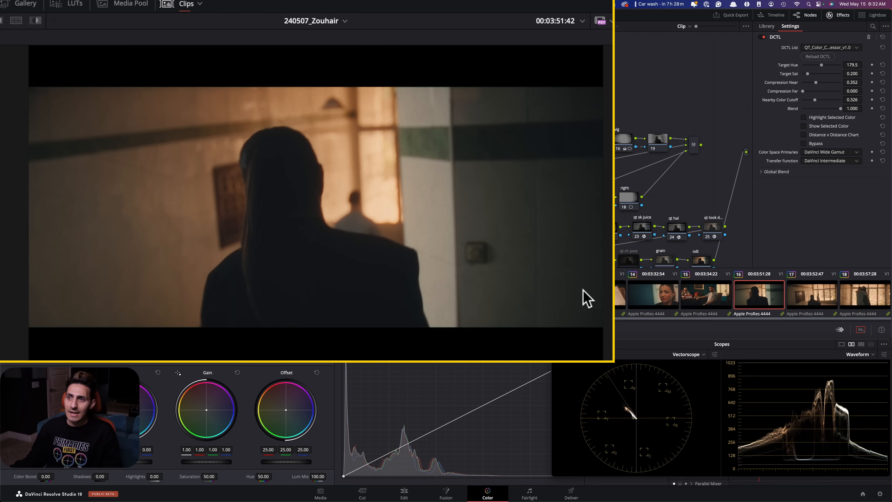
click(821, 126)
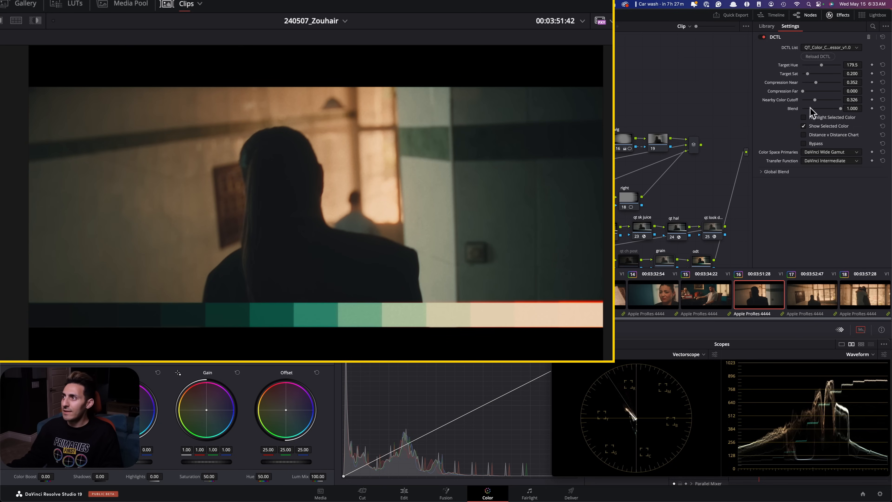
click(828, 125)
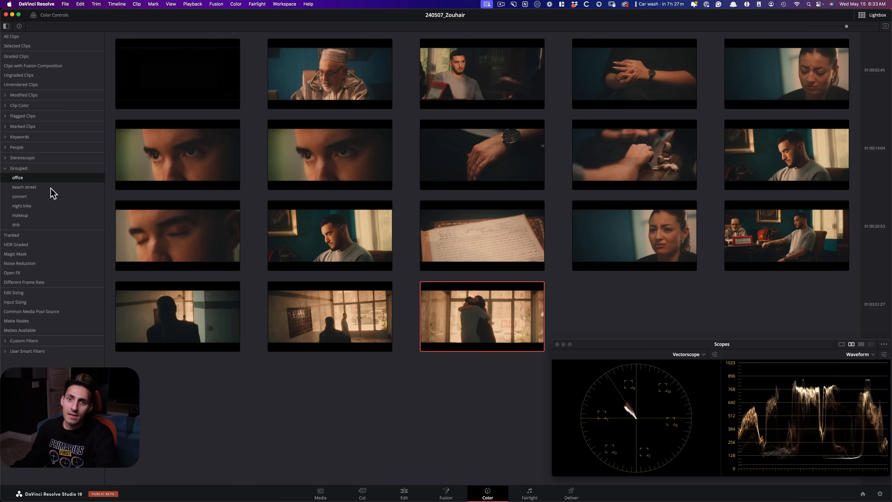
Filter the clips to the concert group and open its first clip for grading
click(38, 196)
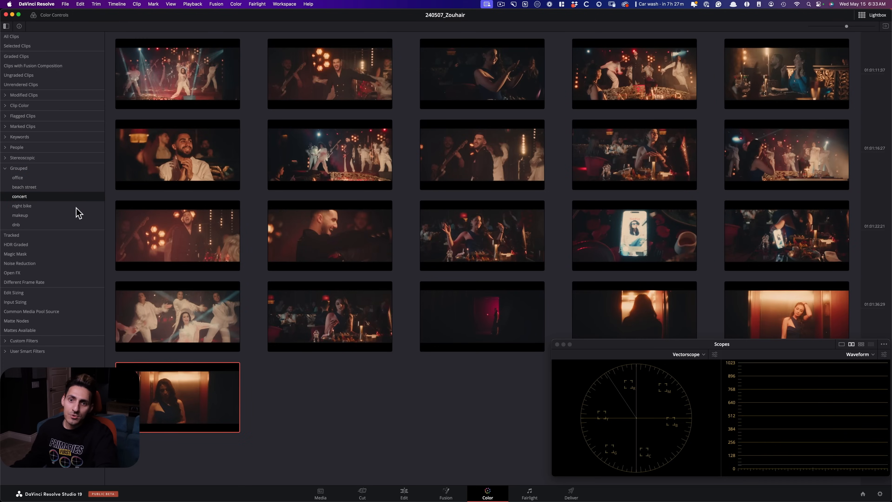
click(5, 27)
key(Escape)
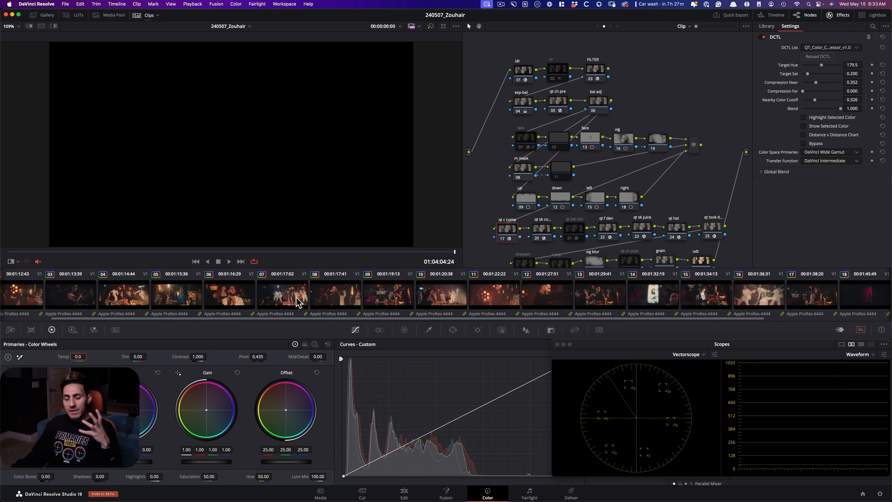
click(17, 300)
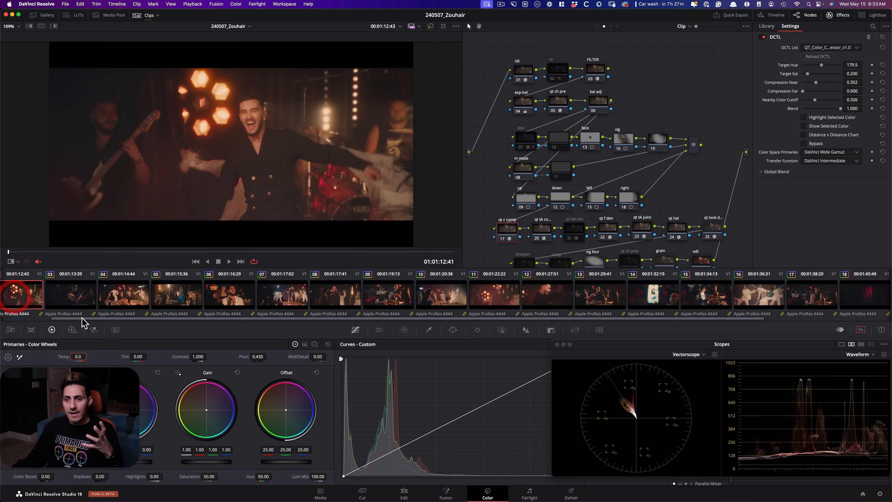
click(31, 304)
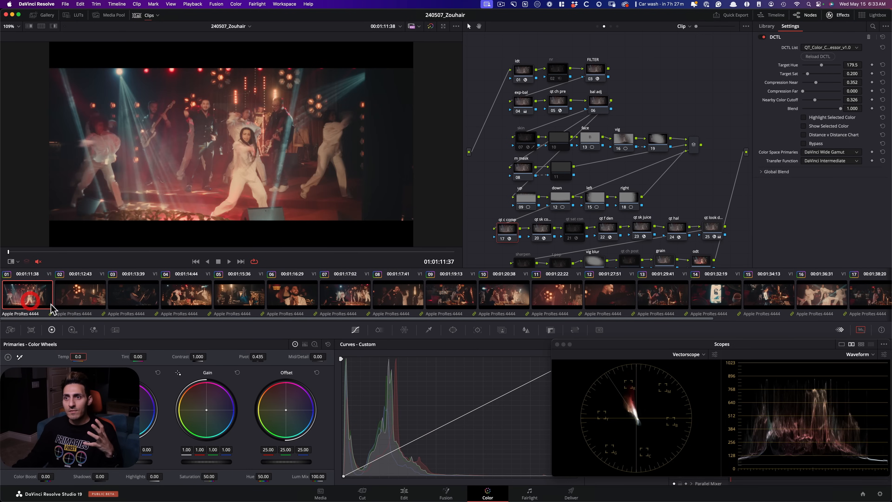
Move the first concert clip to about 00:01:12:09 and disable its row of look nodes
drag(12, 258, 326, 257)
drag(216, 252, 230, 252)
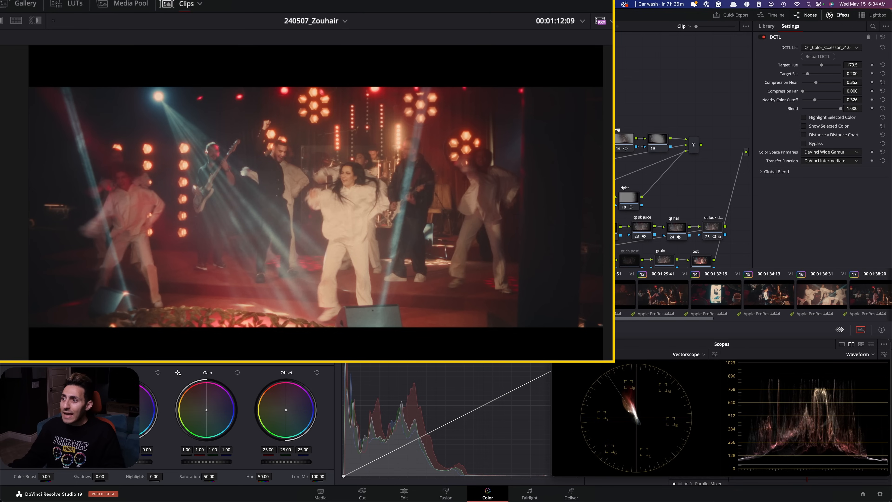
drag(744, 225, 615, 227)
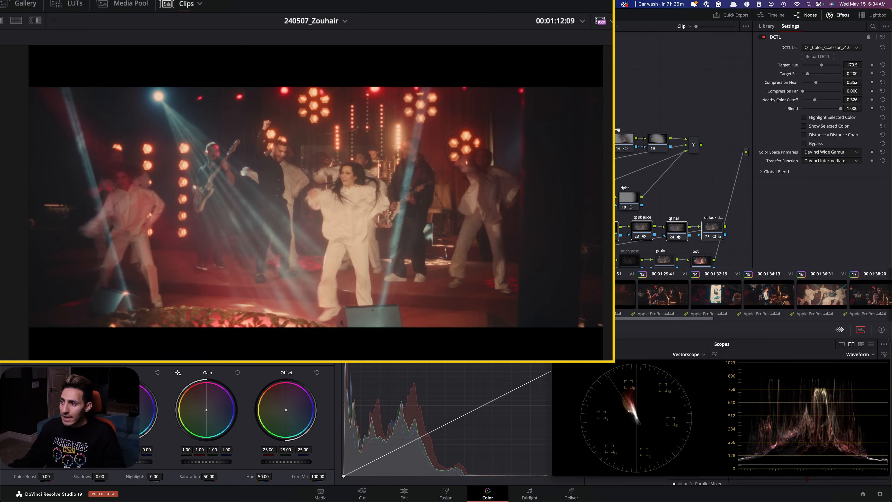
key(super+d)
click(677, 199)
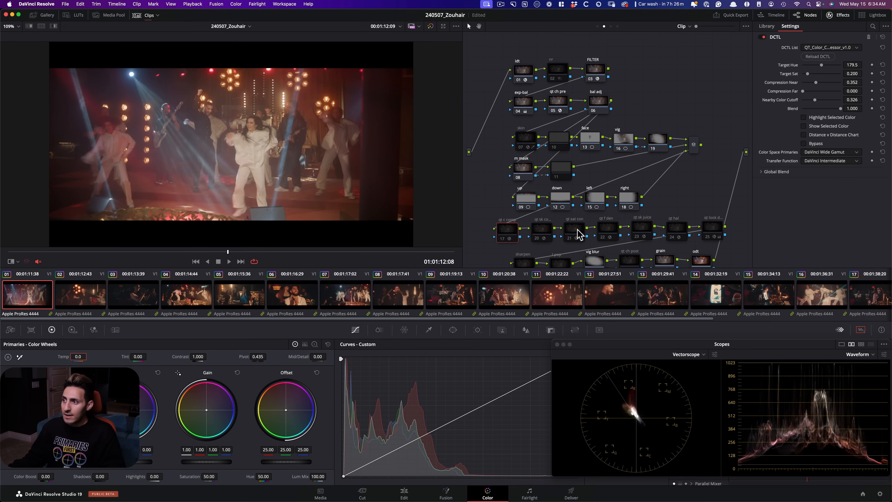
Move the saturation control node 21 below the look row, and re-enable the other look nodes together
click(576, 247)
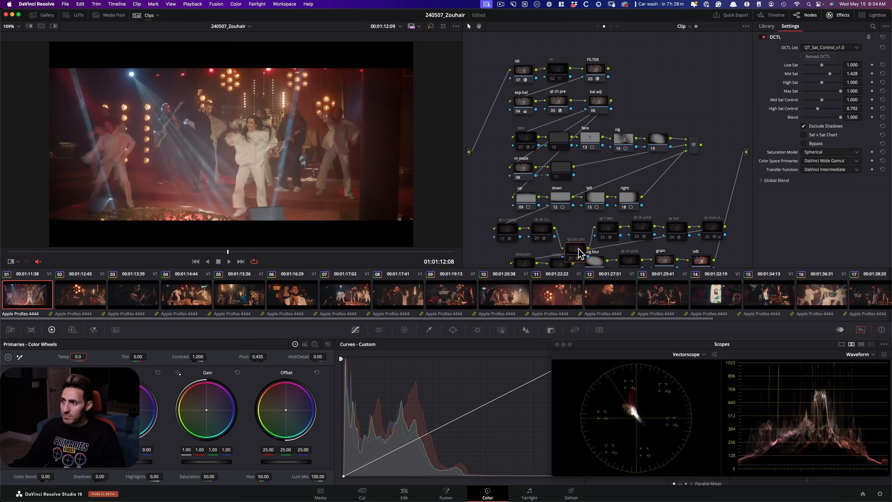
click(708, 229)
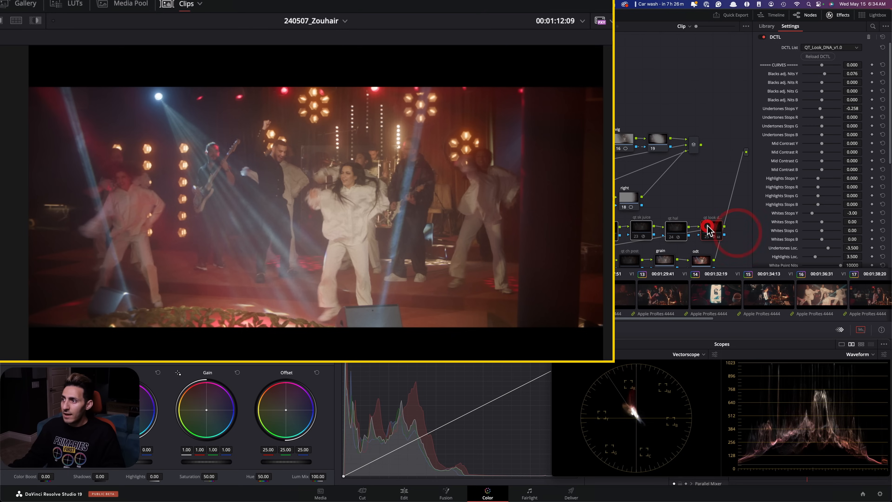
key(super+d)
key(super+d)
key(super+d)
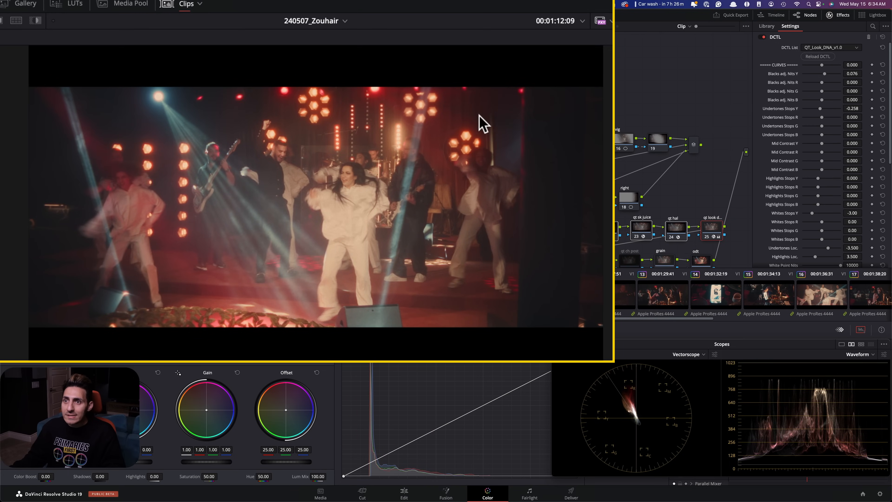
Compare the full concert frame with the look nodes repeatedly switched off and on
key(super+d)
key(super+d)
key(super+d)
key(super+d)
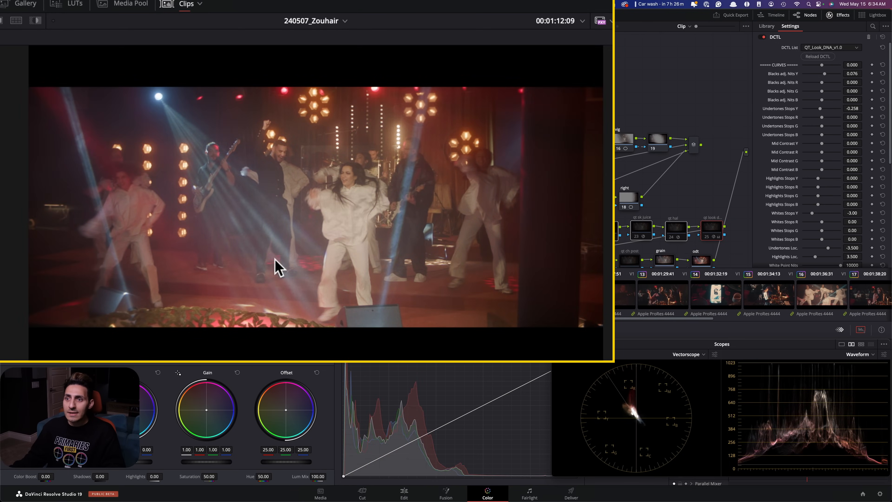
key(super+d)
key(super+d)
key(super+d)
key(super+d)
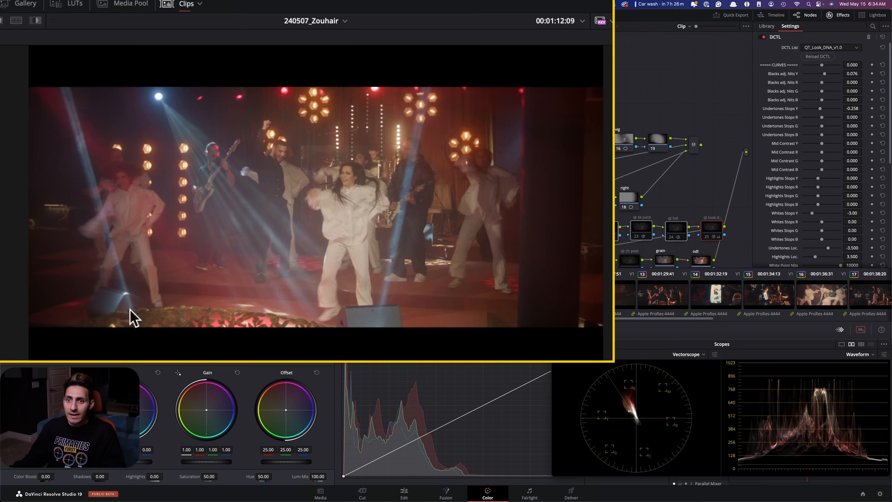
key(super+d)
key(super+d)
key(super+d)
key(super+d)
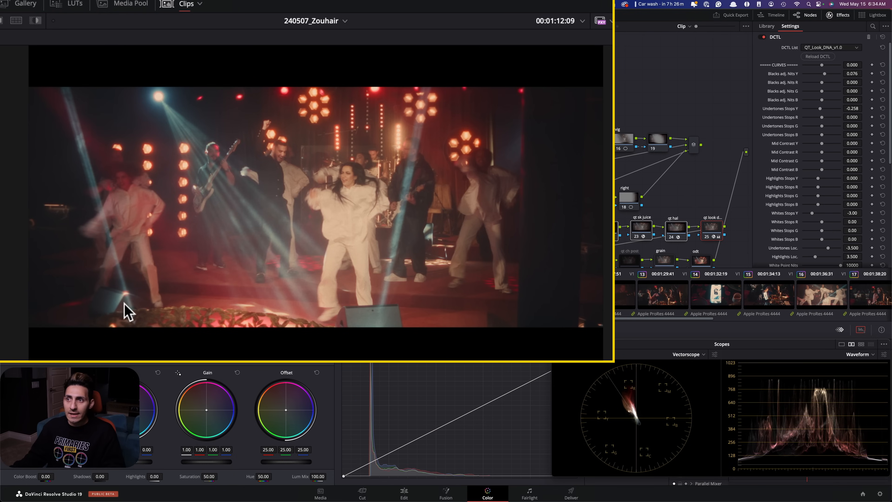
key(super+d)
key(super+d)
key(super+d)
key(super+d)
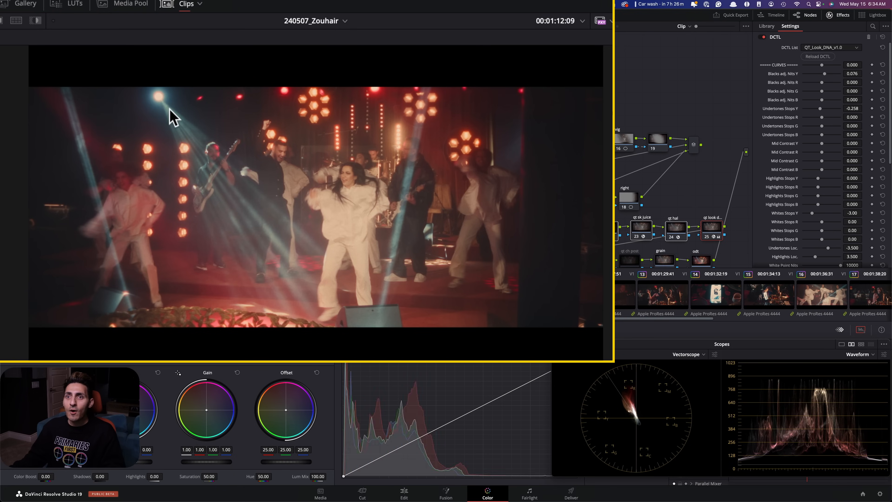
key(super+d)
key(super+d)
key(super+d)
key(super+d)
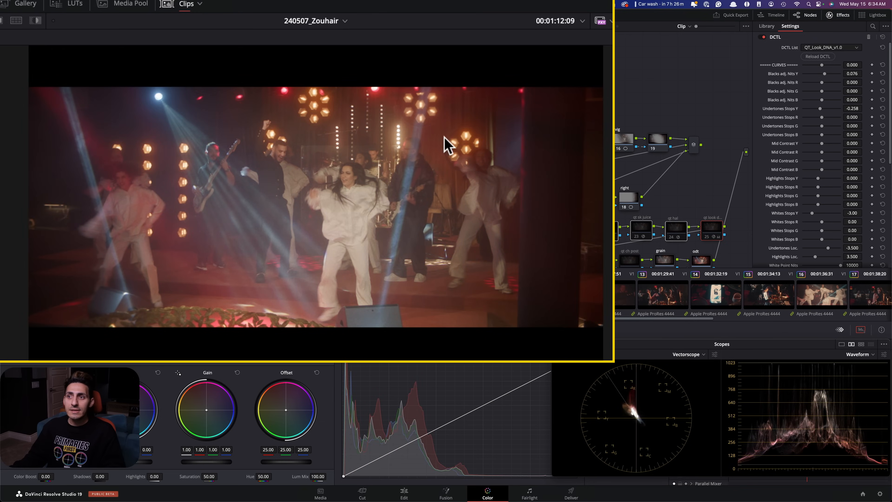
key(super+d)
key(super+d)
Examine the halation around the stage lights close up, toggling the look nodes off and on
scroll(322, 243, up, 5)
drag(284, 194, 258, 167)
scroll(468, 241, up, 1)
key(super+d)
key(super+d)
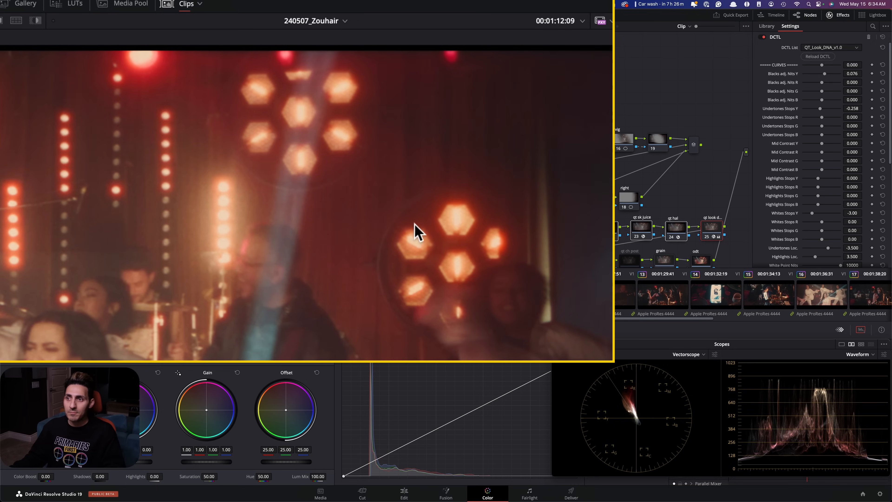
drag(158, 179, 545, 276)
scroll(252, 216, up, 4)
drag(271, 218, 607, 109)
drag(450, 207, 458, 93)
scroll(355, 168, up, 2)
drag(355, 168, 505, 243)
key(super+d)
key(super+d)
Inspect the guitarist and the lights beside him up close with the look nodes off and back on
drag(225, 250, 446, 176)
scroll(407, 203, up, 2)
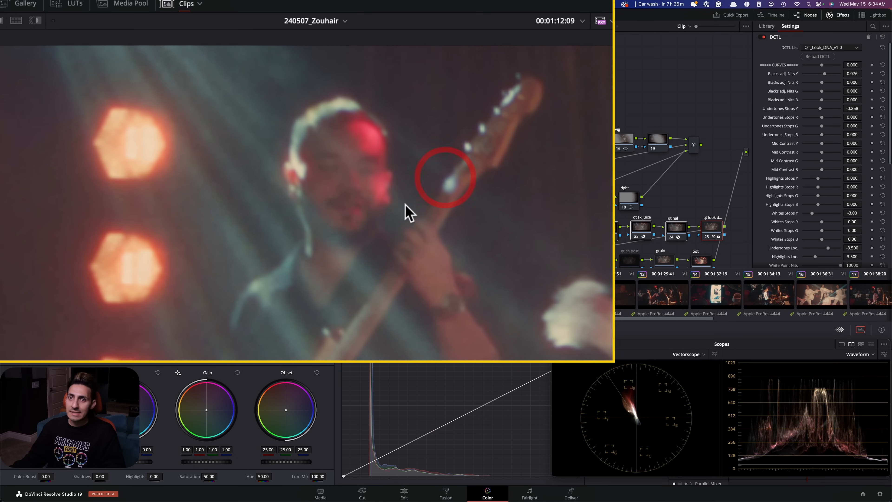
scroll(295, 207, up, 3)
drag(306, 213, 365, 220)
key(super+d)
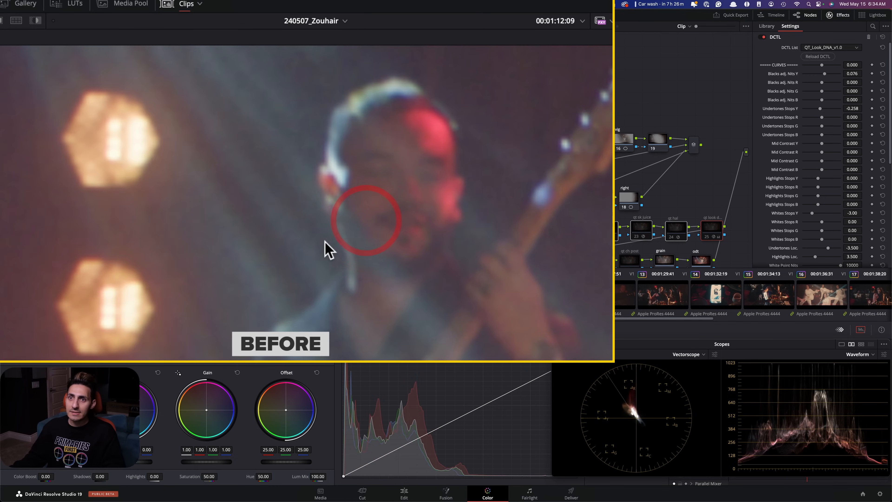
key(super+d)
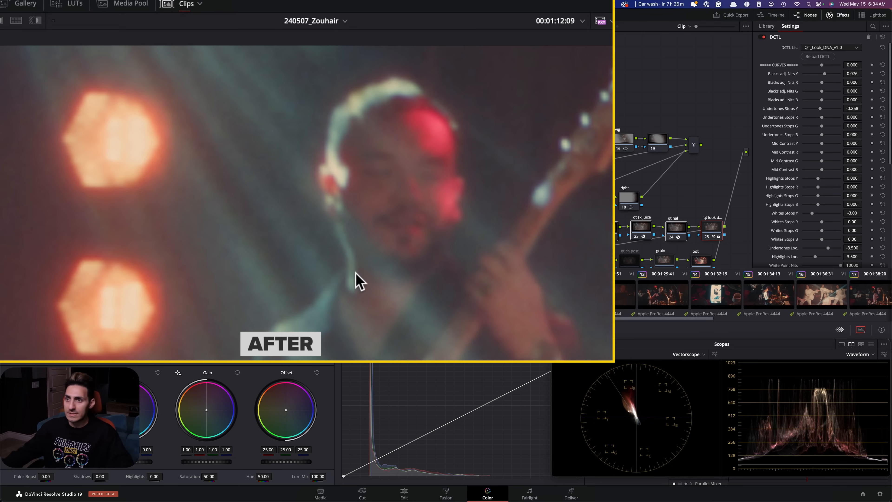
Compare the guitarist close-up with the plain Rec.709 version, and return to the graded version with the whole frame fitted
key(super+b)
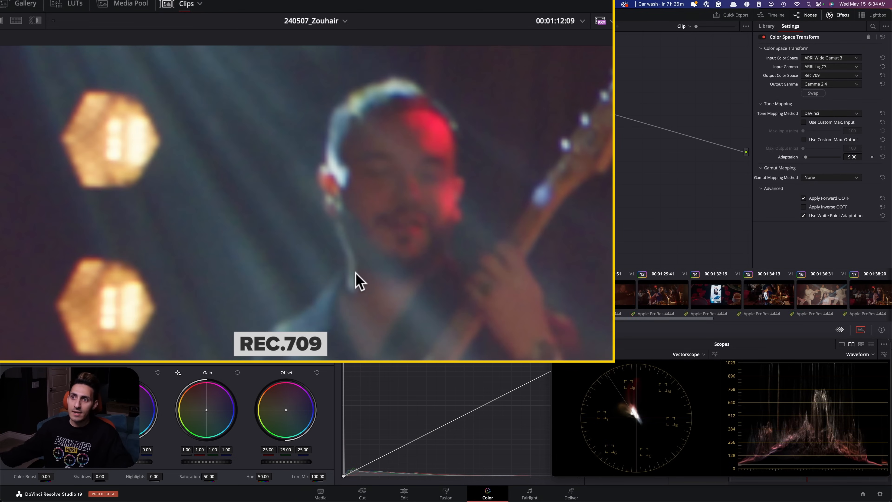
key(super+n)
key(shift+z)
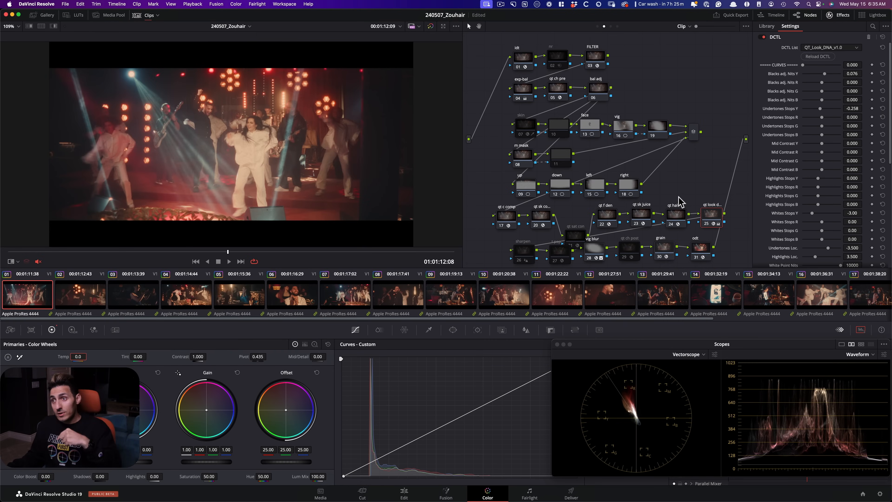
Review the Look DNA node's settings and turn on Curves Bypass, Balance Bypass and Bleach Bypass
scroll(777, 161, down, 10)
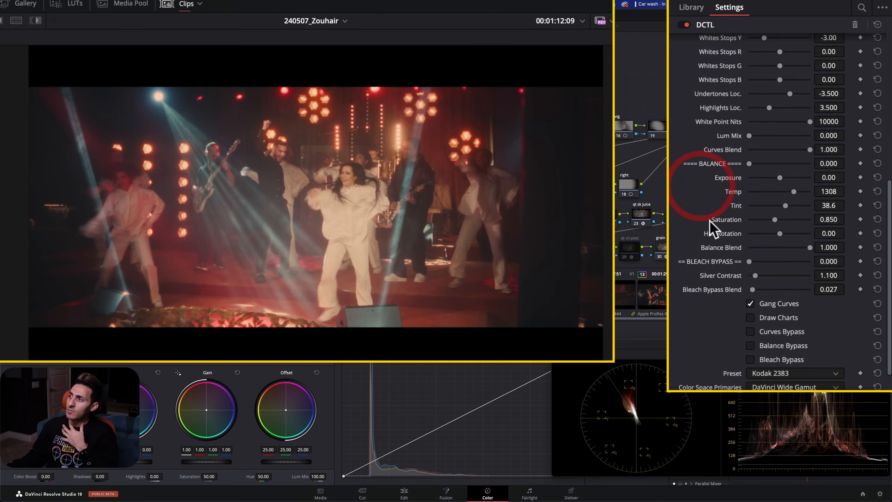
scroll(711, 230, up, 2)
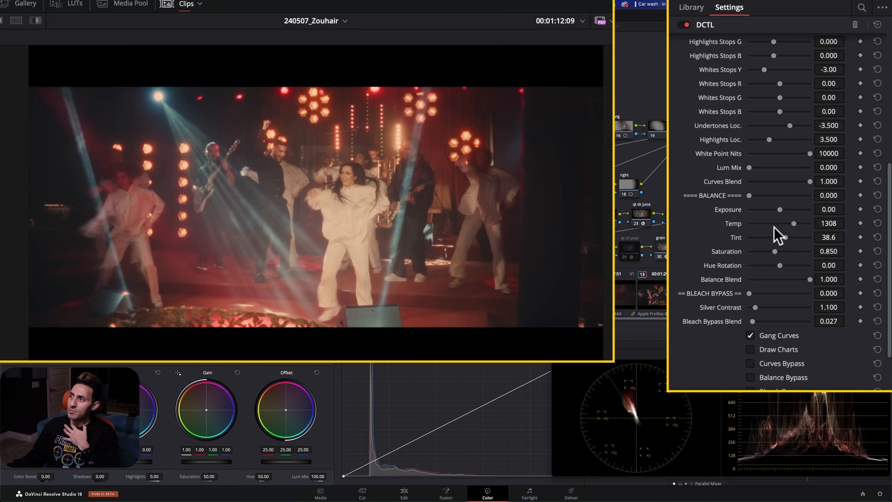
scroll(720, 347, down, 3)
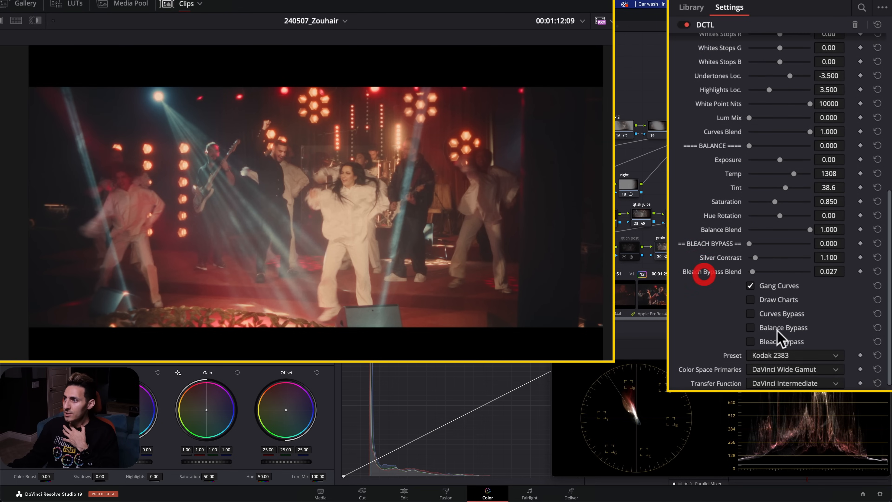
click(780, 314)
click(780, 328)
click(777, 341)
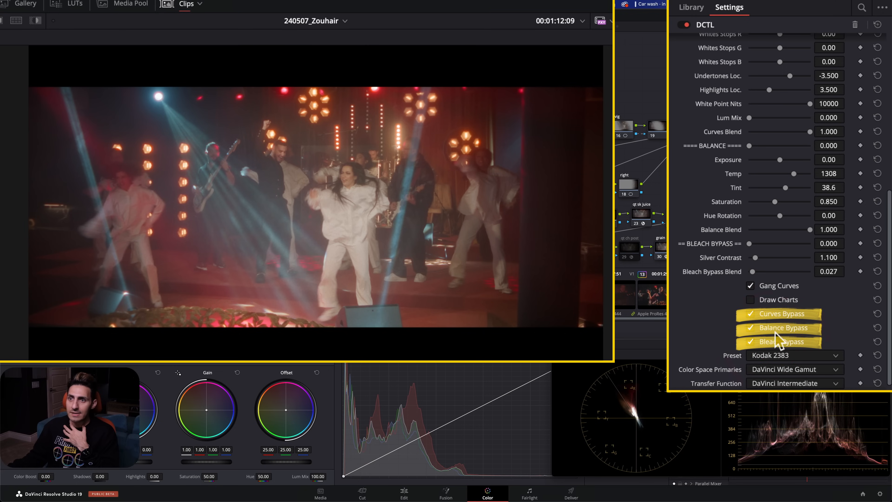
Turn off Curves, Balance and Bleach Bypass one at a time, rechecking Balance, to judge each component's contribution to the look
click(777, 314)
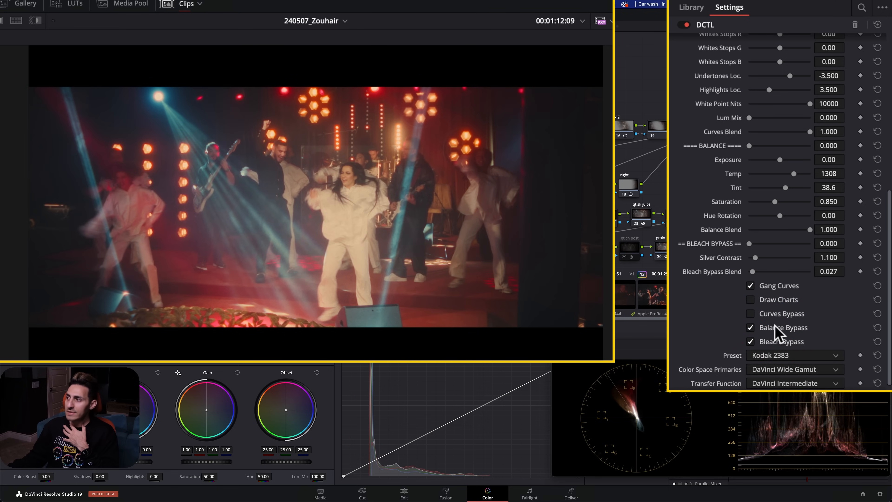
click(776, 329)
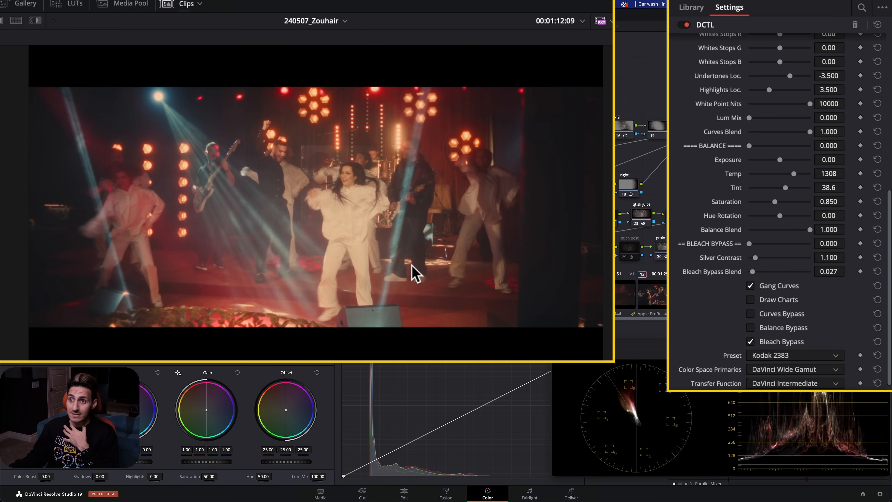
click(779, 328)
click(781, 328)
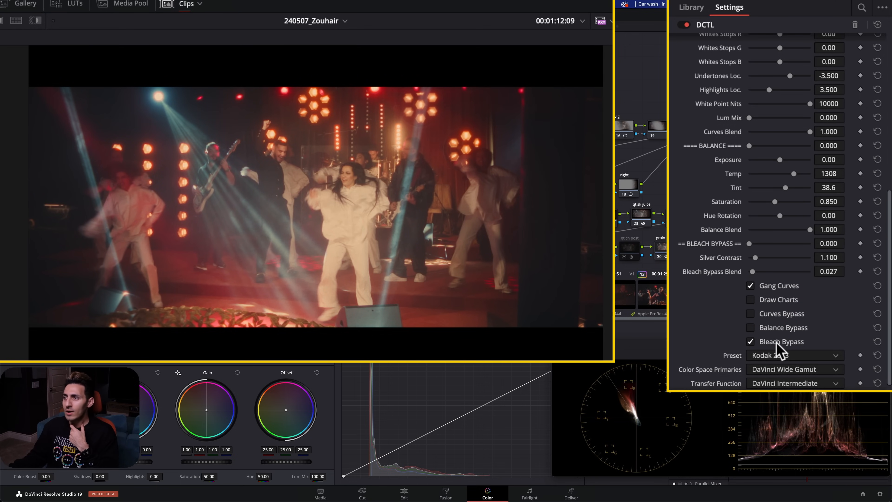
click(777, 343)
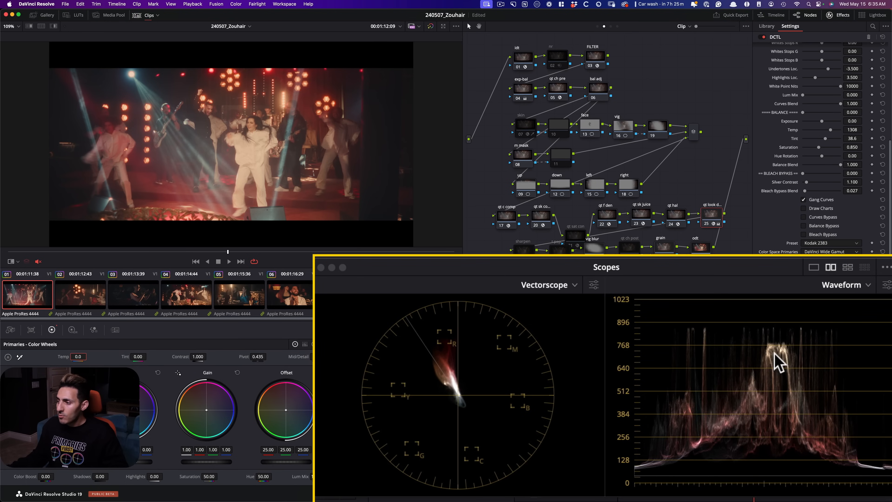
Check the concert frame's color channels in the Parade scope, and restore the Vectorscope beside the waveform
click(551, 287)
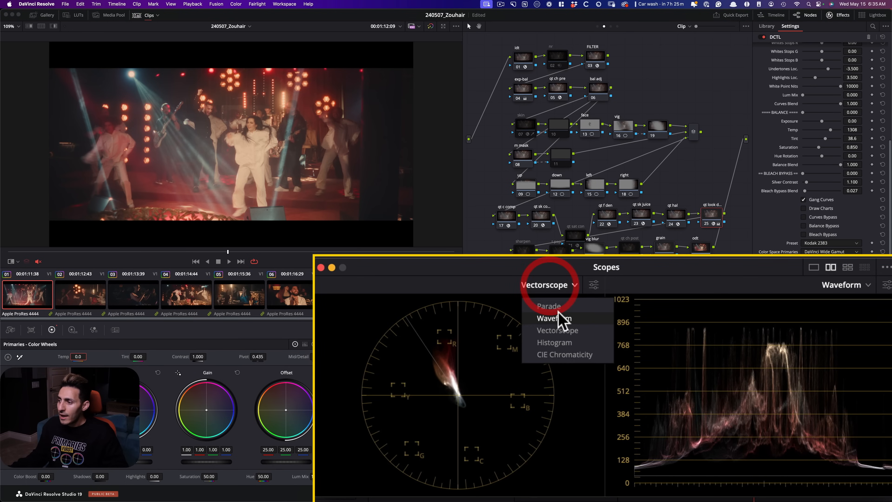
click(551, 305)
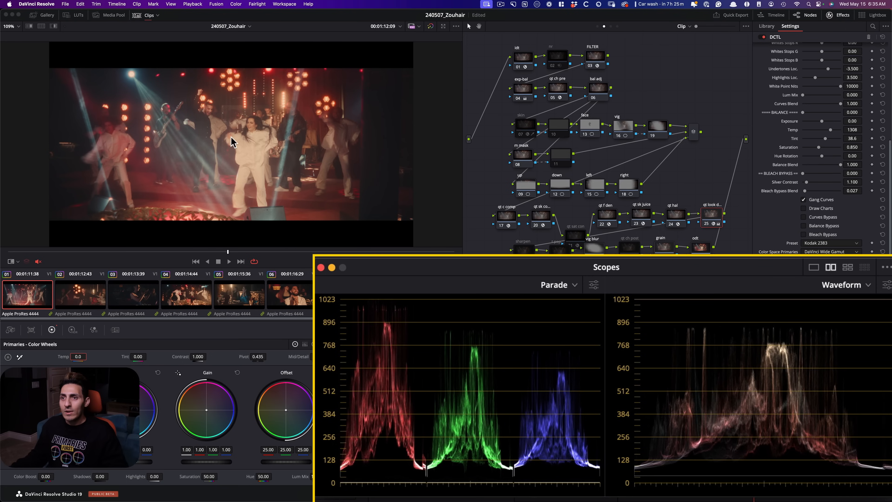
click(559, 284)
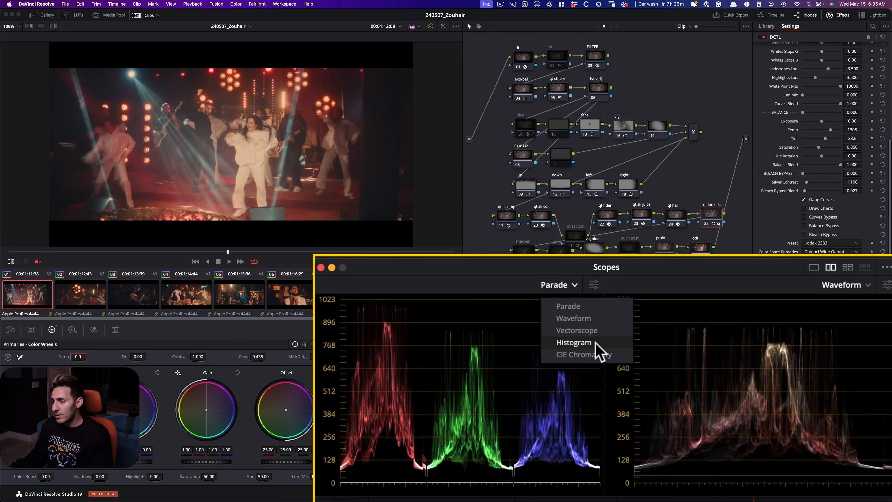
click(604, 330)
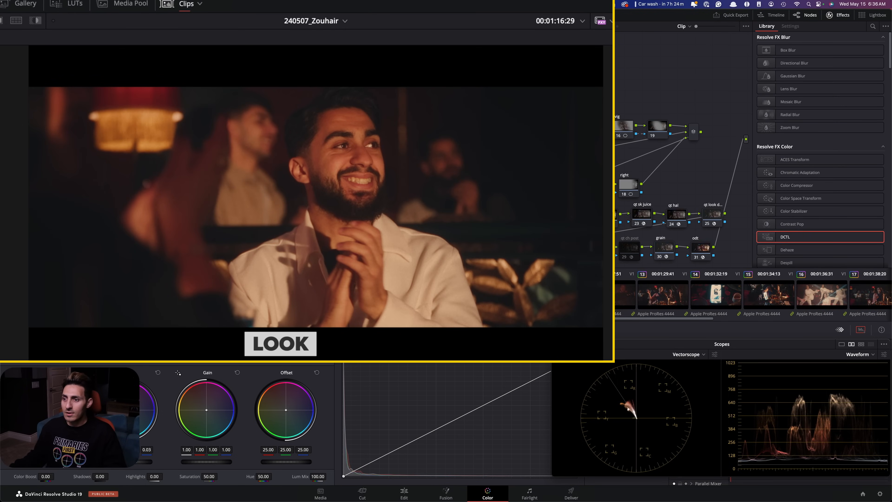
Open clip 9 in the enlarged viewer and examine the woman's face and the glass on the table up close
click(450, 299)
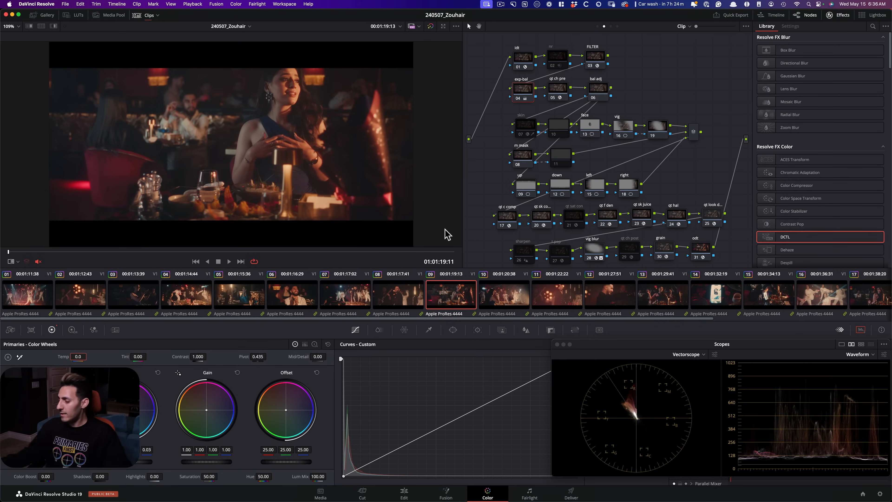
key(alt+f)
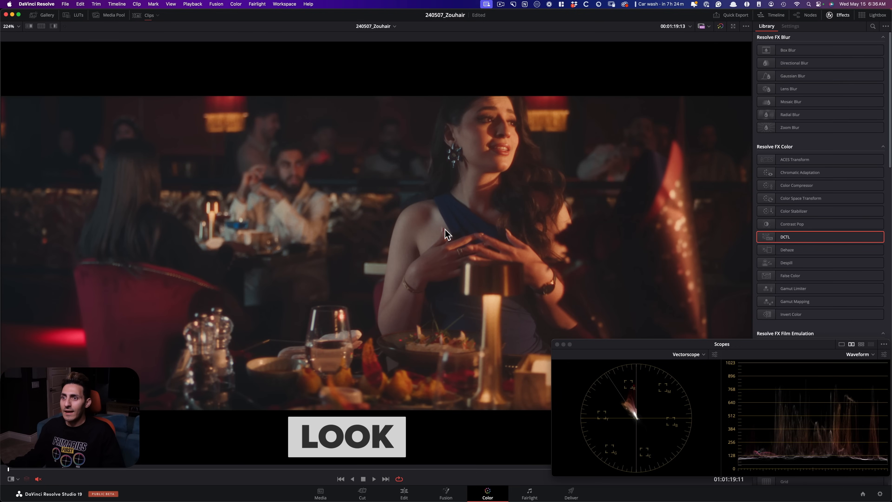
scroll(502, 269, up, 10)
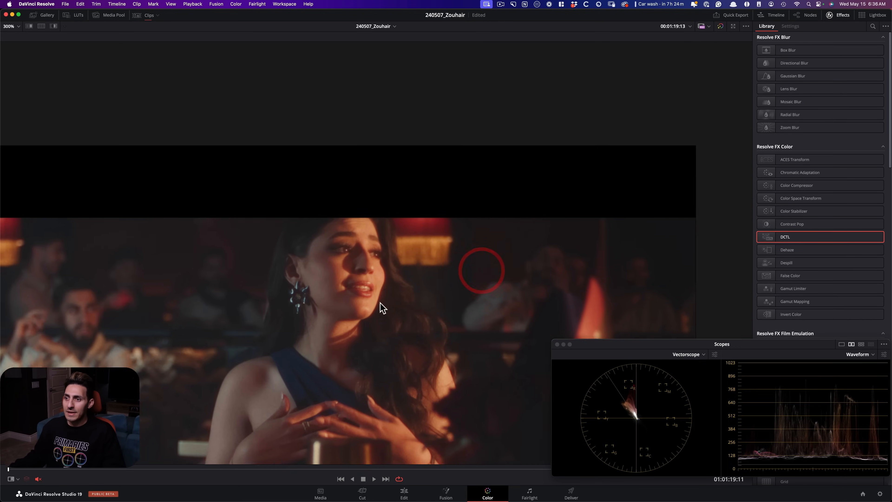
scroll(484, 288, down, 10)
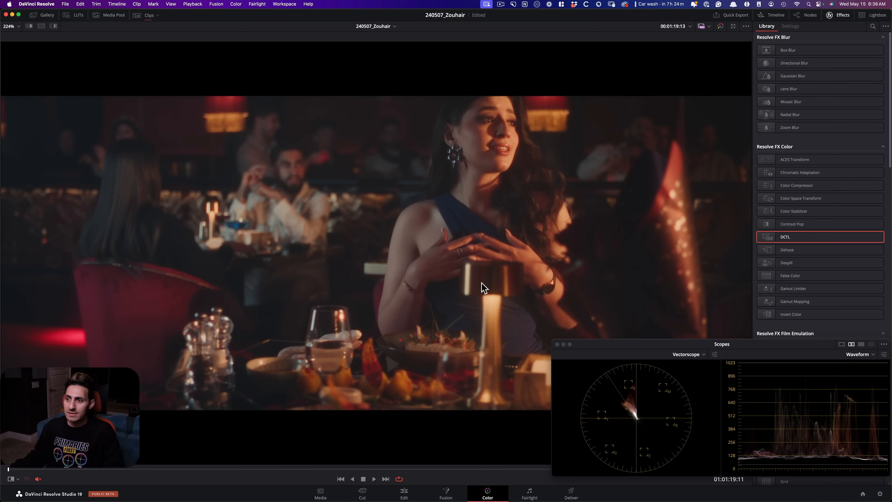
scroll(340, 336, up, 15)
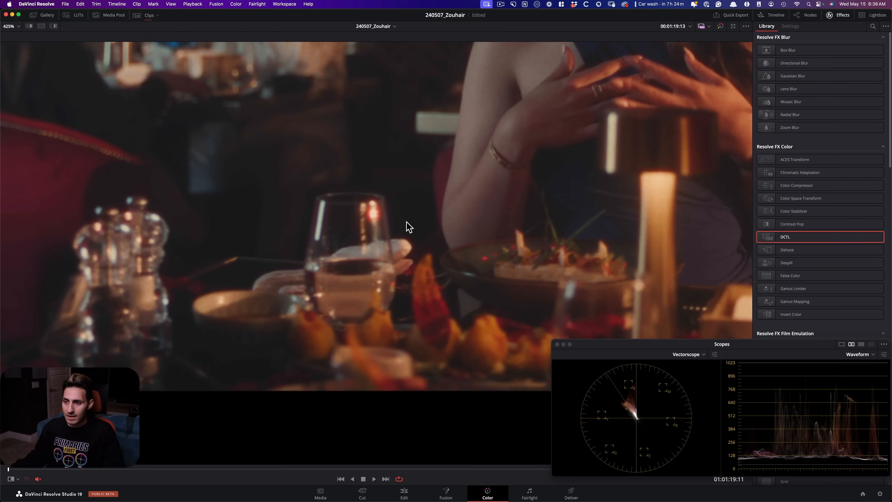
click(403, 234)
scroll(399, 266, up, 2)
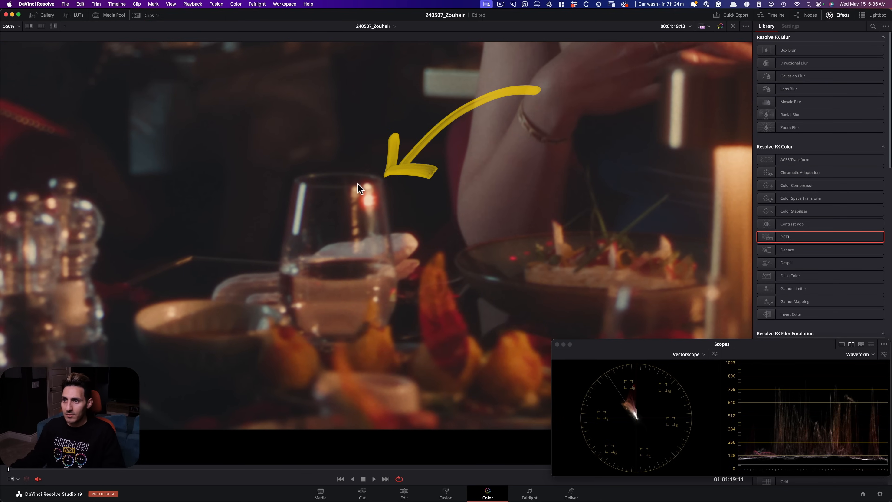
Compare the glass on the table up close between the plain Color Space Transform version and the film look version
key(super+b)
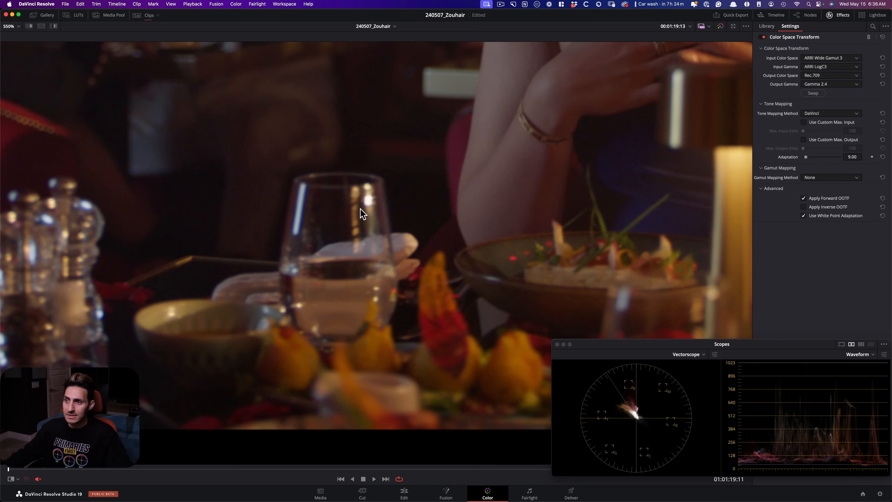
key(super+n)
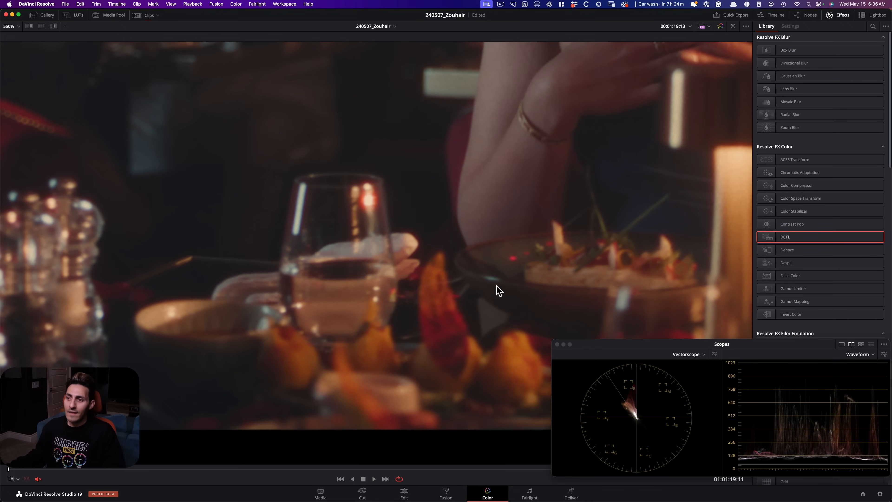
scroll(368, 324, down, 5)
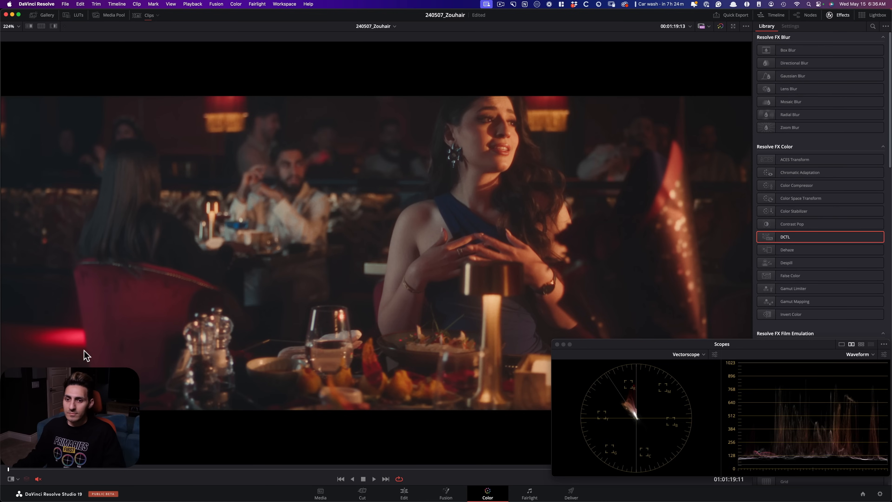
Examine the red light beside the red chair in clip 9 up close, comparing the film look with the plain version
scroll(61, 322, up, 4)
drag(113, 358, 684, 258)
scroll(514, 334, up, 2)
scroll(404, 314, up, 4)
drag(512, 337, 409, 301)
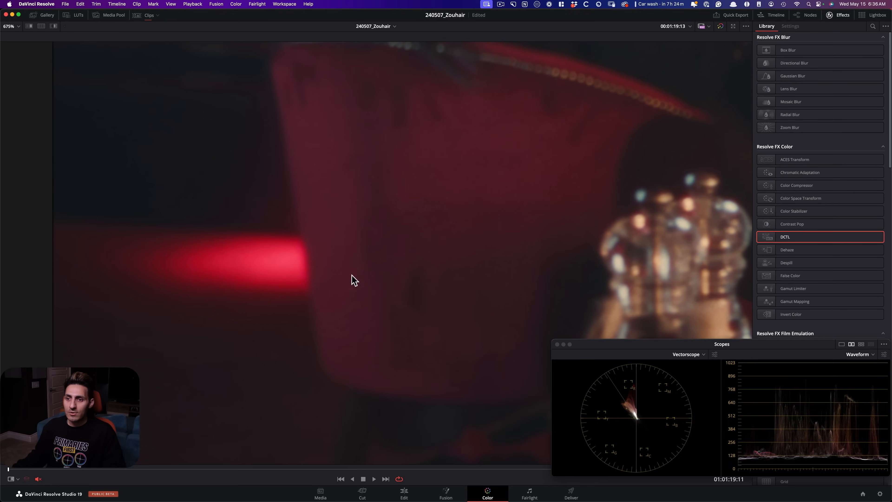
key(super+n)
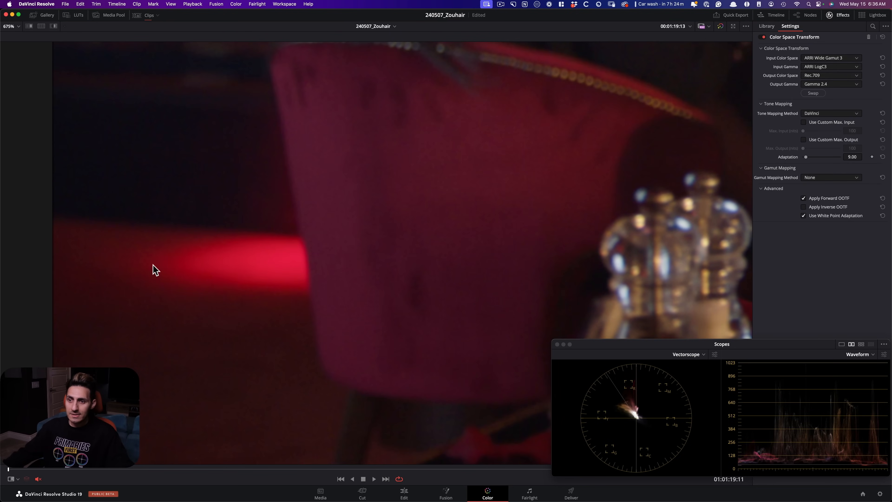
key(super+b)
scroll(441, 318, down, 5)
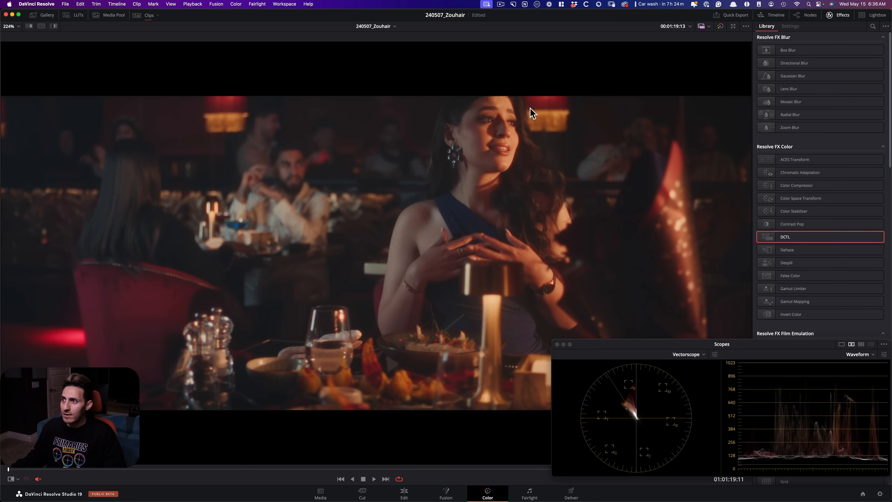
Return to the full grading layout, view clip 10 and scrub through clip 12 to review the look
key(alt+f)
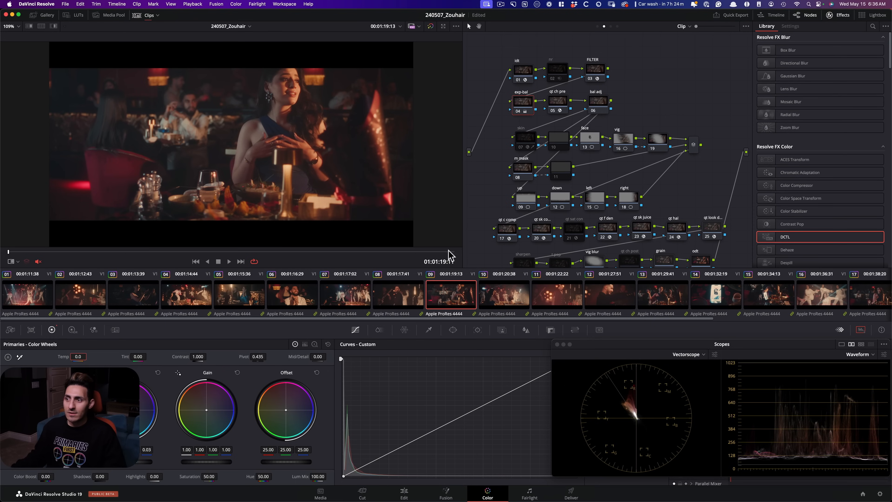
click(515, 303)
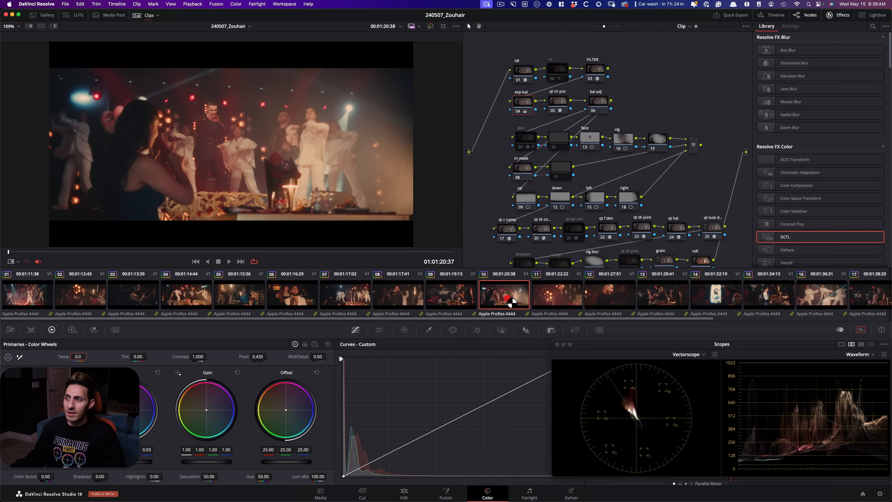
click(623, 299)
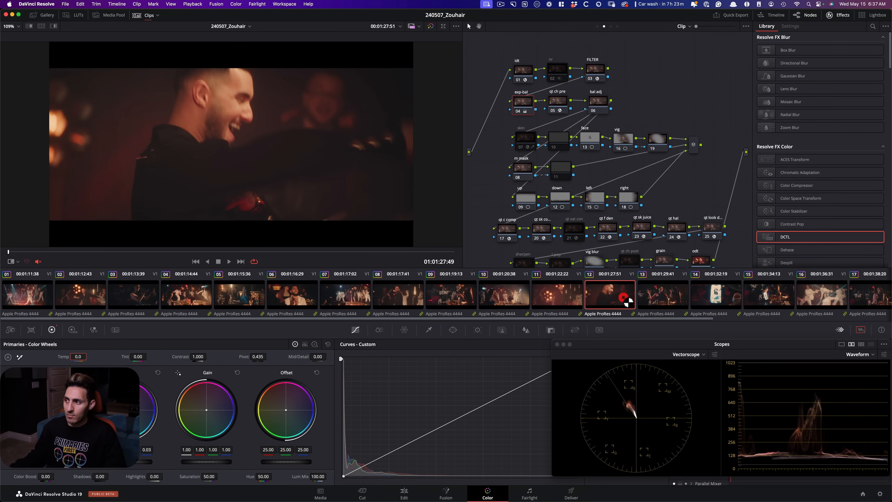
drag(48, 251, 319, 256)
drag(696, 299, 243, 301)
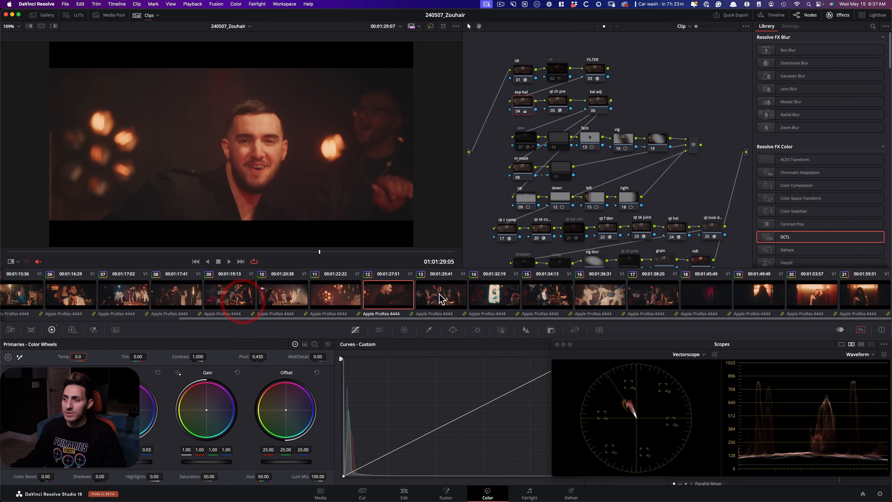
Scrub through clip 13, and review the look on clips 15, 16 and 17
click(435, 299)
drag(84, 253, 410, 254)
click(553, 300)
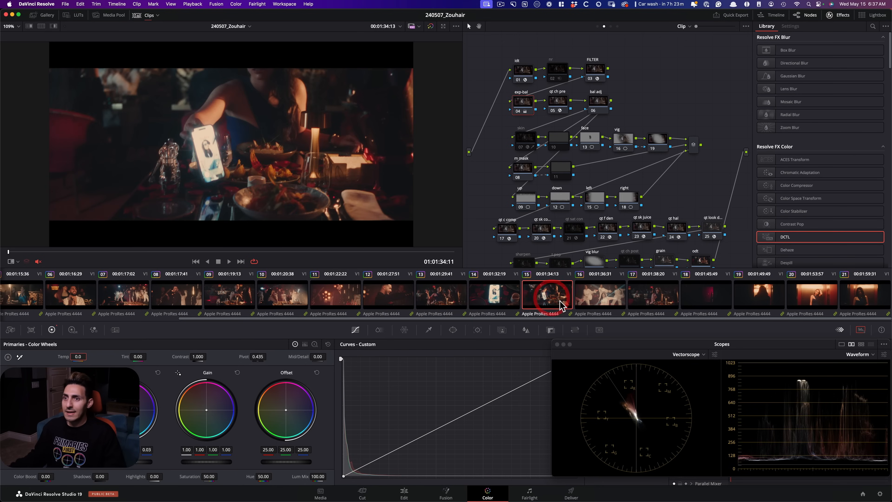
click(598, 296)
click(654, 292)
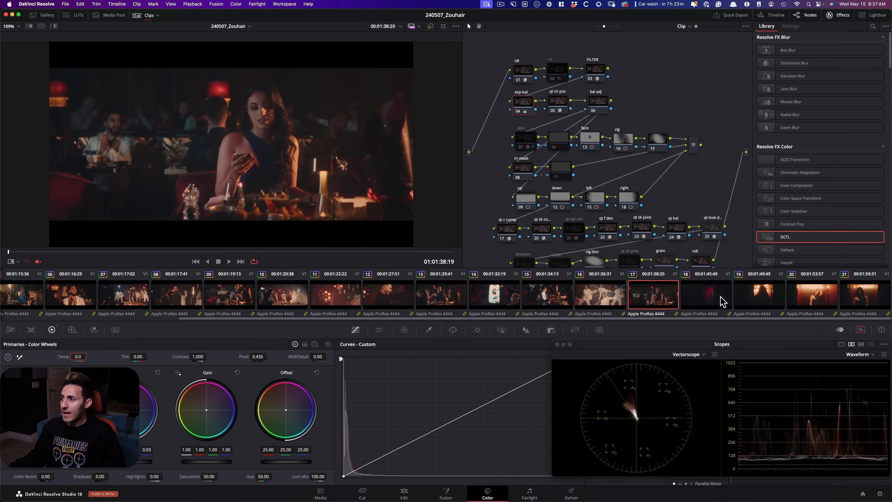
Examine clip 18's woman in the purple doorway in the enlarged viewer, and scrub through clip 19 to its end
click(721, 301)
key(alt+f)
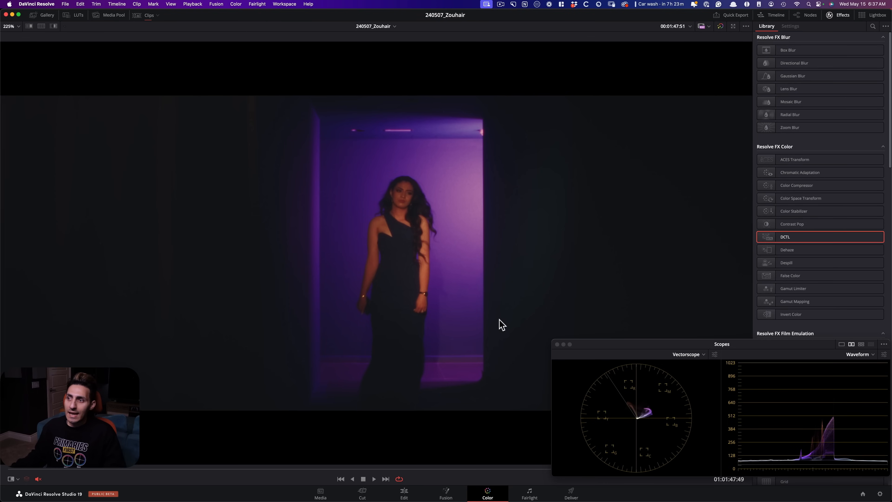
scroll(502, 324, up, 5)
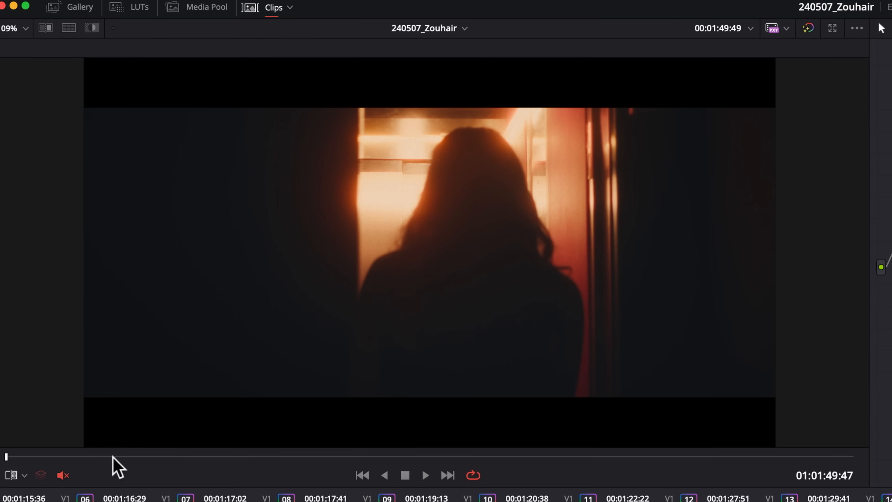
drag(130, 456, 853, 443)
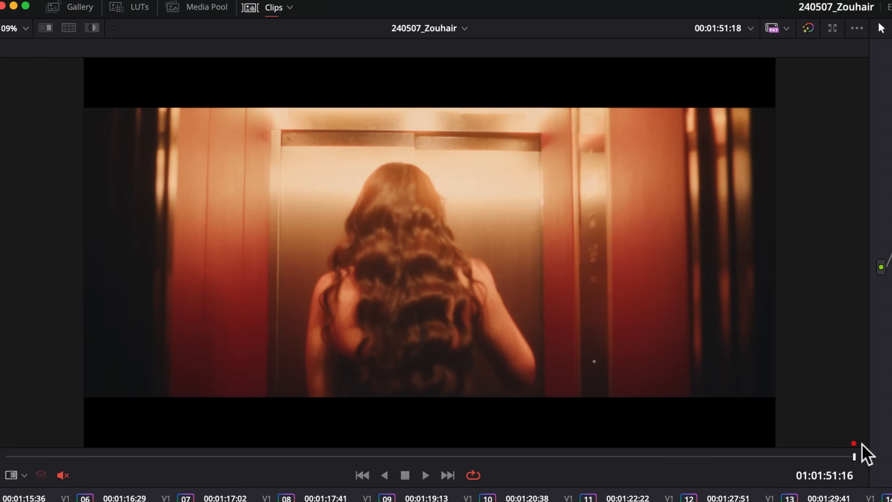
Review the Look DNA node's settings on clip 20, the woman leaning in the elevator
key(Down)
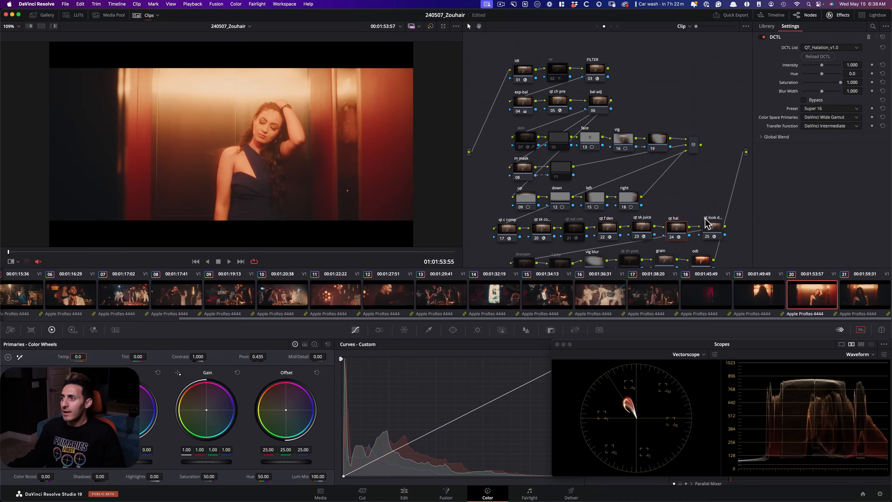
click(713, 238)
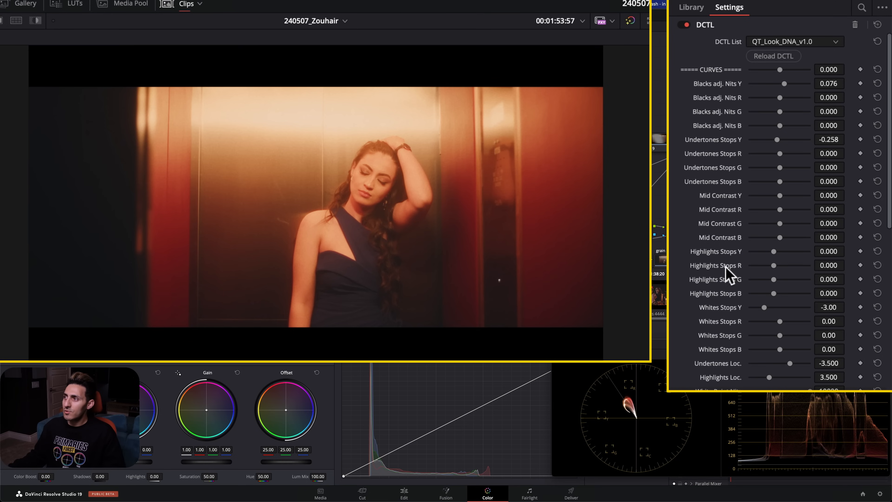
scroll(726, 272, down, 2)
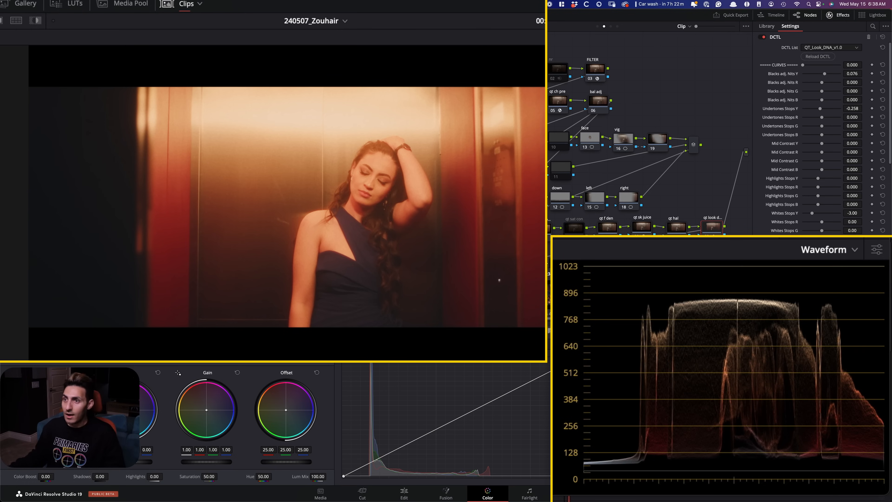
Scrub through clip 21 to review the shot of the woman and man with the rose
click(869, 298)
drag(117, 251, 309, 254)
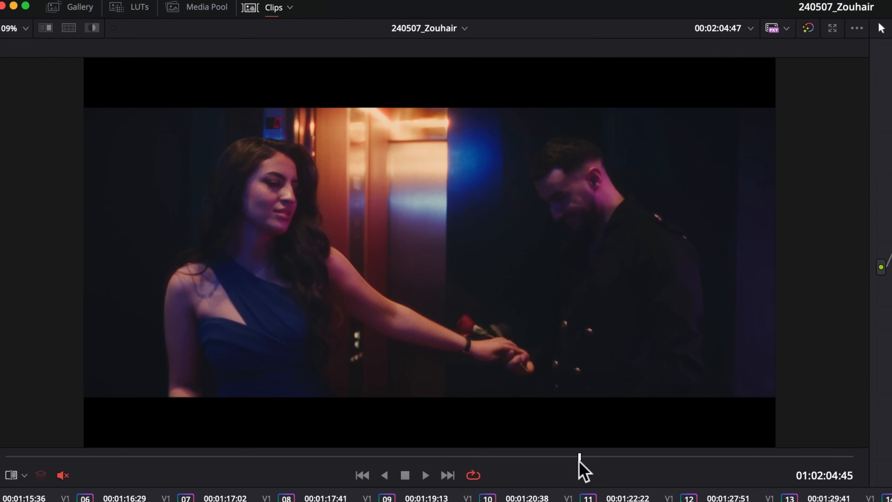
drag(578, 462, 605, 454)
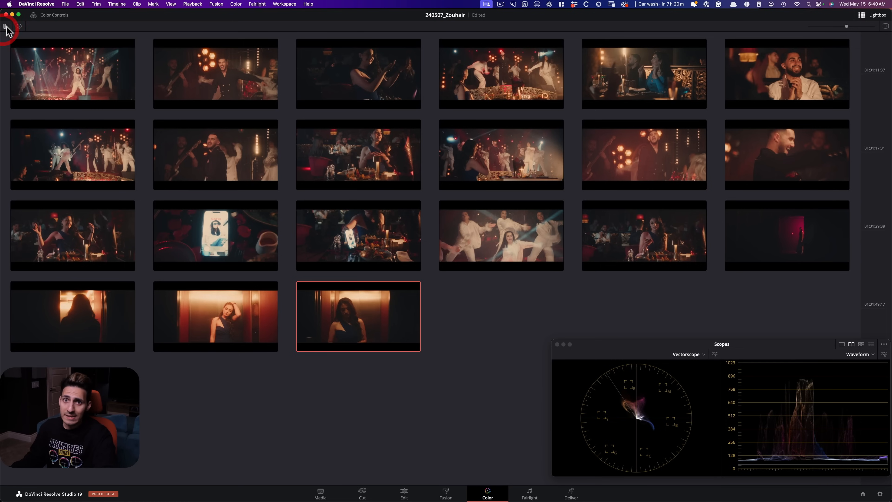
Filter the Lightbox clips to the night bike group and open clip 10 of the filtered set
click(6, 26)
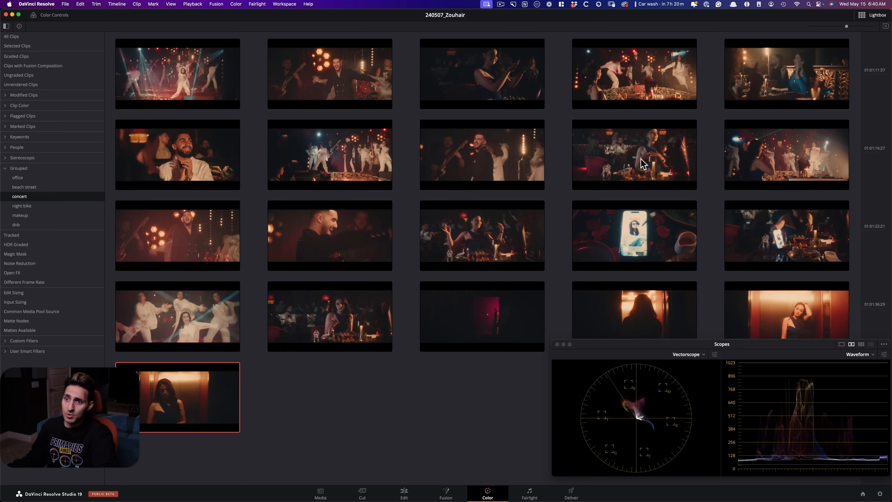
click(49, 203)
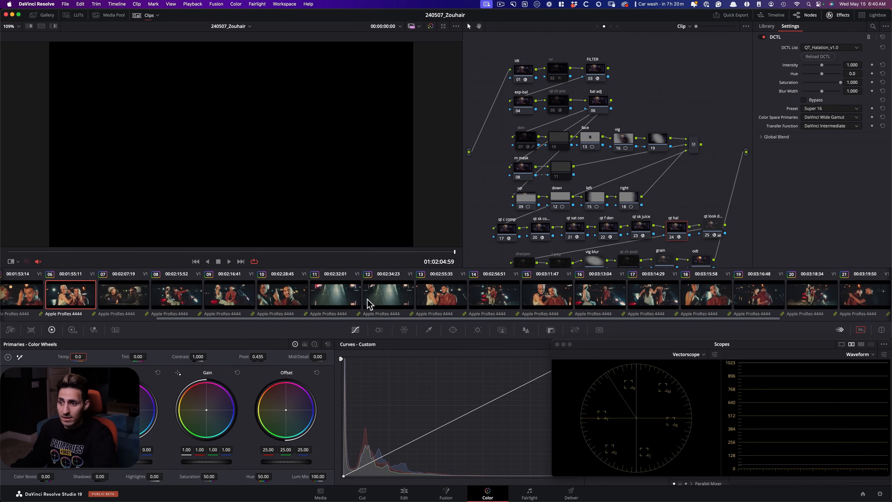
click(282, 295)
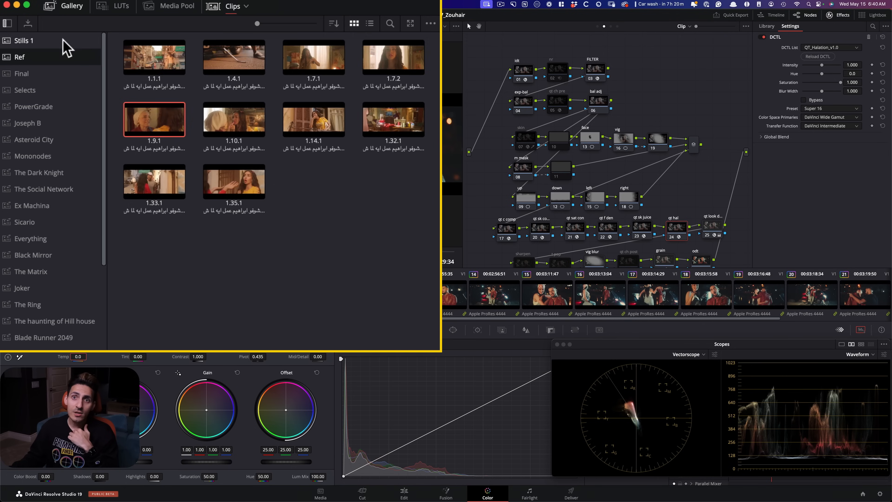
Browse the graded stills in the Gallery's Stills 1 album, and close the Gallery
click(63, 40)
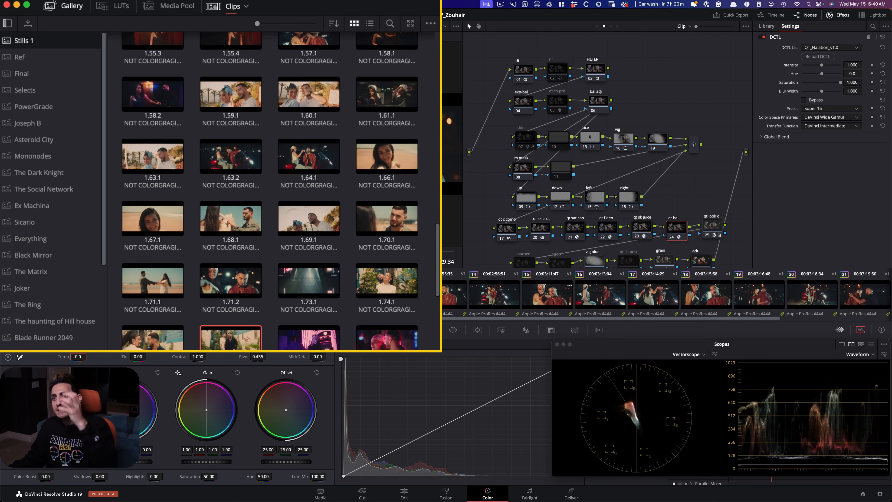
drag(436, 273, 440, 84)
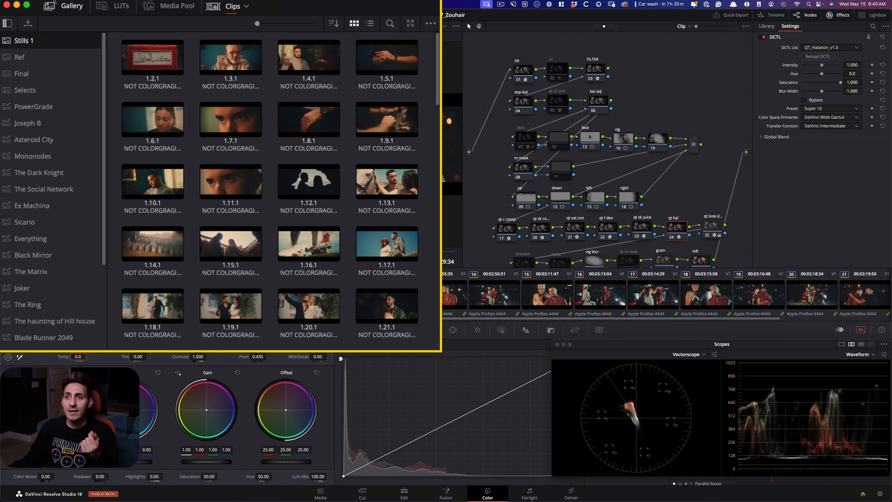
drag(437, 91, 434, 174)
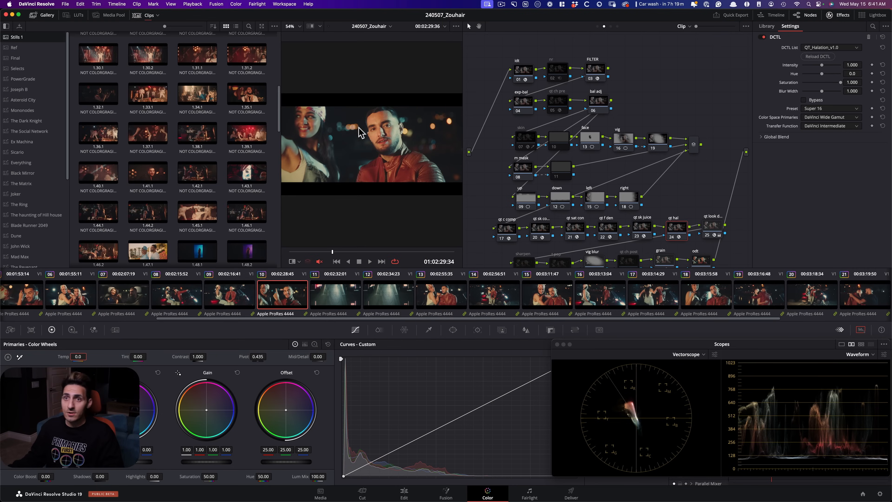
click(45, 15)
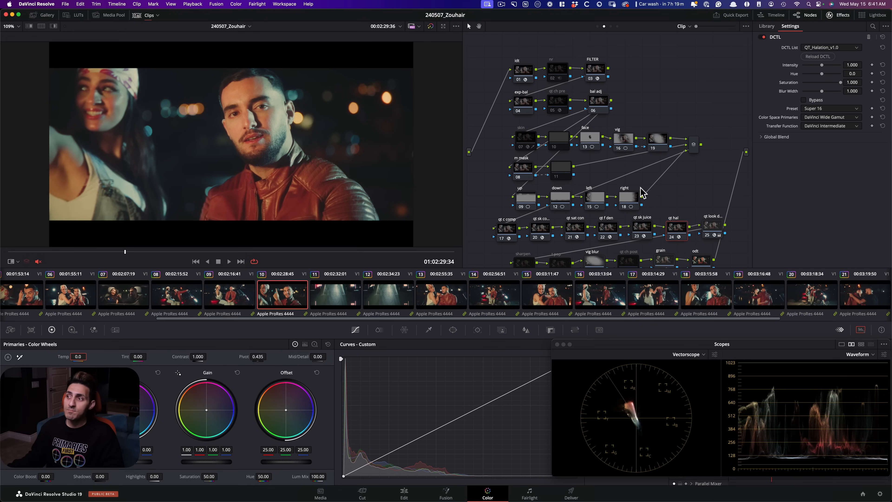
Enable the qt ch post charts node on clip 10 and switch from False Color to Sat False Color to check saturation
scroll(705, 165, down, 3)
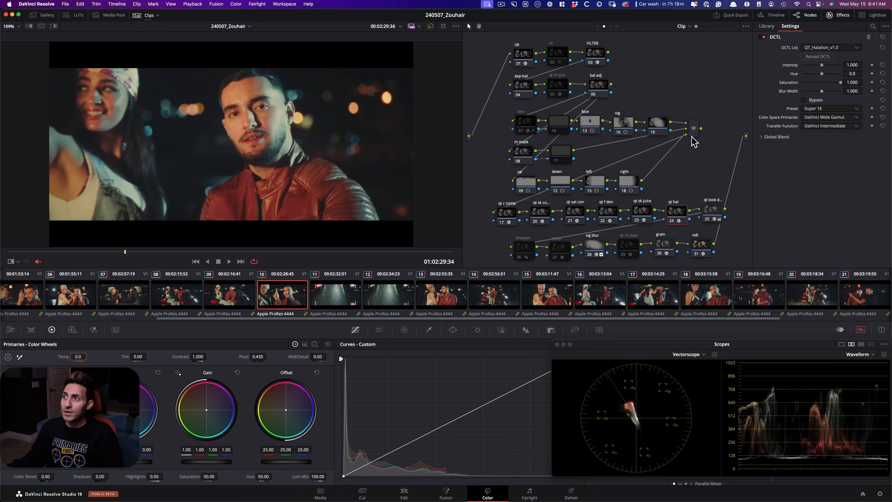
click(691, 137)
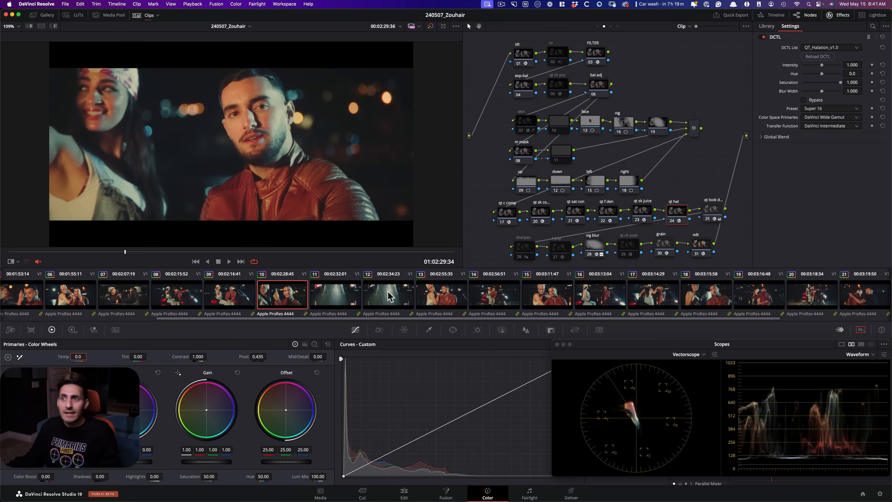
click(628, 247)
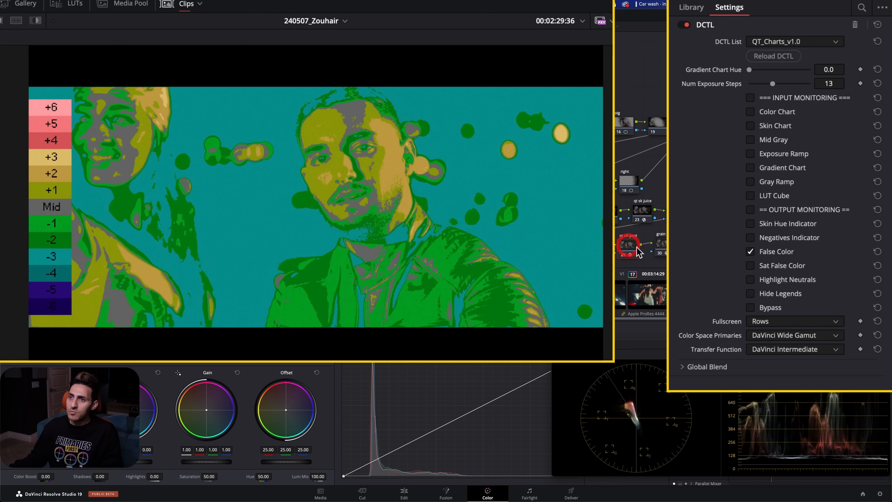
click(814, 176)
click(779, 266)
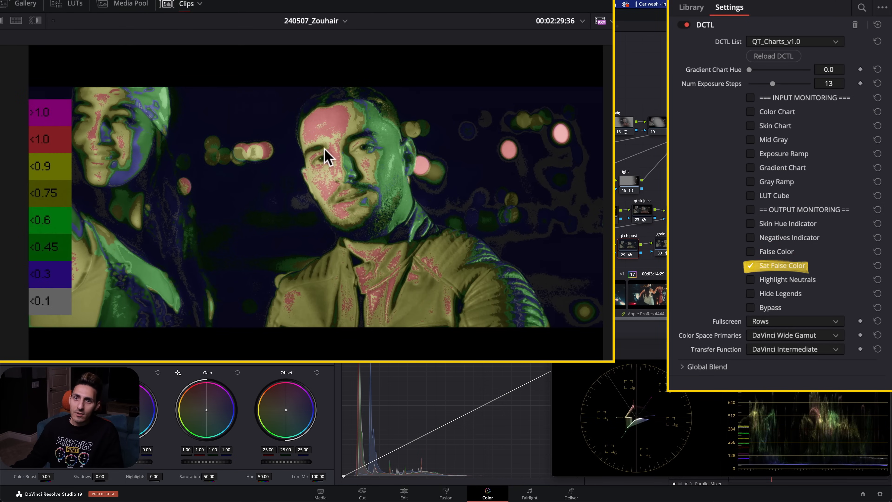
Turn off Sat False Color, and check the skin tones by toggling the Skin Hue Indicator on and off
click(778, 266)
click(786, 225)
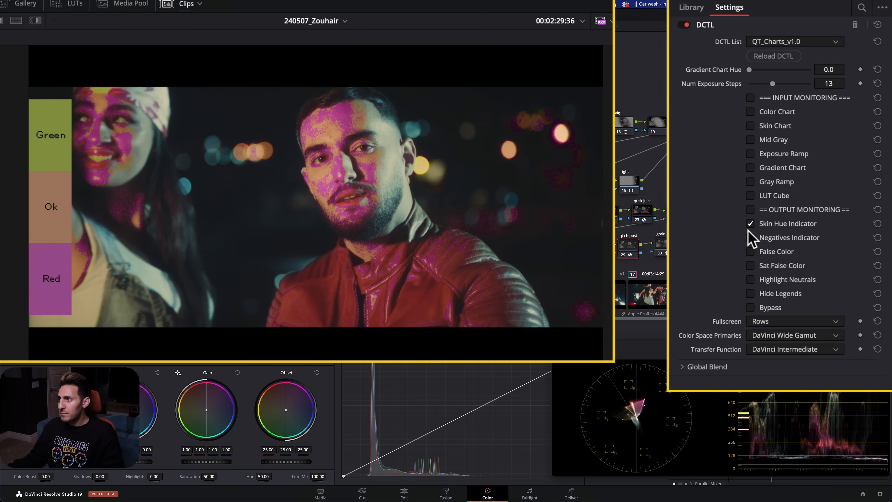
click(779, 225)
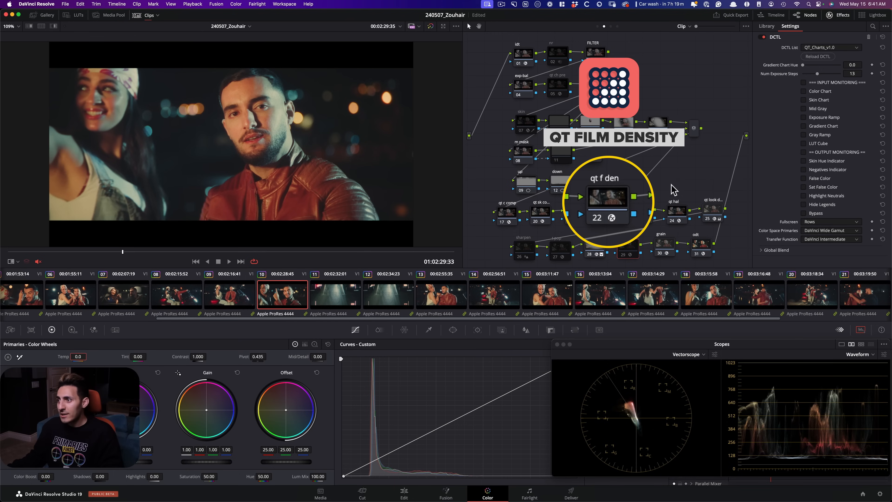
Review the Film Density node's settings on clip 10 and move on to the next clip
click(612, 199)
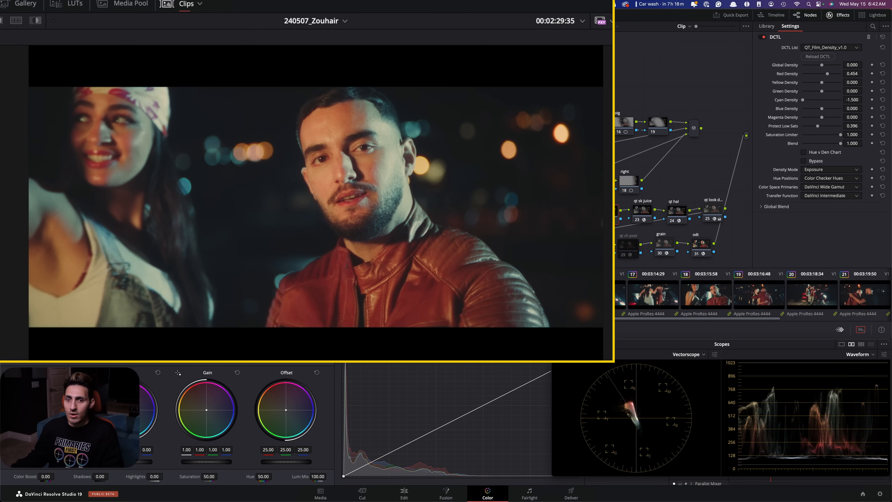
key(Down)
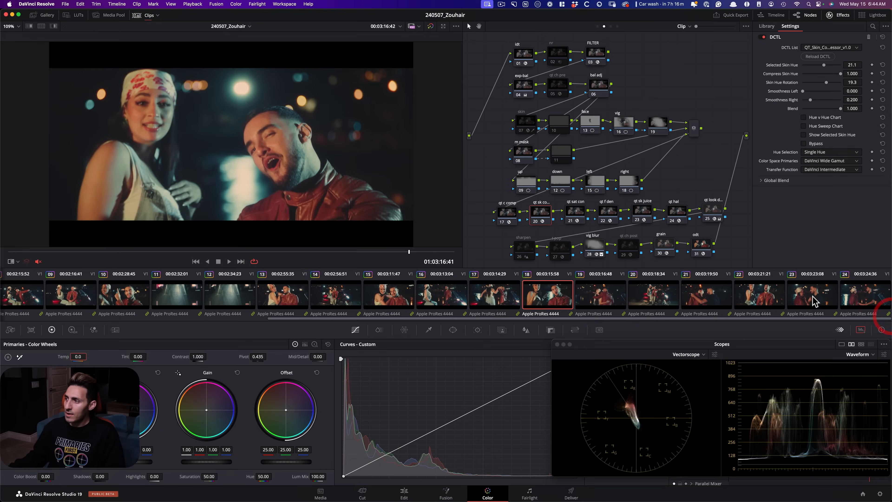
Check clip 23, open the Gallery, and filter the timeline clips to the makeup group
click(812, 297)
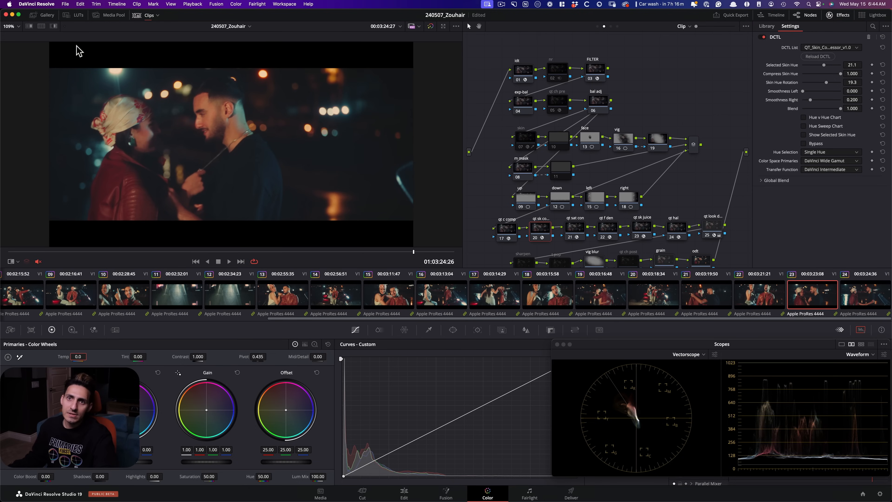
click(47, 15)
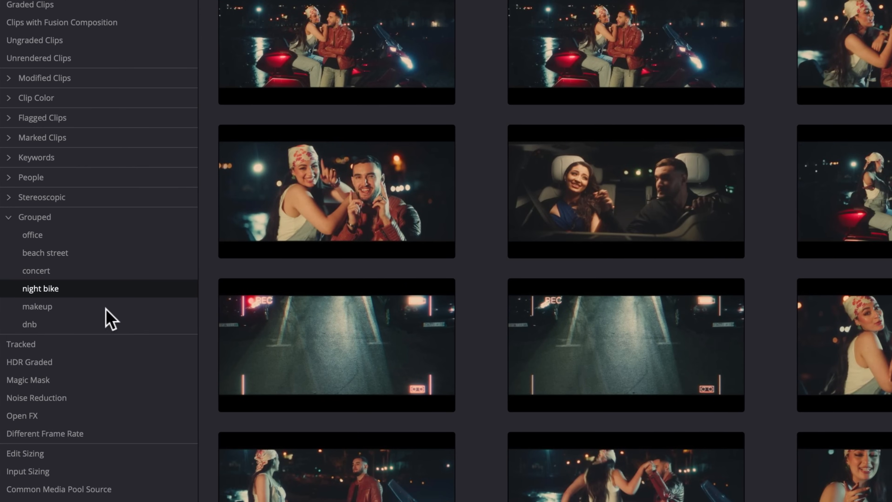
click(70, 306)
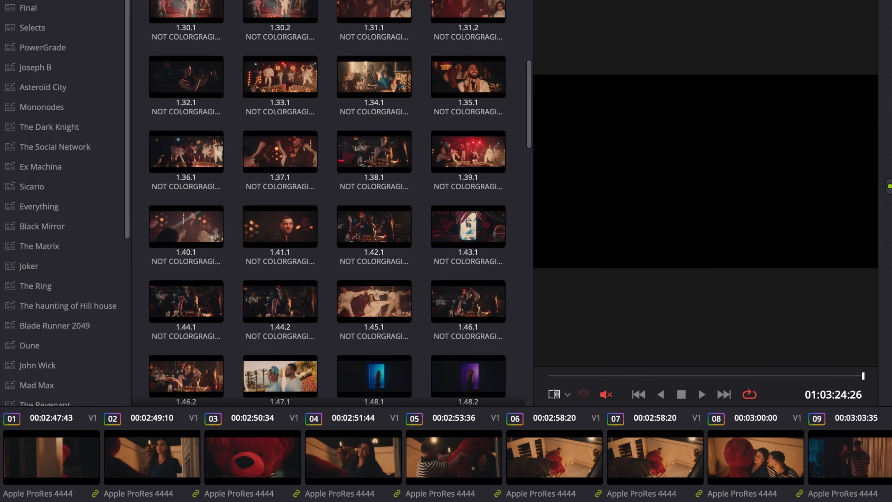
Compare clip 08 at 01:03:02:22 with the Gallery stills, and close the Gallery
click(776, 459)
drag(575, 374, 756, 375)
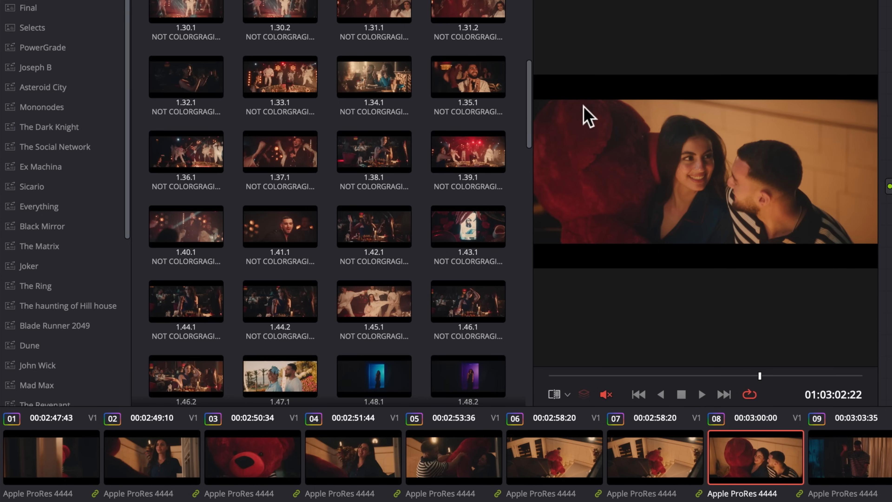
mouse_move(526, 118)
mouse_down()
mouse_move(539, 14)
mouse_move(553, 144)
mouse_move(549, 138)
mouse_up()
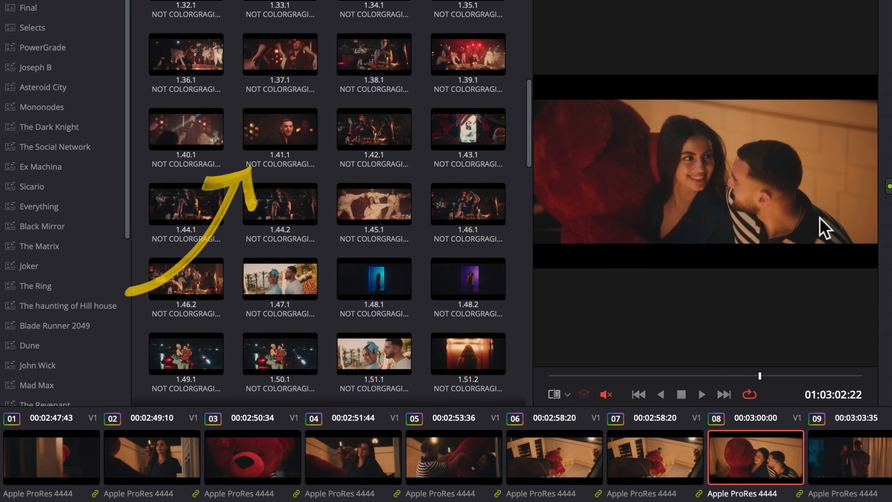
key(alt+f)
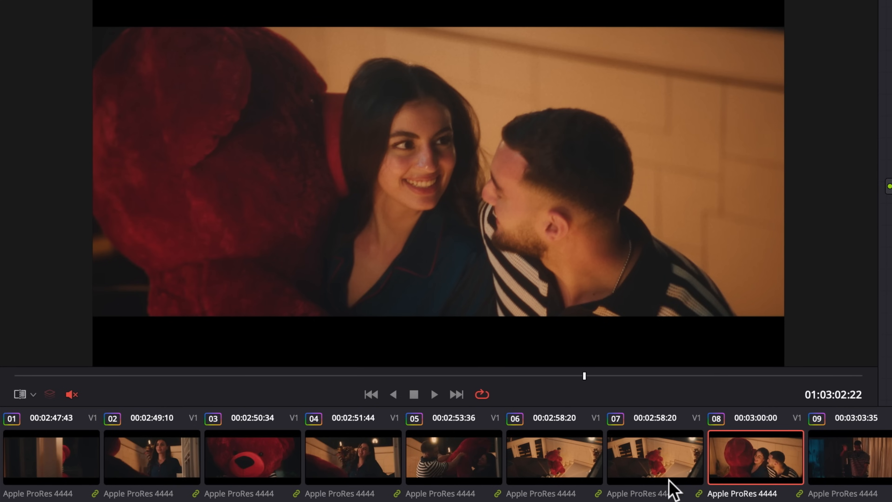
View the staircase shot in clip 06, and return to clip 08 at about 01:03:01:44
click(553, 463)
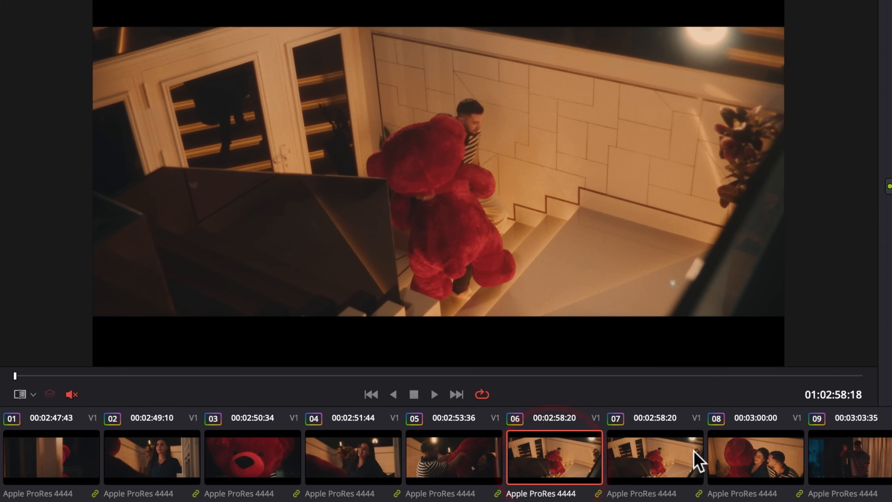
click(776, 473)
drag(191, 376, 433, 376)
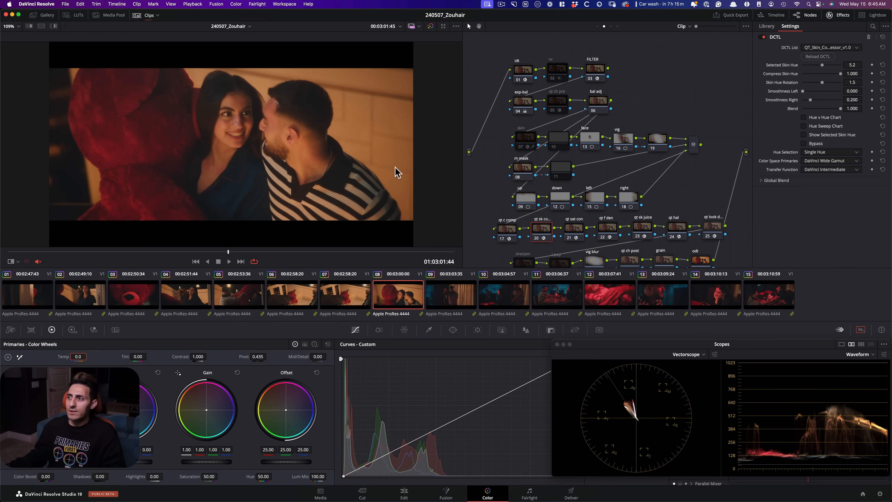
Compare clip 08 with look nodes 17 to 25 switched off and on, and inspect the graded image in the enlarged viewer
click(507, 229)
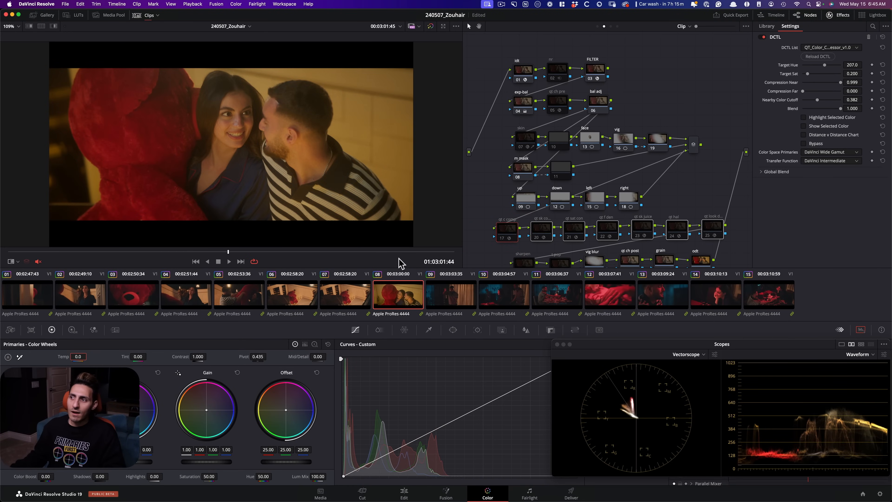
key(super+d)
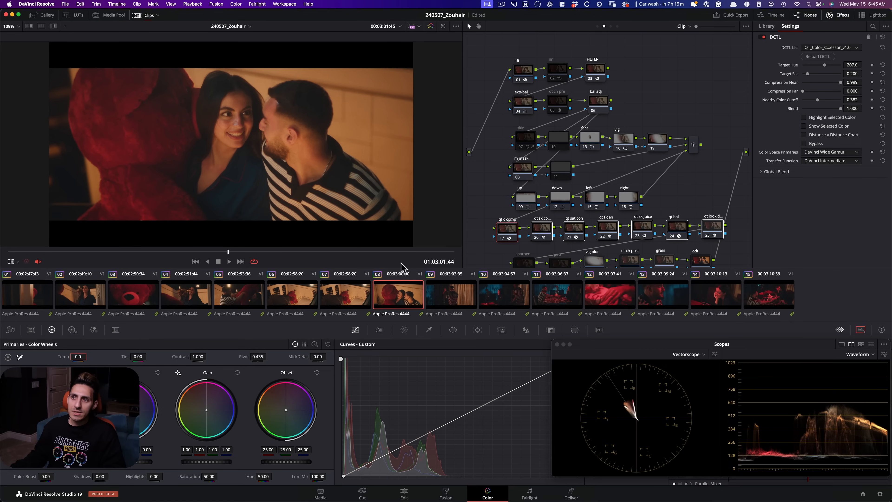
key(shift+f)
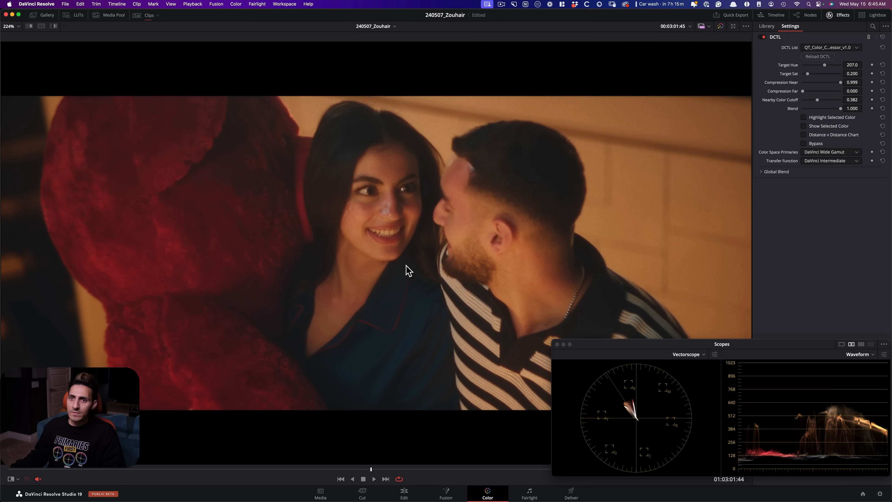
key(shift+f)
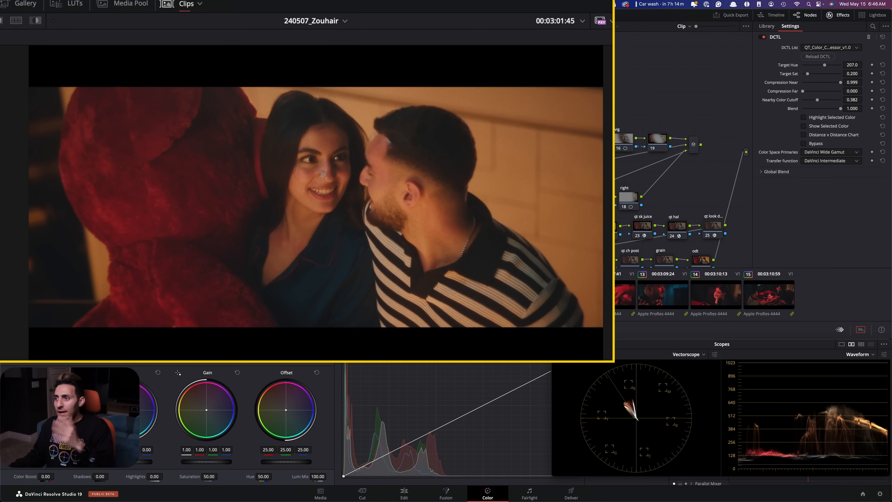
Check the neutrals on clip 08 with Highlight Neutrals in the qt ch post node, and move on to clip 11
click(630, 260)
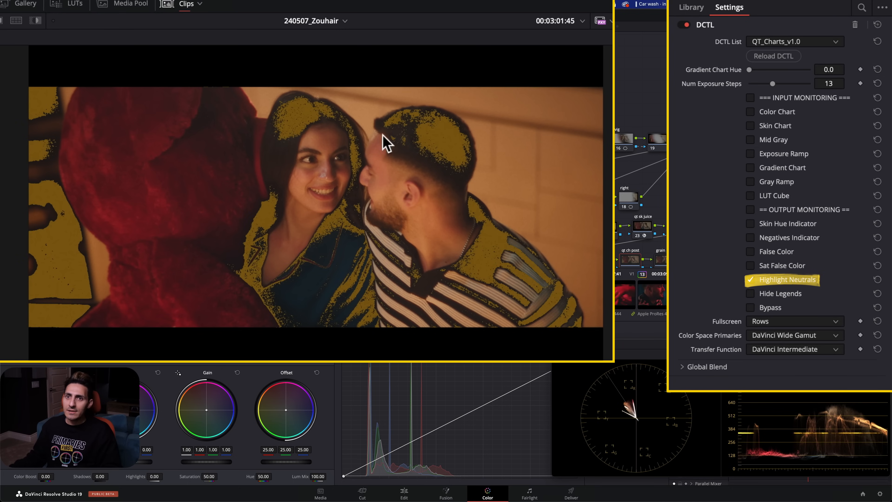
click(795, 280)
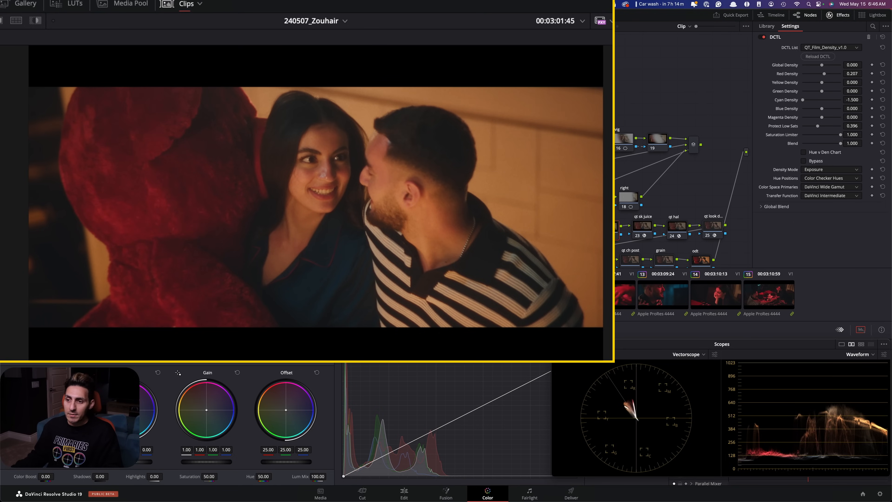
key(Down)
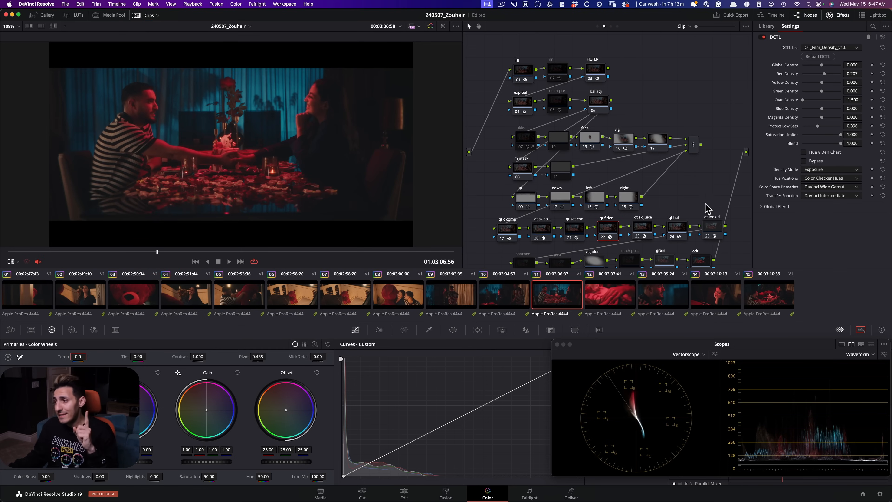
Disable look nodes 17 through 25 on clip 11 and deselect them
click(712, 229)
drag(730, 229, 478, 235)
key(super+d)
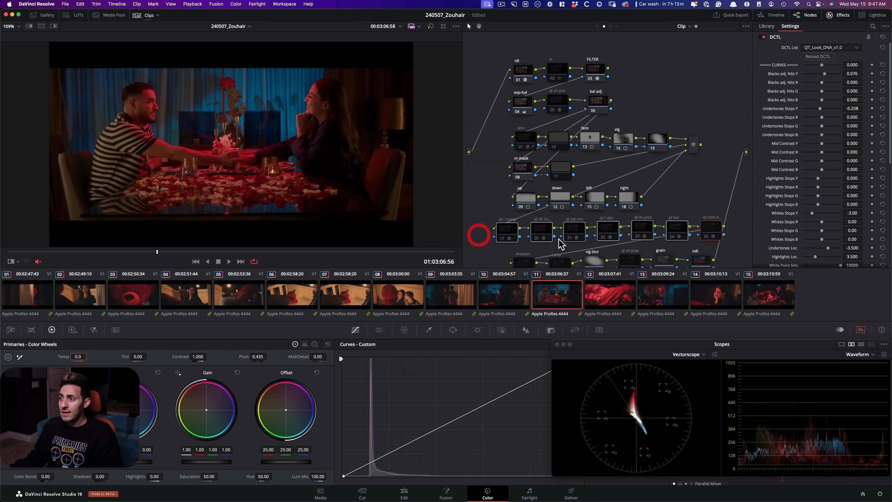
click(695, 200)
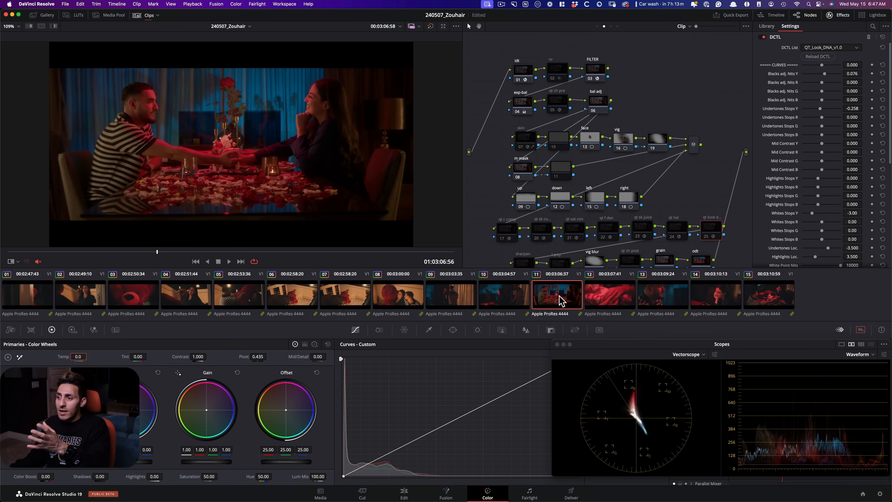
Toggle the Look DNA node 25 off and on to compare its effect on the dinner scene, leaving it enabled
key(super+d)
key(super+d)
key(super+d)
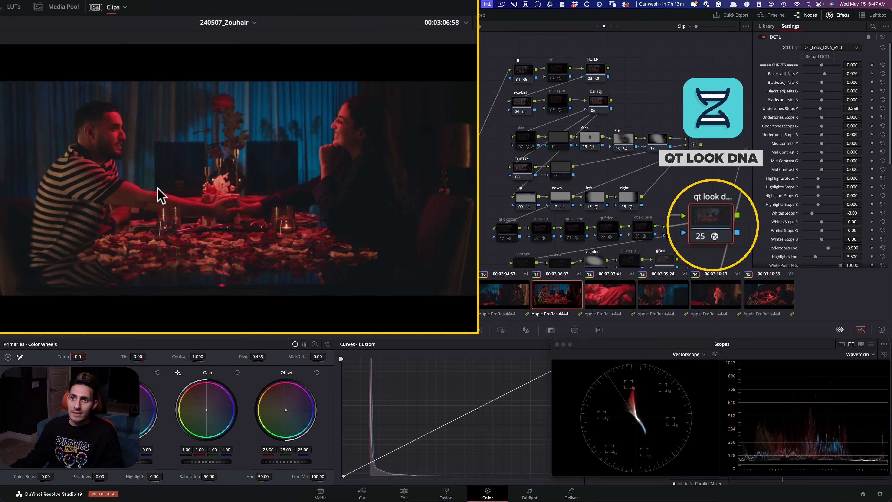
key(super+d)
key(super+d)
key(super+d)
key(super+d)
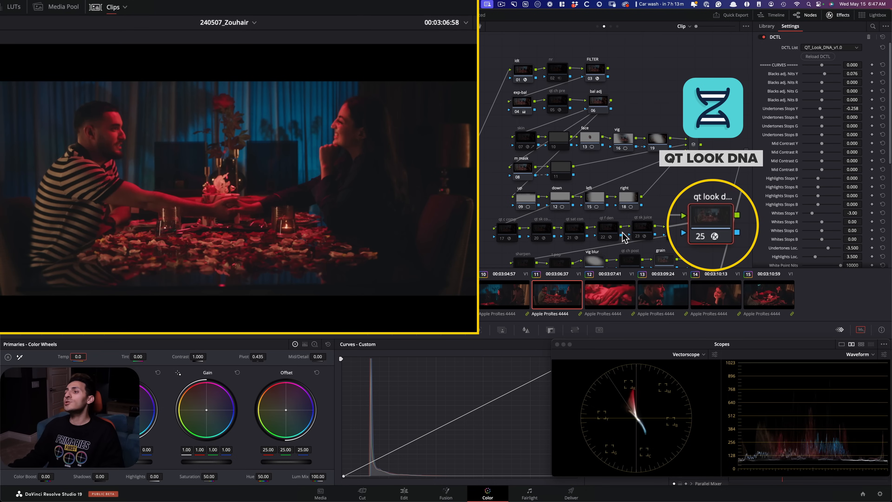
Open the Color Compressor node 17 and toggle Show Selected Color to check its target color
click(641, 230)
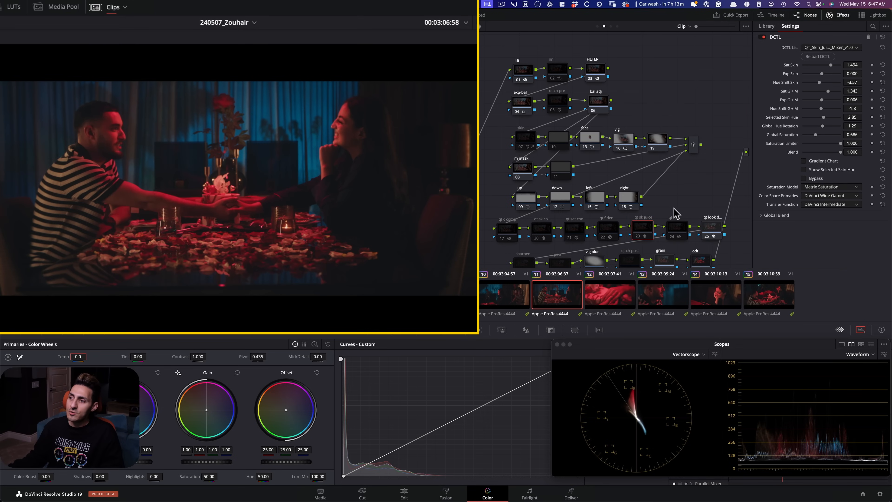
click(506, 232)
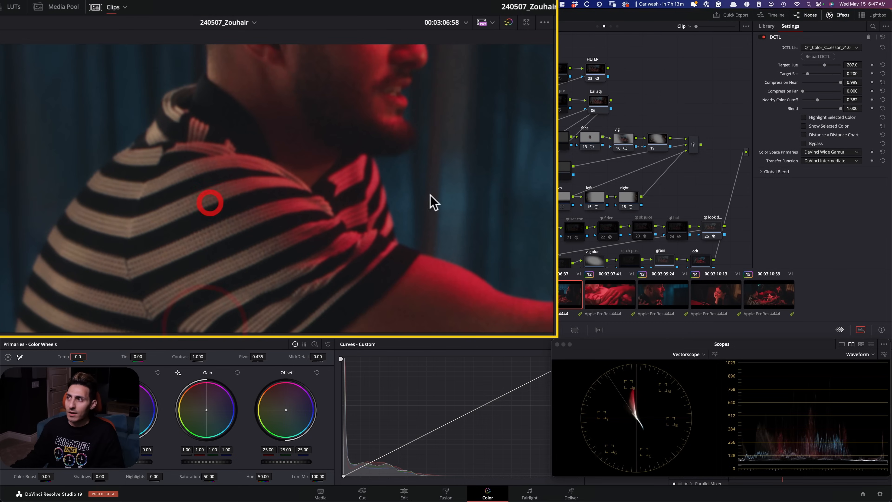
click(834, 125)
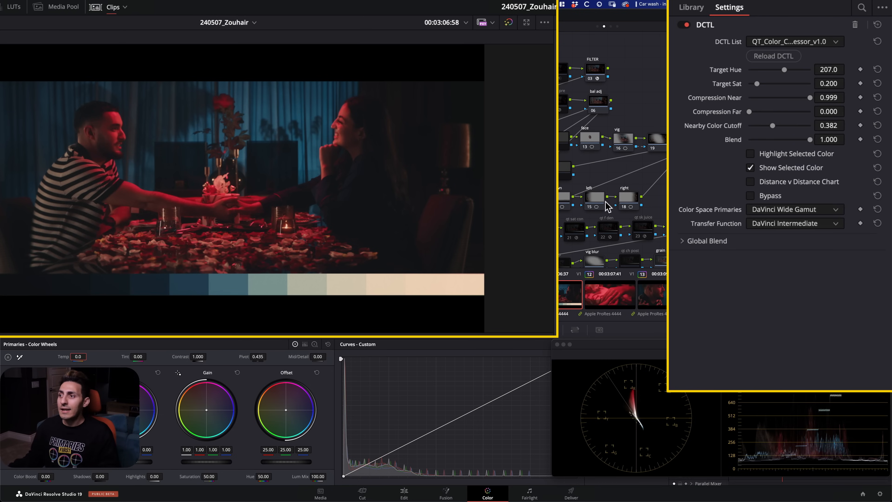
click(780, 169)
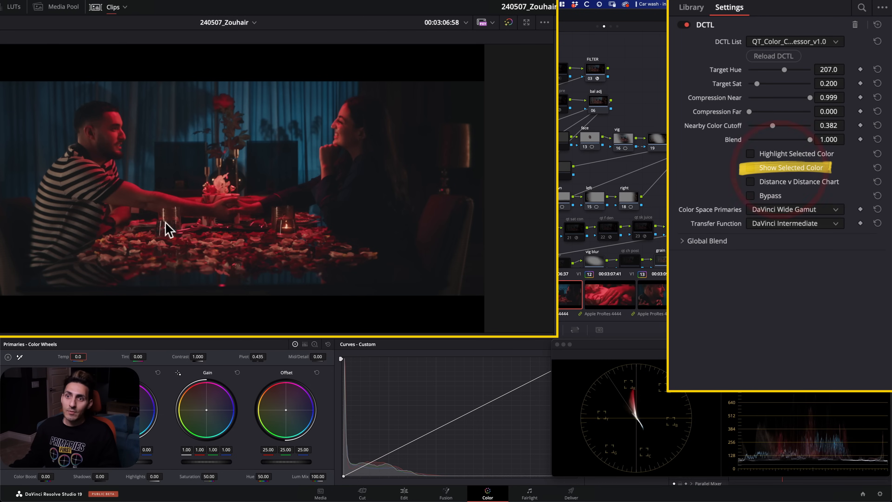
Compare the man's striped shirt with the Color Compressor node off and on, leaving the node enabled
scroll(168, 221, up, 5)
scroll(202, 209, up, 5)
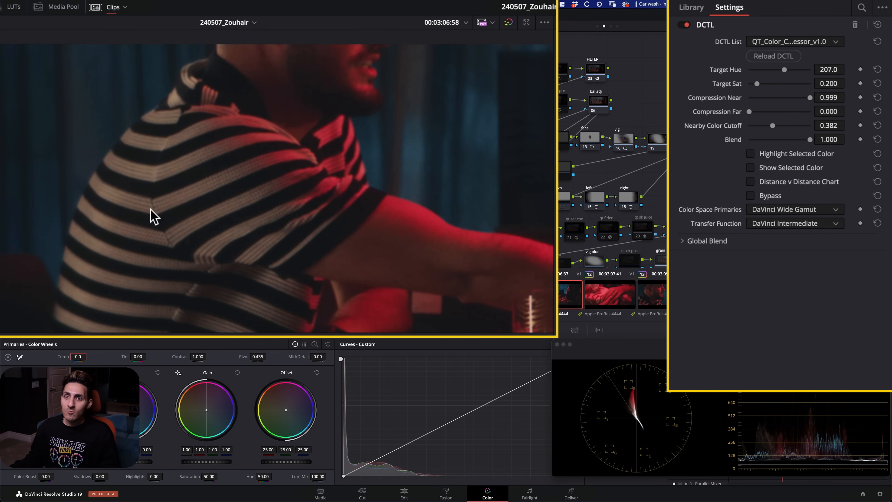
drag(177, 213, 159, 212)
key(super+d)
key(super+d)
key(super+d)
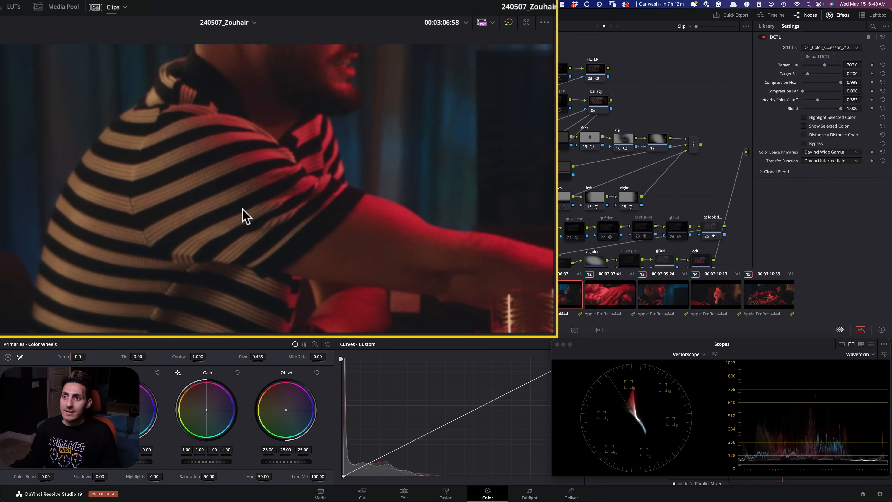
scroll(423, 252, down, 3)
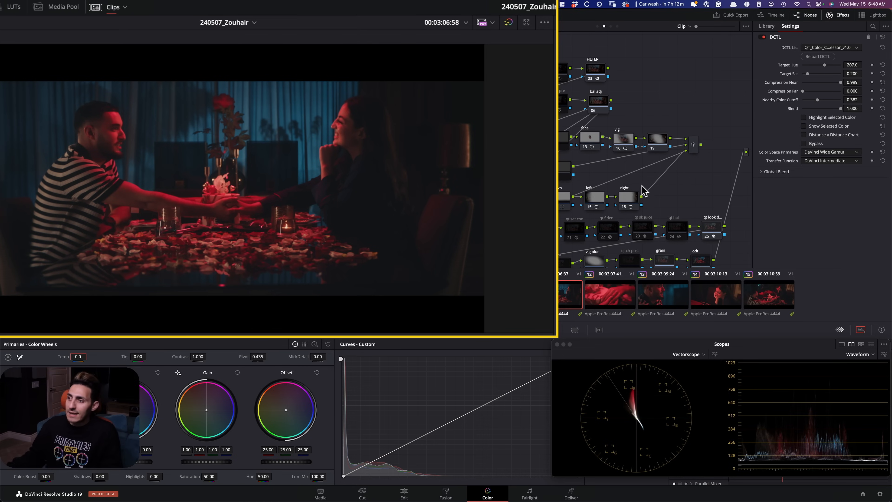
Enable the Skin Juice node 23 and toggle it to compare its effect on the hands, candles and petals up close
click(641, 228)
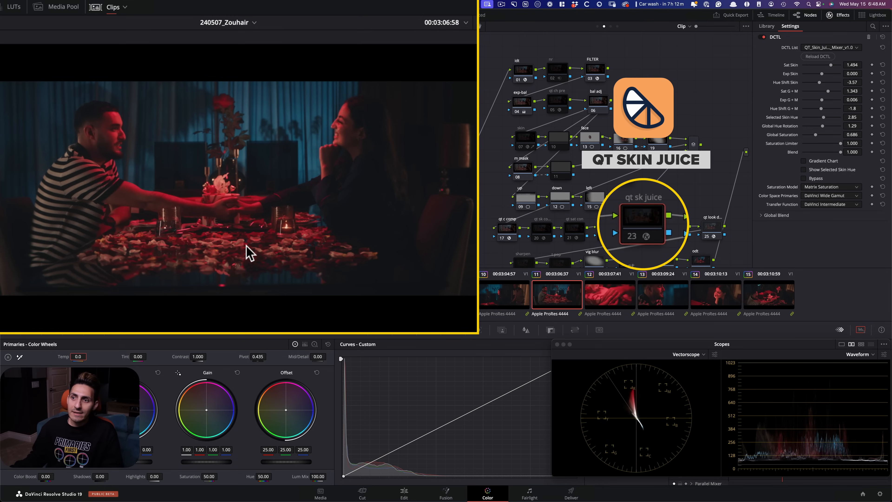
scroll(364, 272, up, 5)
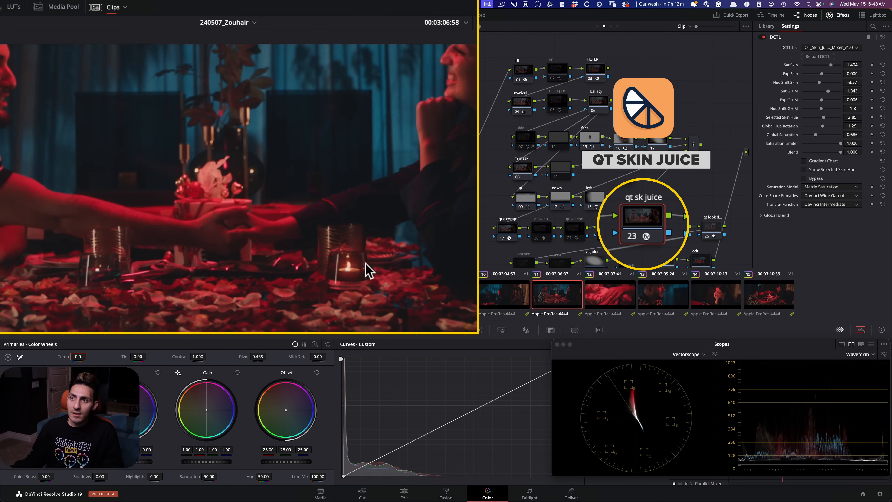
key(super+d)
key(super+d)
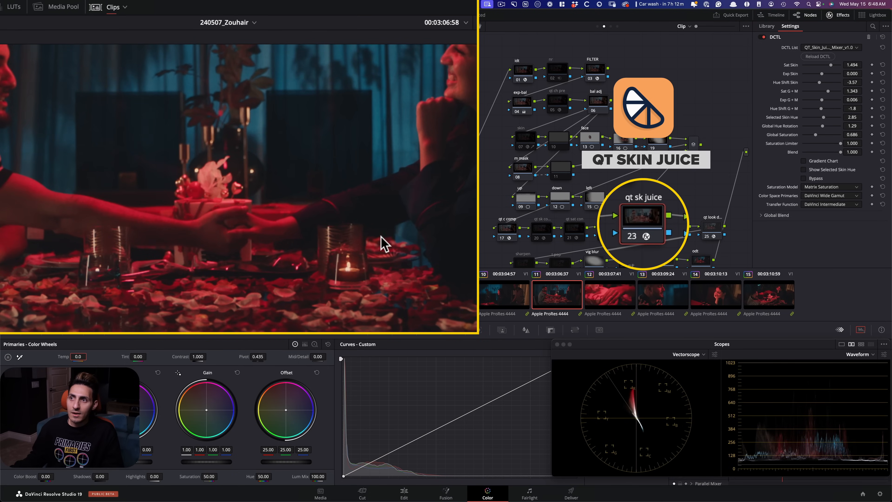
scroll(330, 242, up, 1)
drag(332, 218, 283, 270)
key(super+d)
key(super+d)
drag(249, 245, 305, 218)
key(super+d)
key(super+d)
key(super+d)
key(super+d)
key(super+d)
key(super+d)
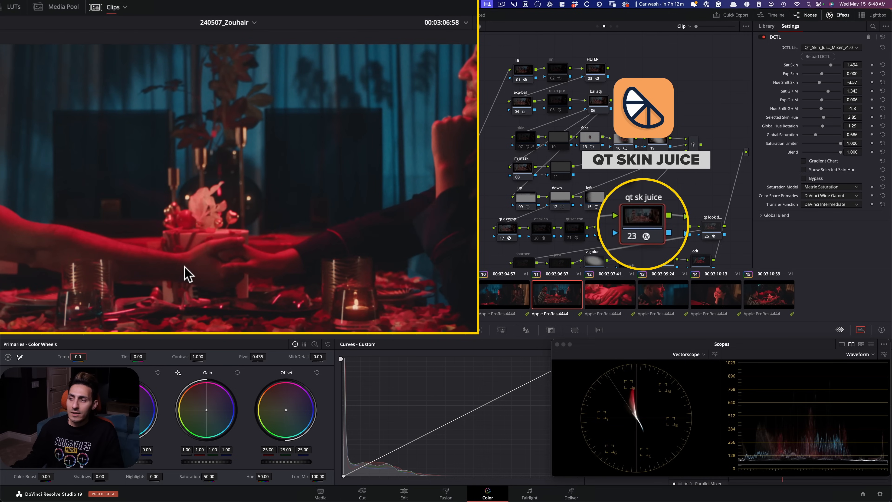
Toggle the Skin Juice node while checking the reds and cyans on the vectorscope, leaving the node enabled
key(super+d)
key(super+d)
key(super+d)
key(super+d)
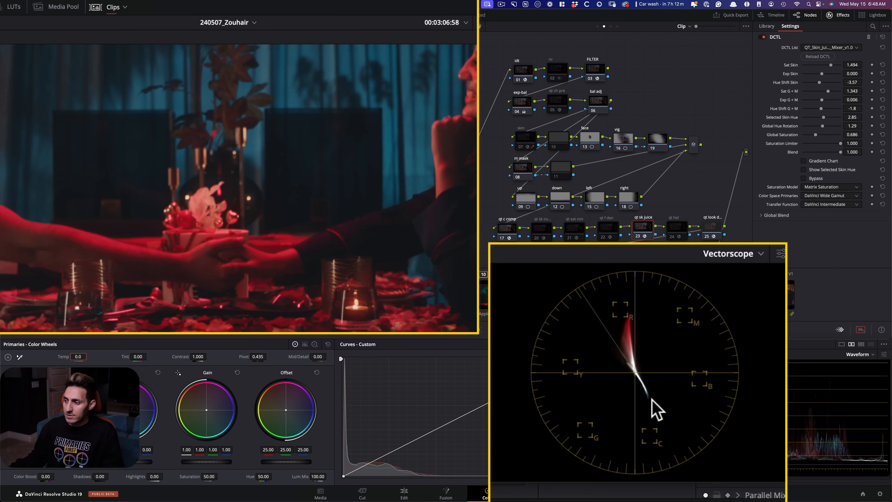
key(super+d)
key(super+d)
key(super+d)
key(super+d)
key(super+d)
key(super+d)
key(super+d)
key(super+d)
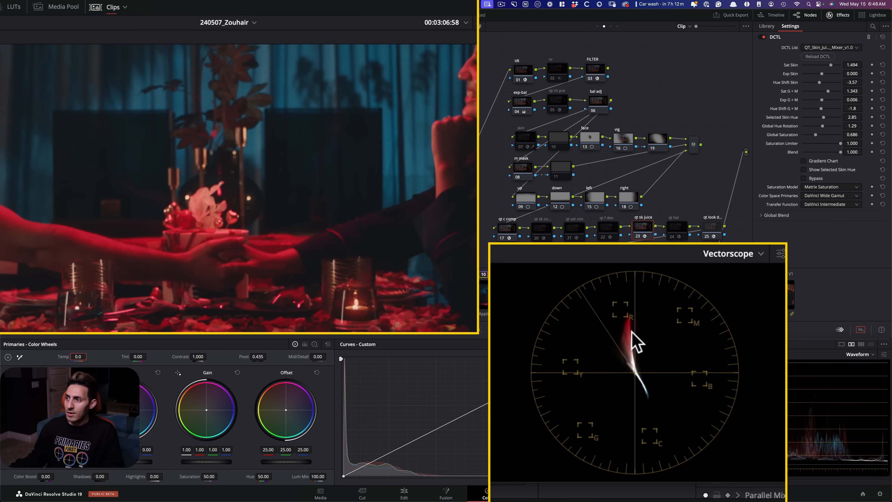
key(super+d)
key(super+d)
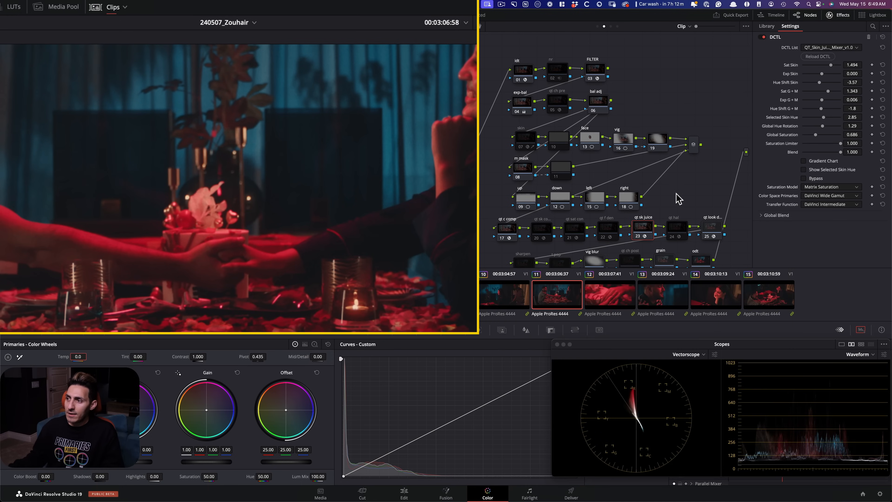
Enable the Sat Control node 21 and toggle it to compare its effect on the couple's shot
click(564, 234)
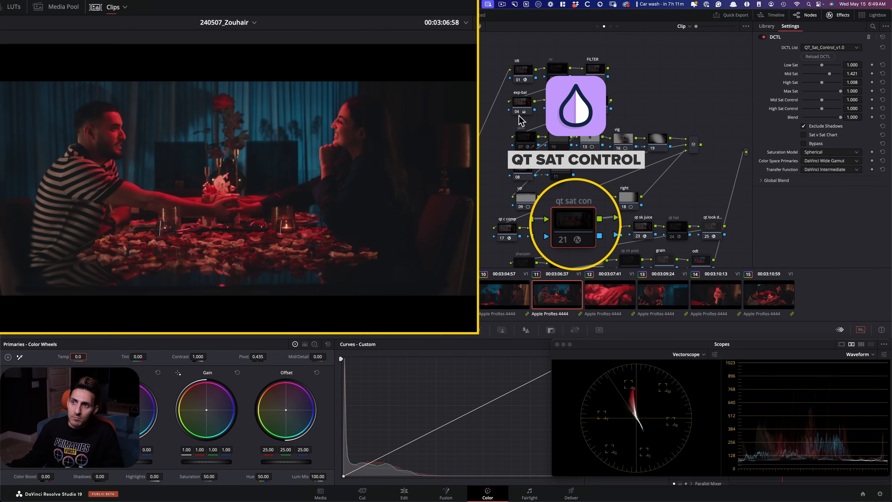
key(super+d)
key(super+d)
scroll(231, 200, up, 5)
drag(235, 199, 383, 171)
scroll(372, 178, up, 2)
drag(320, 204, 313, 220)
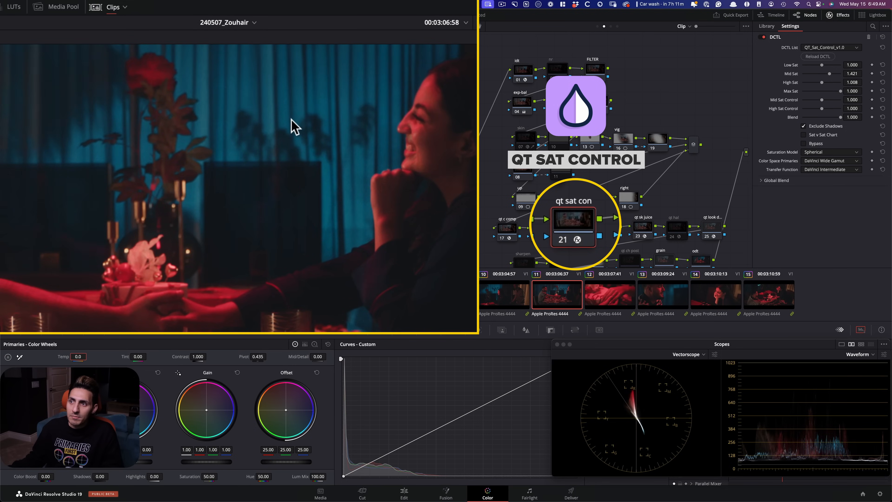
Compare the blue curtains and the woman up close with the Sat Control node off and on
key(super+d)
key(super+d)
drag(302, 146, 391, 83)
key(super+d)
key(super+d)
drag(355, 147, 385, 167)
Toggle the Sat Control node to compare the joined hands and the pale flowers up close
scroll(165, 265, up, 4)
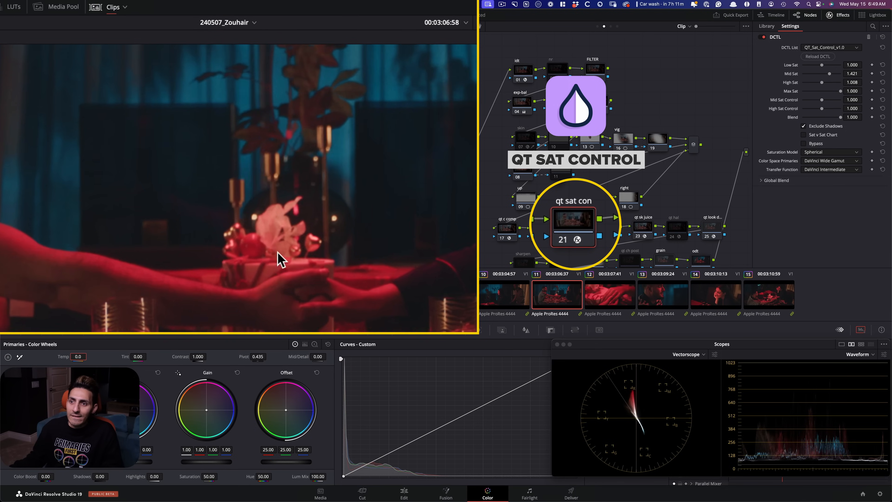
drag(288, 225, 292, 174)
scroll(230, 226, up, 1)
key(super+d)
key(super+d)
scroll(229, 230, up, 3)
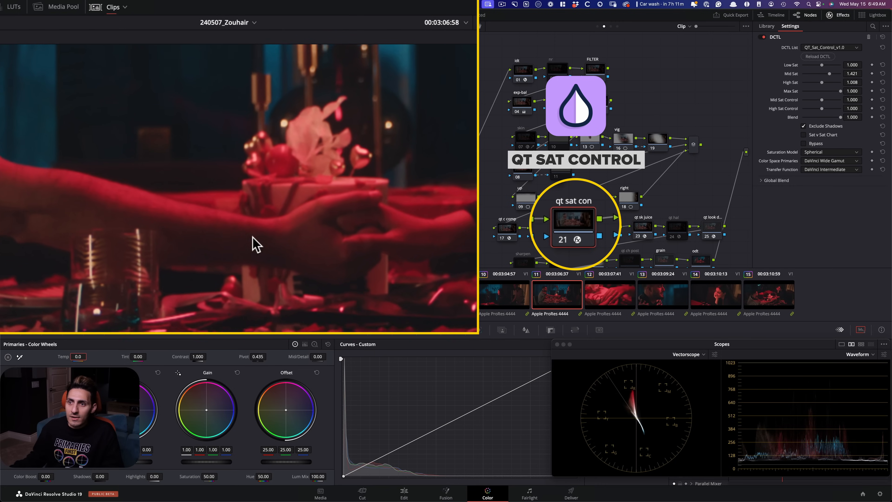
key(super+d)
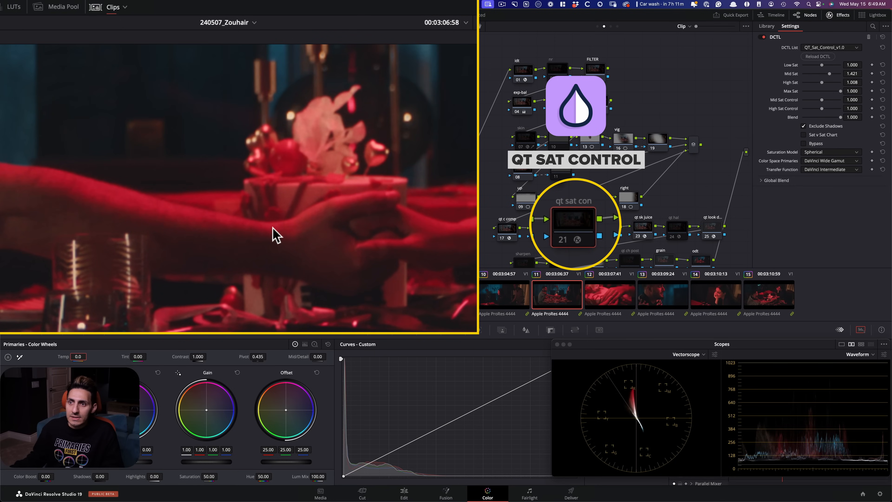
key(super+d)
key(super+d)
key(super+d)
key(super+d)
key(super+d)
Toggle the Sat Control node on the full frame while checking the vectorscope and waveform, leaving the node enabled
drag(232, 256, 235, 315)
key(shift+z)
key(super+d)
key(super+d)
key(super+d)
key(super+d)
key(super+d)
key(super+d)
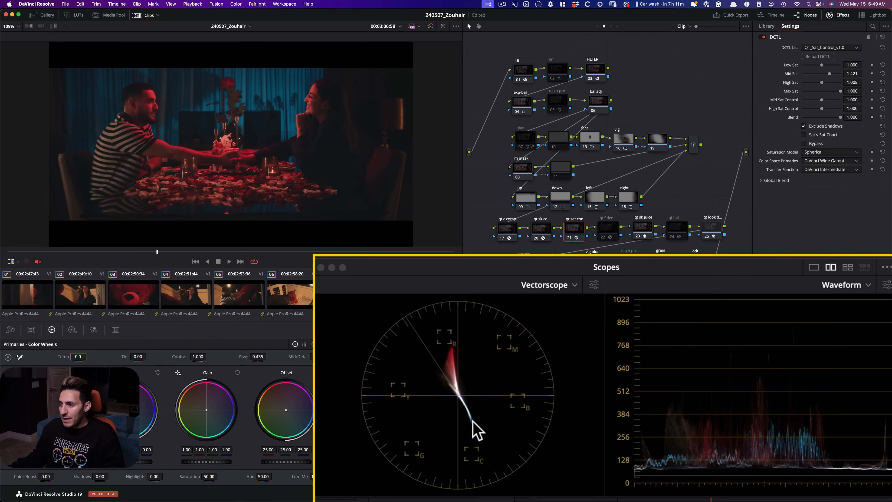
key(super+d)
key(super+d)
key(super+d)
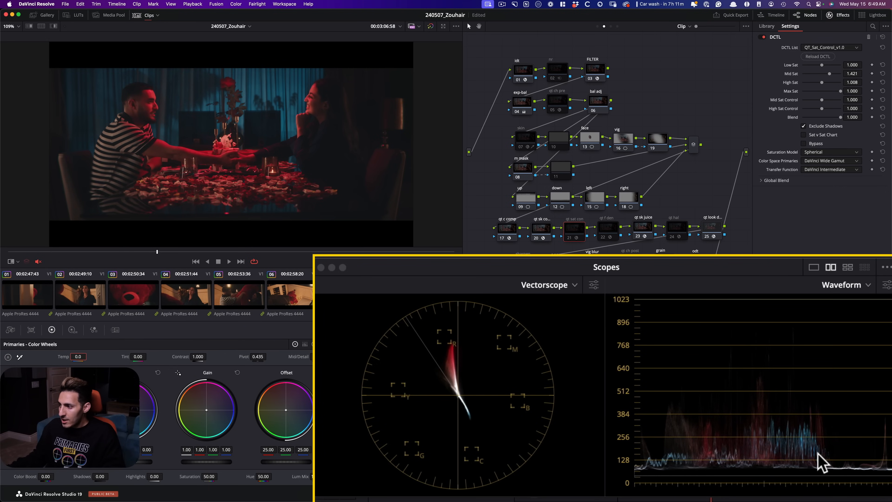
key(super+d)
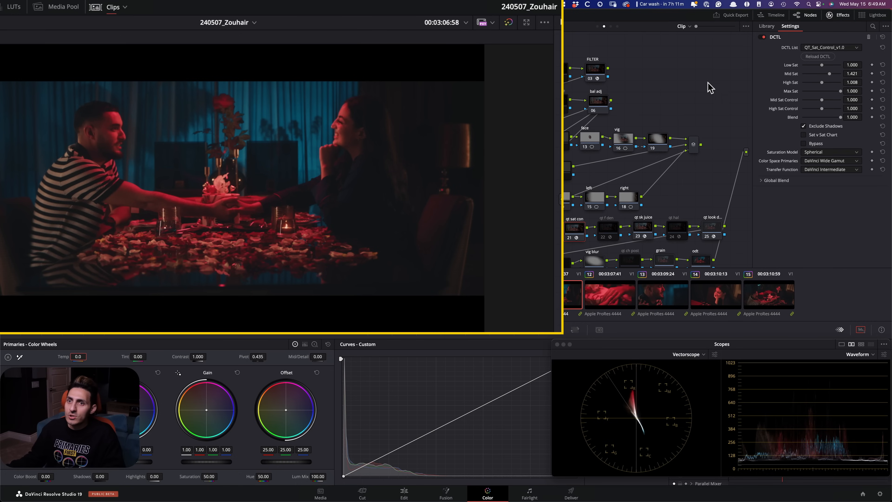
Compare the couple, hands and petals at closer zoom with Sat Control off and on, leaving it enabled
scroll(375, 139, up, 3)
drag(381, 164, 371, 215)
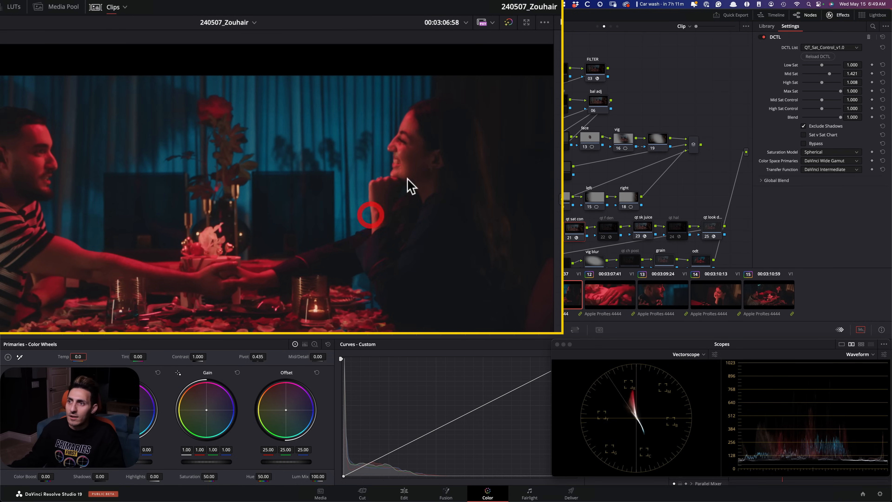
key(super+d)
key(super+d)
scroll(162, 279, up, 3)
drag(252, 216, 286, 189)
key(super+d)
key(super+d)
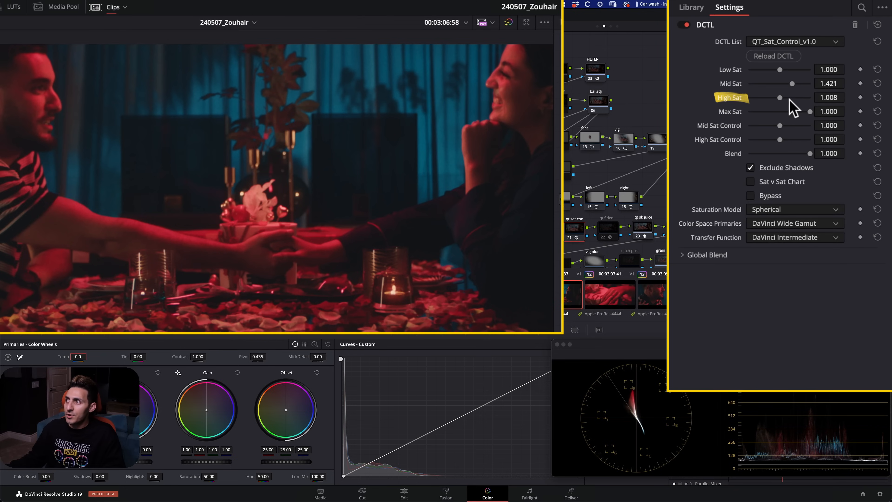
Try raising the Sat Control's High Sat to 1.119, check the full frame, and undo the change
drag(783, 97, 778, 100)
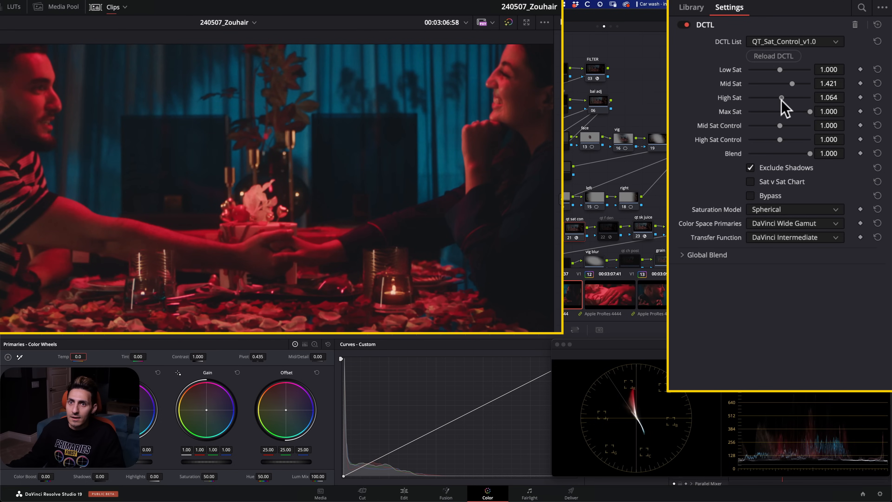
key(shift+z)
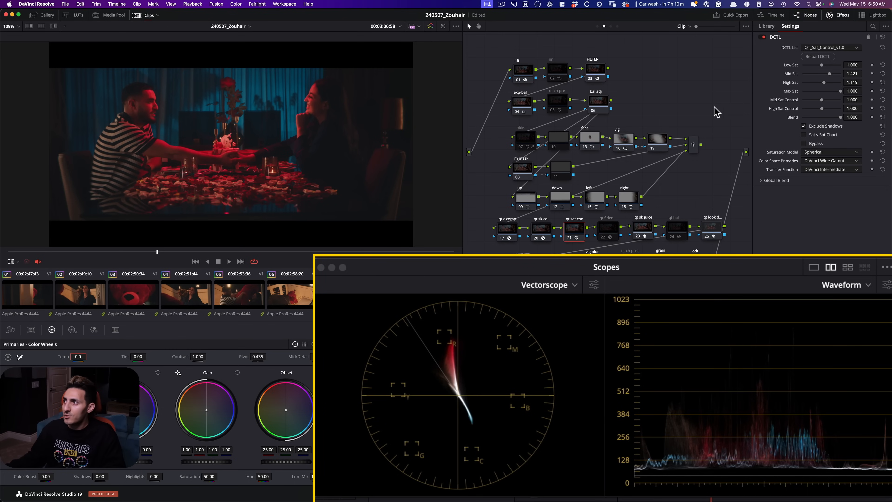
key(super+z)
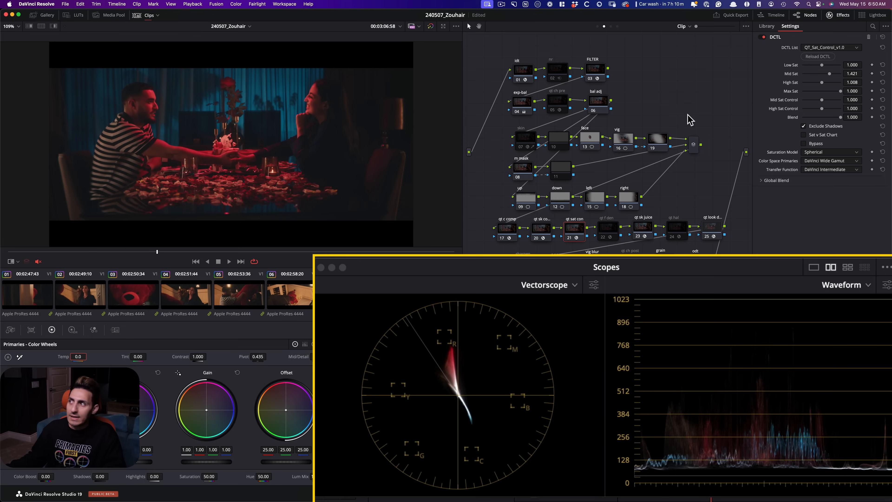
Open the Film Density node 22 and toggle it to compare its effect, leaving the node enabled
scroll(253, 138, up, 5)
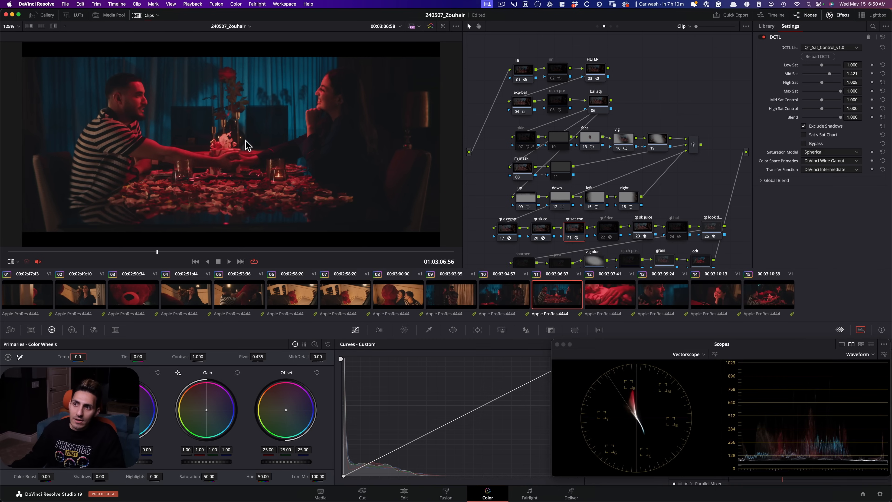
drag(250, 158, 247, 190)
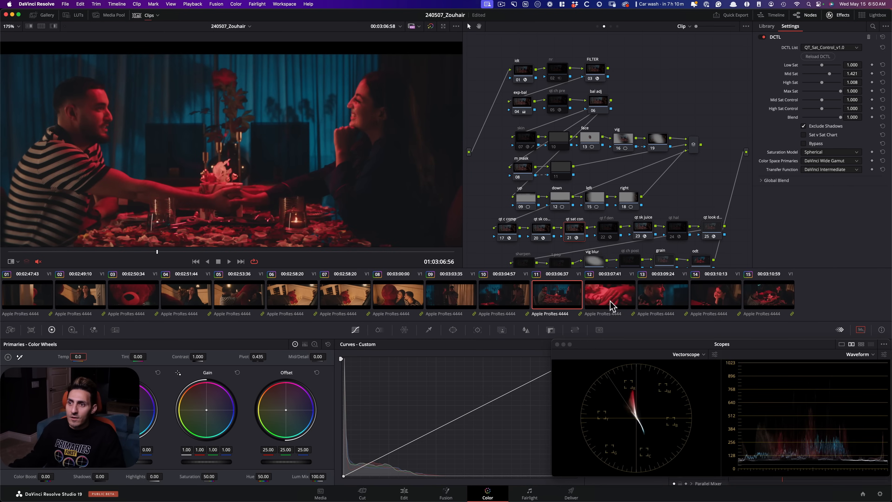
click(607, 229)
key(super+d)
key(super+d)
key(super+d)
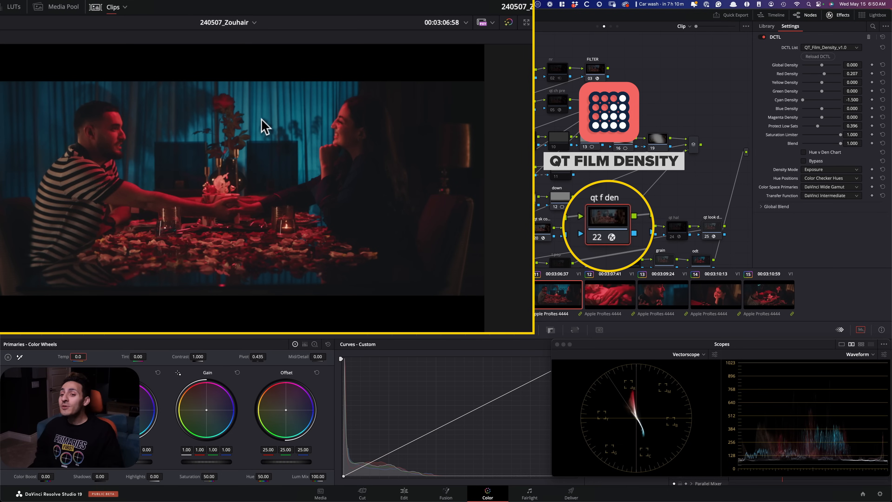
Examine the Film Density result on the enlarged image, including the man's red-lit face and the curtains behind him
key(alt+f)
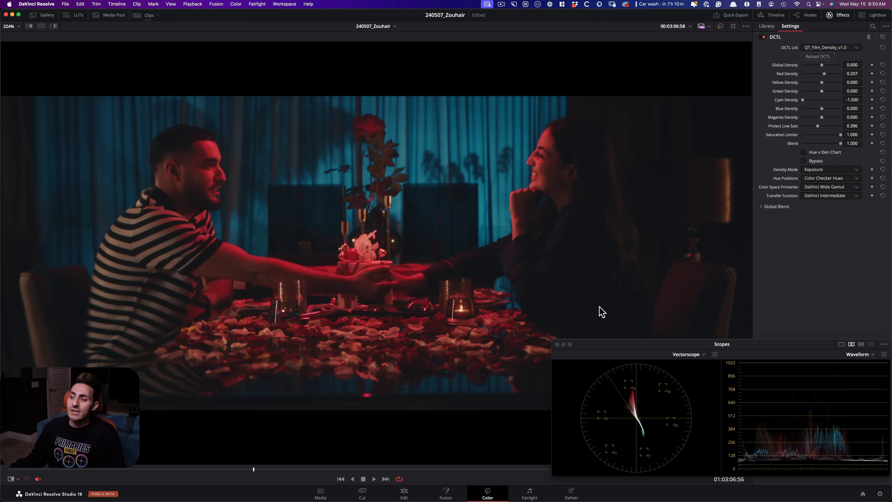
scroll(484, 276, down, 3)
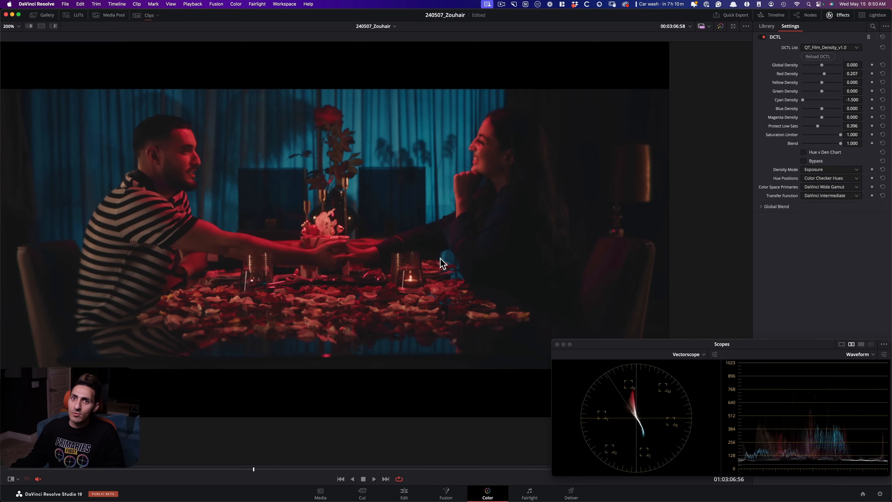
drag(440, 257, 430, 263)
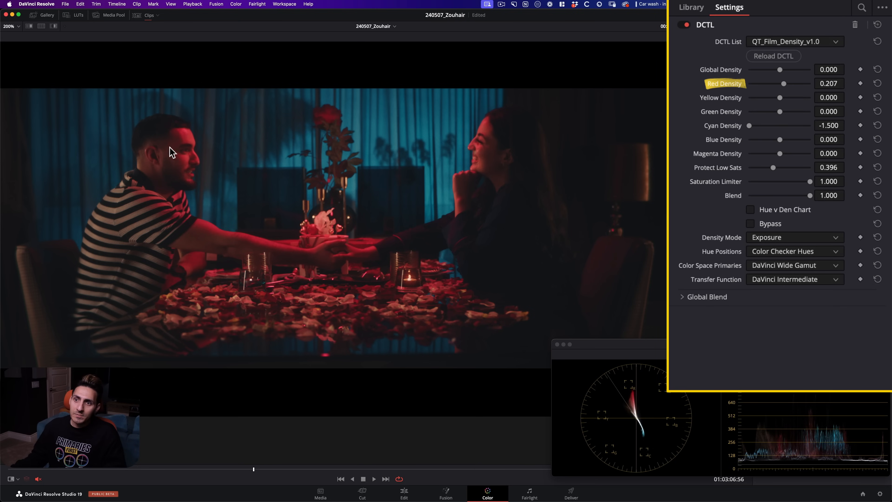
scroll(211, 160, up, 3)
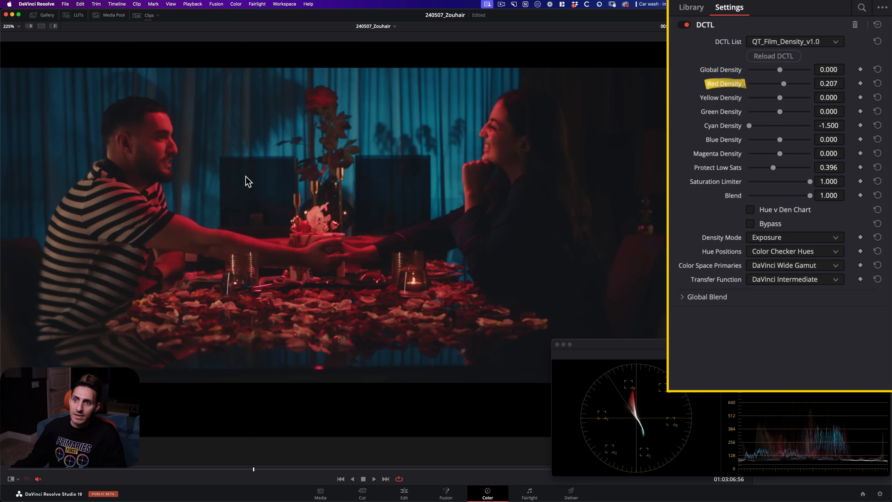
drag(245, 180, 307, 213)
scroll(260, 210, up, 5)
drag(354, 268, 444, 286)
scroll(337, 231, up, 2)
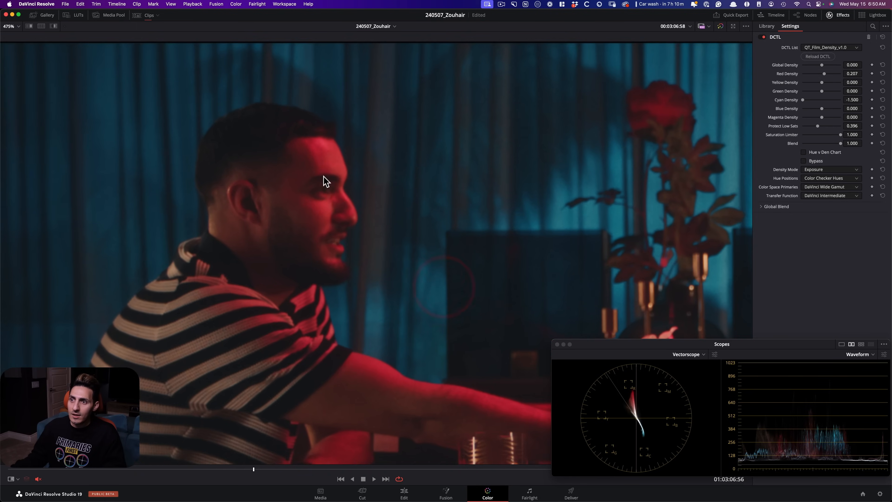
key(shift+z)
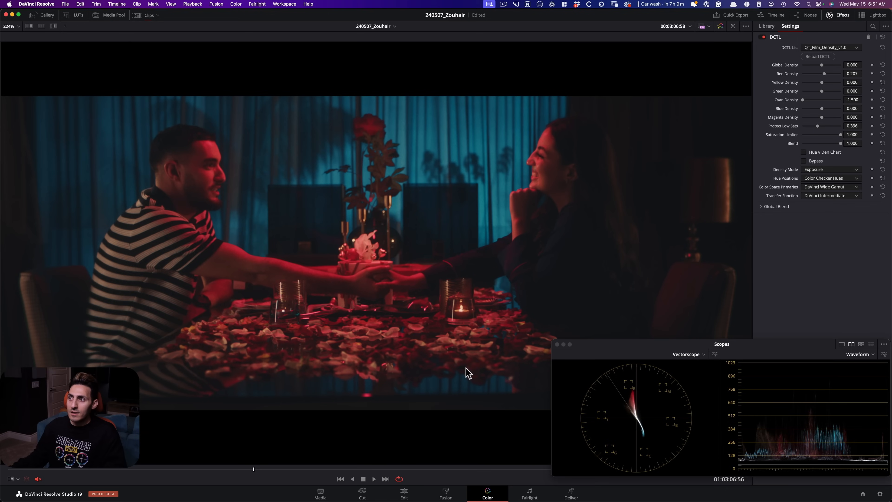
key(alt+f)
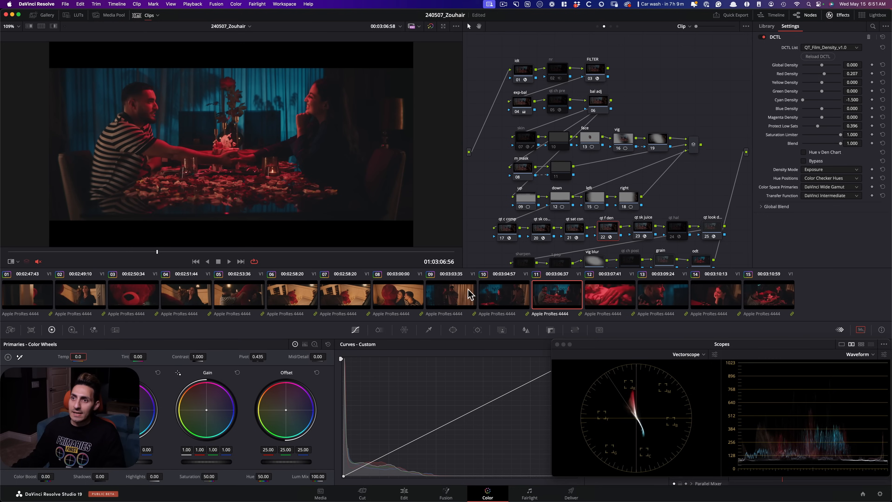
Enable the Halation node 24 and examine its glow around the candles, hands and petals on the enlarged image
click(681, 226)
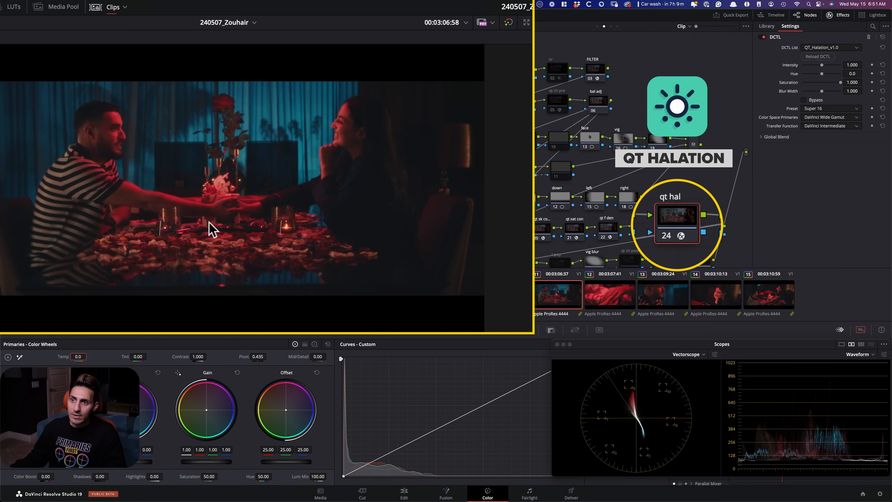
scroll(345, 284, up, 5)
drag(300, 290, 349, 275)
key(super+d)
key(alt+f)
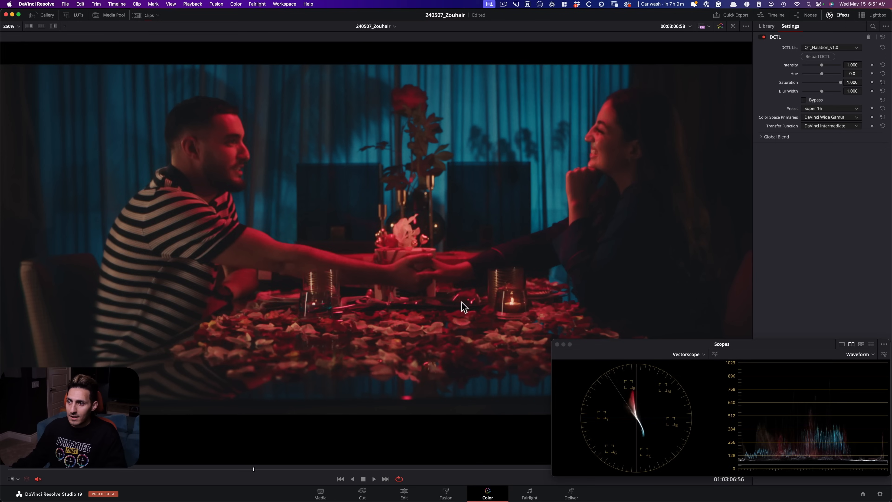
scroll(465, 306, up, 8)
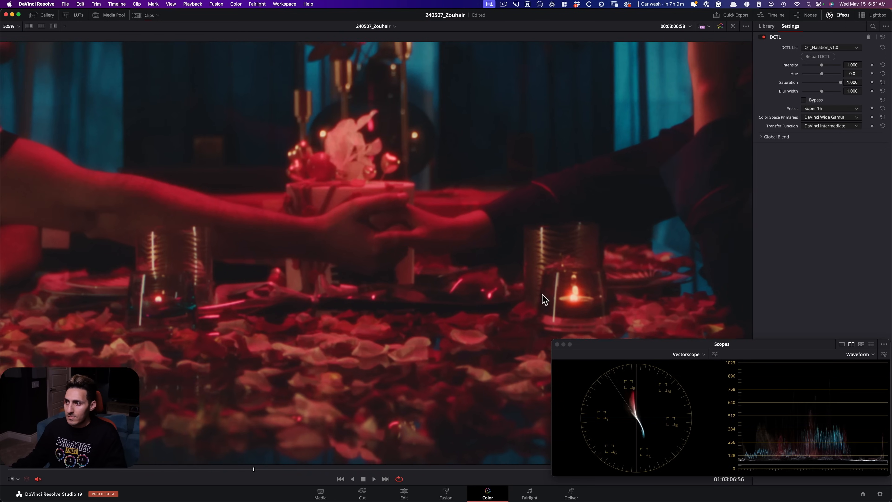
drag(515, 267, 481, 244)
key(alt+f)
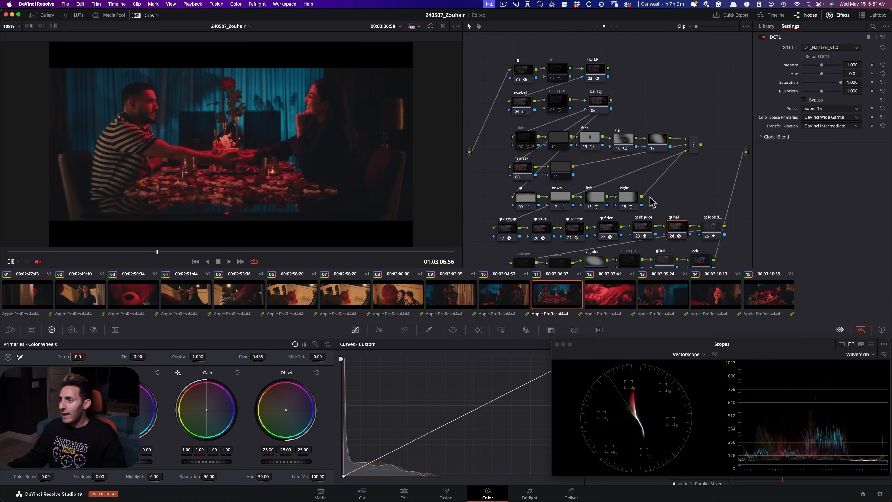
Compare clip 11 before and after by toggling the whole row of look nodes 17 to 25, leaving them enabled
drag(479, 225, 733, 236)
key(super+d)
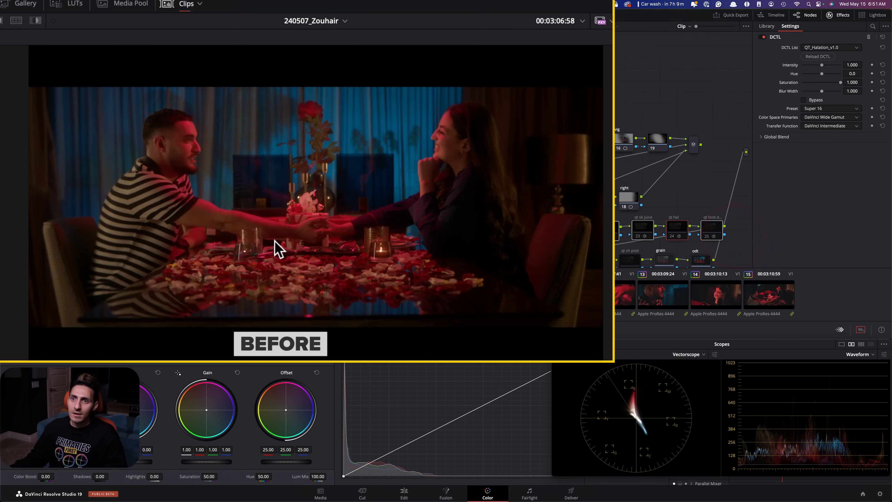
key(super+d)
key(super+d)
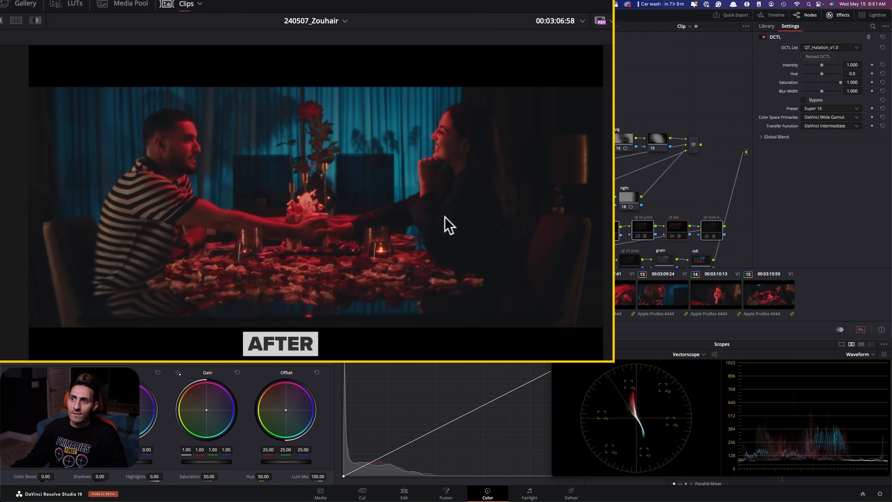
key(super+d)
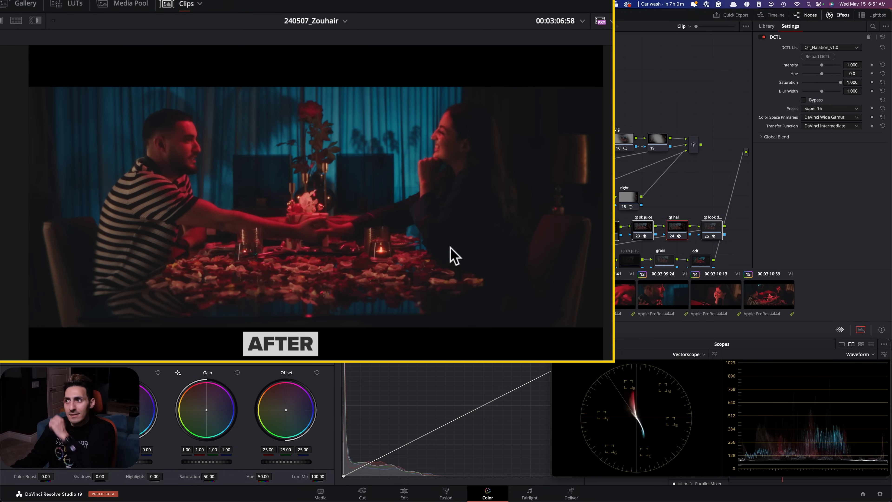
click(675, 183)
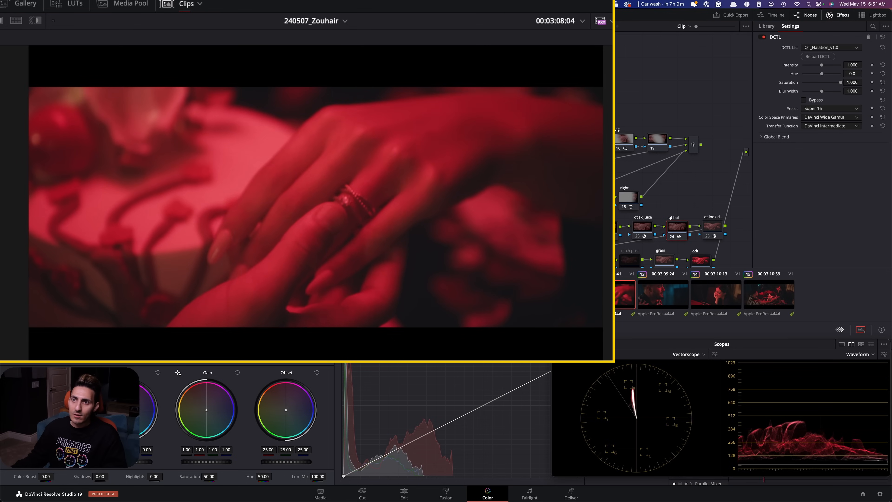
Toggle the look nodes on clip 12 to compare the reds in the ring and hands close-up, leaving them enabled
click(609, 227)
drag(736, 224, 615, 228)
key(super+d)
key(super+d)
key(super+d)
key(super+d)
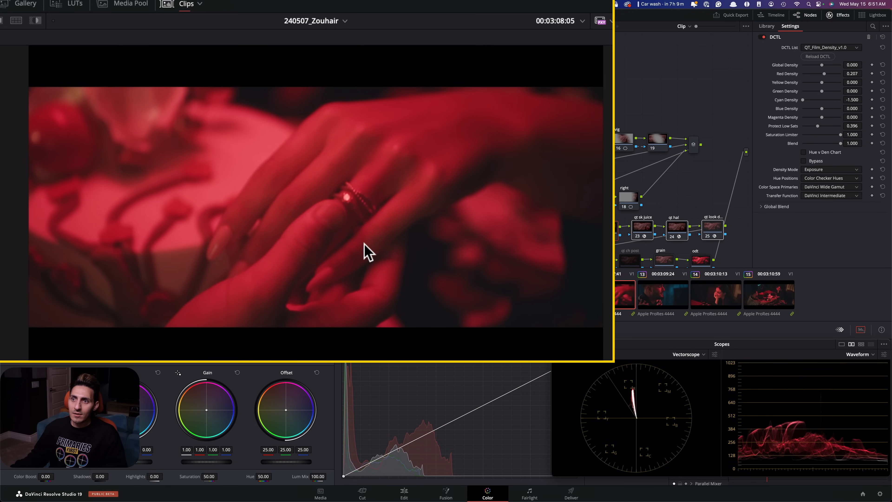
key(super+d)
key(super+d)
key(super+d)
key(super+d)
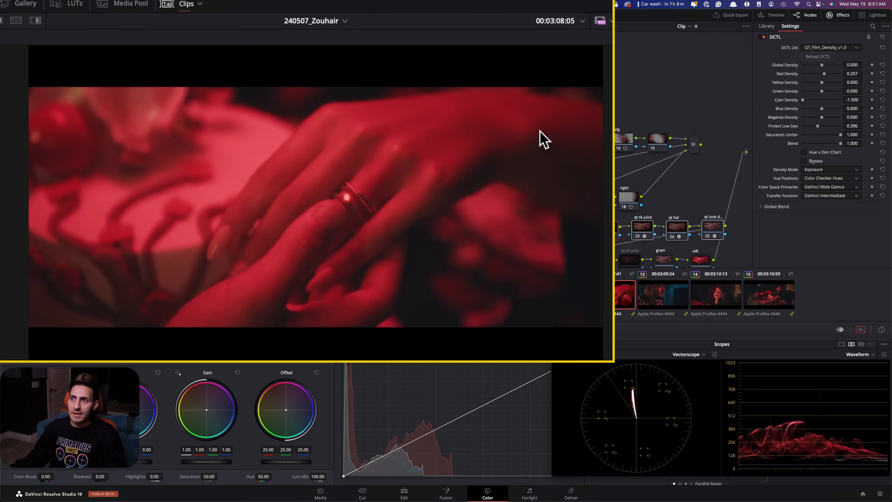
key(super+d)
key(super+d)
key(super+d)
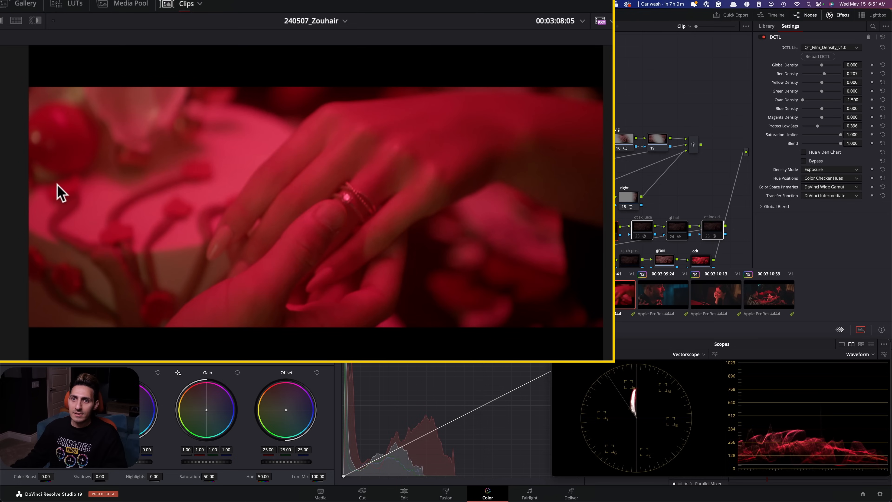
key(super+d)
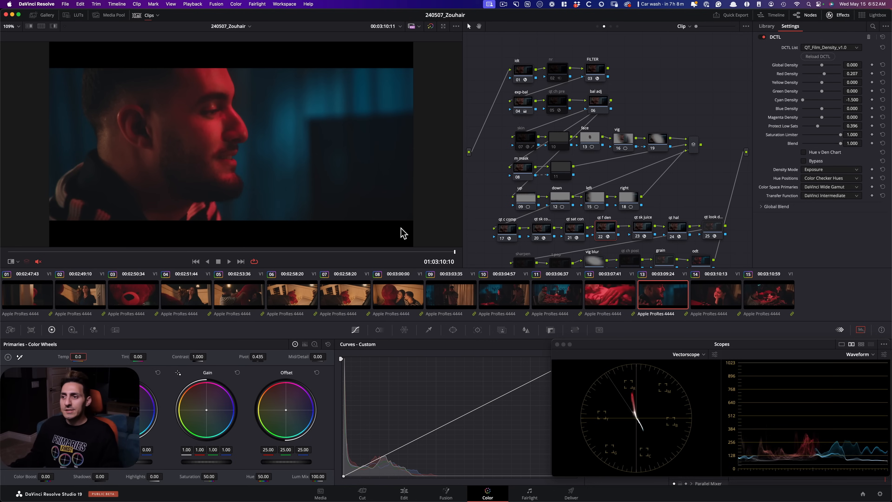
Scrub clip 13 and compare it before and after by toggling the whole row of look nodes 17 to 25, leaving them enabled
click(440, 252)
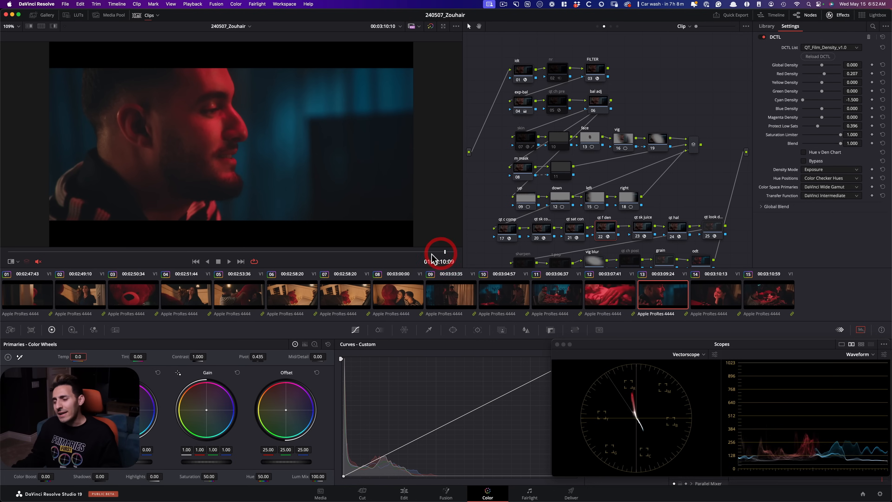
drag(429, 252, 462, 255)
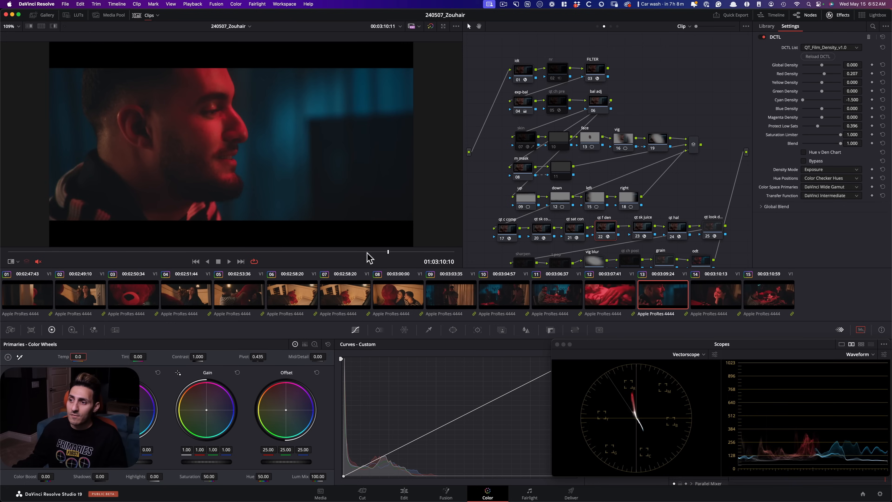
click(502, 239)
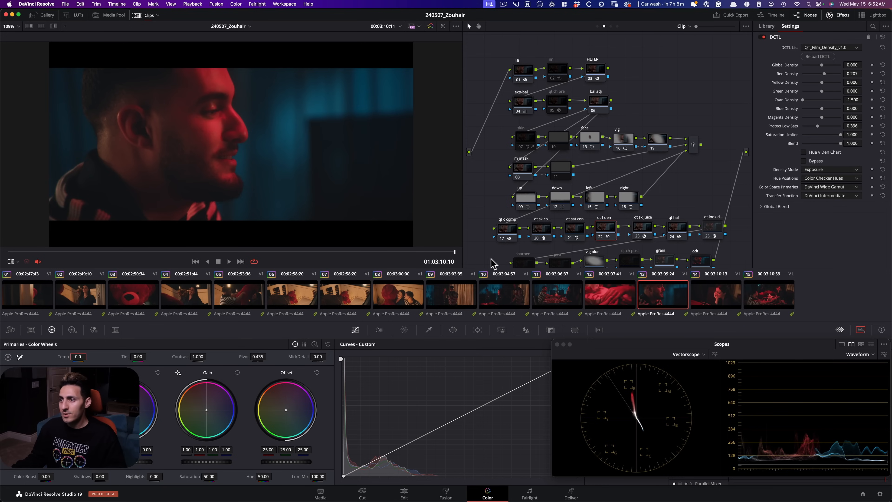
click(509, 234)
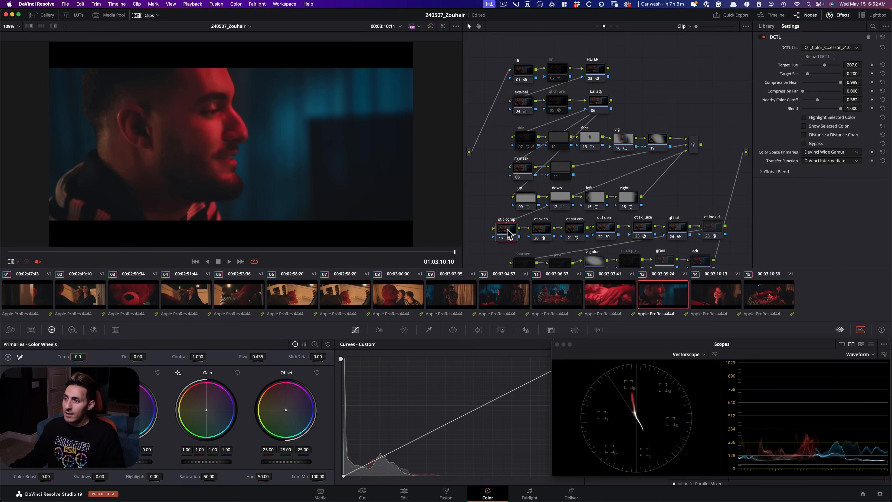
drag(561, 234, 740, 235)
key(super+d)
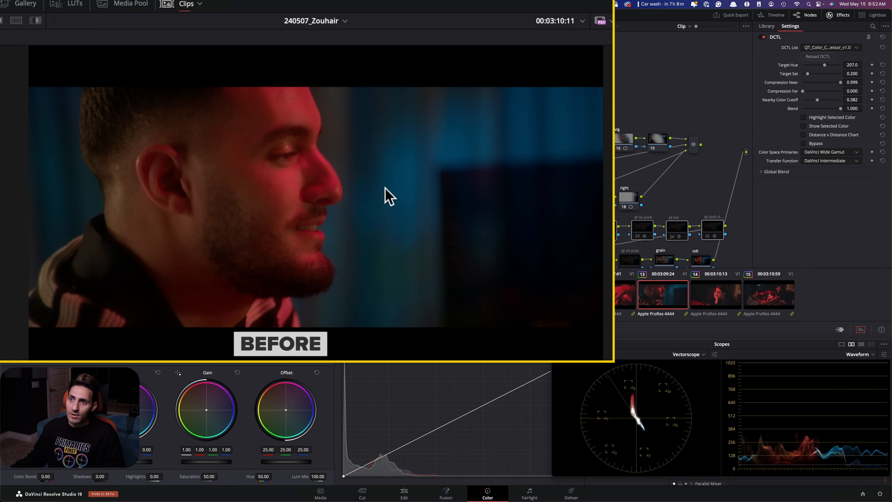
key(super+d)
key(super+d)
key(super+d)
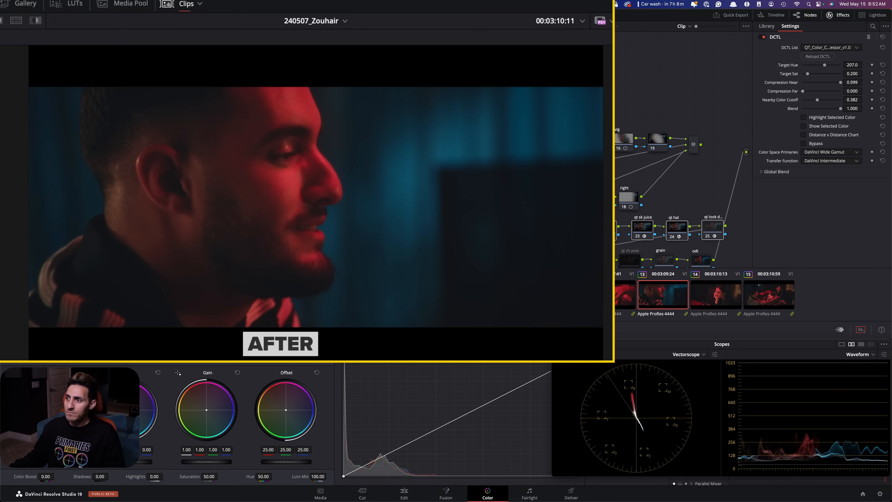
Toggle only the Film Density node 22 on clip 13 to examine its effect on the man's red-lit face and the blue curtains
click(472, 227)
click(598, 231)
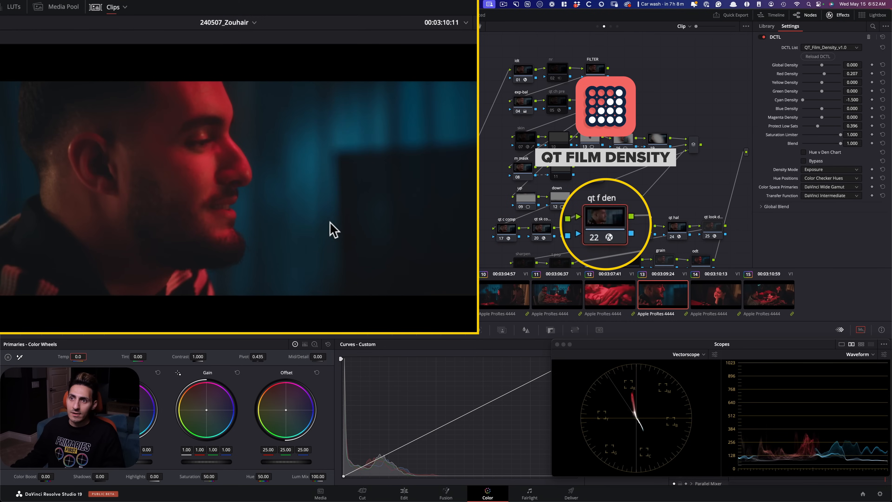
key(super+d)
key(super+d)
key(super+d)
key(super+d)
key(super+d)
key(super+d)
key(super+d)
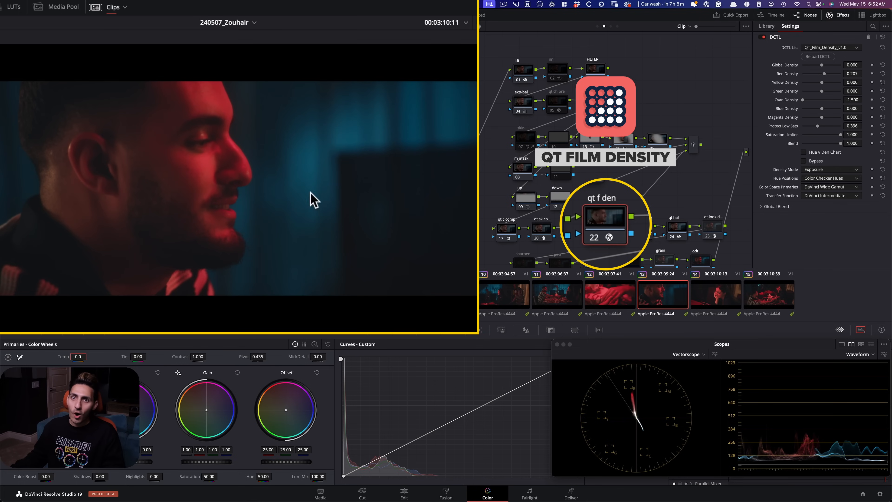
key(super+d)
key(super+d)
key(super+d)
key(super+d)
key(super+d)
key(super+d)
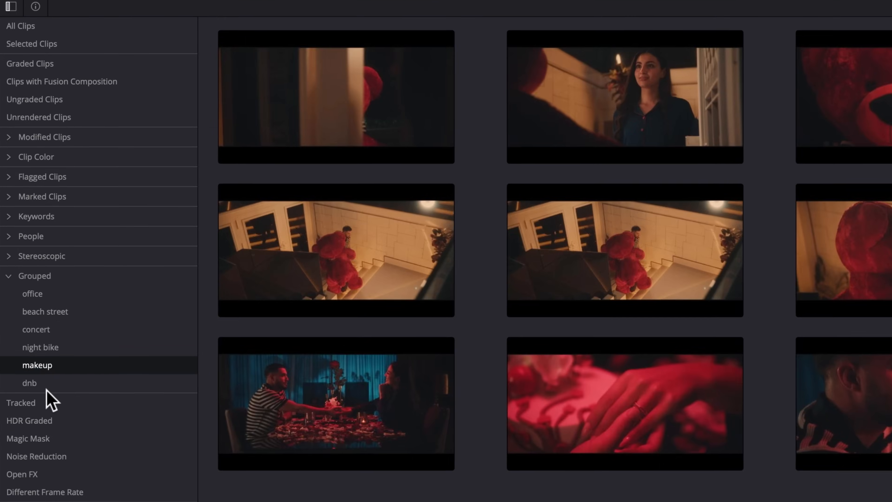
Filter the clips to the dnb group and open its first clip, the basketball arcade shot
click(55, 382)
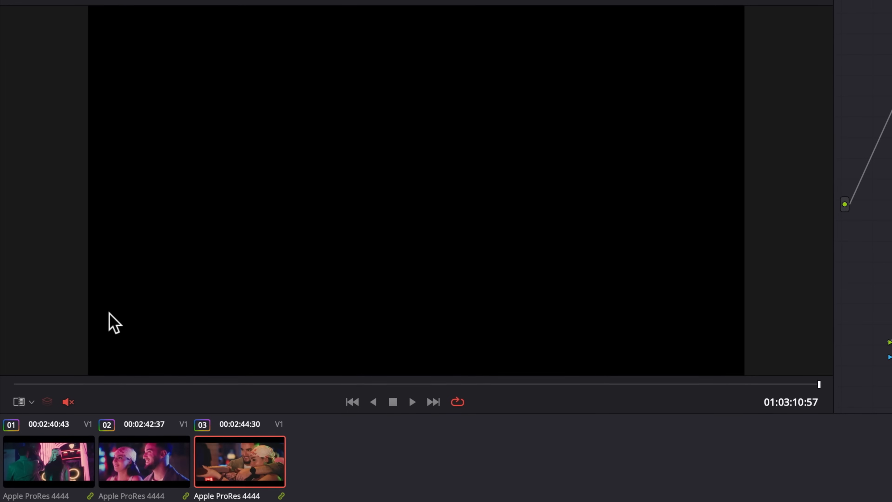
click(163, 470)
click(66, 468)
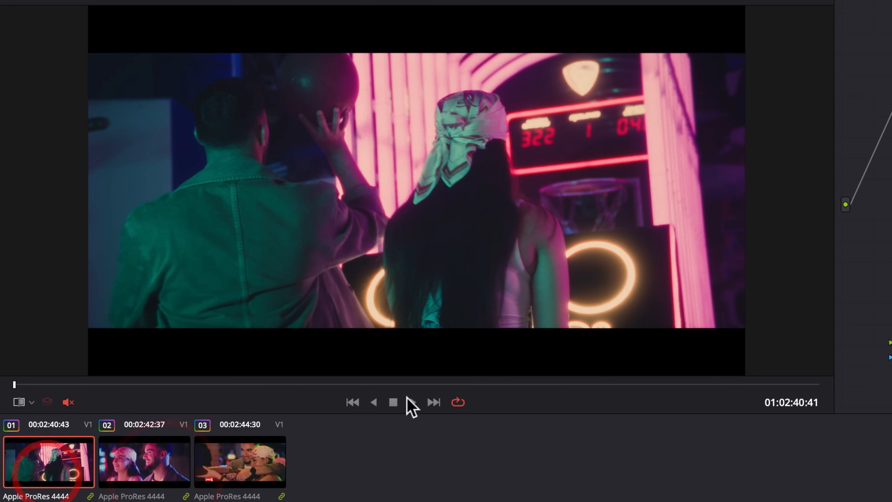
Look through the saved gallery stills and close the gallery again
click(135, 2)
drag(424, 215, 442, 94)
scroll(399, 166, down, 5)
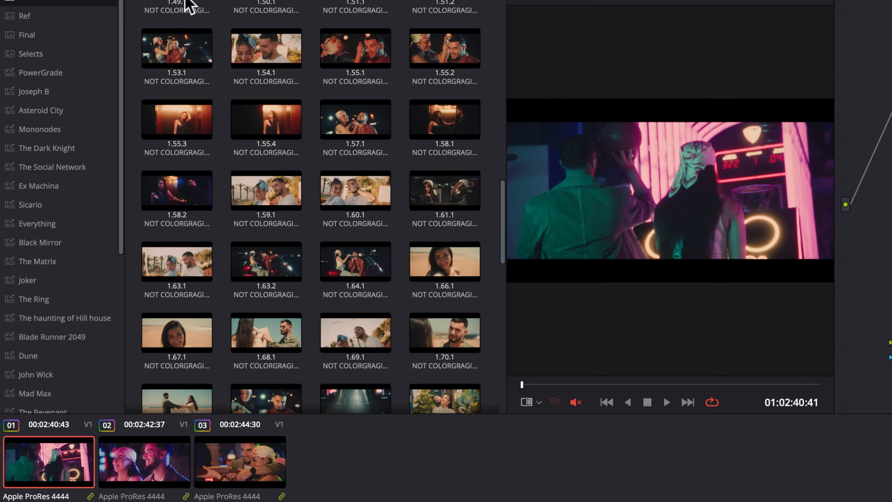
click(32, 1)
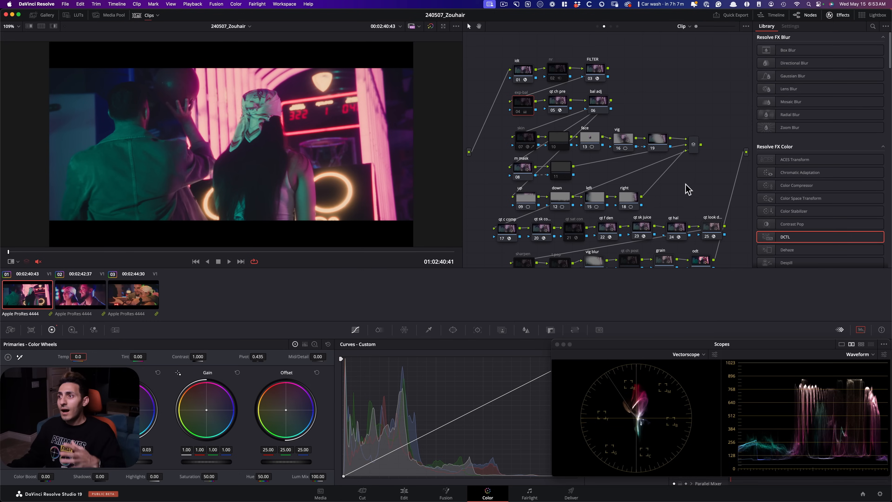
Look through clips 2 and 3 of the dnb group and return to clip 1
click(64, 308)
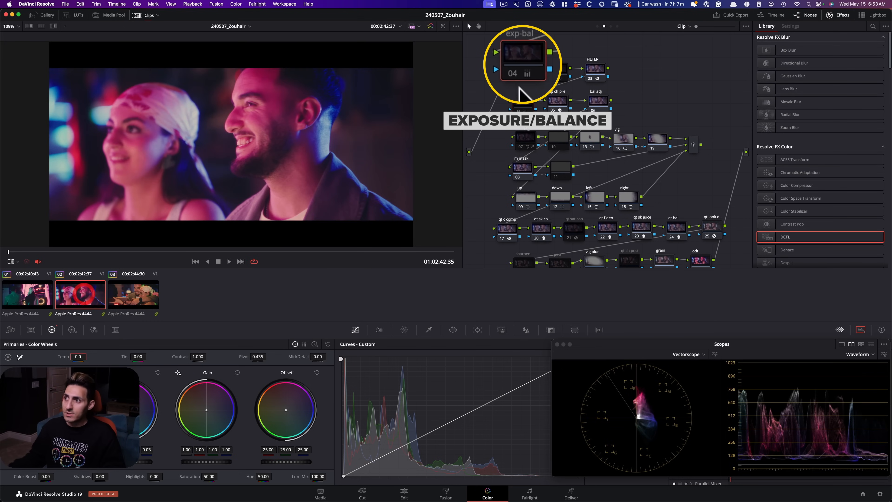
click(118, 301)
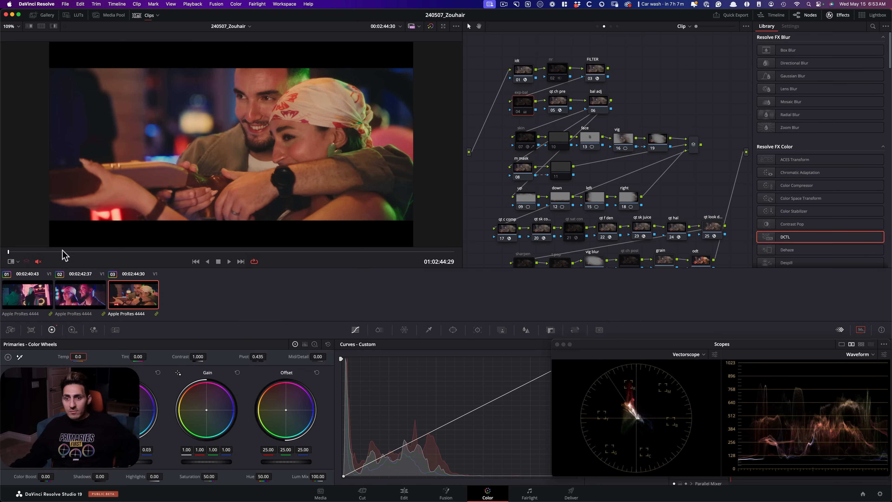
click(39, 294)
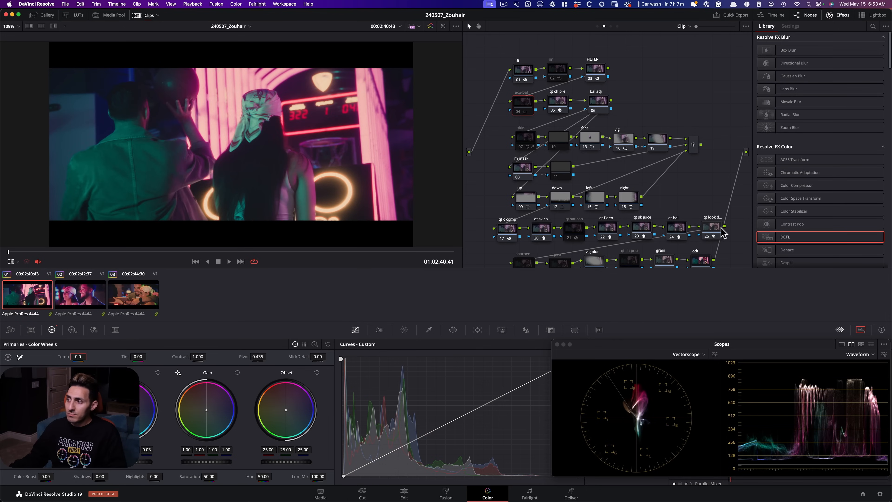
Move the disabled Sat Control node 21 up out of clip 1's row of look nodes
click(504, 238)
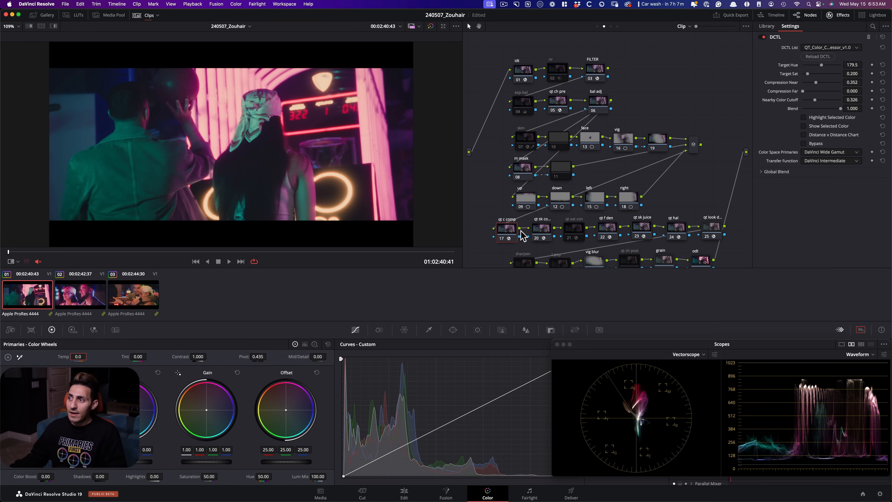
click(537, 228)
drag(577, 230, 575, 214)
click(543, 229)
Compare clip 1 before and after by toggling look nodes 17, 20 and 22 to 25 together, leaving them enabled
drag(484, 242, 721, 242)
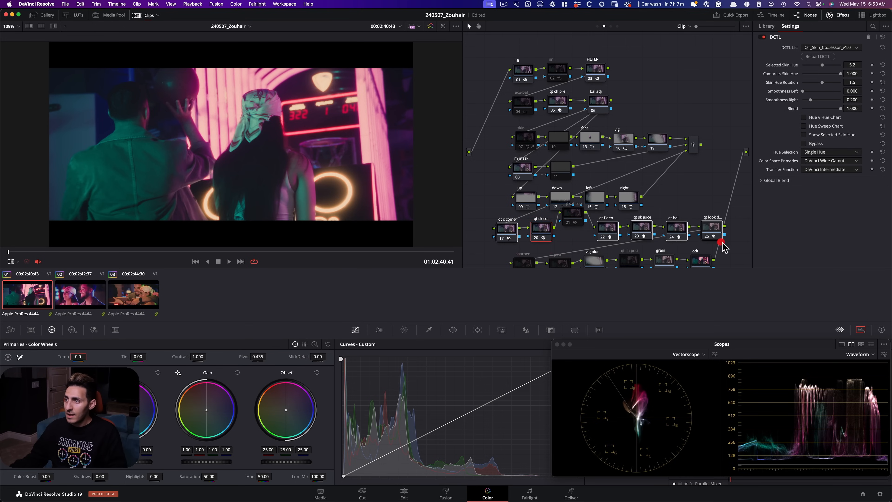
key(super+d)
key(super+d)
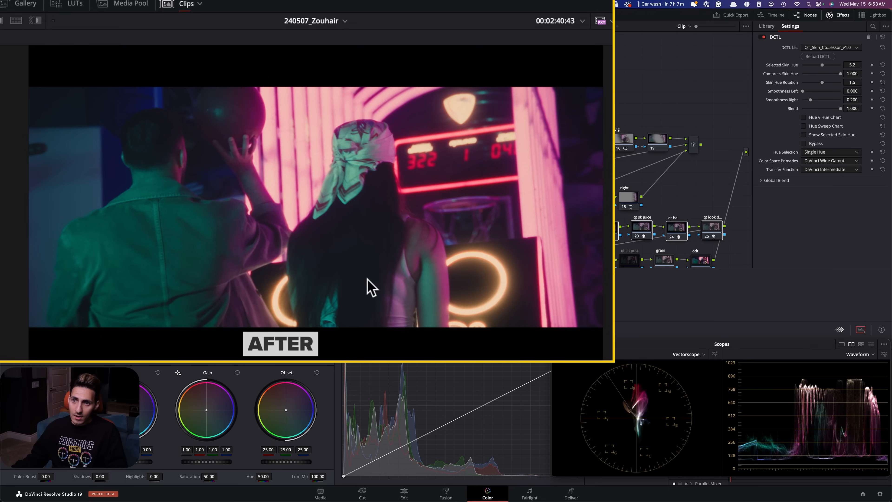
key(super+d)
key(super+d)
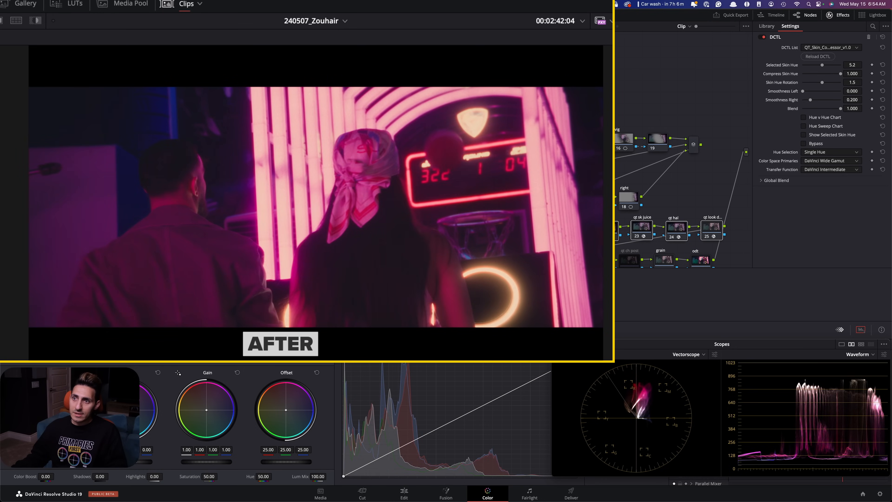
Toggle the same look nodes repeatedly at 00:02:42:04 of clip 1 to examine the pink arcade lights and the headscarf
key(super+d)
key(super+d)
key(super+d)
key(super+d)
key(super+d)
key(super+d)
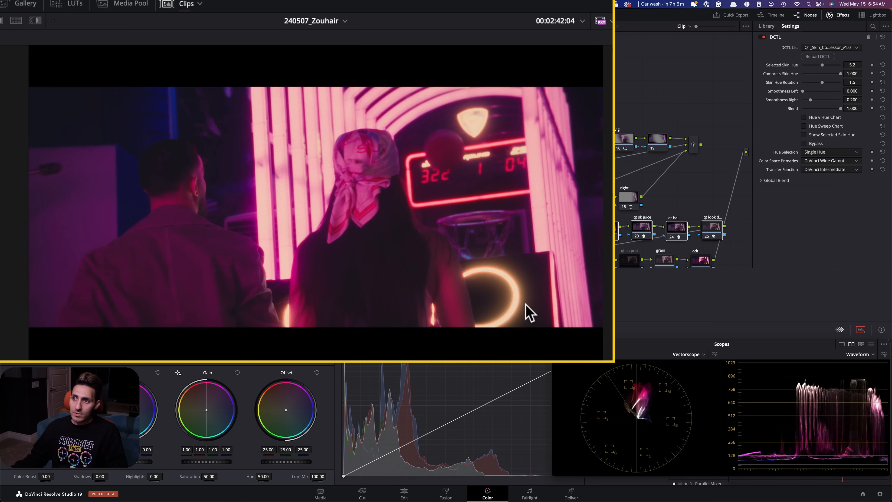
key(super+d)
key(super+d)
key(super+d)
key(super+d)
key(super+d)
key(super+d)
Go to 00:02:42:49 in clip 2 and toggle its look nodes, apart from Sat Control node 21, for a before and after comparison
key(Down)
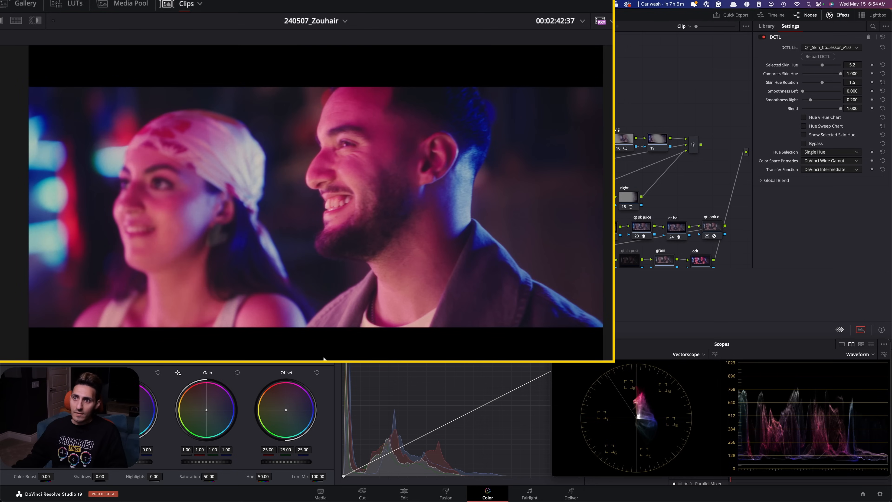
drag(380, 368, 416, 368)
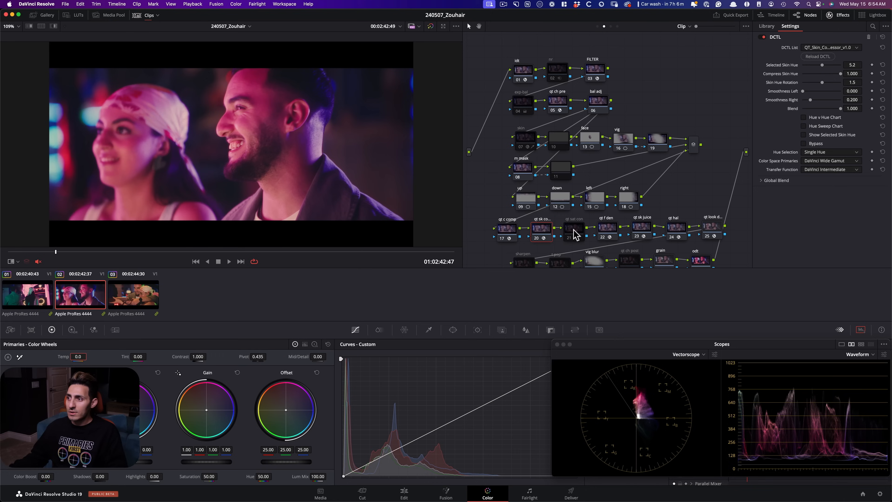
click(573, 217)
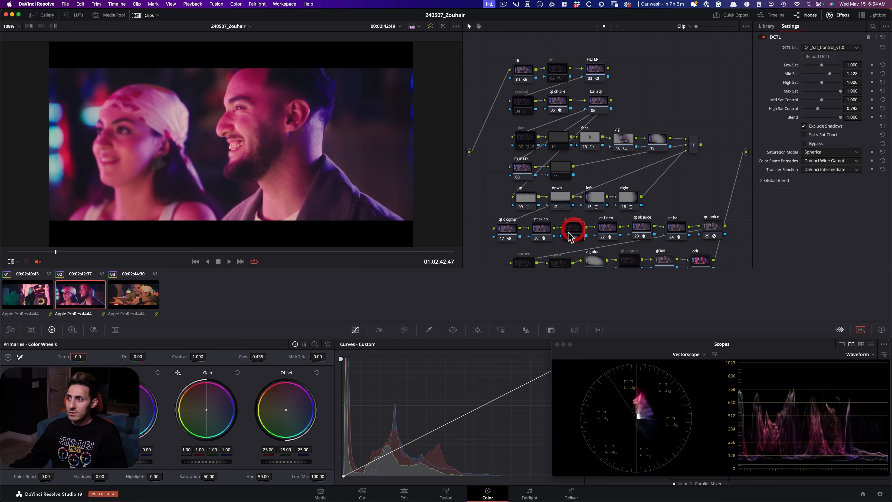
click(544, 233)
drag(478, 233, 733, 239)
key(super+d)
key(super+d)
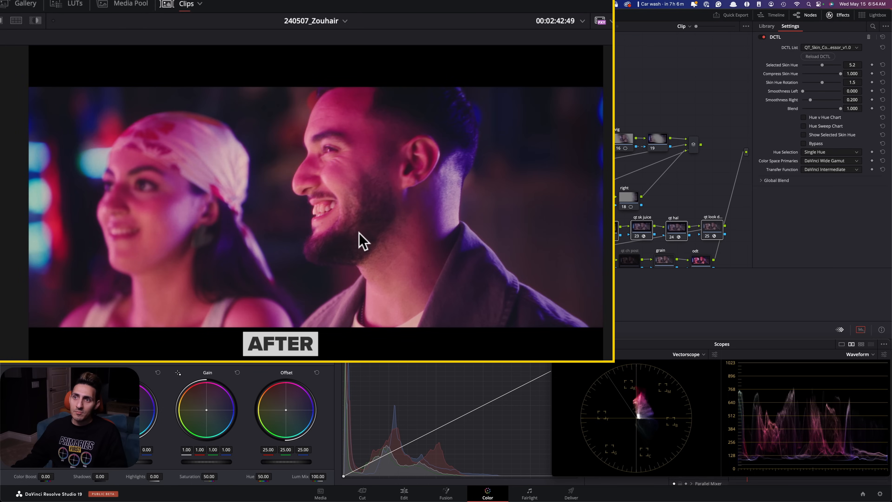
Toggle the look nodes on clip 2 to examine the woman's headscarf and the blue lights behind her, leaving them enabled
key(super+d)
key(super+d)
key(super+d)
key(super+d)
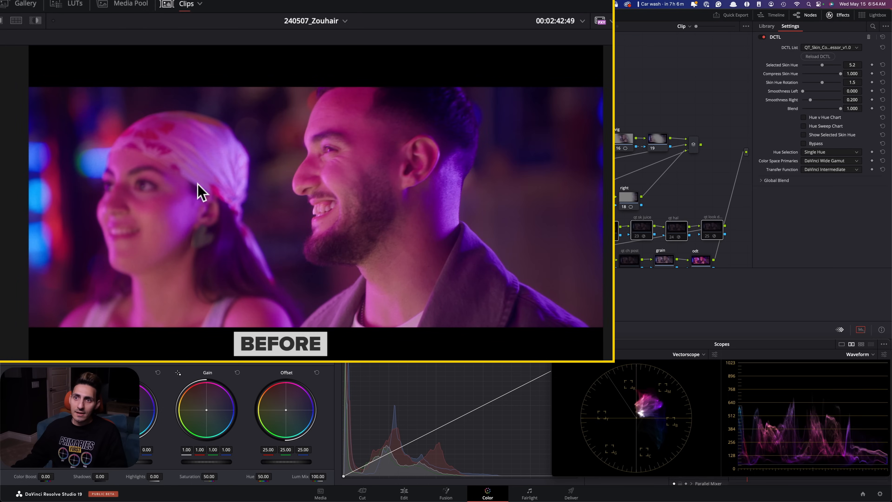
key(super+d)
key(super+d)
key(super+d)
key(super+d)
key(super+d)
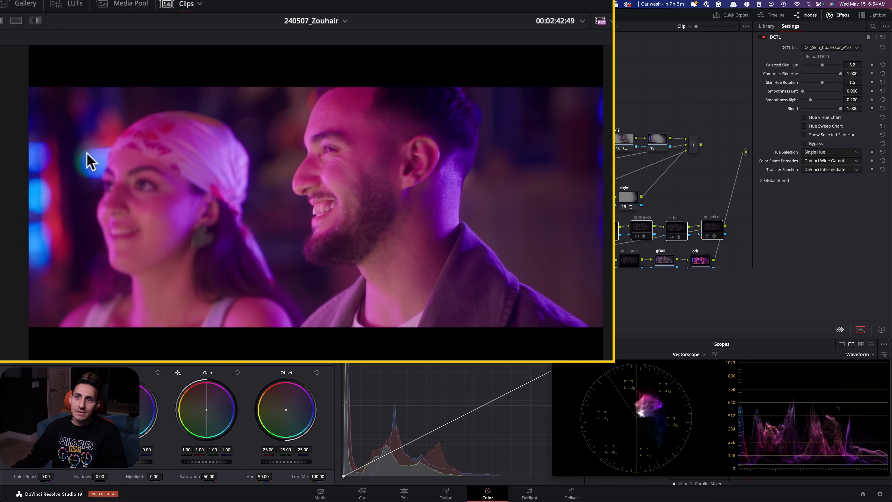
key(super+d)
key(super+d)
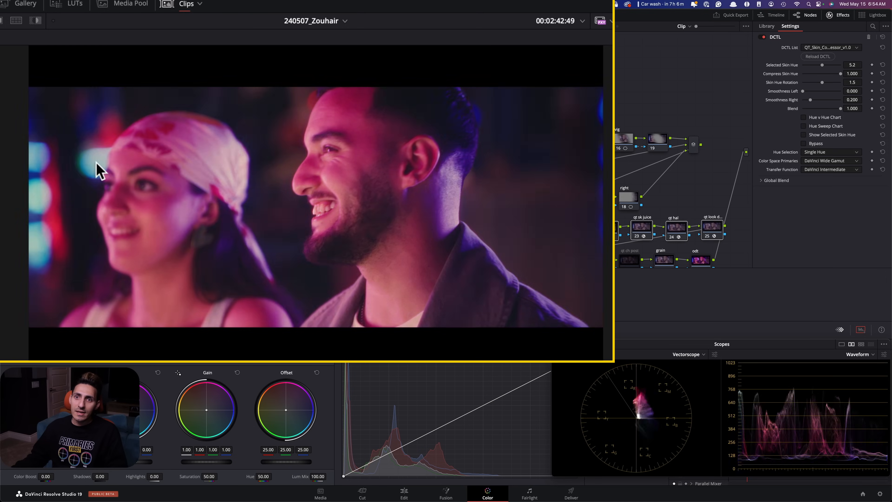
Toggle clip 2's look nodes repeatedly to examine the colour separation on the man's neck and jacket
key(super+d)
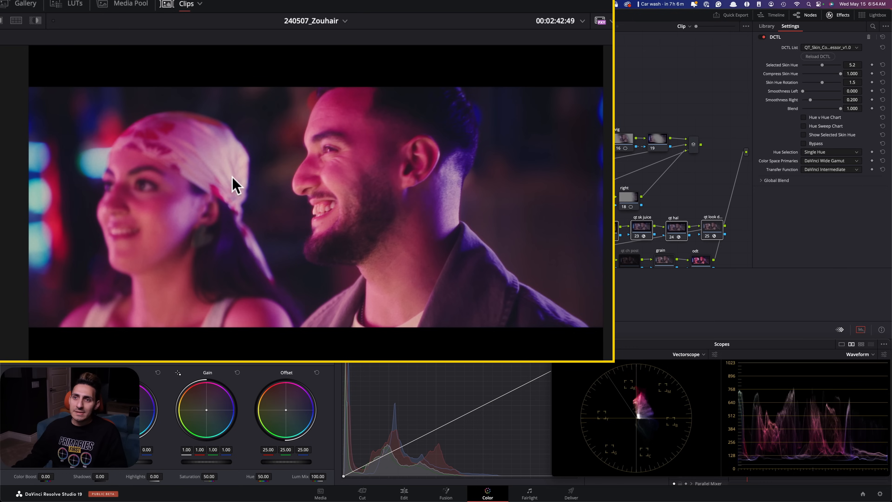
key(super+d)
key(super+d)
key(super+d)
key(super+d)
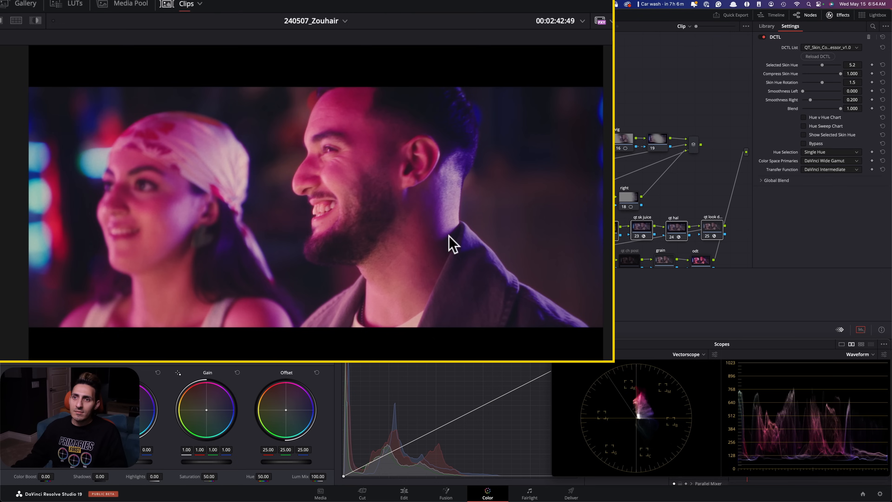
key(super+d)
key(super+d)
key(super+d)
key(super+d)
key(super+d)
key(super+d)
key(super+d)
key(super+d)
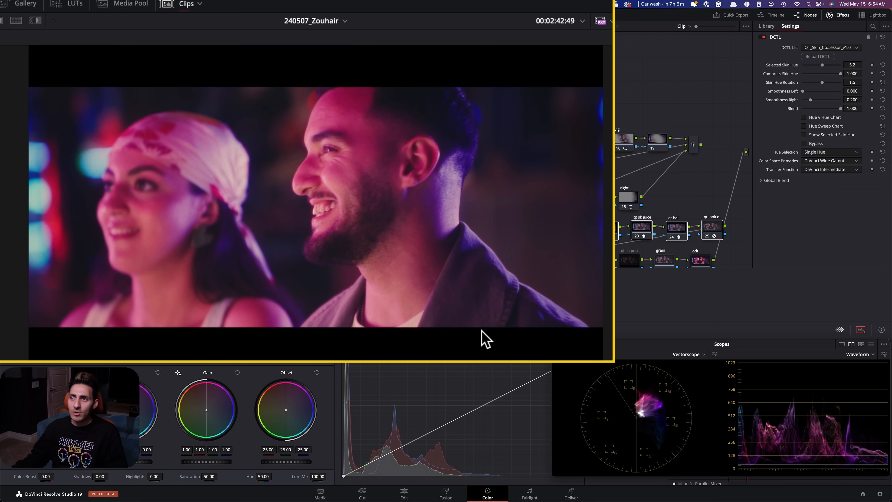
Compare the look nodes off and on at the end of clip 2, leaving them enabled, and play on from clip 3
drag(49, 252, 399, 252)
key(super+d)
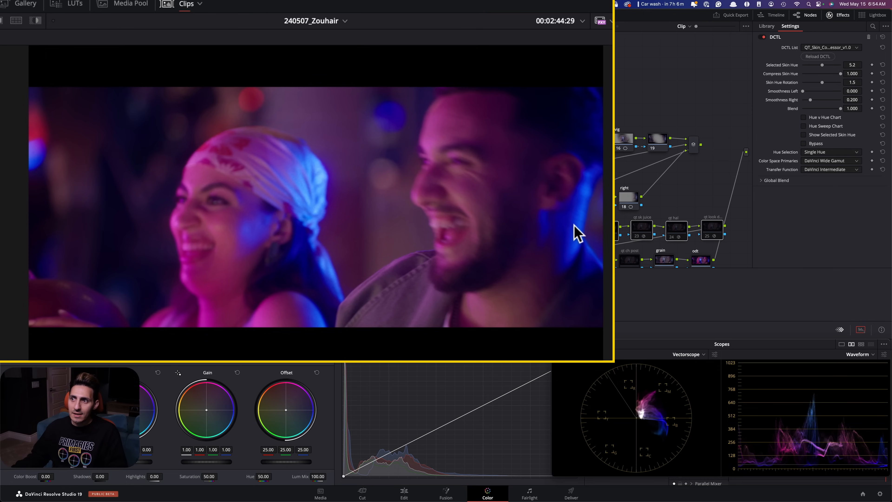
key(super+d)
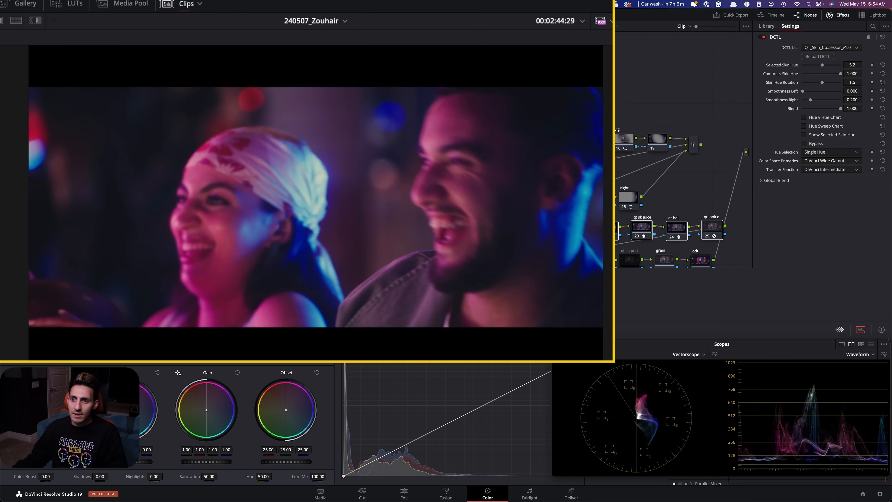
key(Right)
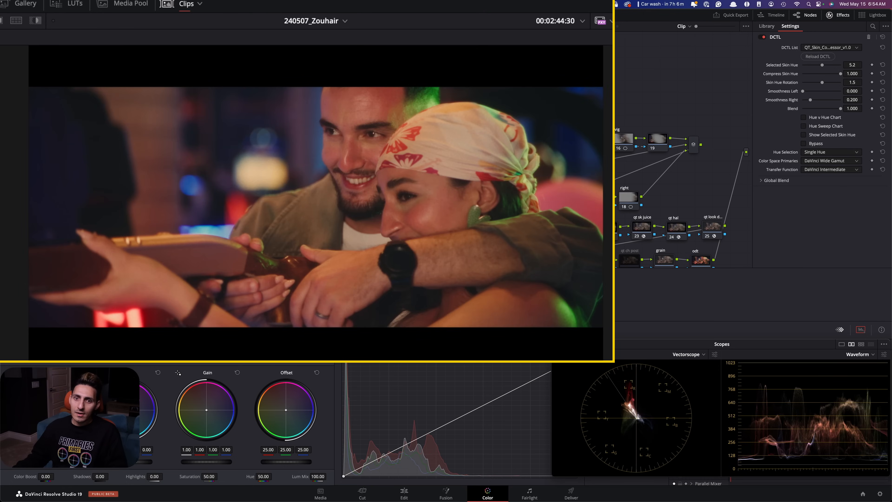
key(space)
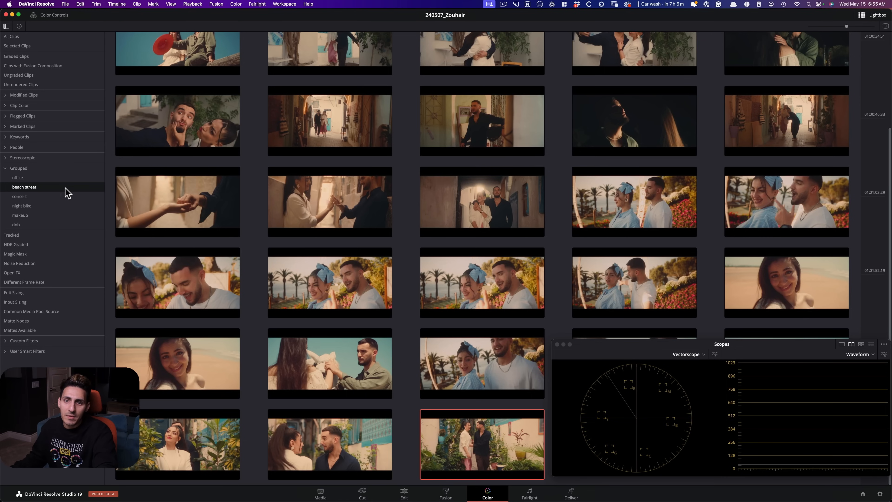
Leave the Lightbox, check clip 2, and go to 00:00:46:56 in clip 11
key(Escape)
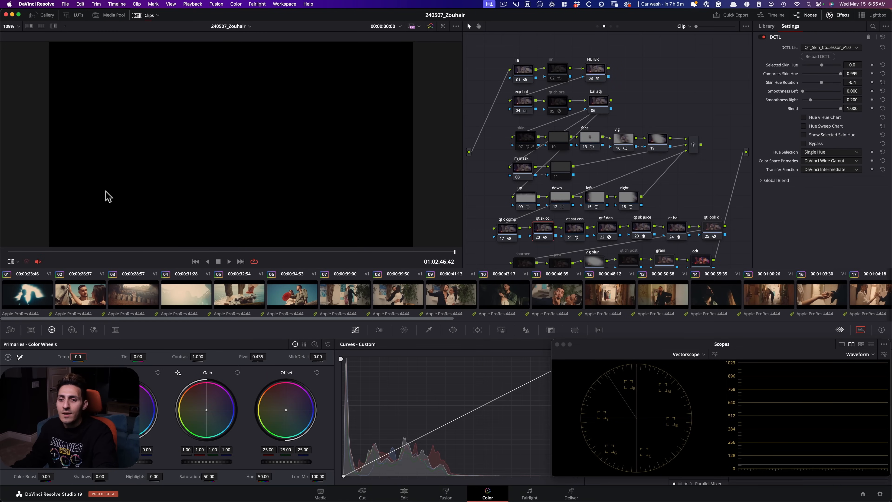
click(81, 305)
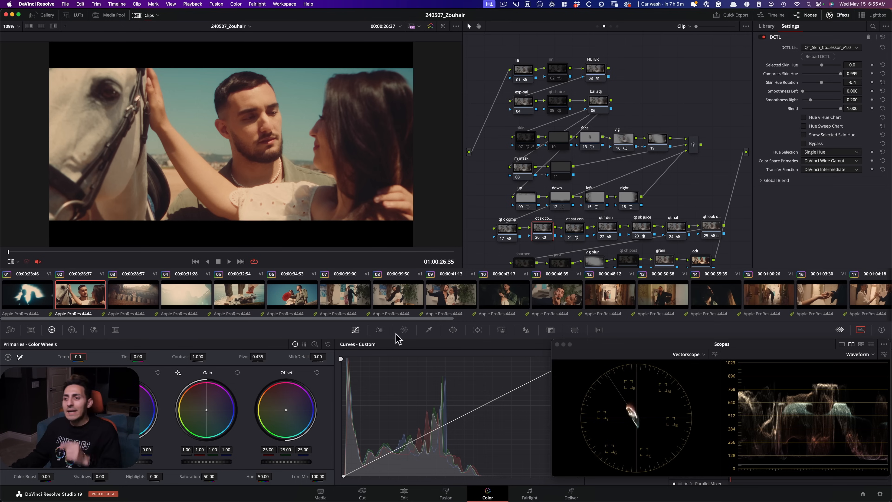
drag(340, 321, 382, 318)
click(478, 295)
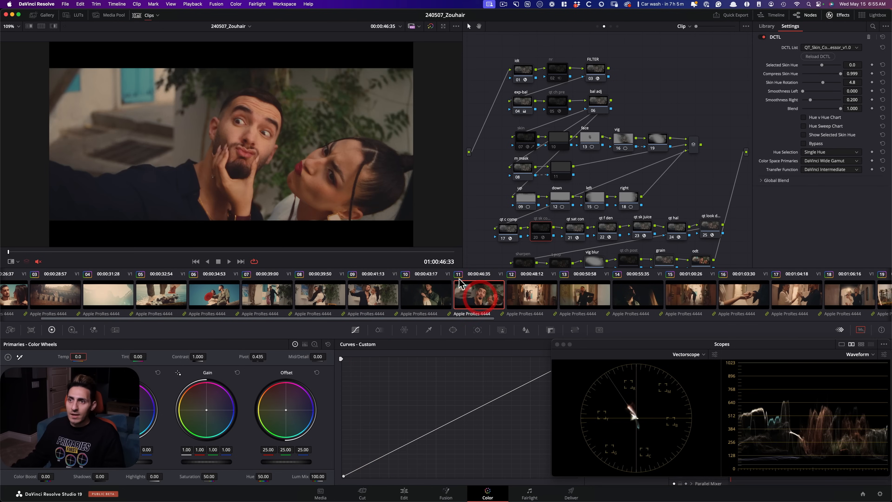
mouse_move(111, 251)
mouse_down()
mouse_move(200, 251)
mouse_move(102, 251)
mouse_move(115, 251)
mouse_up()
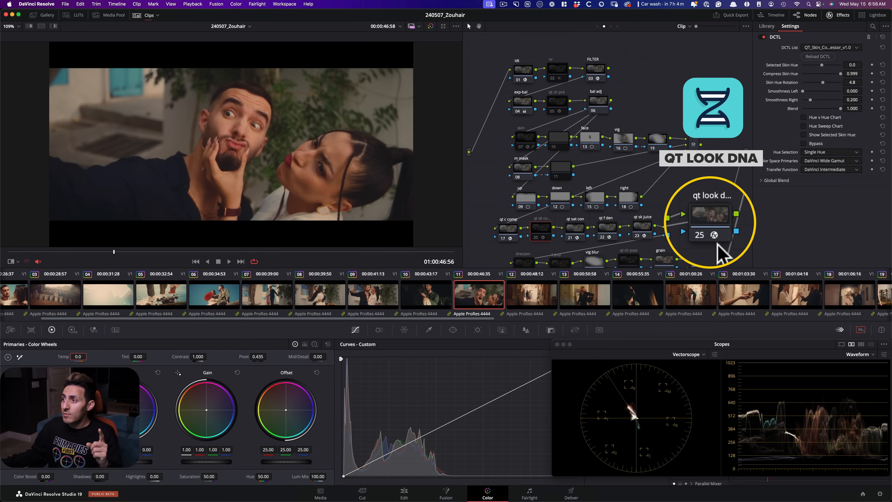
Open the QT Look DNA settings of node 25 on clip 11 and look through its parameters
click(707, 229)
scroll(779, 198, down, 5)
scroll(778, 172, up, 3)
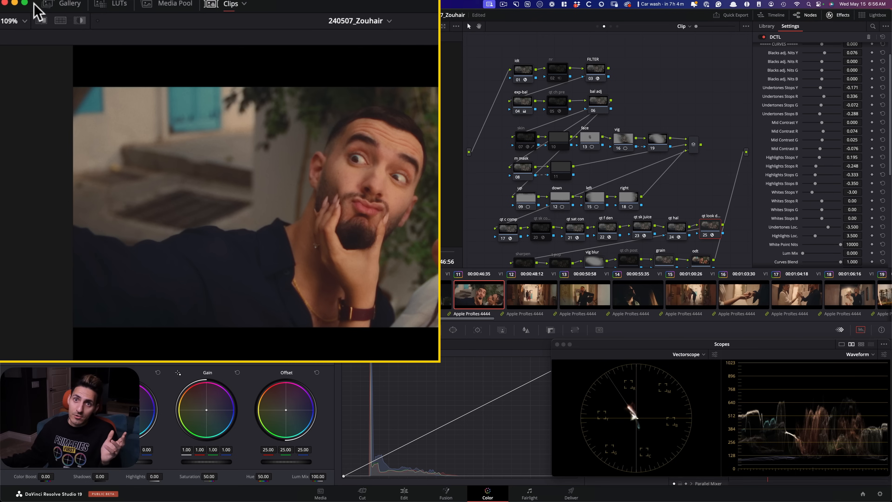
Browse the gallery's Sicario album and show the Sicario_5 still as a reference in the viewer
click(42, 15)
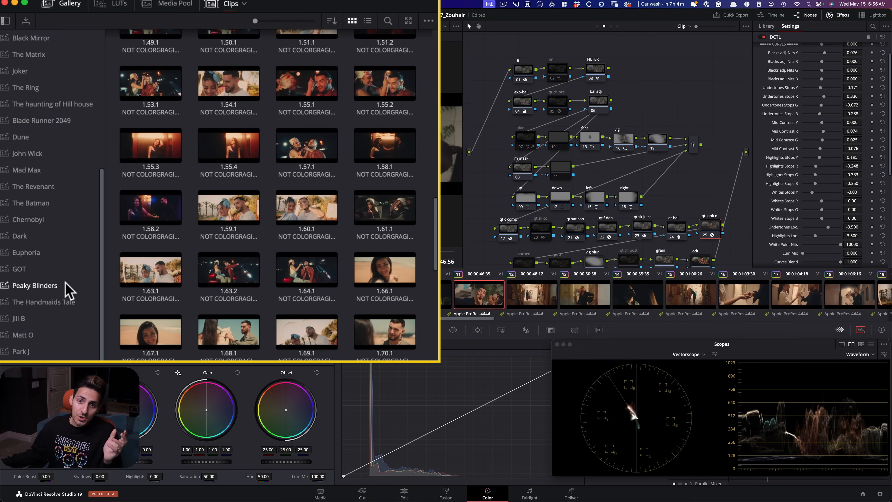
scroll(52, 246, up, 5)
click(60, 105)
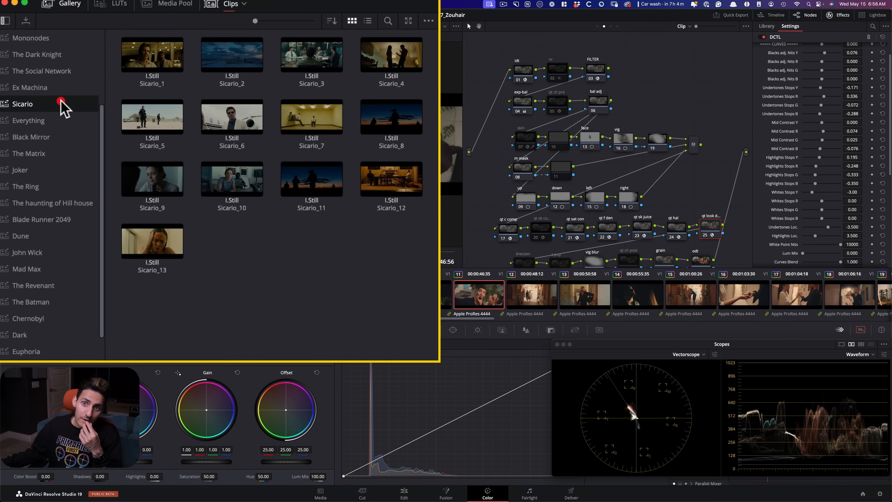
double_click(151, 118)
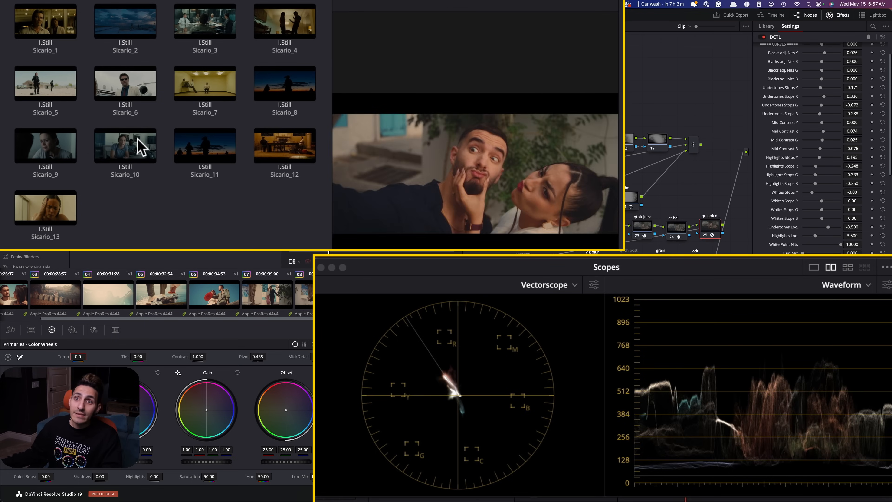
Compare the Sicario_6 and Sicario_5 stills with clip 11 on the scopes, then turn off the wipe and close the gallery
click(130, 87)
double_click(129, 87)
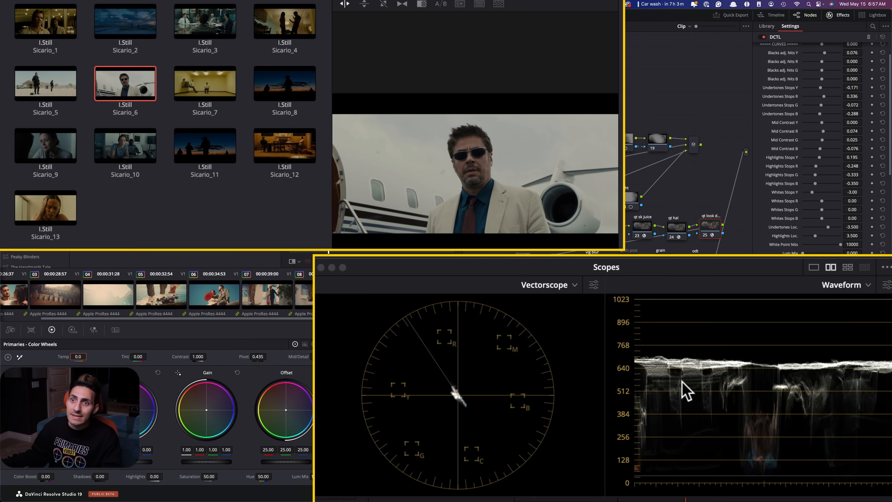
double_click(66, 86)
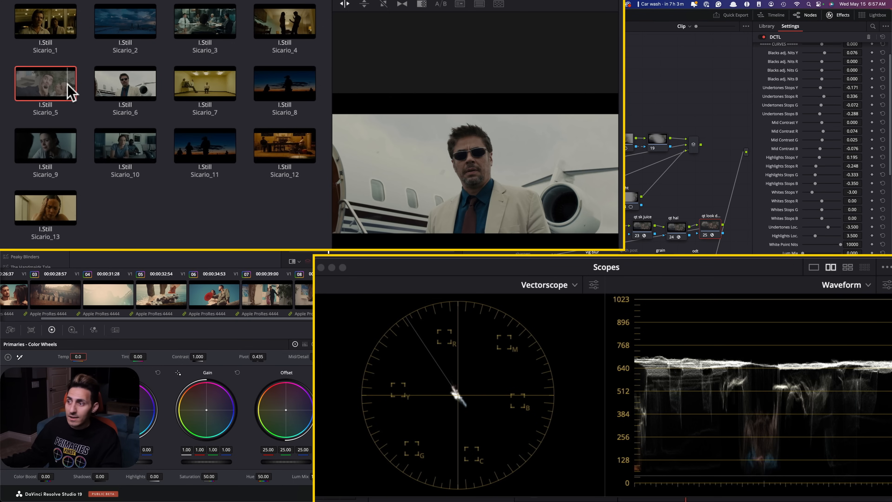
double_click(127, 86)
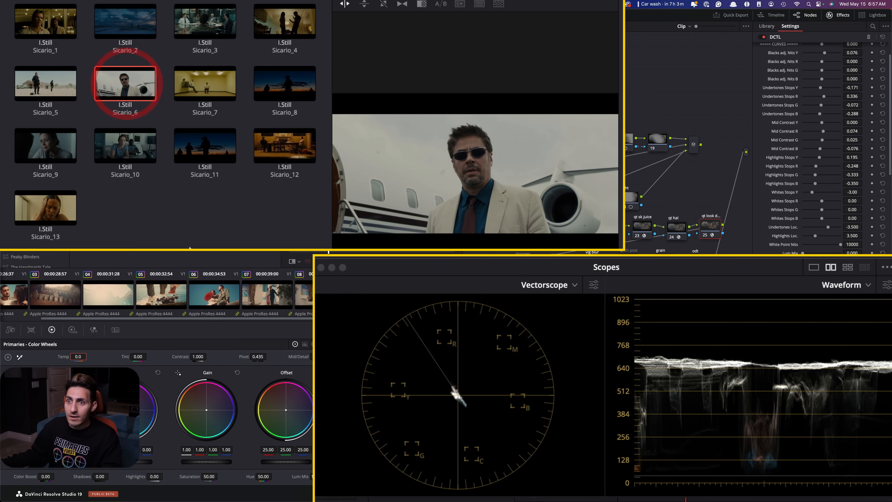
click(47, 14)
key(super+w)
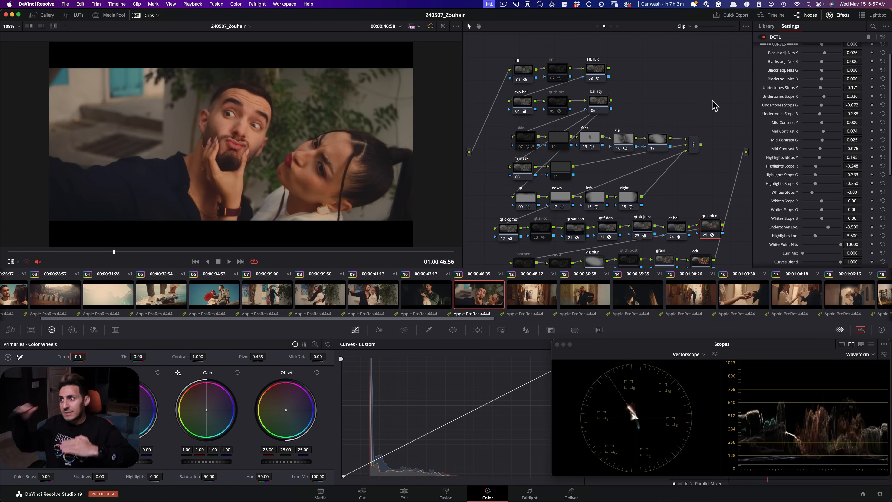
Examine the QT Look DNA curve controls of node 25, from the blacks adjustment down to Curves Blend
scroll(783, 121, up, 3)
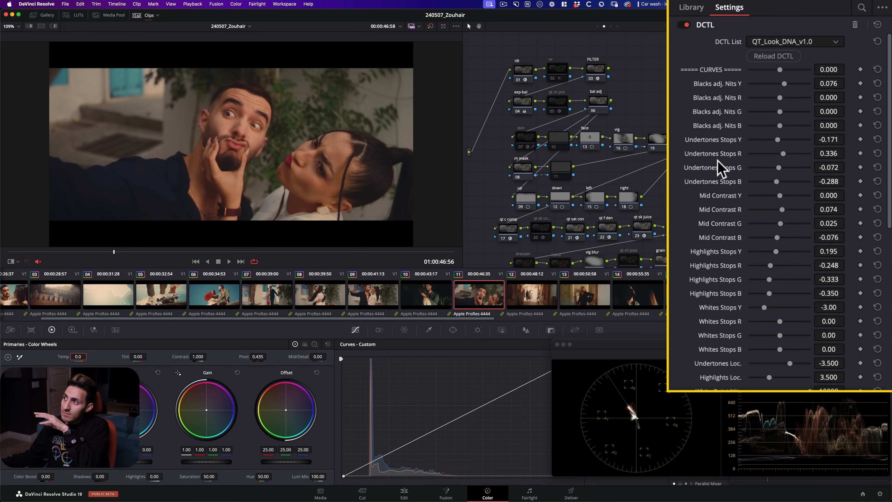
scroll(720, 210, down, 2)
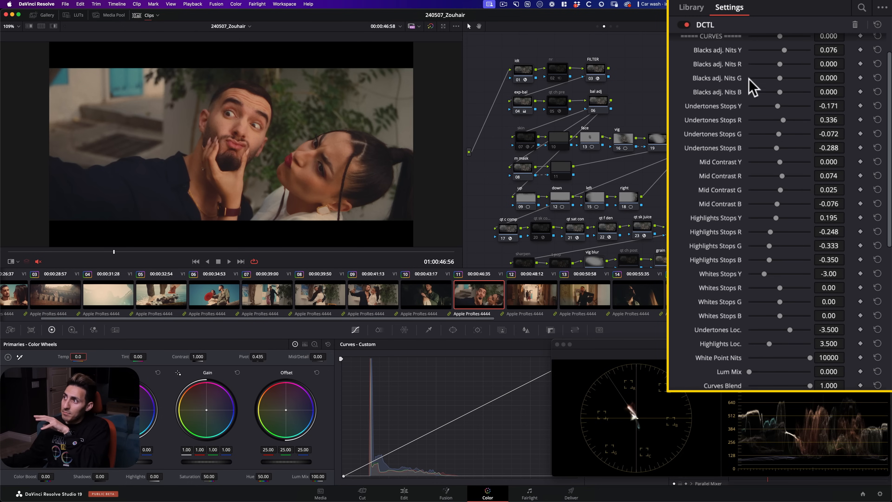
scroll(709, 165, down, 2)
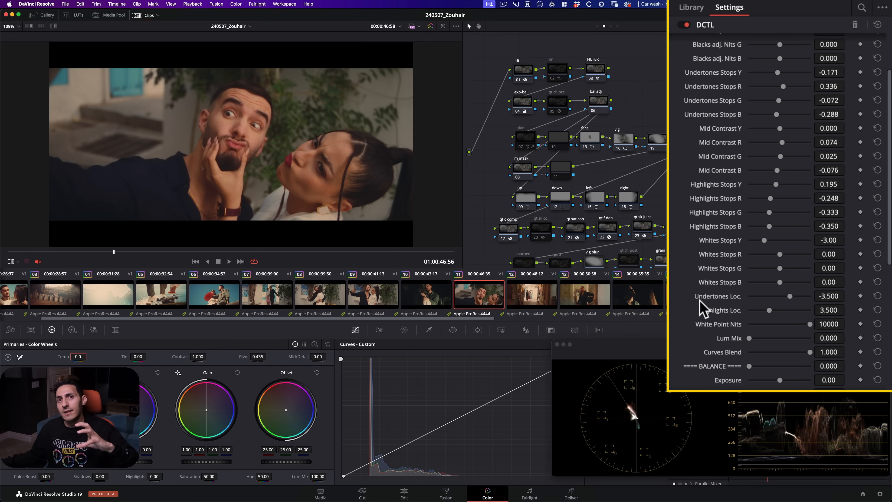
scroll(701, 306, up, 4)
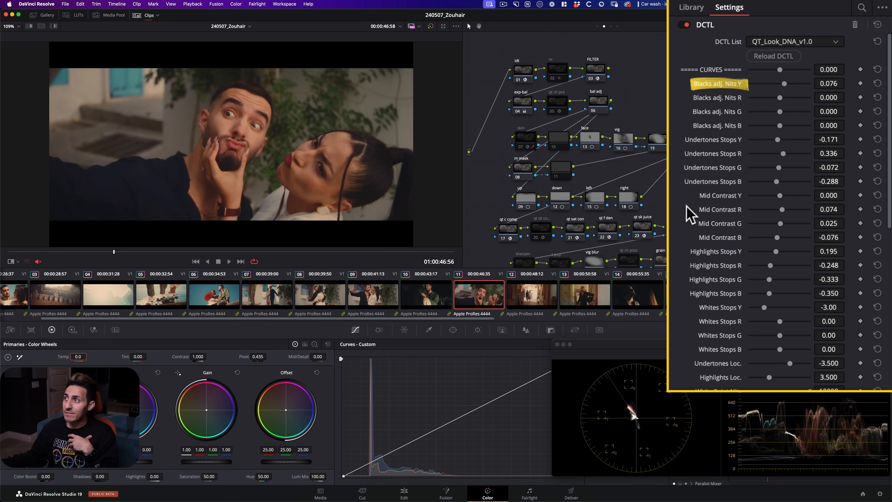
scroll(696, 212, down, 2)
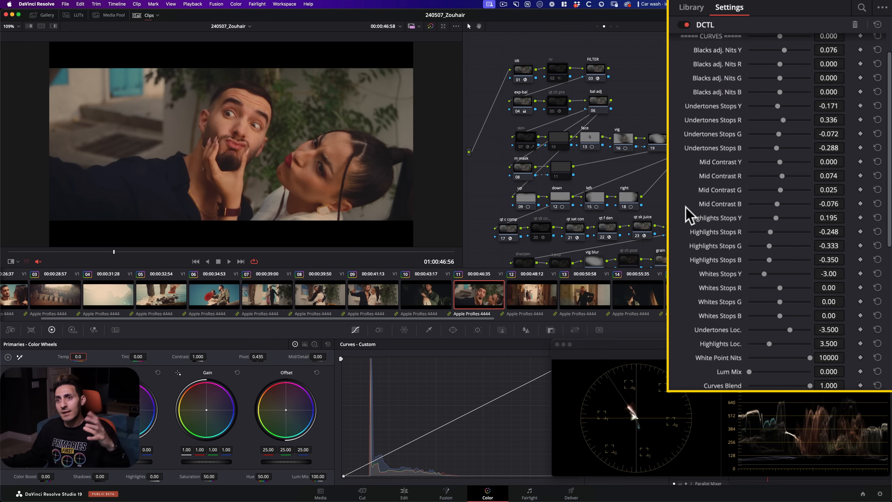
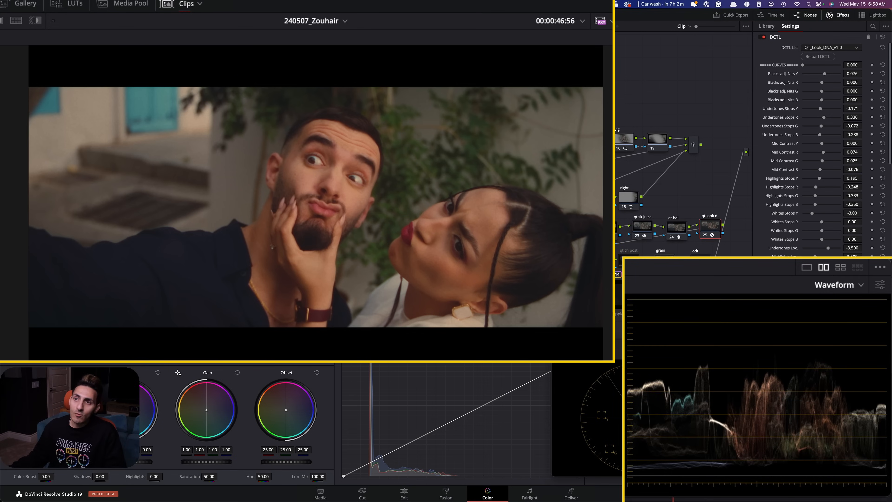
Compare gallery still 1.9.1 with clip 11 on the waveform, then close the gallery
click(10, 53)
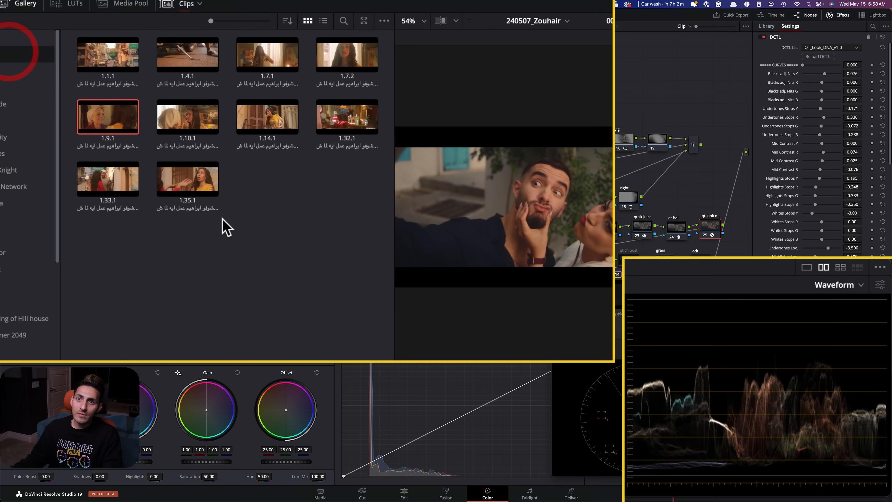
key(super+w)
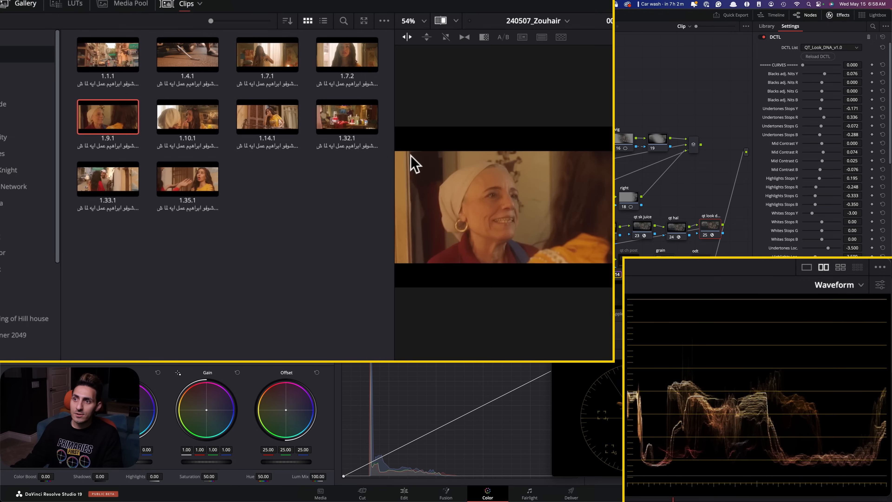
key(super+w)
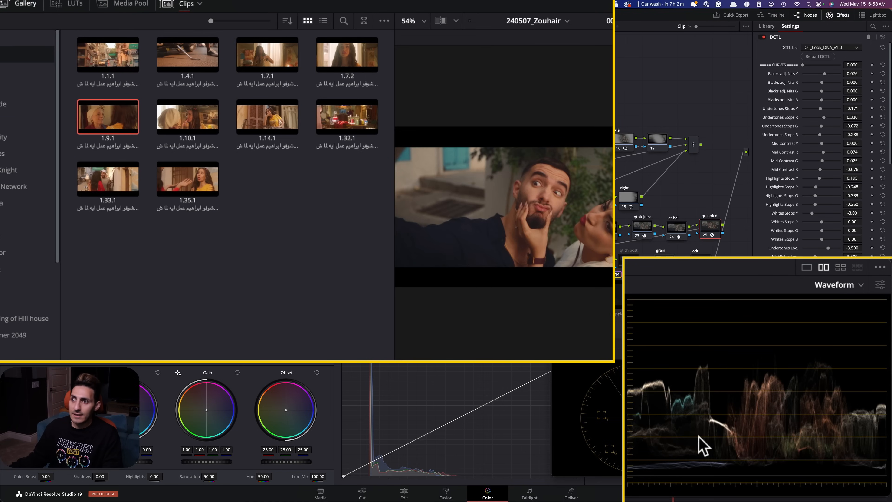
click(26, 4)
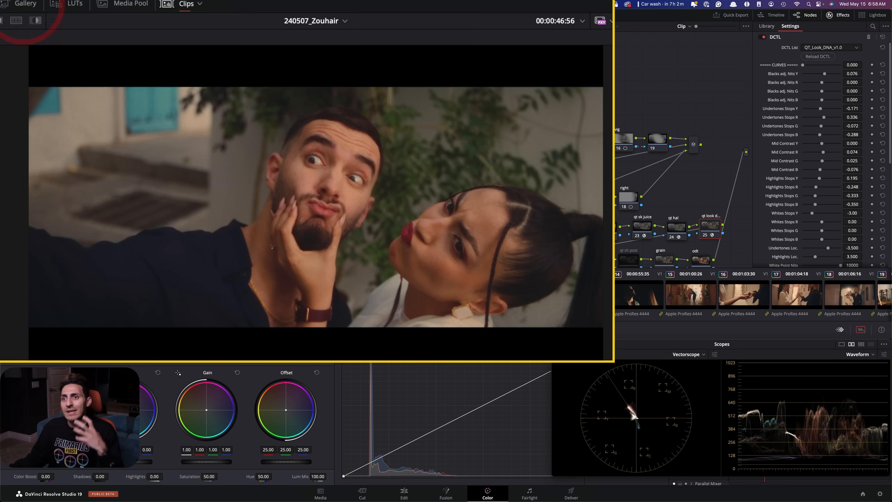
Play the selfie scene in clip 9 and go back to 00:00:27:24 in clip 2
key(Up)
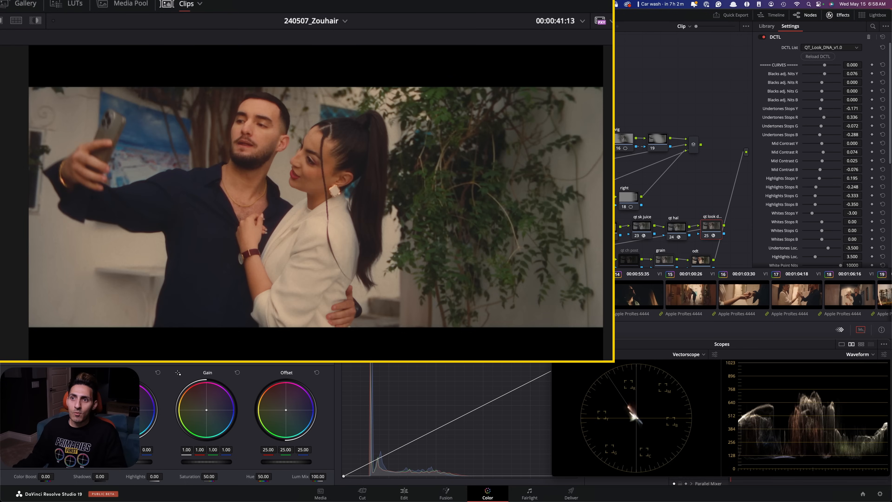
key(space)
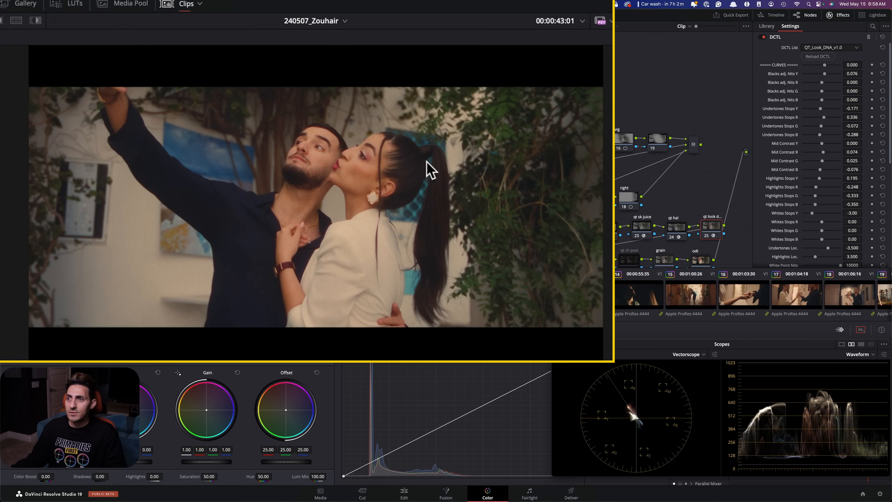
key(Up)
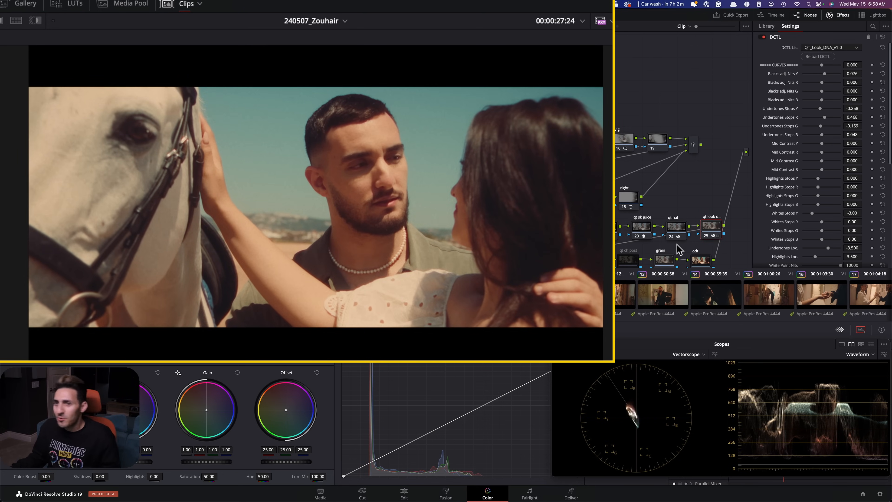
Toggle QT Look DNA node 25 off and on in clip 2 for a before and after comparison
key(ctrl+d)
key(ctrl+d)
key(ctrl+d)
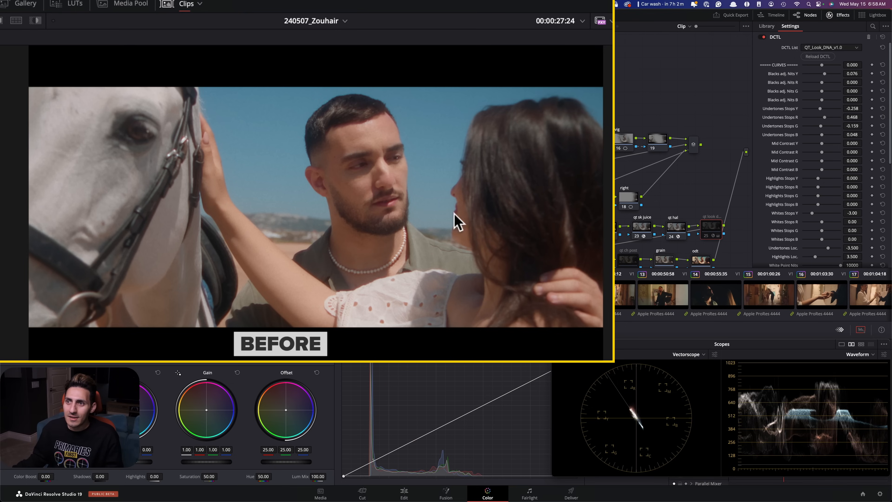
key(ctrl+d)
key(ctrl+d)
key(ctrl+d)
Select clip 2's row of look nodes and toggle them together off and on, leaving them enabled
drag(734, 227, 597, 233)
key(super+d)
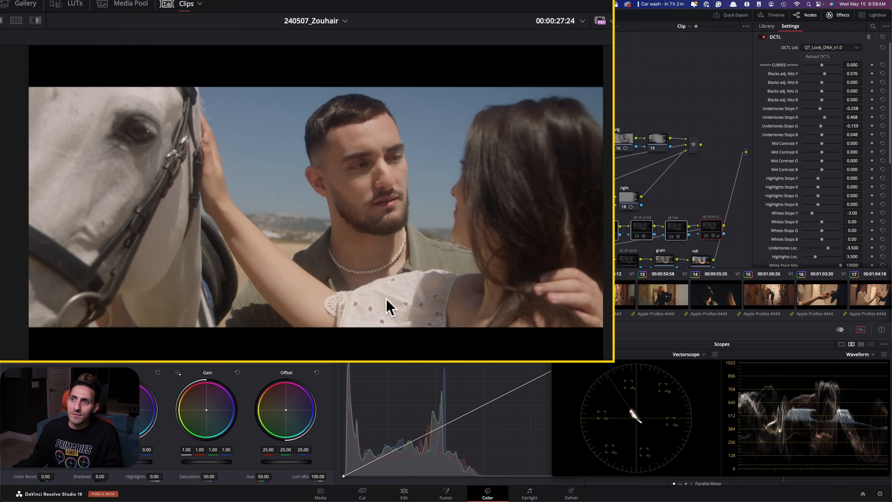
key(super+d)
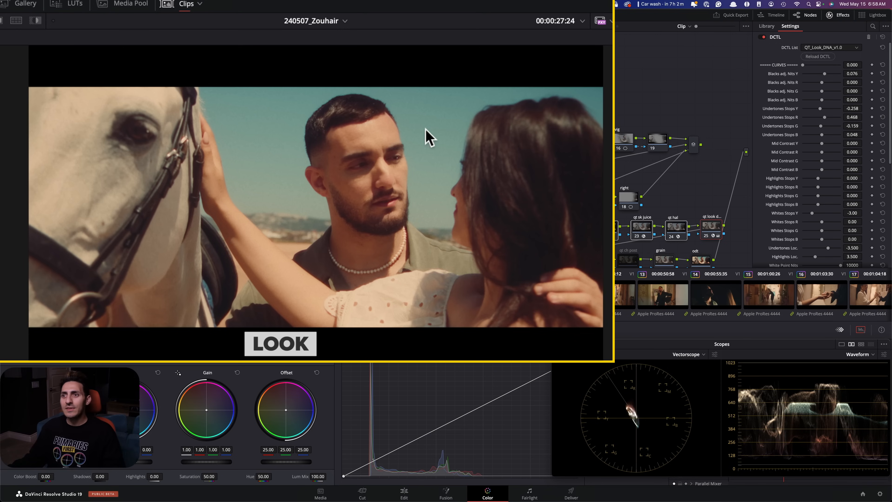
Bypass node 25's curves, balance and bleach sections, then re-enable the curves and the balance one by one to compare them
scroll(768, 106, down, 10)
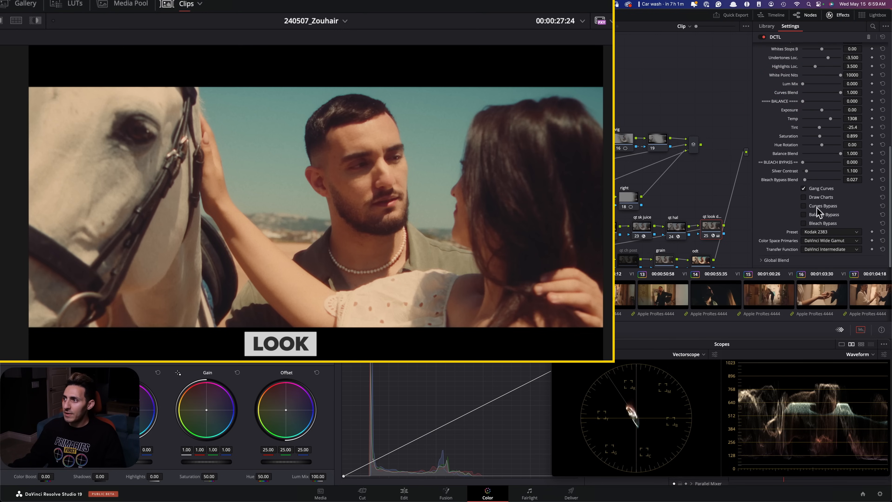
click(819, 206)
click(821, 214)
click(820, 224)
click(817, 206)
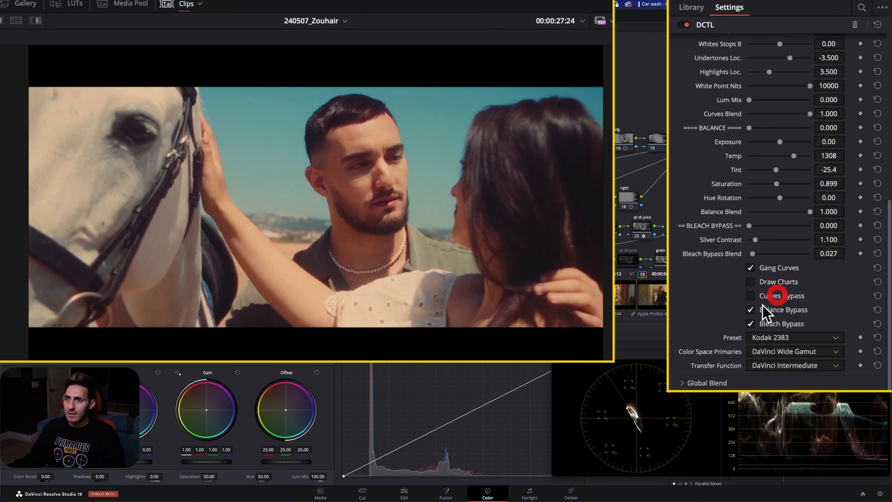
click(760, 309)
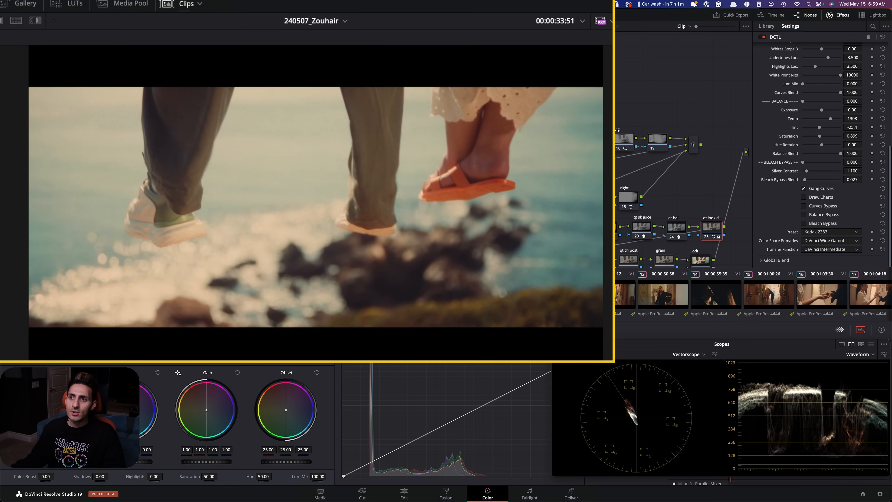
Play the dangling feet clip back to 00:00:33:15, review node 25's balance settings, and scrub through the hands shot in clip 16
key(j)
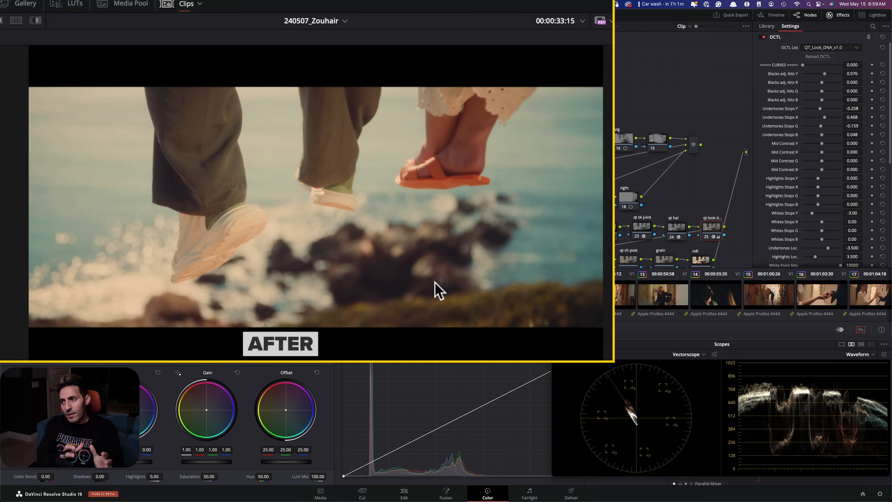
scroll(856, 141, down, 10)
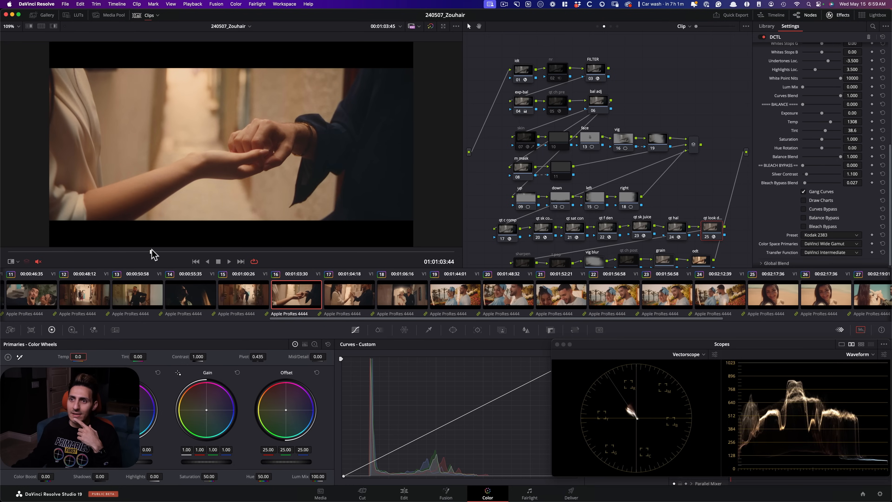
click(77, 252)
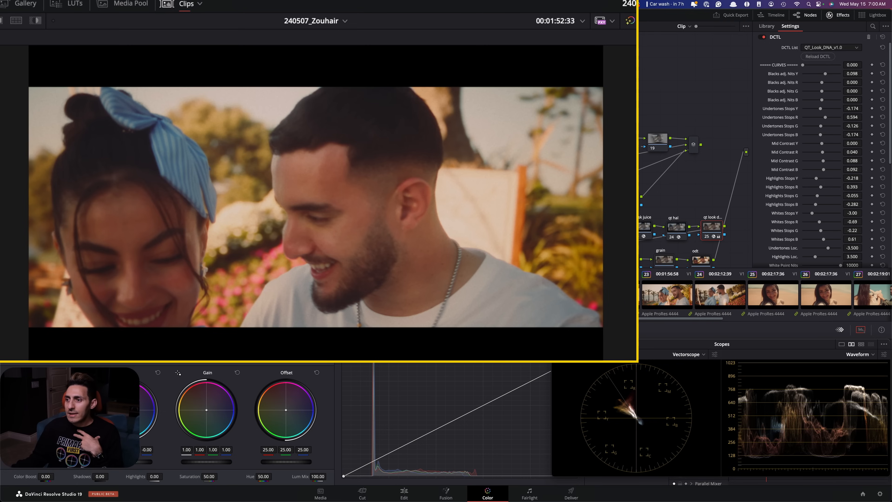
Advance to 00:01:59:15 in clip 23 and review its QT Look DNA curve settings
scroll(695, 296, right, 10)
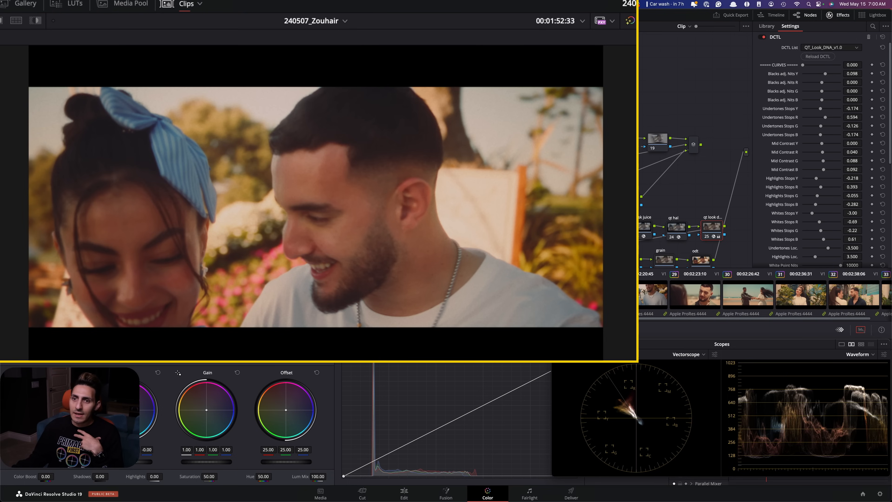
key(Down)
key(Down)
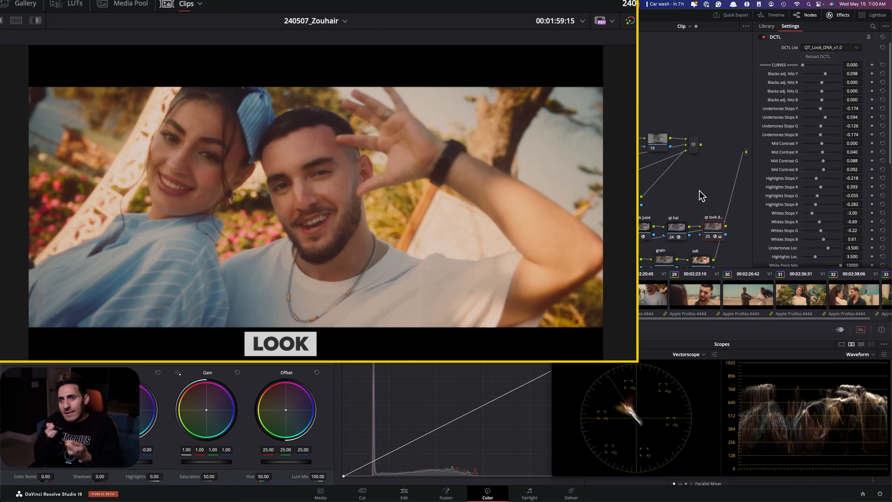
click(700, 195)
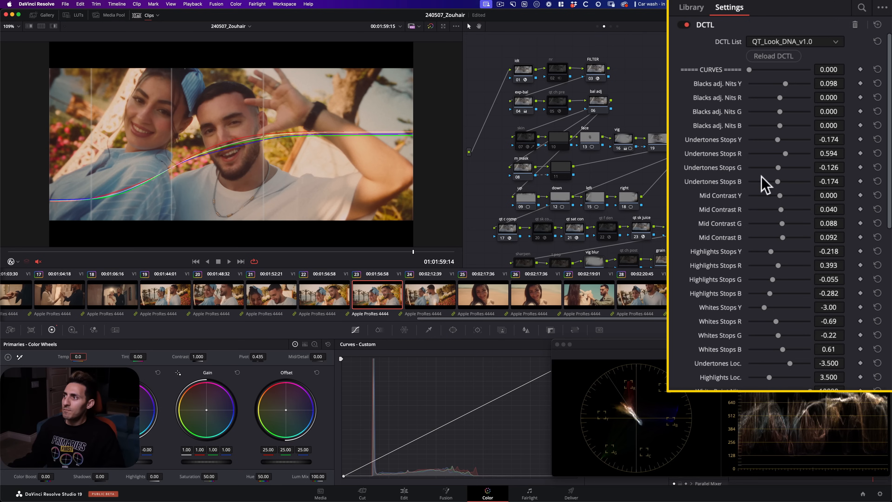
scroll(726, 199, down, 2)
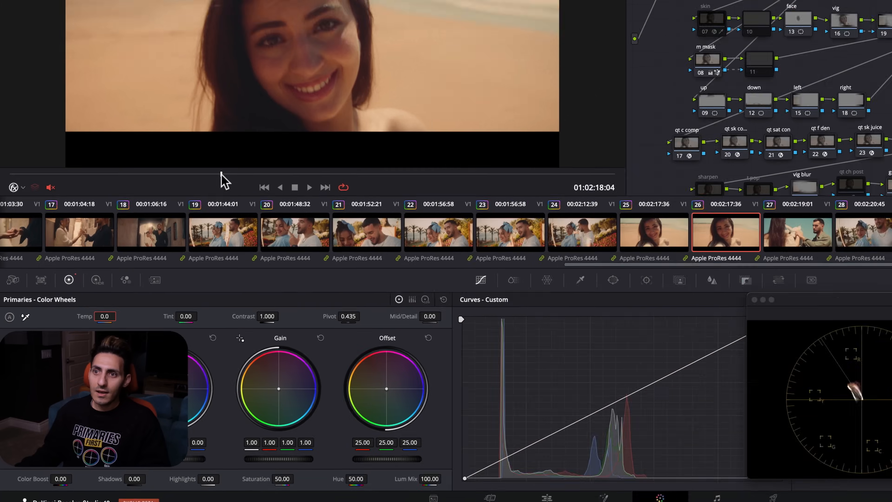
Go to 00:02:17:40 in clip 26 and show node 08's face Magic Mask overlay, moving the scopes window clear of its controls
drag(220, 172, 34, 258)
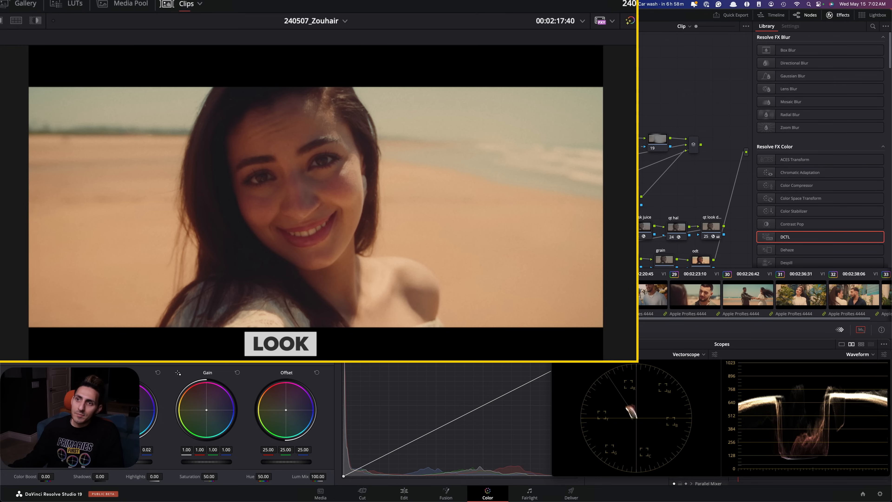
key(super+d)
drag(279, 127, 308, 223)
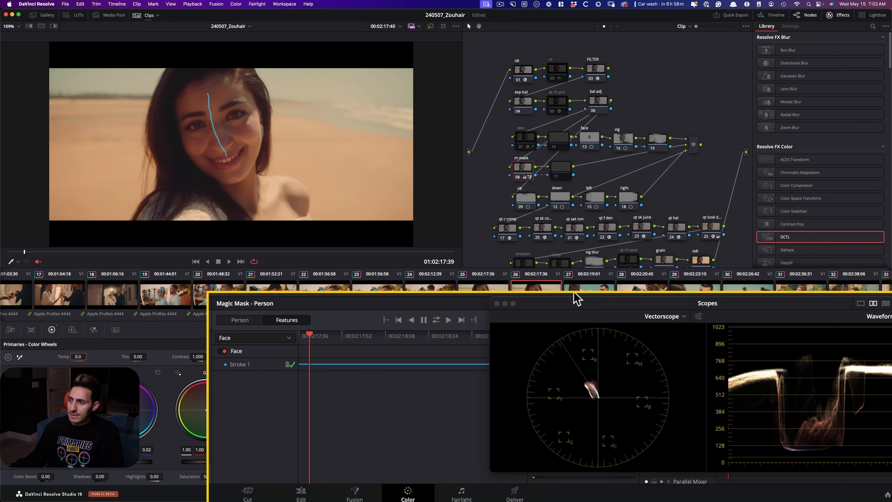
drag(574, 296, 529, 354)
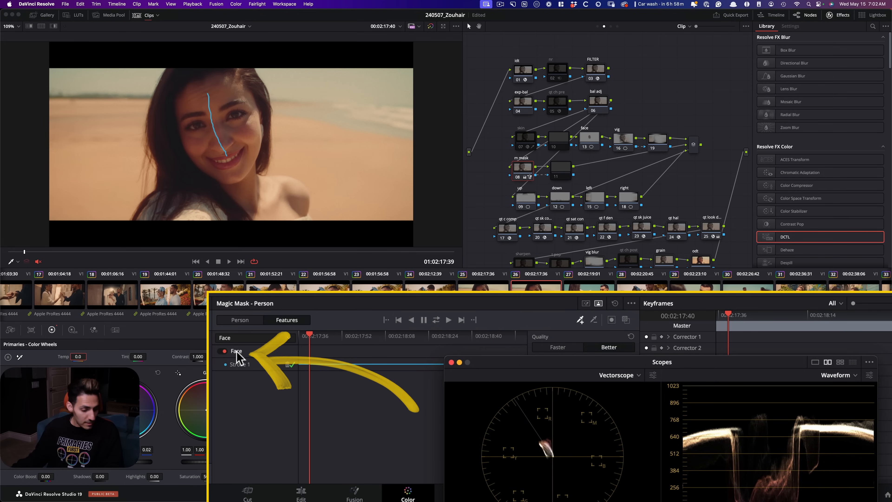
drag(603, 364, 554, 422)
click(622, 320)
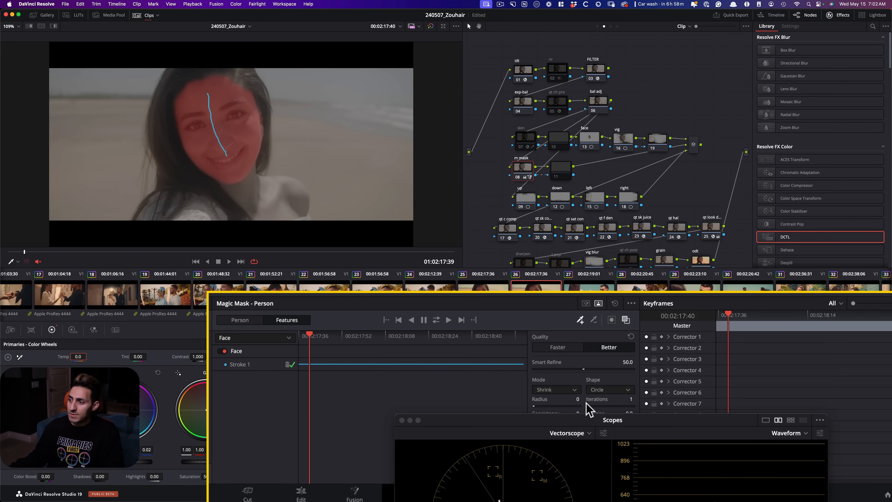
Move the scopes aside to review the face mask's refinement settings, then hide the overlay and put the scopes back
drag(562, 427, 142, 346)
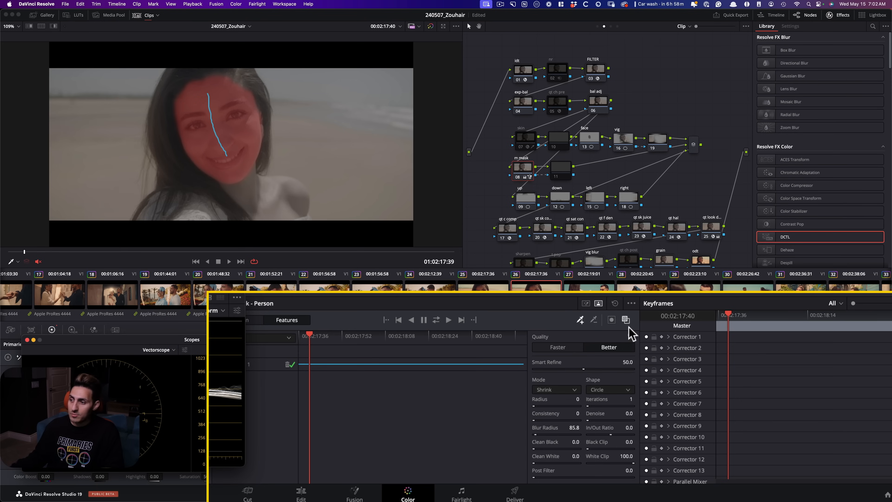
click(626, 319)
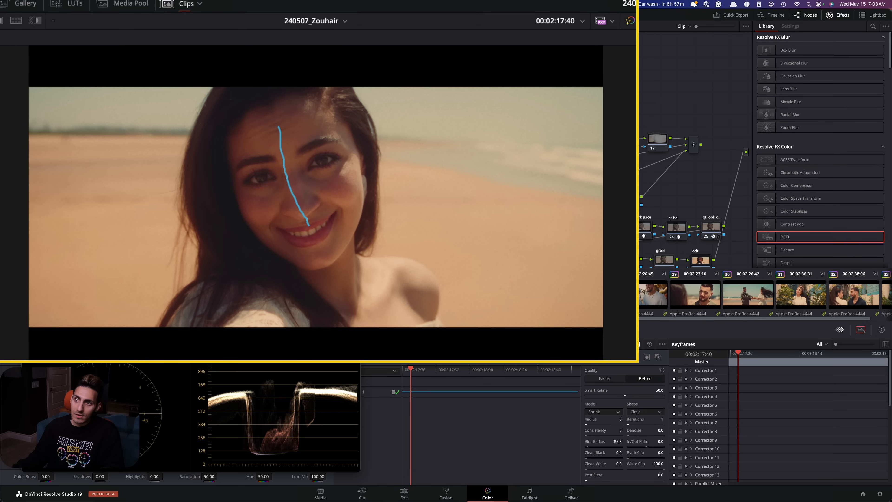
drag(206, 341, 728, 352)
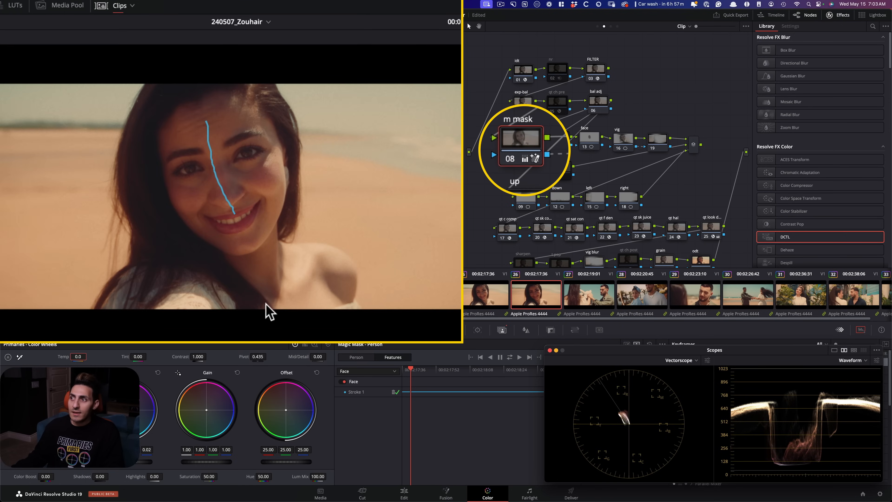
Check which gamma the m mask node 08 uses and leave the setting as it is
right_click(505, 155)
mouse_move(590, 261)
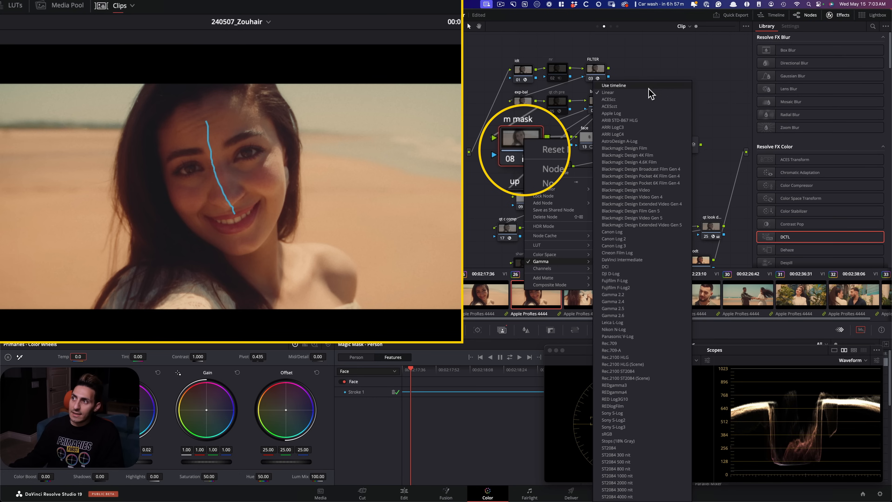
click(724, 83)
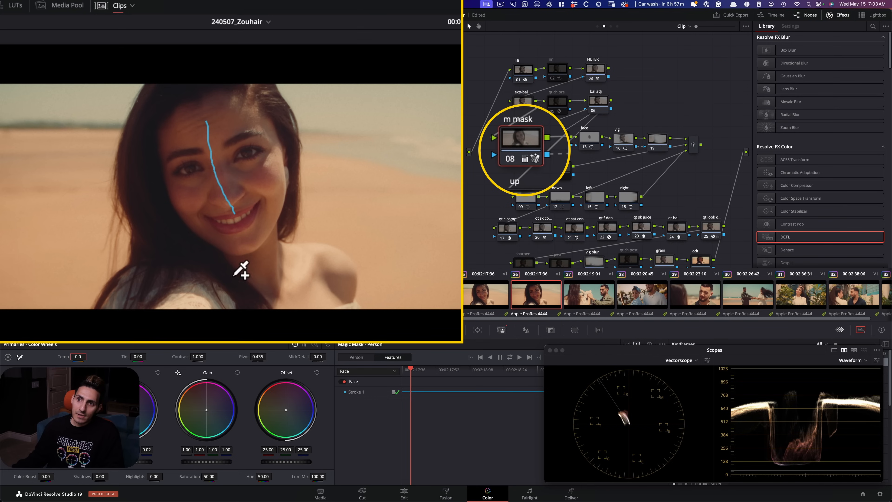
Toggle the m mask node 08 off and on repeatedly in clip 26 for a before and after comparison of the face
key(super+d)
key(super+d)
key(super+d)
key(super+d)
key(super+d)
key(super+d)
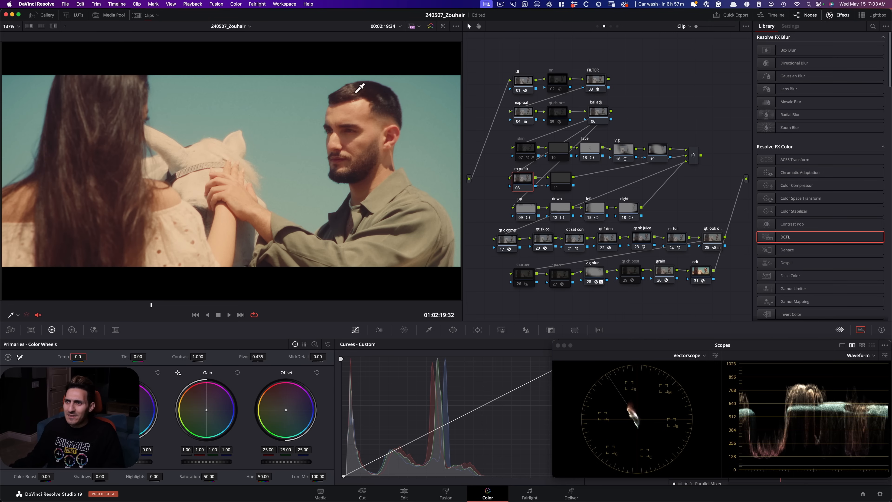
Show the clip thumbnails again and scrub clip 29 to 00:02:25:36
click(137, 16)
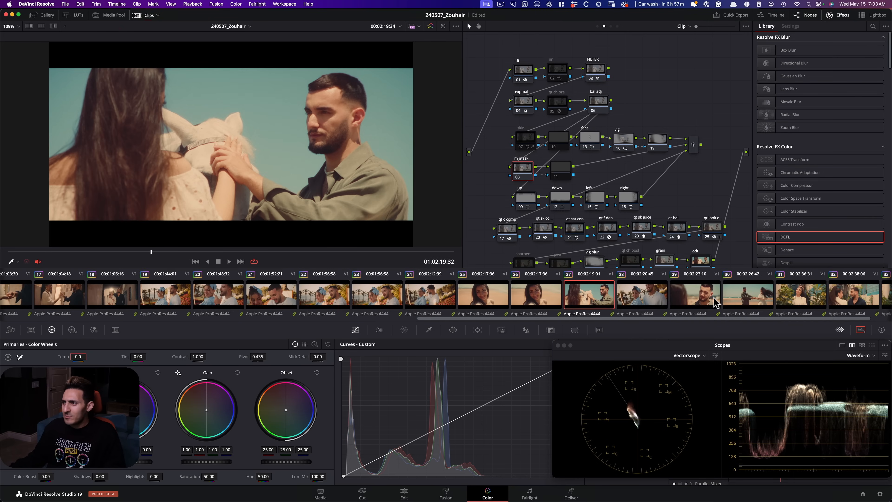
click(715, 302)
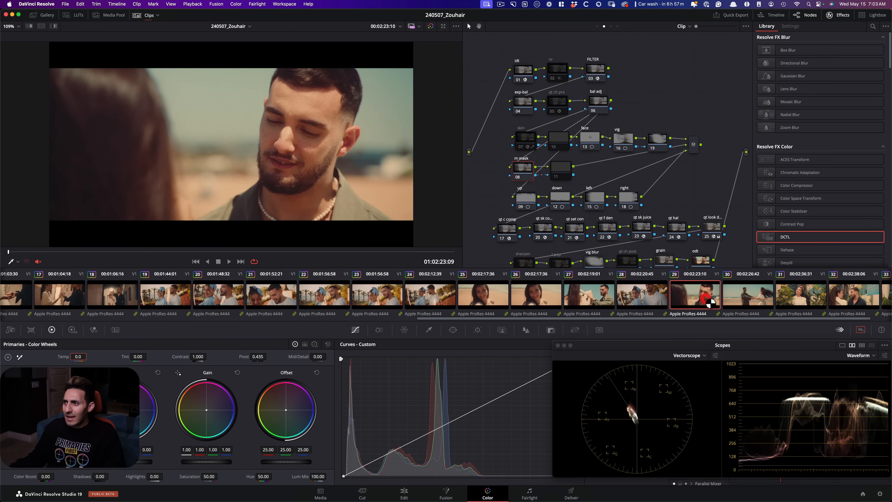
drag(116, 252, 318, 259)
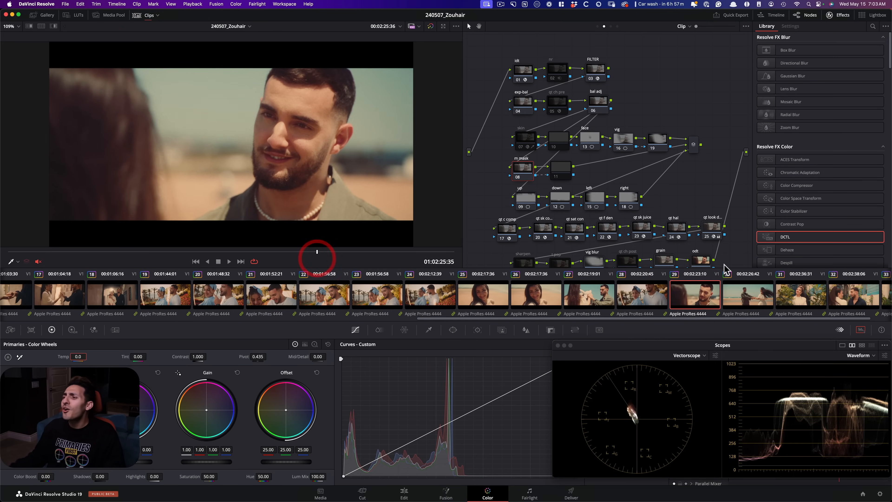
Bypass and re-enable the curves in clip 29's QT Look DNA node 25 to compare, and review its curve values
click(710, 226)
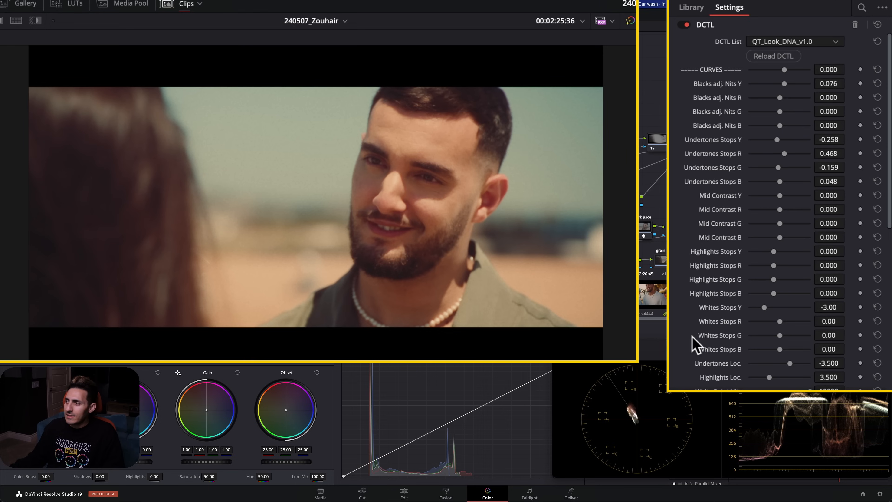
scroll(690, 330, down, 10)
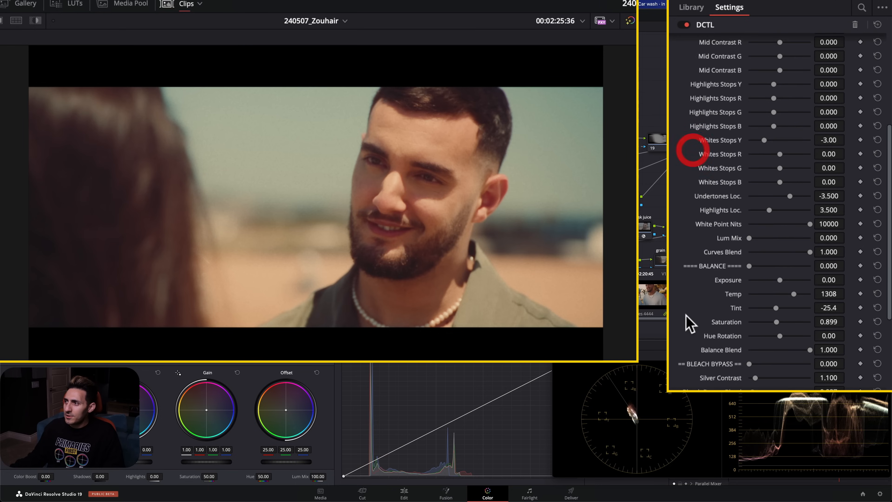
click(778, 338)
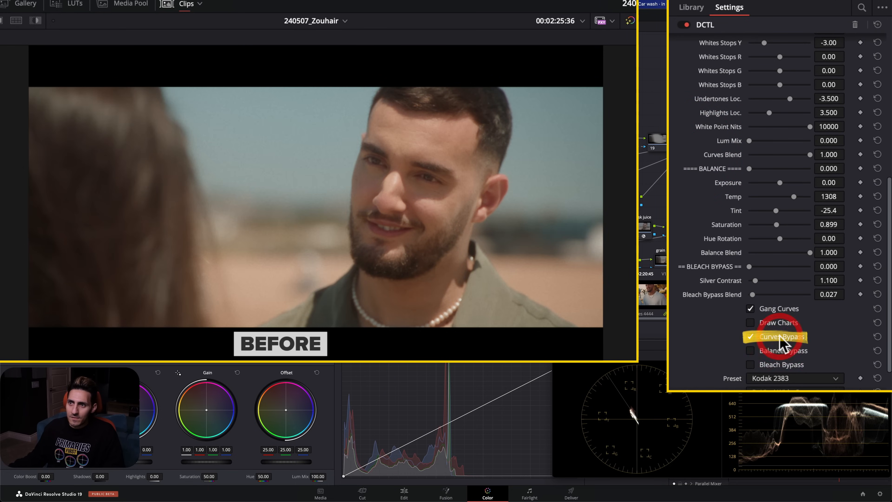
click(779, 338)
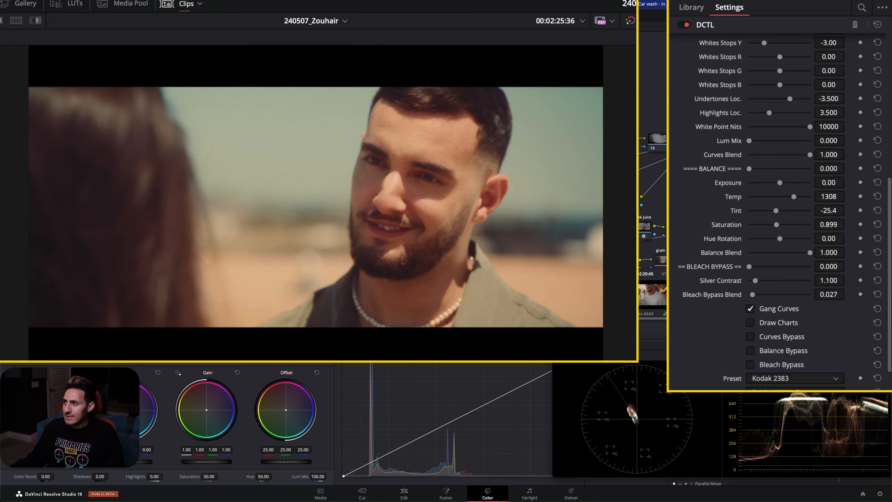
scroll(736, 343, up, 10)
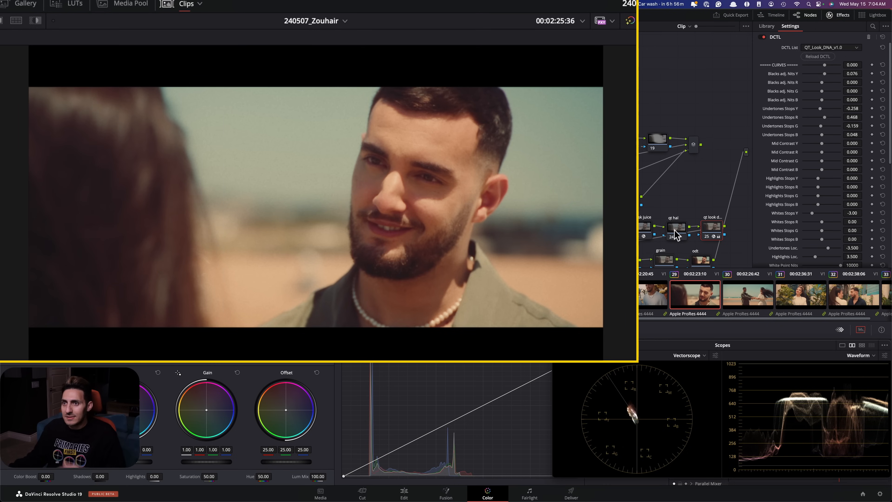
Play the beach dance in clip 30 and go to 00:02:27:58
click(762, 301)
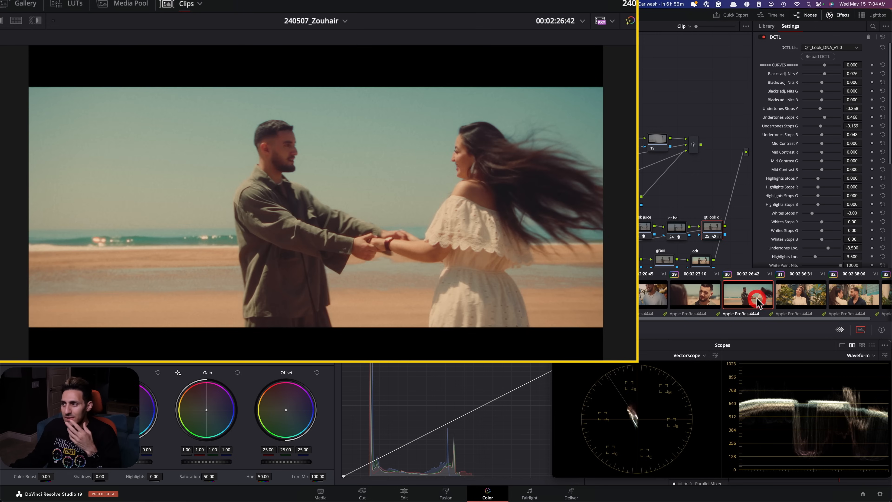
key(space)
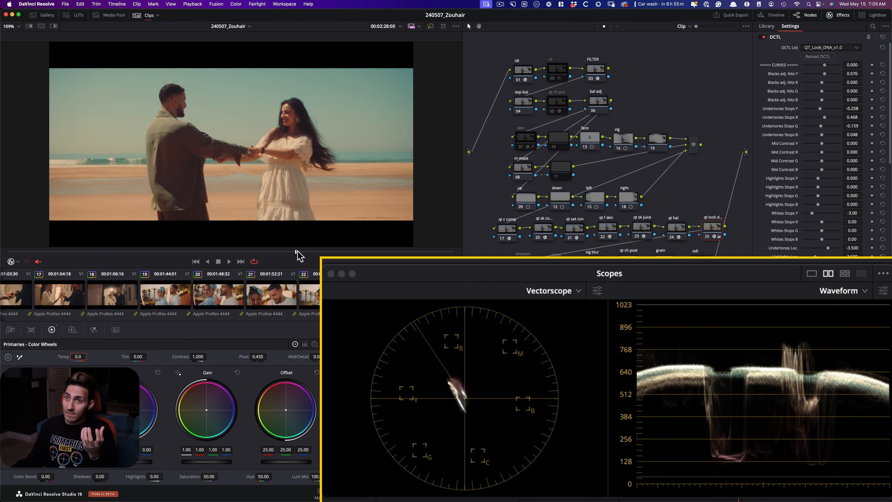
click(287, 252)
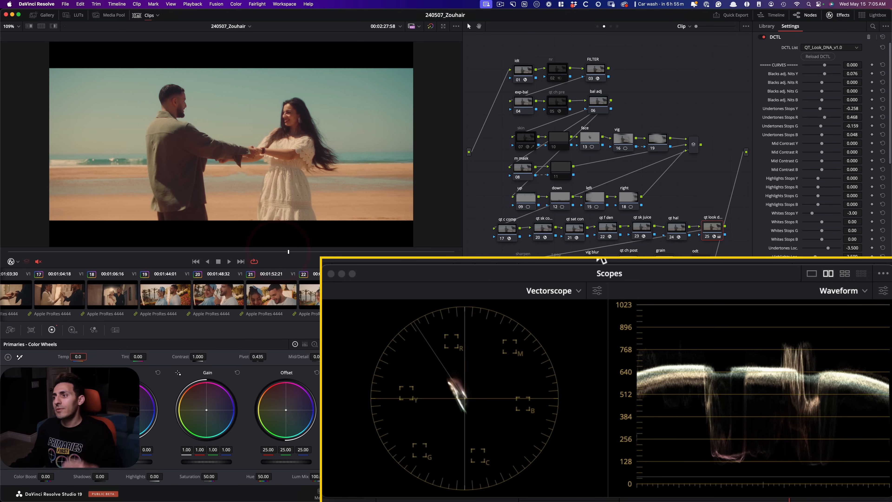
Select clip 30's row of look nodes, 17 through 25, and toggle them together off and on repeatedly, leaving them enabled
click(505, 229)
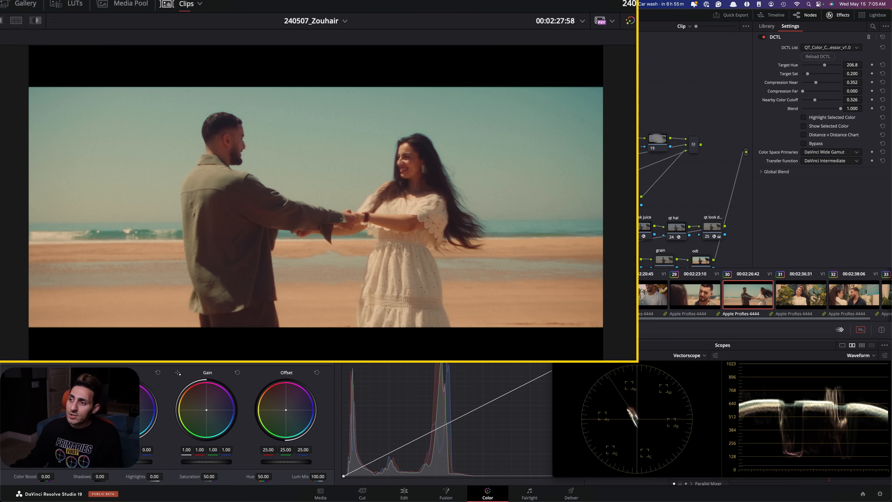
drag(655, 234, 726, 238)
key(super+d)
key(super+d)
key(super+d)
key(super+d)
key(super+d)
key(super+d)
key(super+d)
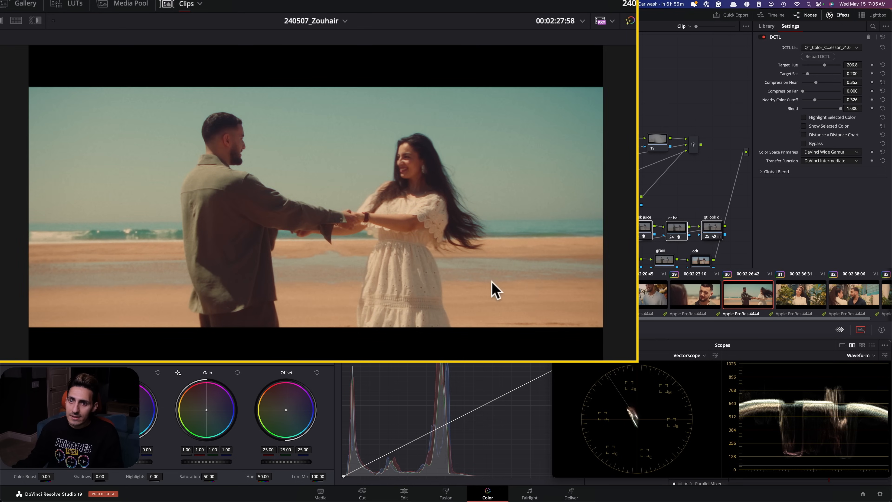
key(super+d)
key(super+d)
key(super+d)
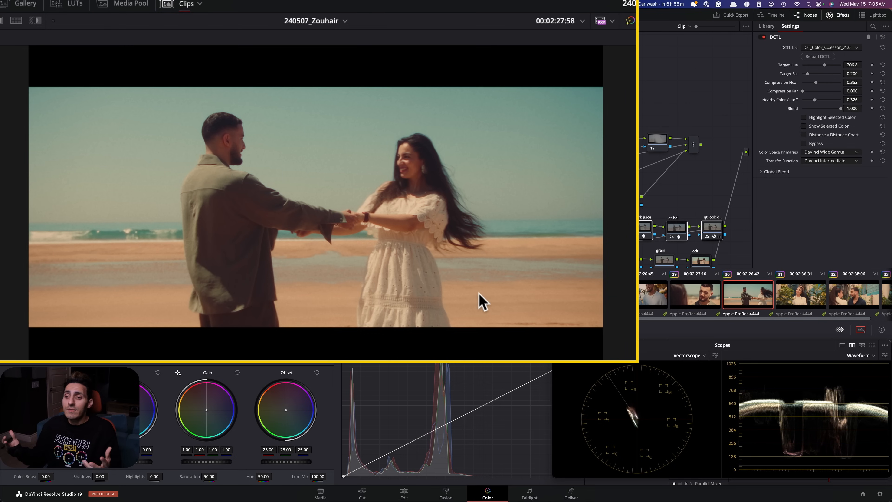
key(super+d)
key(super+d)
key(super+d)
key(super+d)
key(super+d)
key(super+d)
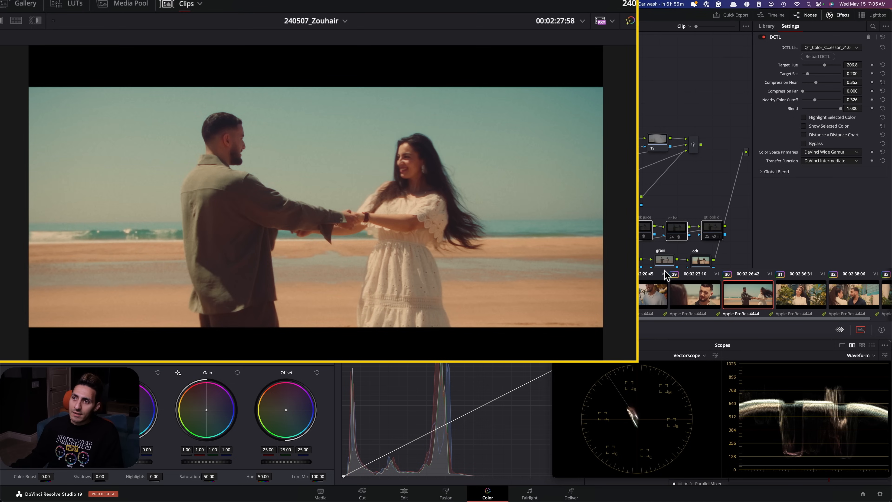
key(super+d)
key(super+d)
key(super+d)
key(super+d)
key(super+d)
key(super+d)
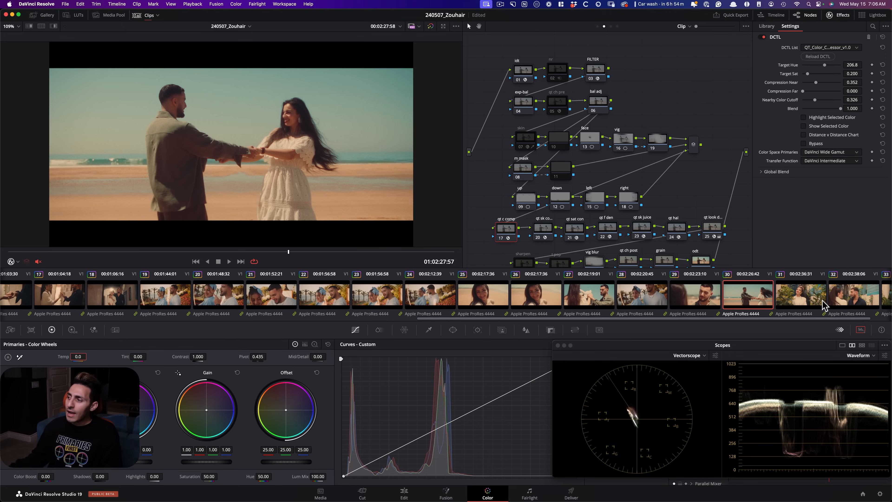
Switch to the garden shot in clip 31
drag(674, 318, 722, 324)
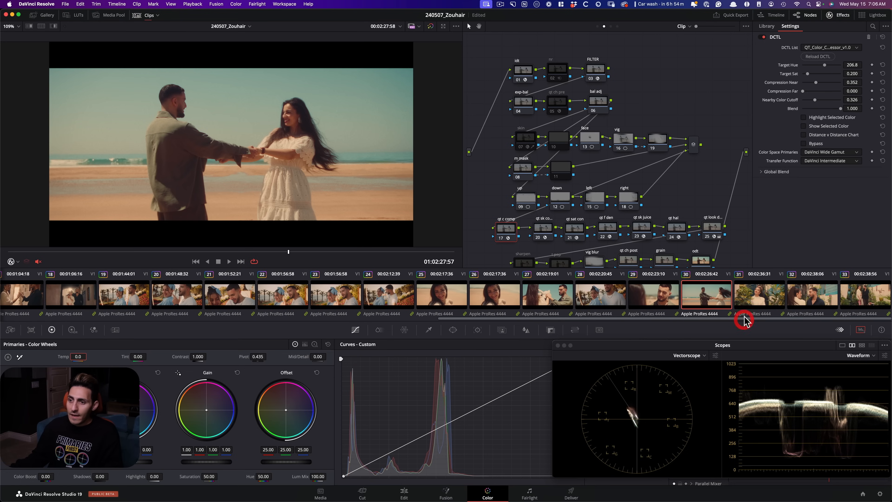
click(757, 303)
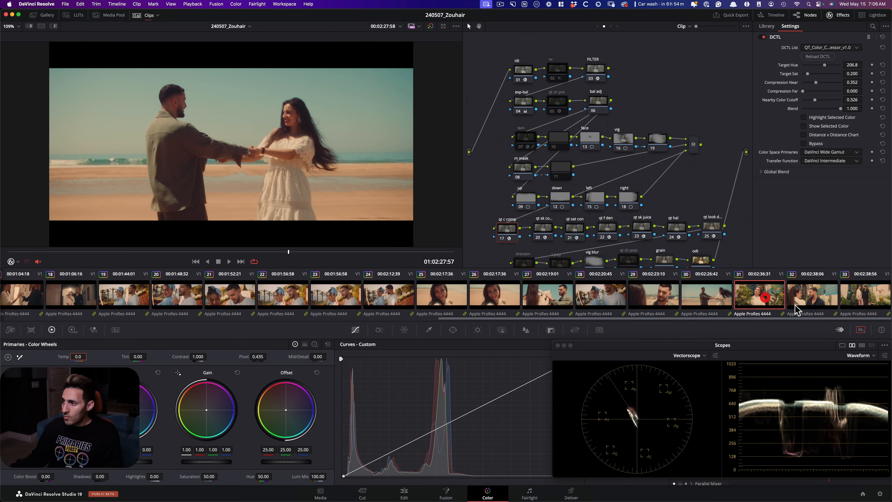
Go to 00:02:37:35 in clip 31 and toggle QT Color Compressor node 17 repeatedly, comparing the couple's faces close up and leaving it enabled
drag(31, 258, 309, 262)
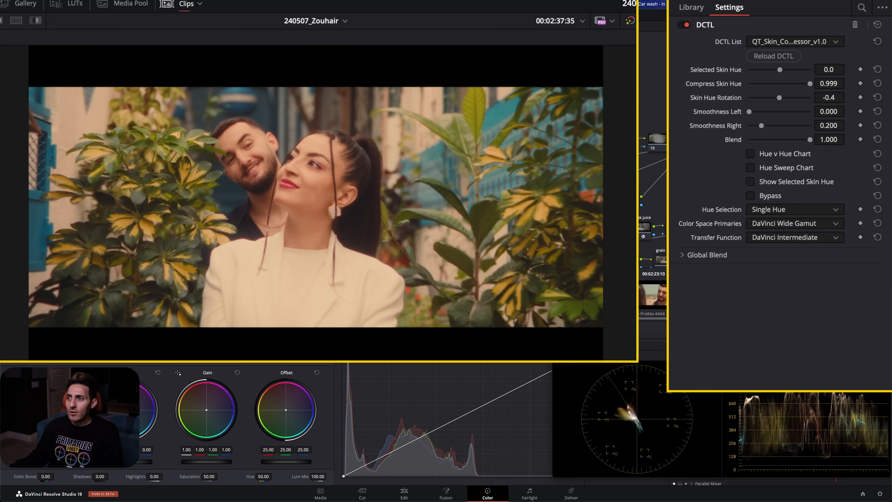
click(22, 5)
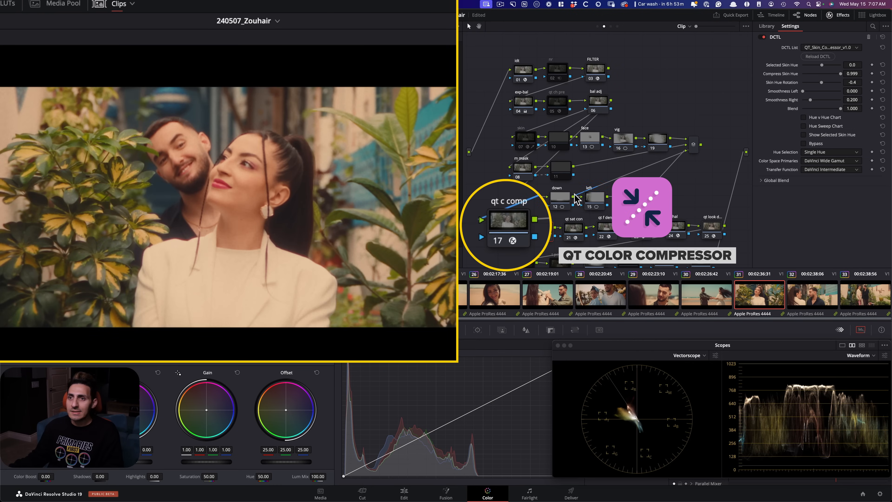
click(506, 223)
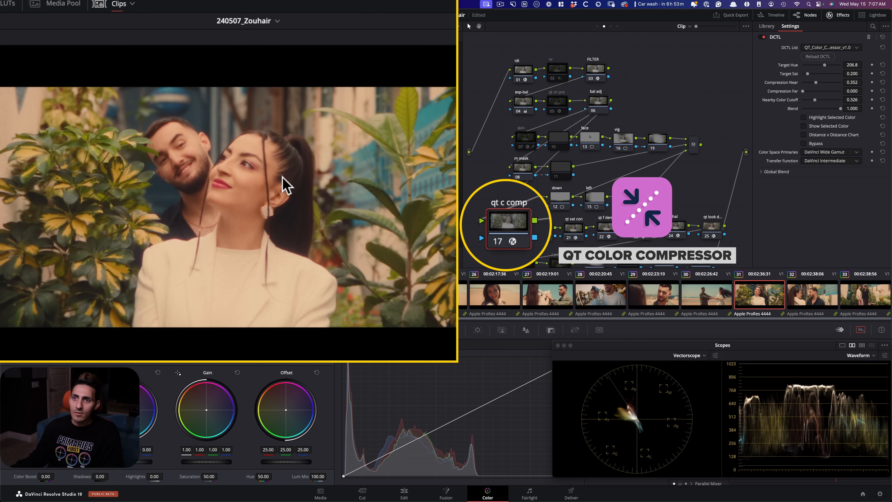
key(super+d)
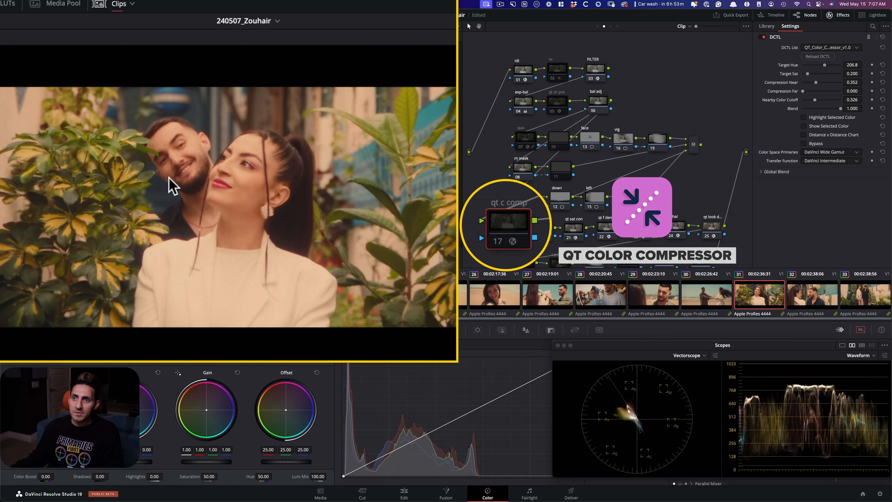
scroll(166, 203, up, 5)
drag(207, 201, 278, 288)
scroll(278, 287, up, 2)
key(super+d)
drag(207, 205, 215, 181)
key(super+d)
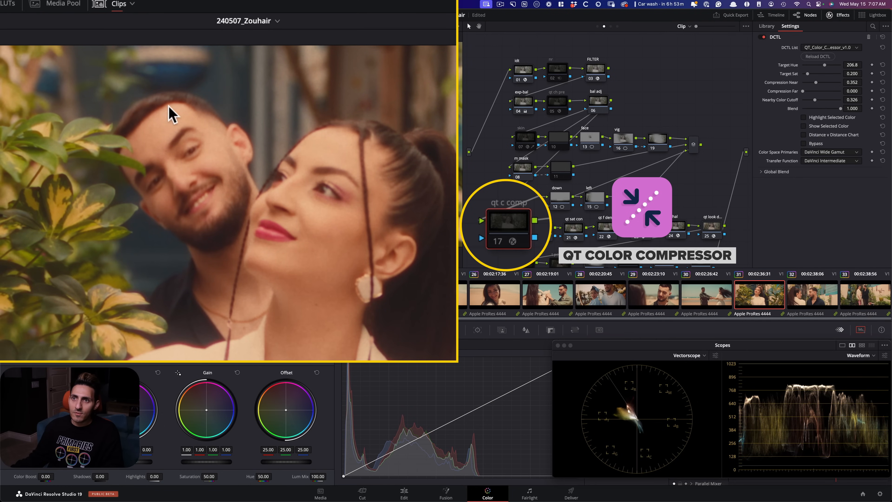
key(super+d)
key(shift+z)
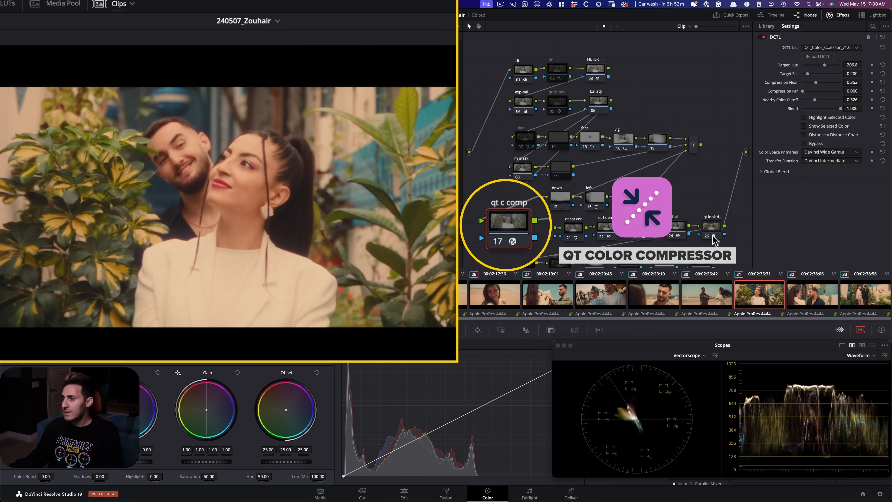
Switch to clip 33 and scrub through the courtyard walk to 00:02:40:10
click(816, 295)
click(865, 295)
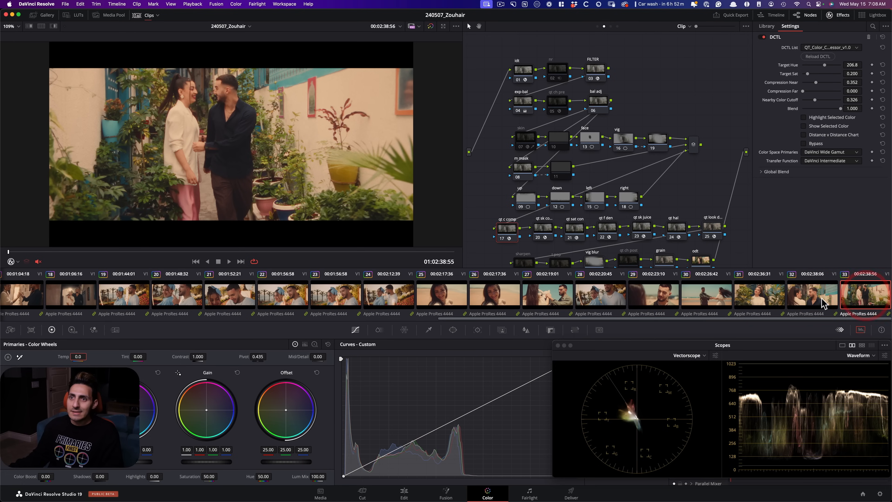
drag(241, 252, 322, 258)
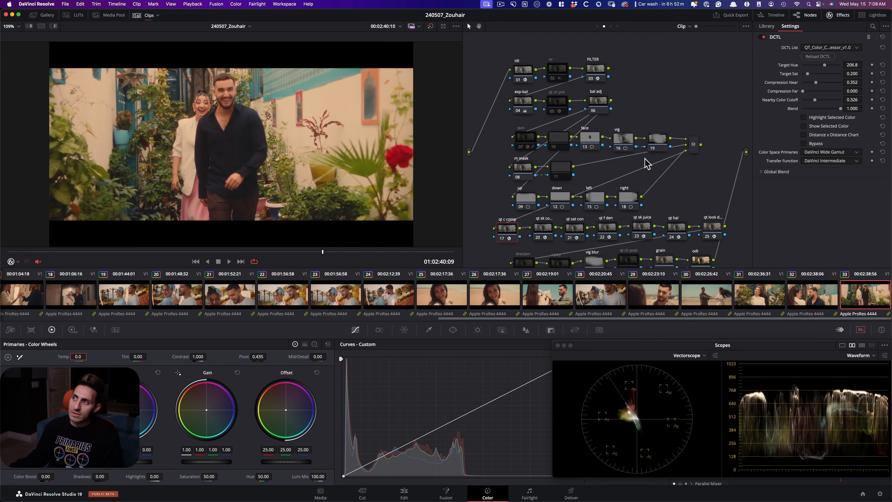
Go to 00:01:59:10 in clip 23 and toggle vignette node 16 off and on repeatedly to compare the whole frame
click(339, 298)
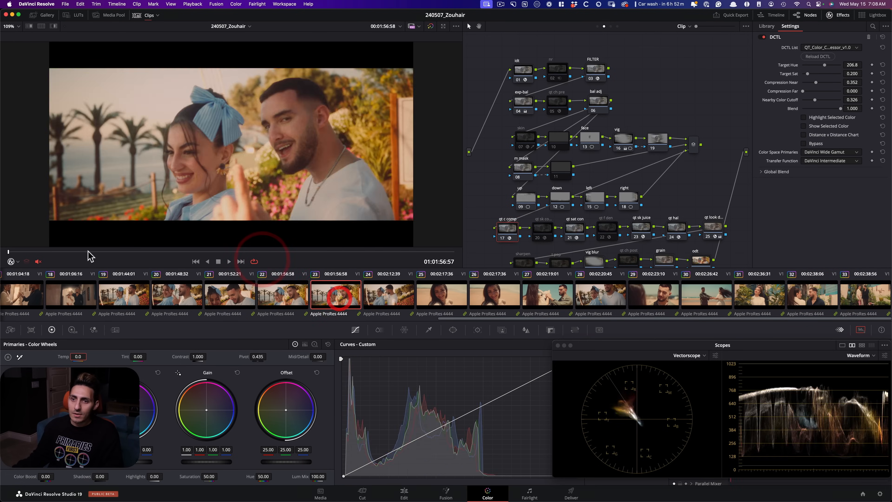
drag(87, 252, 401, 261)
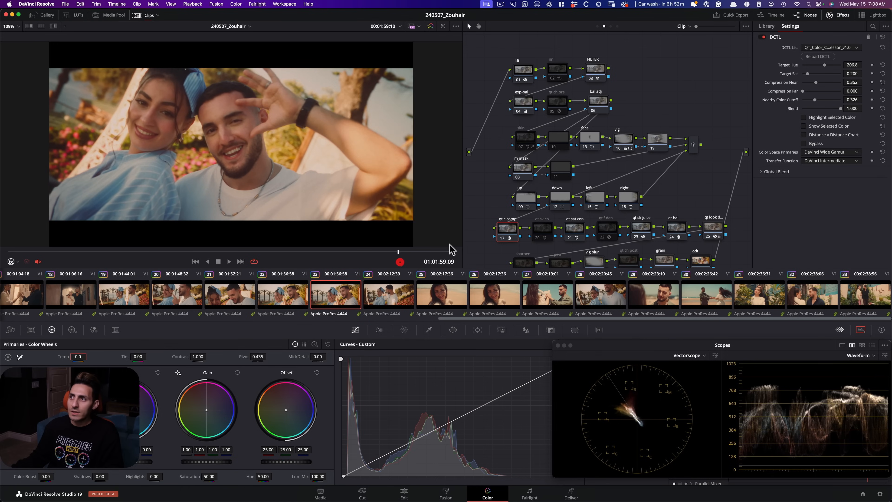
click(649, 105)
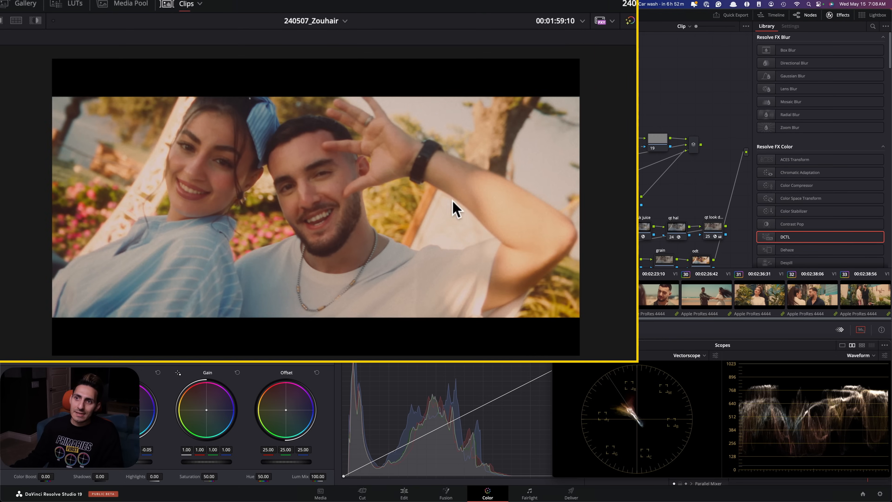
key(super+d)
key(super+d)
key(super+d)
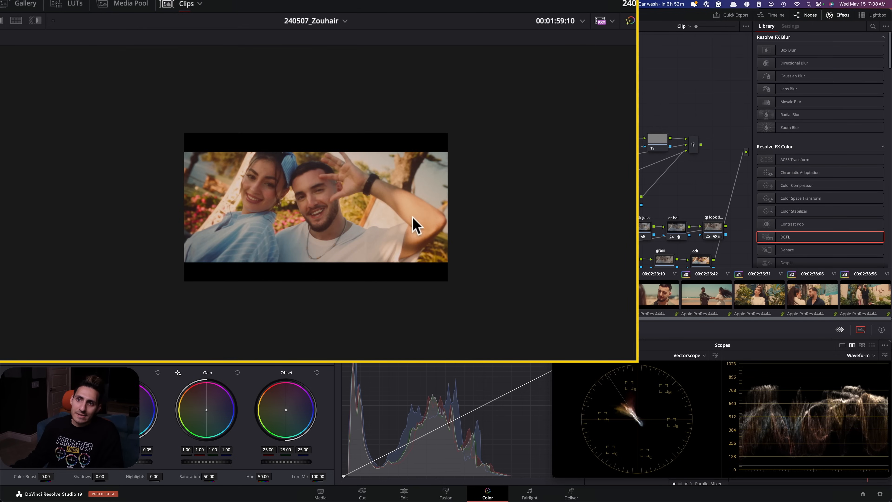
key(shift+z)
key(super+d)
key(super+d)
key(super+d)
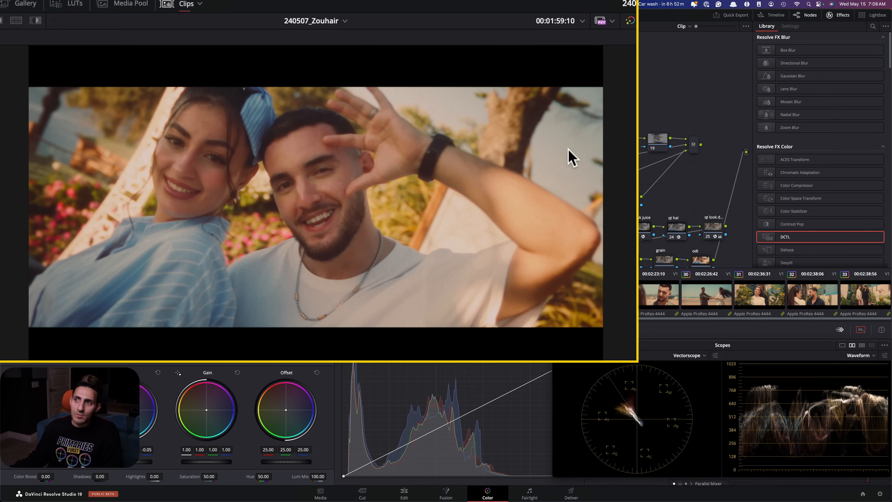
key(super+d)
key(super+d)
key(super+d)
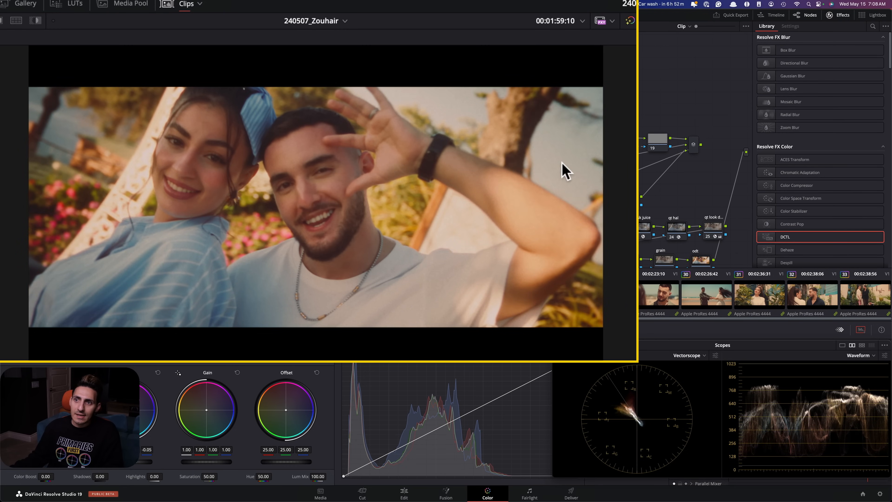
Display the vignette node's circular window over clip 23 and examine its full shape and softness around the couple
click(414, 330)
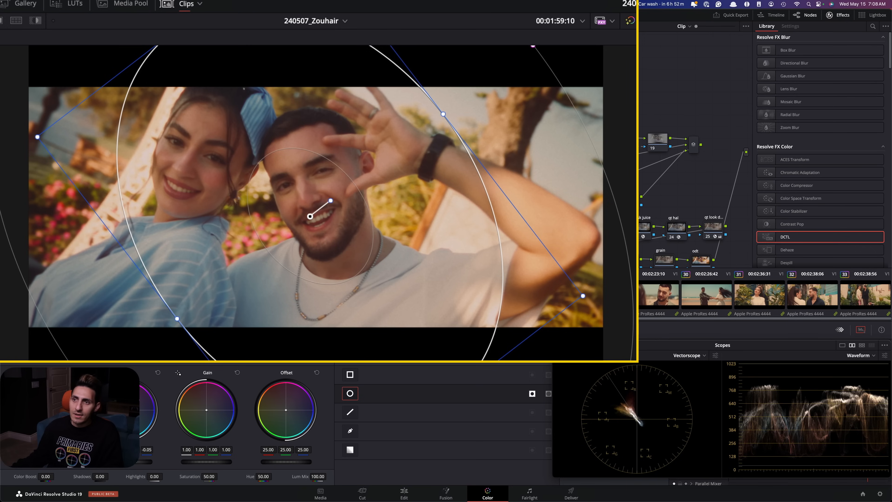
scroll(435, 314, down, 3)
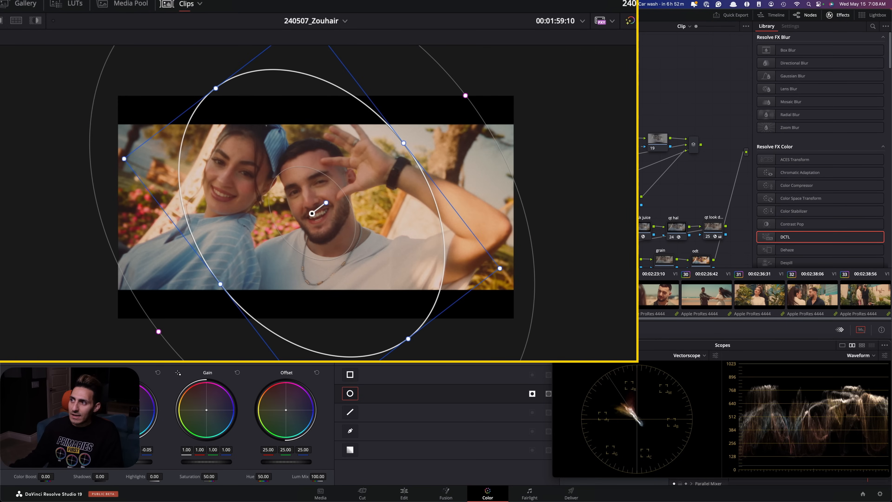
scroll(360, 253, up, 3)
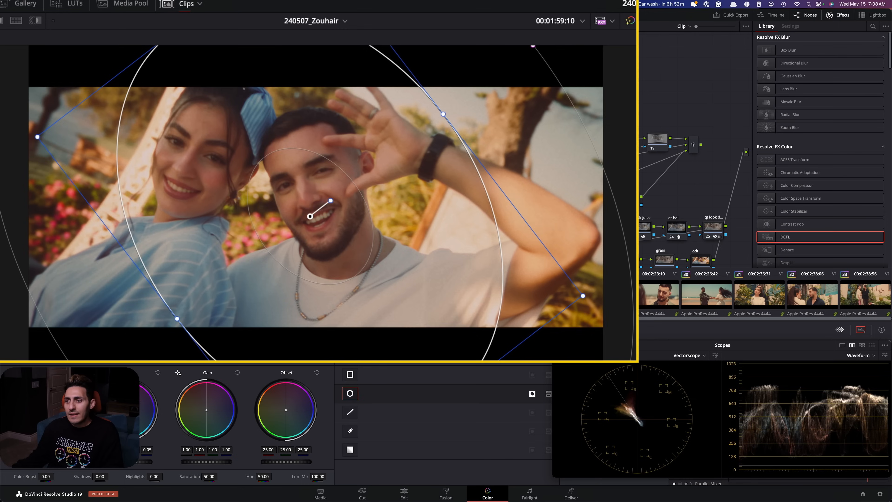
Go to the palm-tree shot at 00:01:56:58 and compare it with the vignette node off and on
key(Down)
key(Up)
key(super+d)
key(super+d)
key(super+d)
key(super+d)
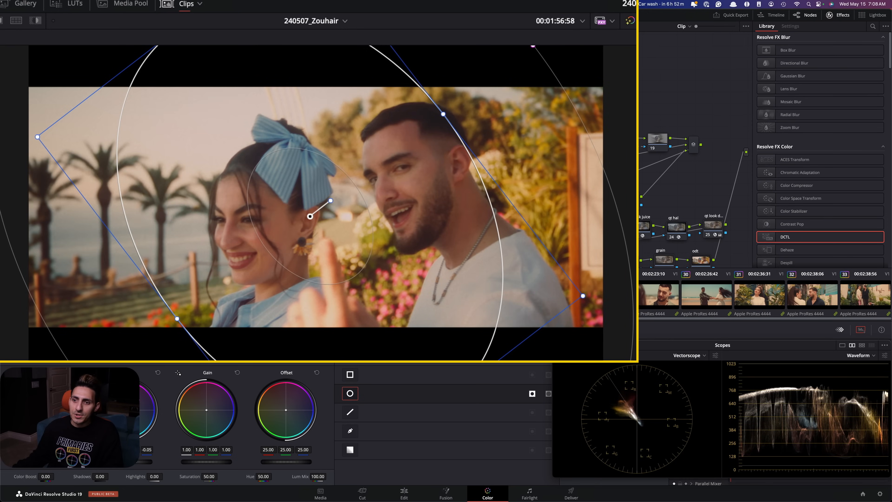
Go back to the shot at 00:01:52:21 and toggle its vignette node off and on for comparison
key(Up)
key(super+d)
key(super+d)
key(super+d)
key(super+d)
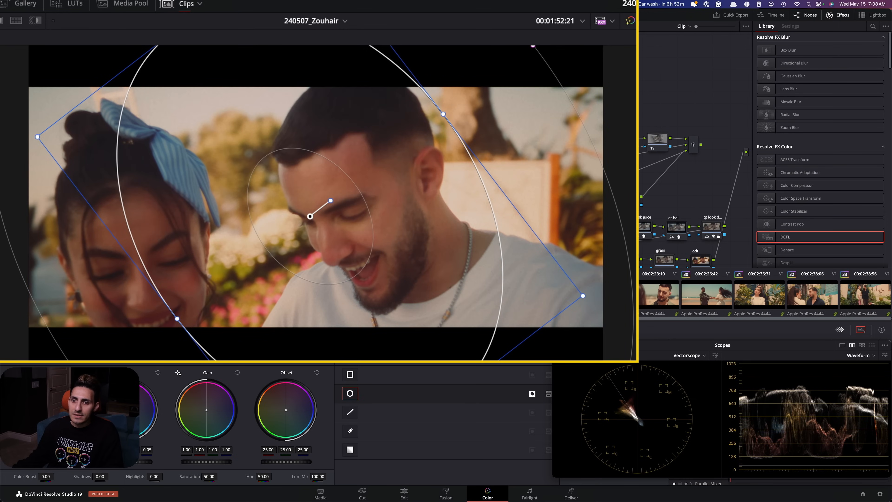
Compare clip 20 at 00:01:48:32 with and without its vignette node
key(Up)
key(super+d)
key(super+d)
key(super+d)
key(super+d)
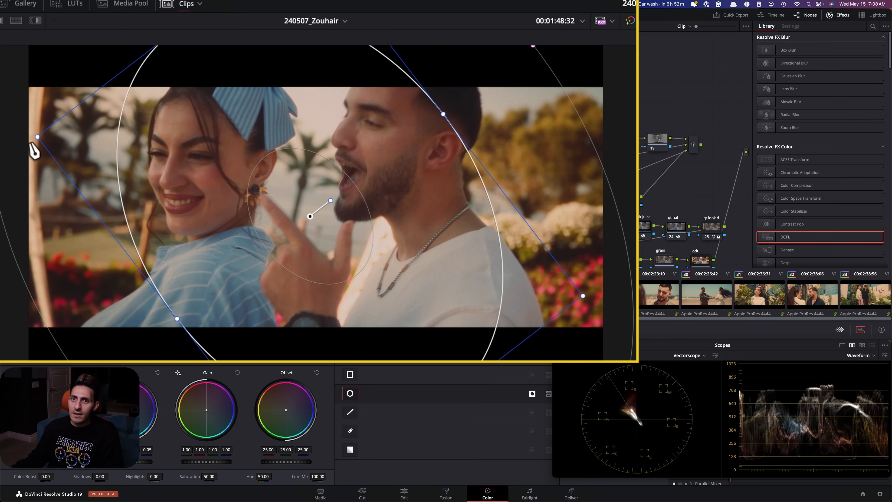
key(super+d)
key(super+d)
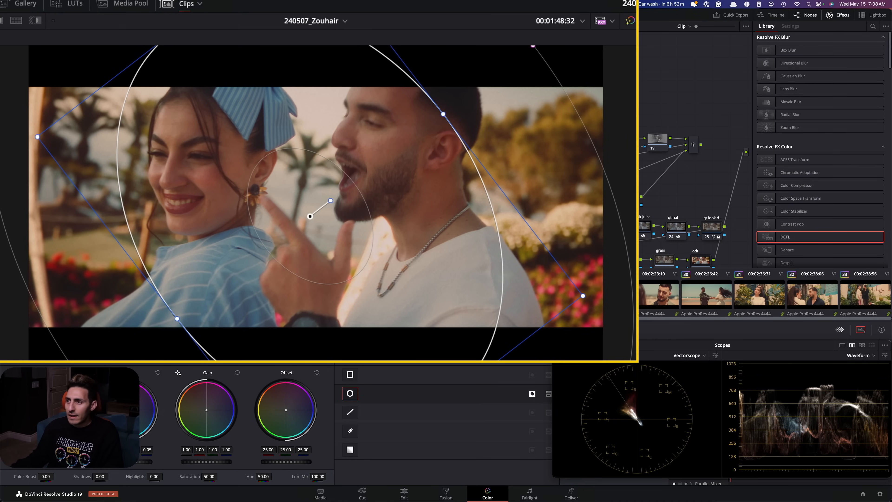
Change the clip filter so the timeline shows all clips
scroll(765, 295, left, 5)
scroll(765, 296, left, 15)
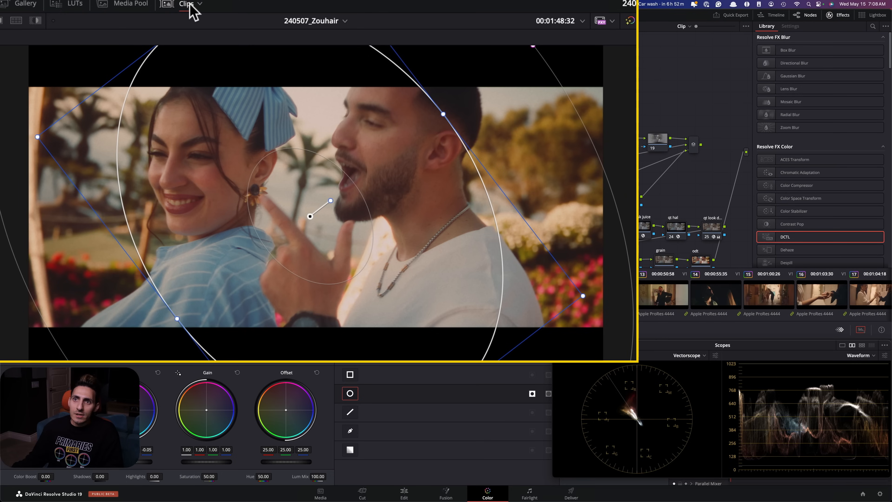
click(198, 4)
click(260, 18)
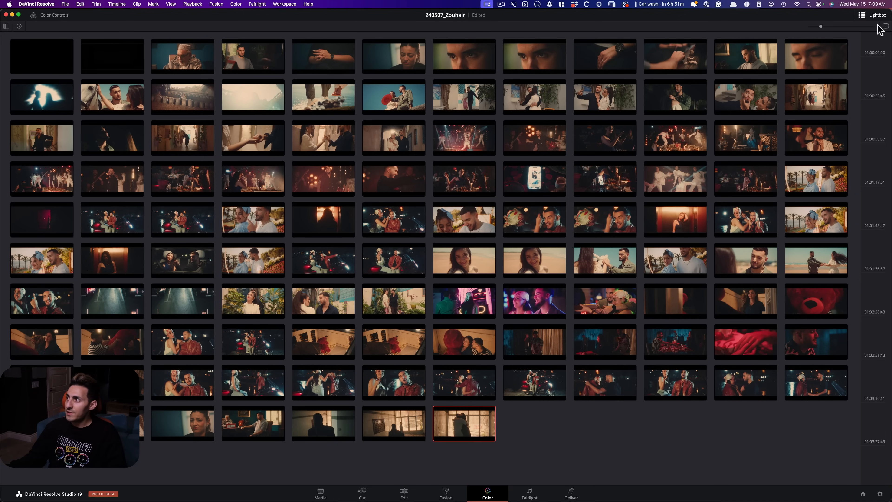
Put the lightbox thumbnails on black, compare every clip with grades bypassed and restored, and return to the color controls
click(885, 27)
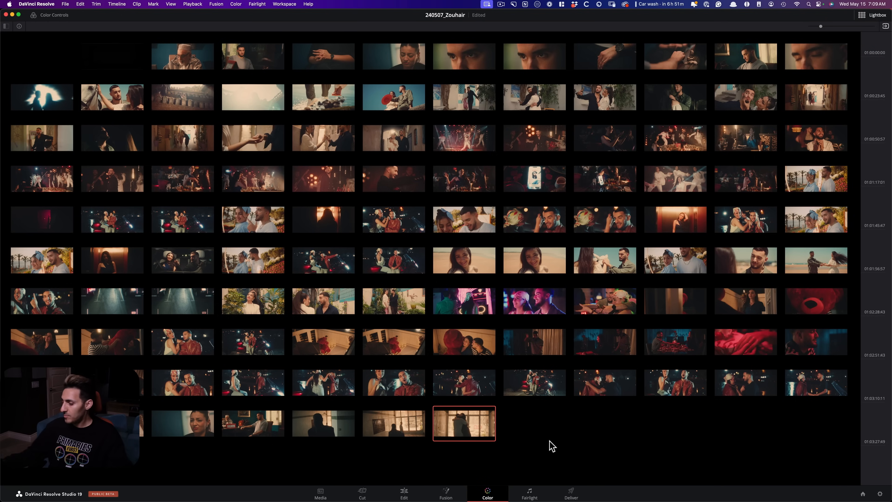
key(shift+d)
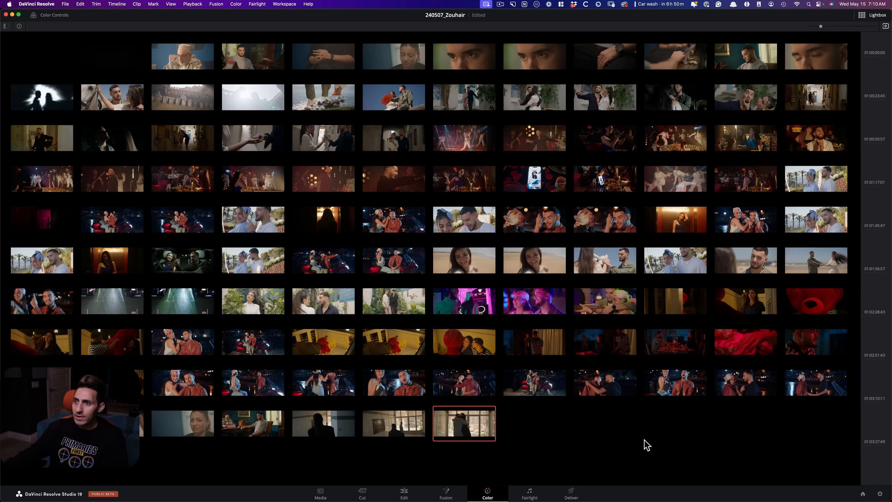
key(shift+d)
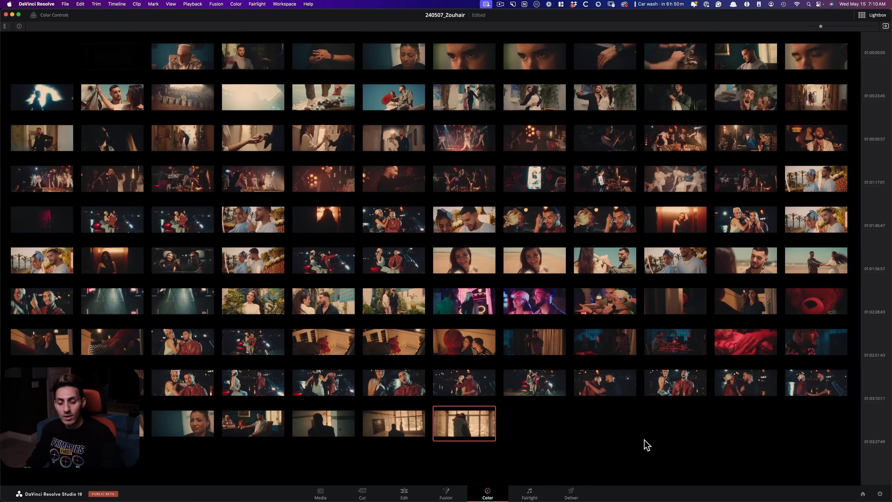
key(Escape)
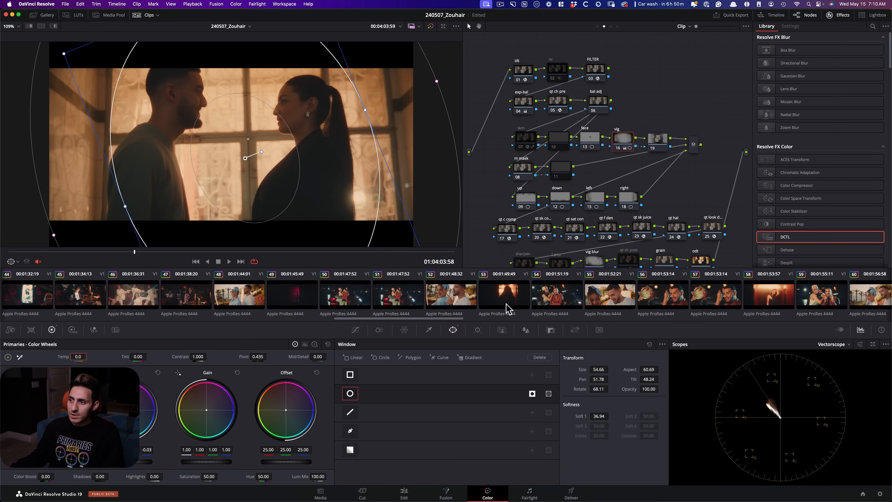
Switch to the car shot in clip 63 and browse the gallery's Selects album to still 1.63.1, opening its options
drag(396, 314, 503, 318)
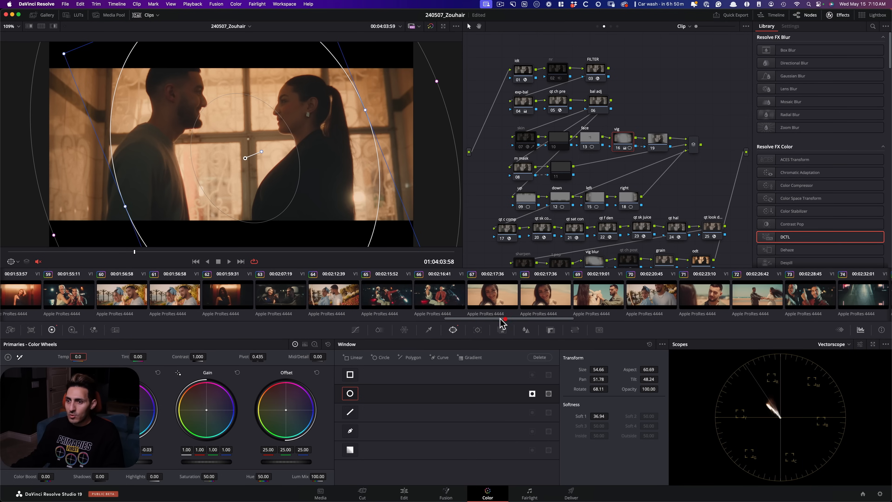
click(285, 298)
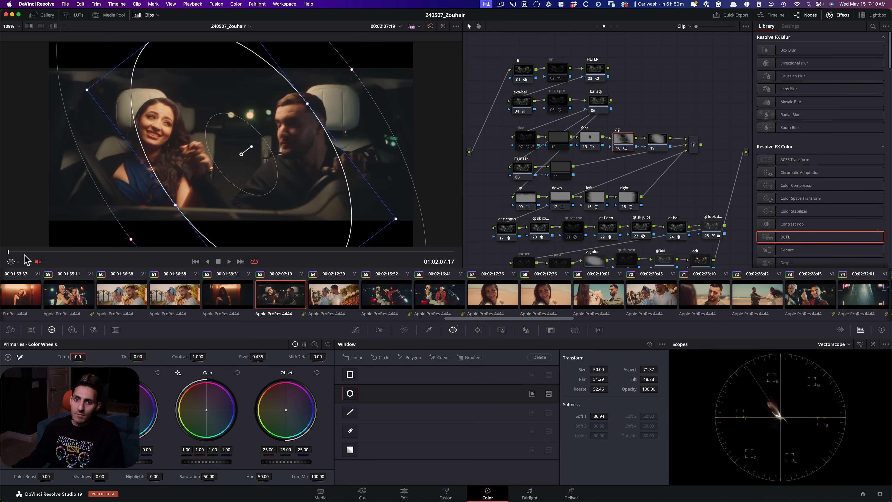
click(40, 15)
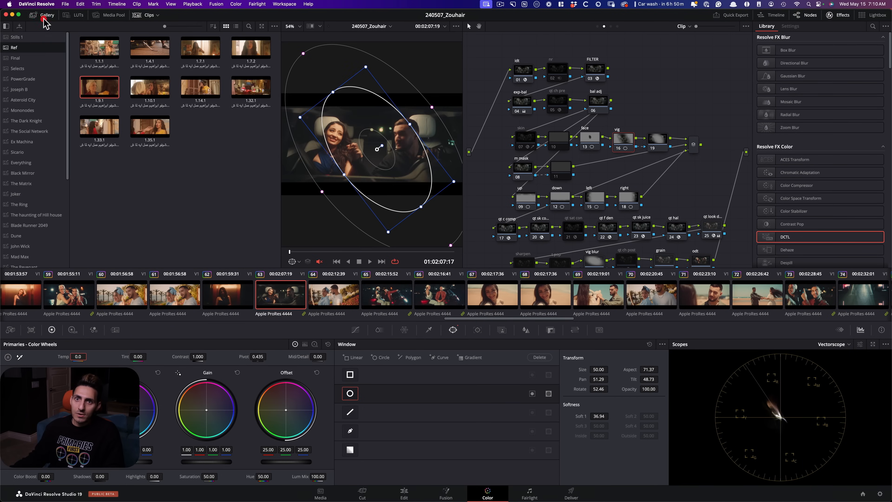
click(35, 68)
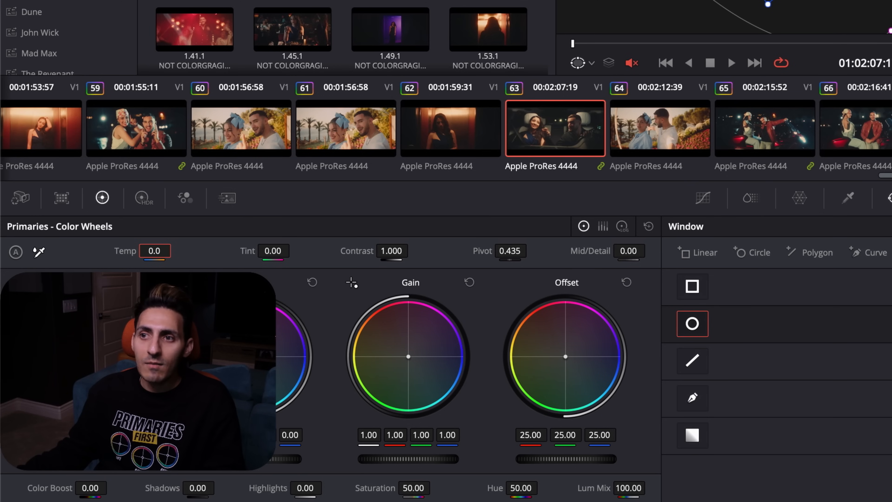
scroll(341, 35, down, 5)
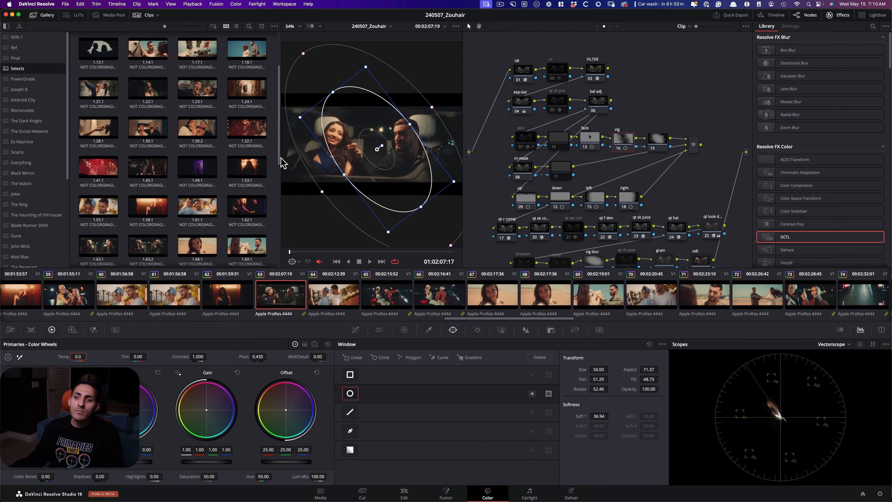
drag(280, 164, 276, 264)
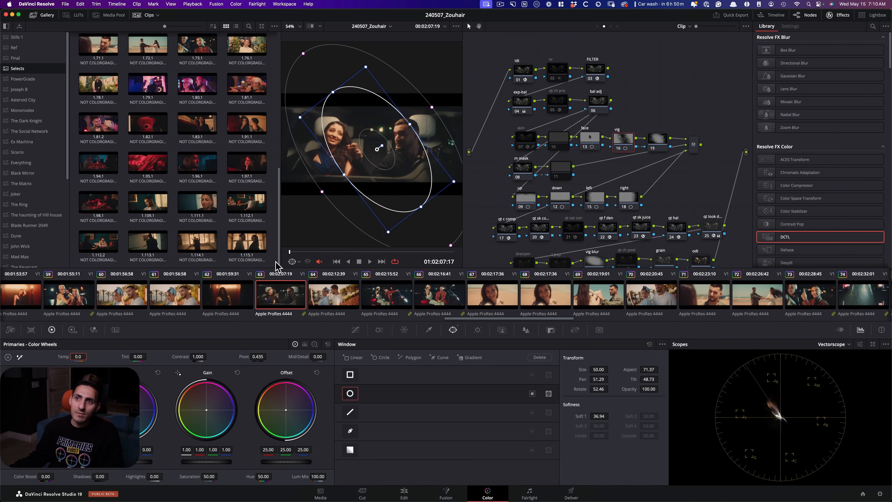
click(271, 275)
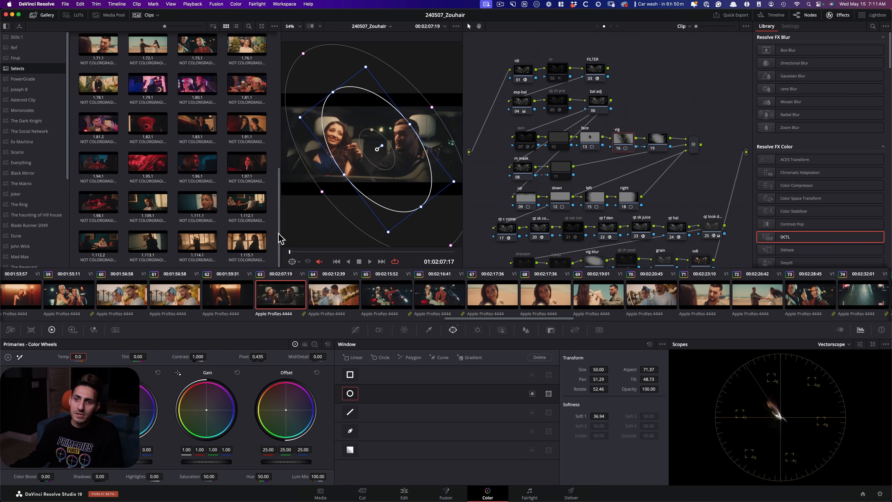
drag(280, 231, 300, 149)
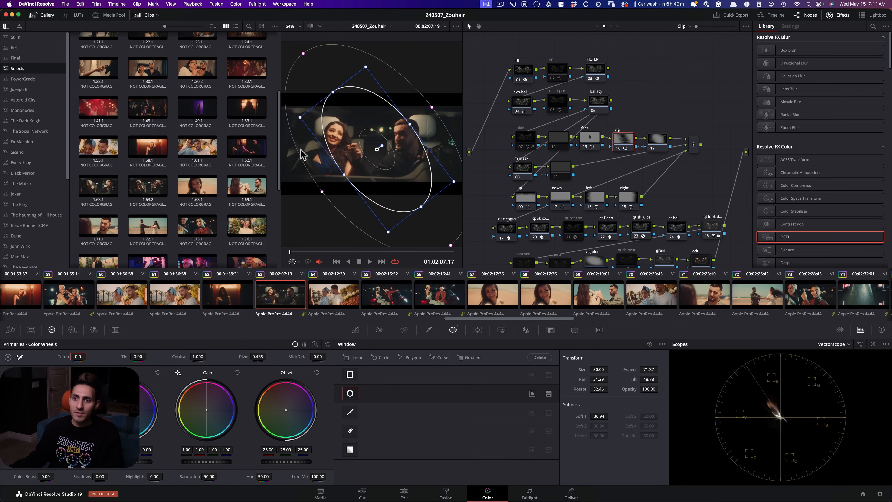
right_click(100, 188)
click(158, 238)
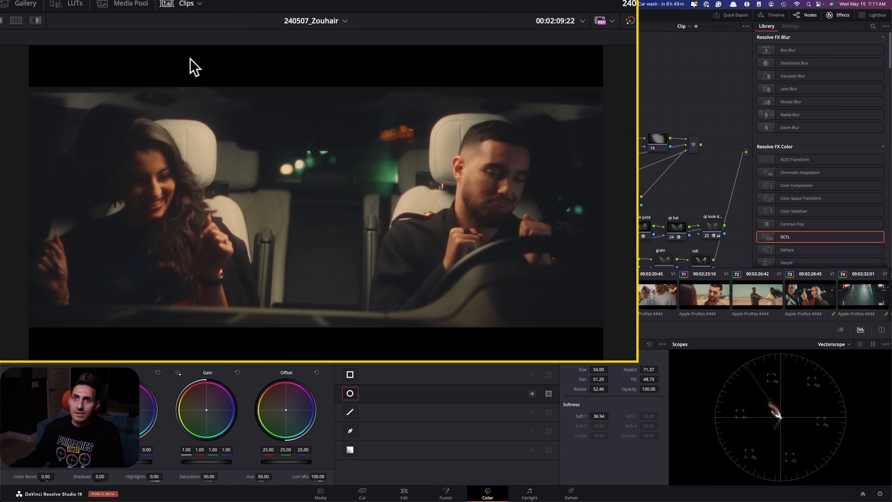
Toggle QT Skin Juice node 23 off and on repeatedly at 00:02:09:31 in the car shot, comparing the skin tones
click(175, 4)
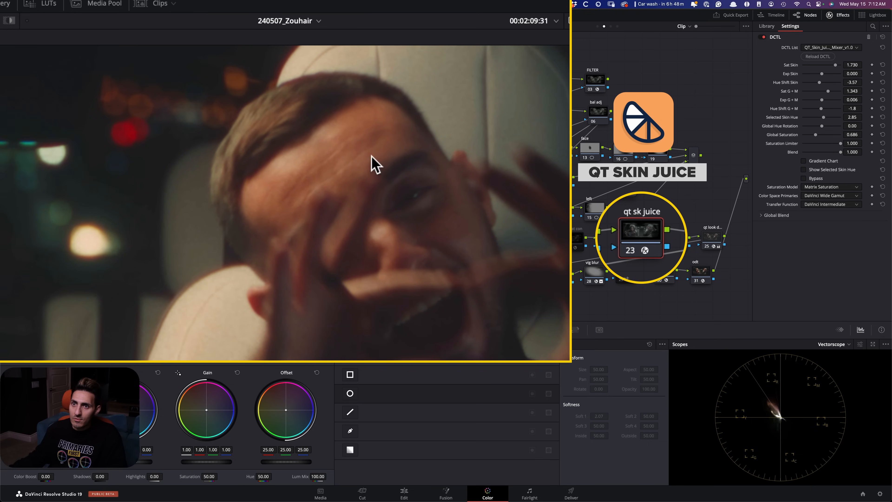
key(super+d)
key(super+d)
key(super+d)
key(super+d)
key(super+d)
key(super+d)
key(super+d)
key(super+d)
key(super+d)
key(super+d)
key(super+d)
key(super+d)
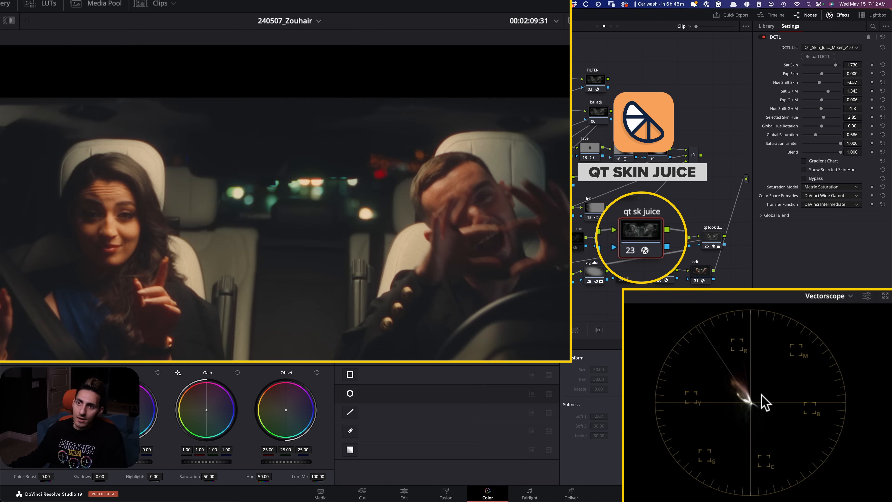